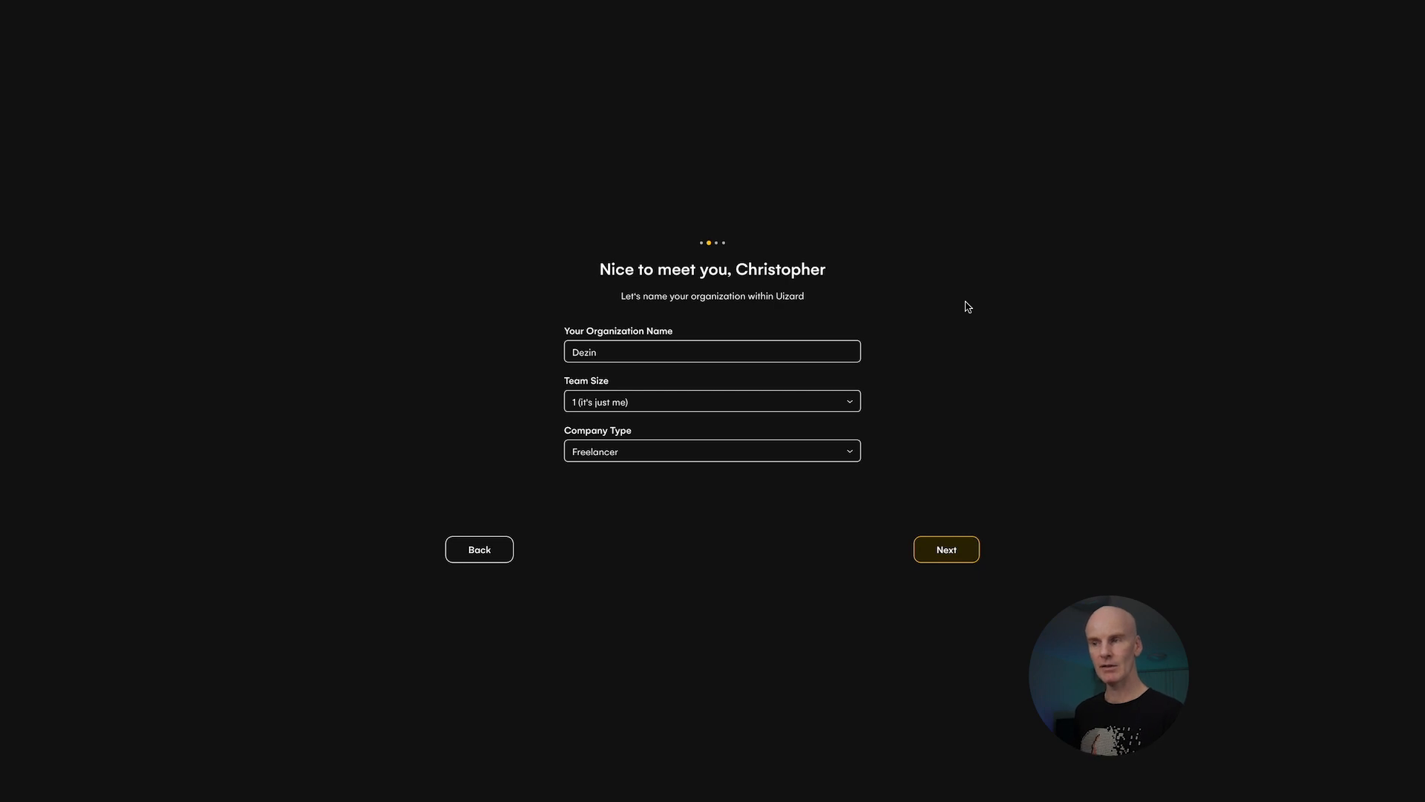
Complete the onboarding for the Dezin organization without inviting team members, keeping the Dark appearance
key("Return")
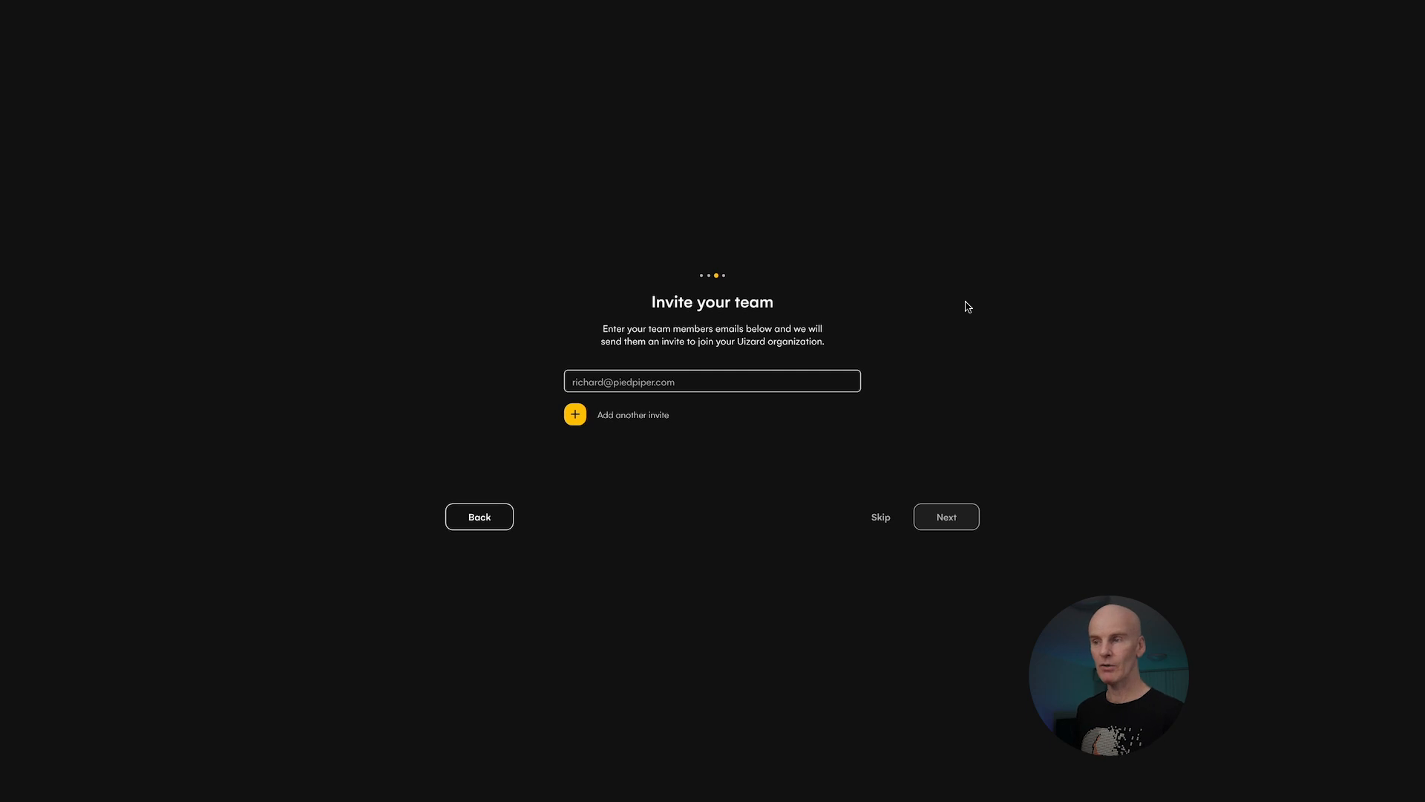
key("Return")
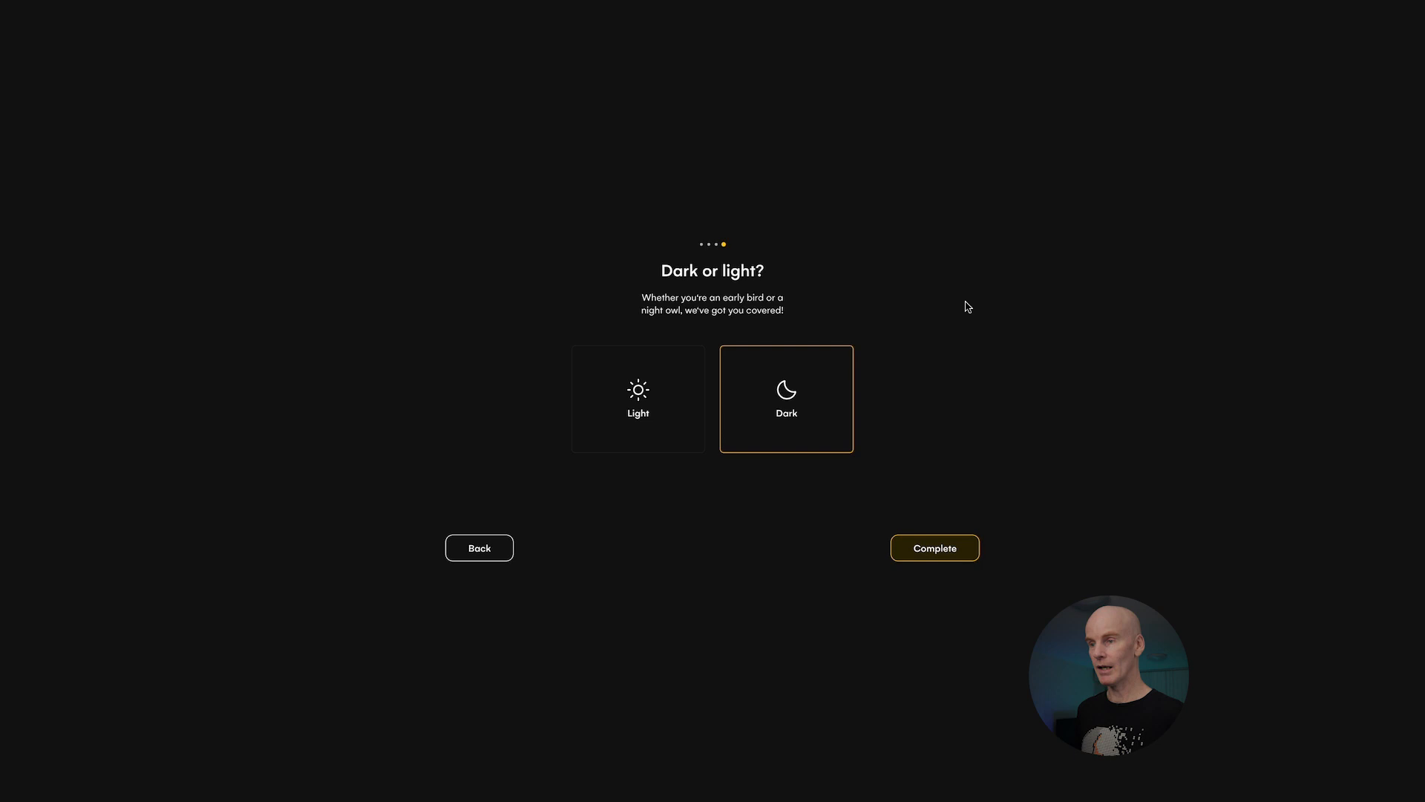
key("Return")
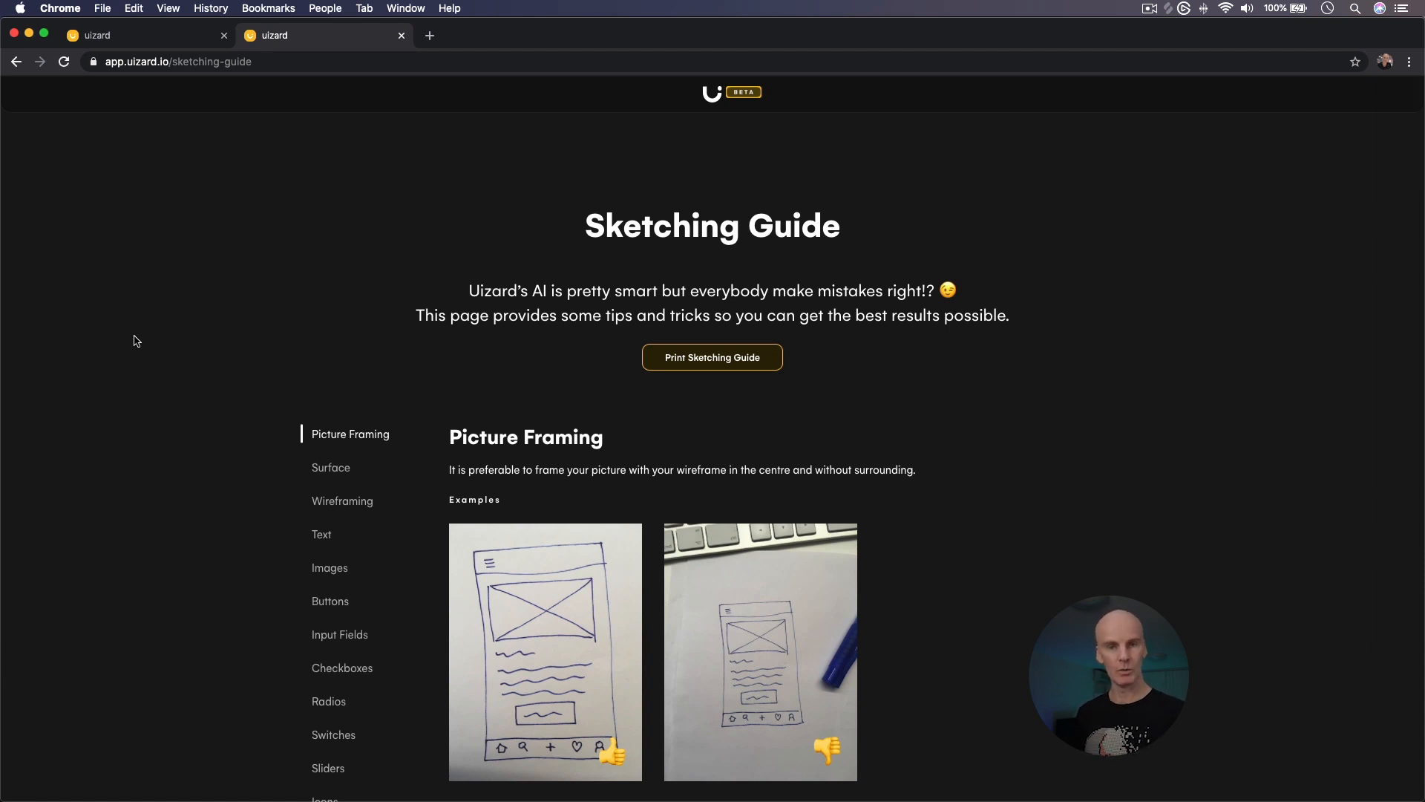
Review the sketching guide's sections on picture framing, surface, wireframing, text, images and buttons
left_click(350, 438)
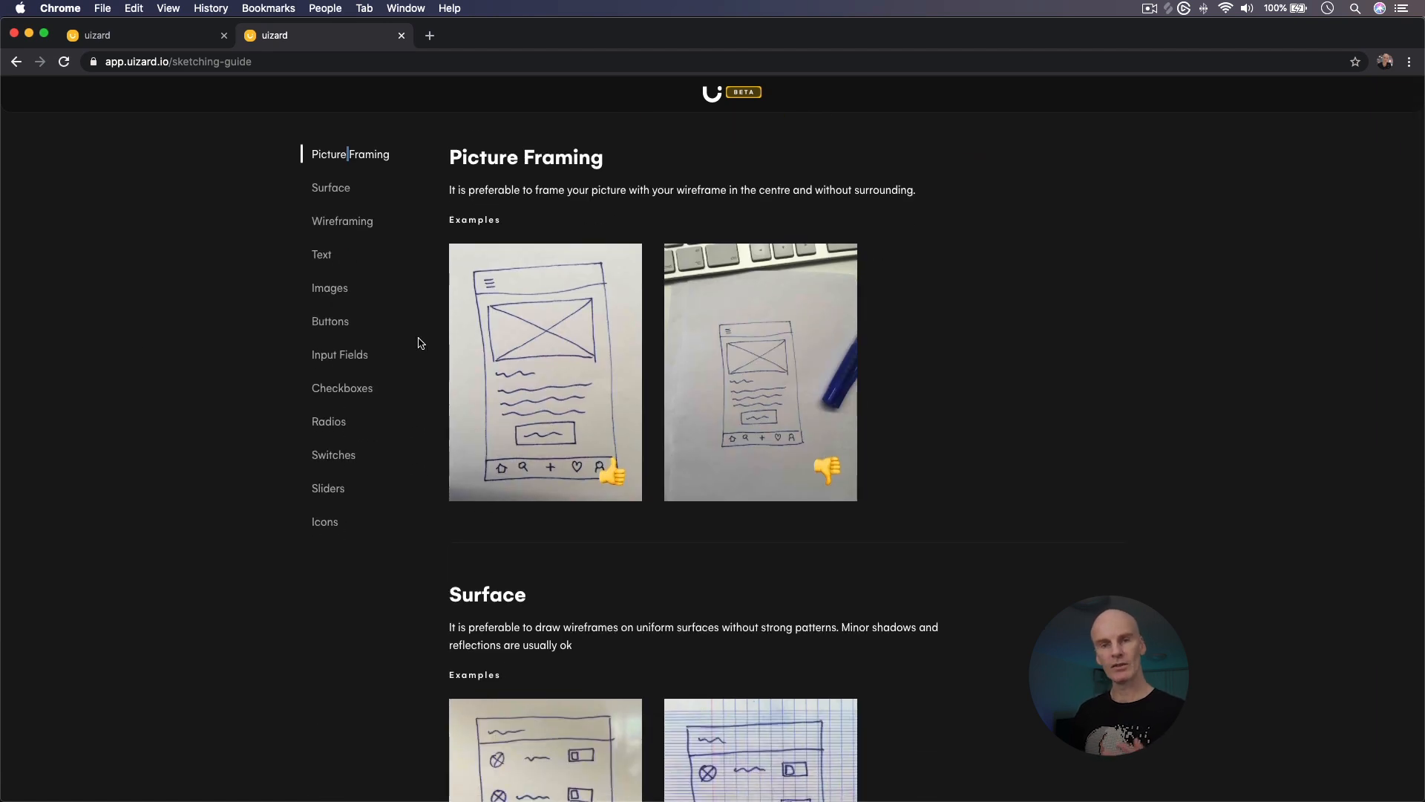
left_click(331, 188)
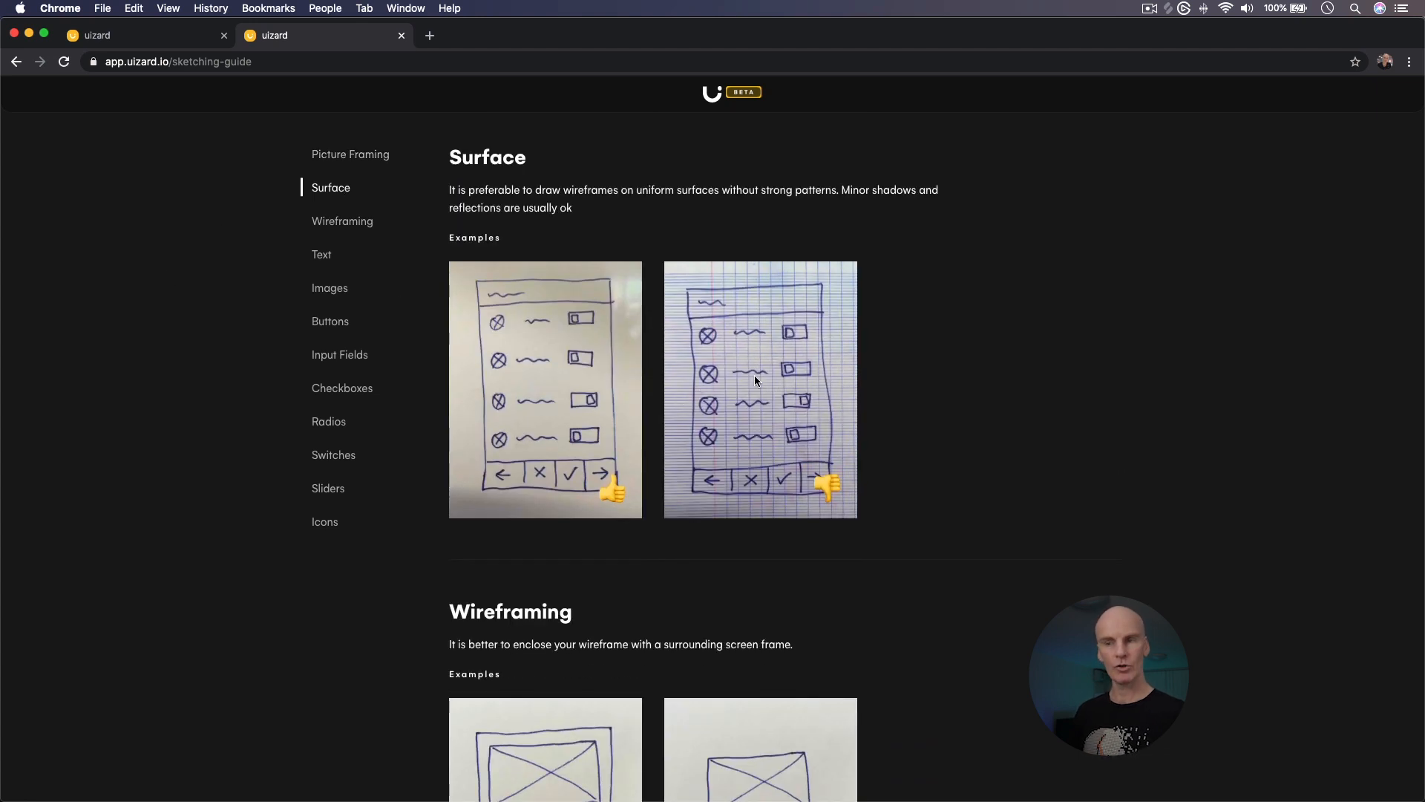
left_click(339, 223)
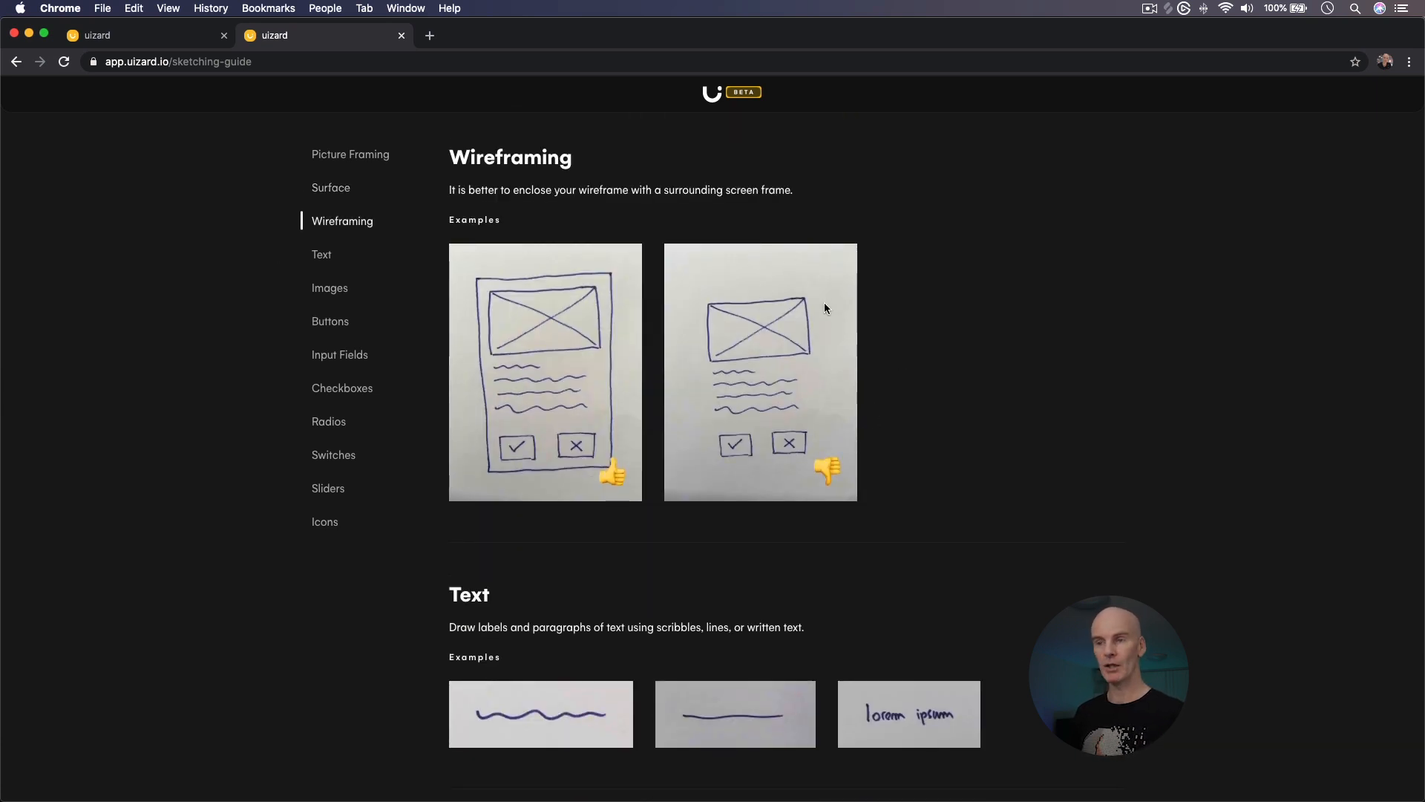
left_click(324, 256)
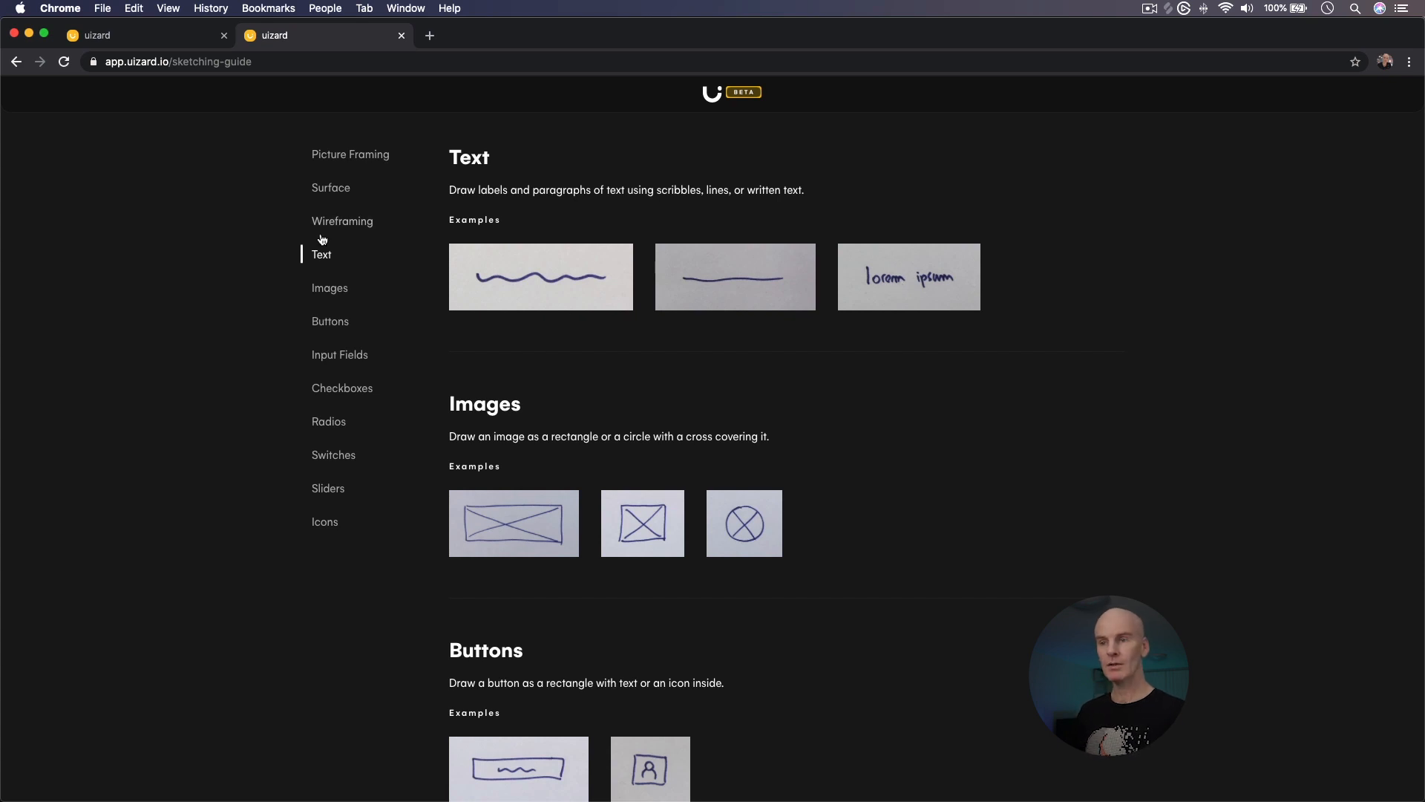
left_click(327, 290)
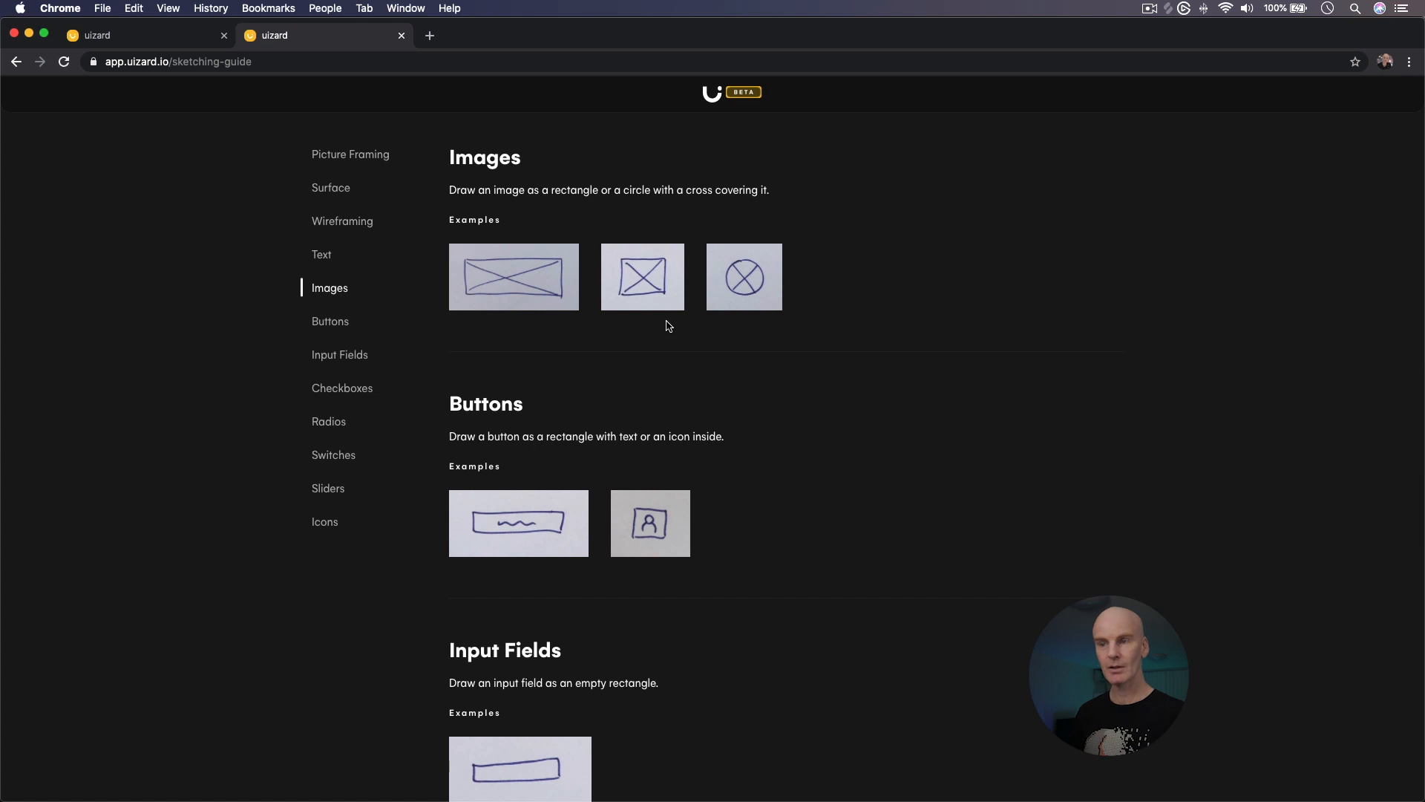
left_click(325, 320)
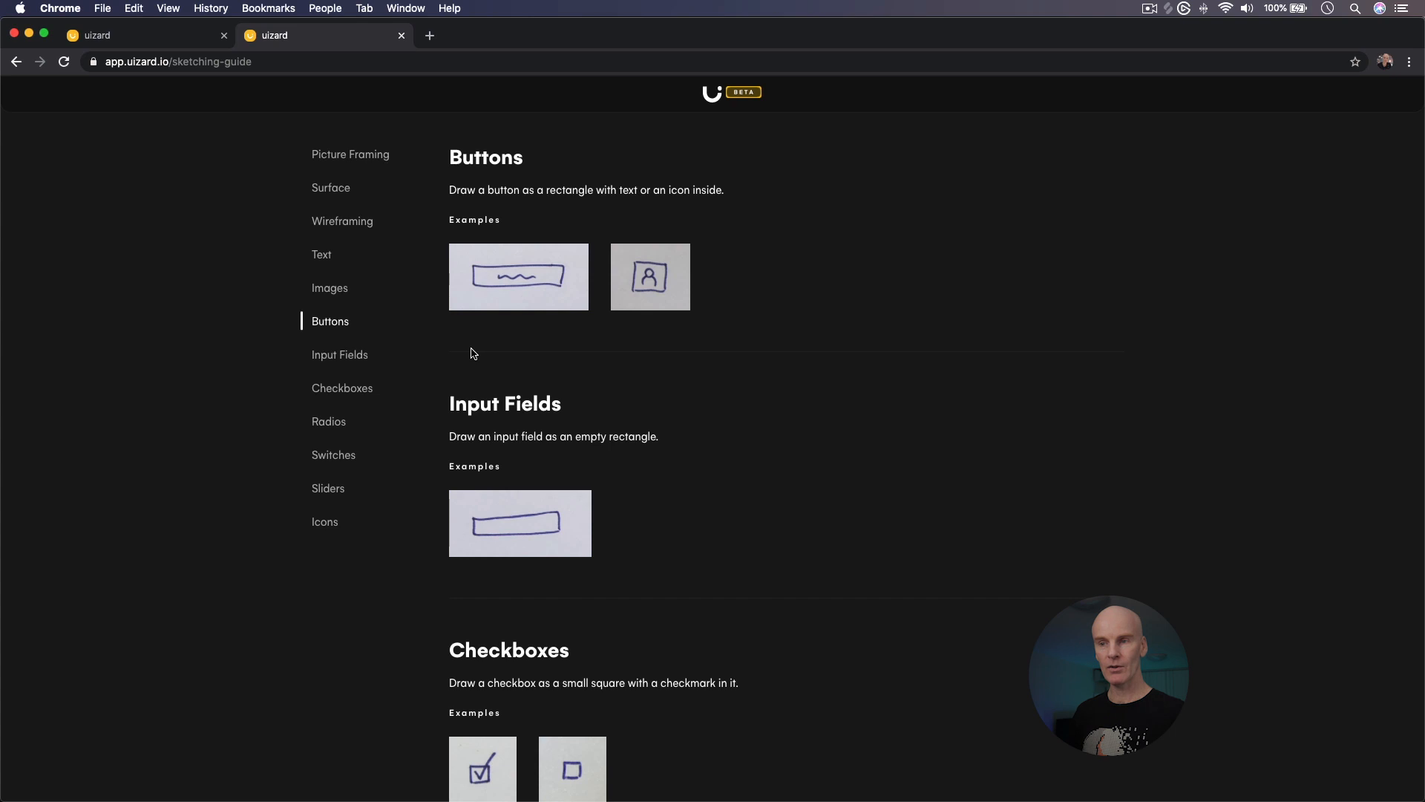
Review the sketching guide's sections on input fields, checkboxes, radios, switches, sliders and icons
left_click(338, 356)
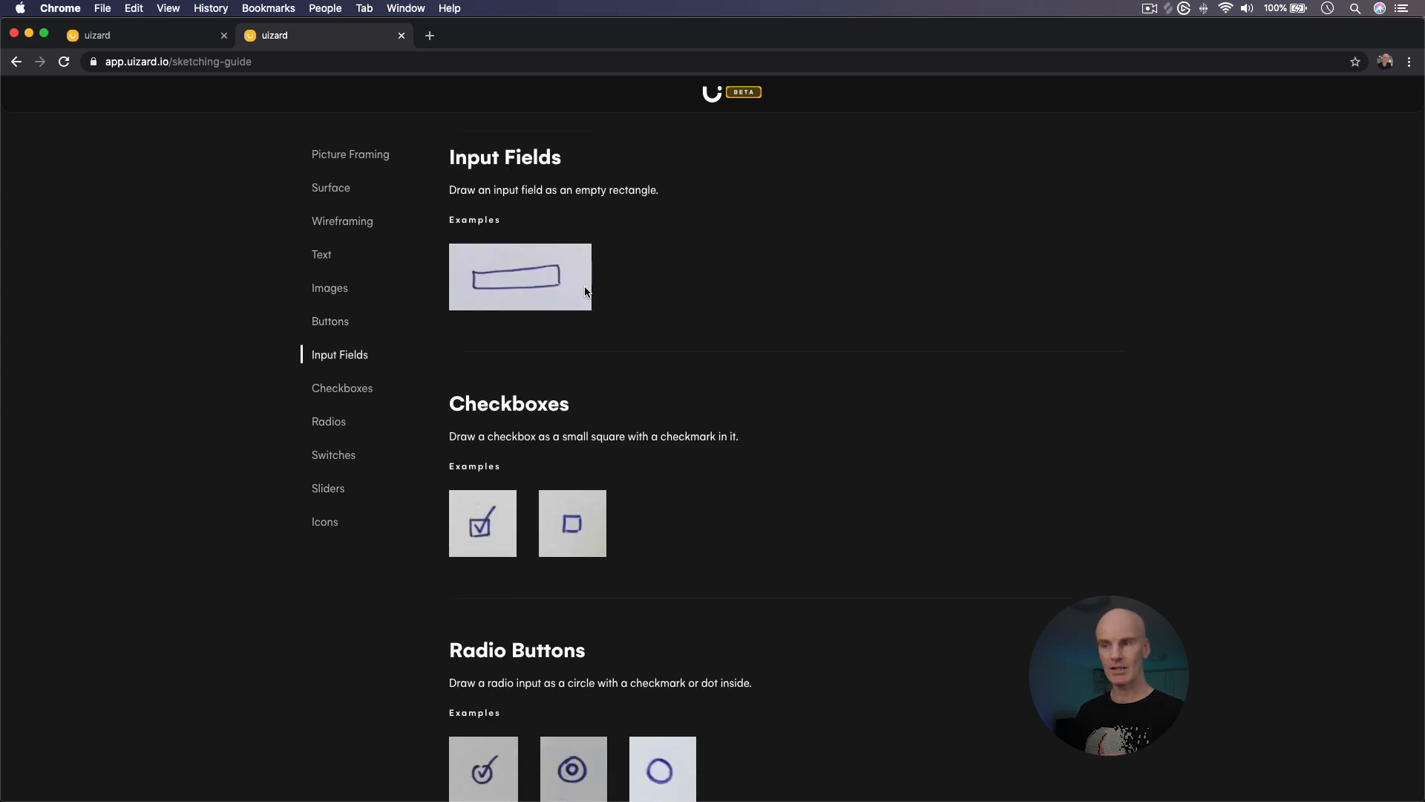
left_click(346, 388)
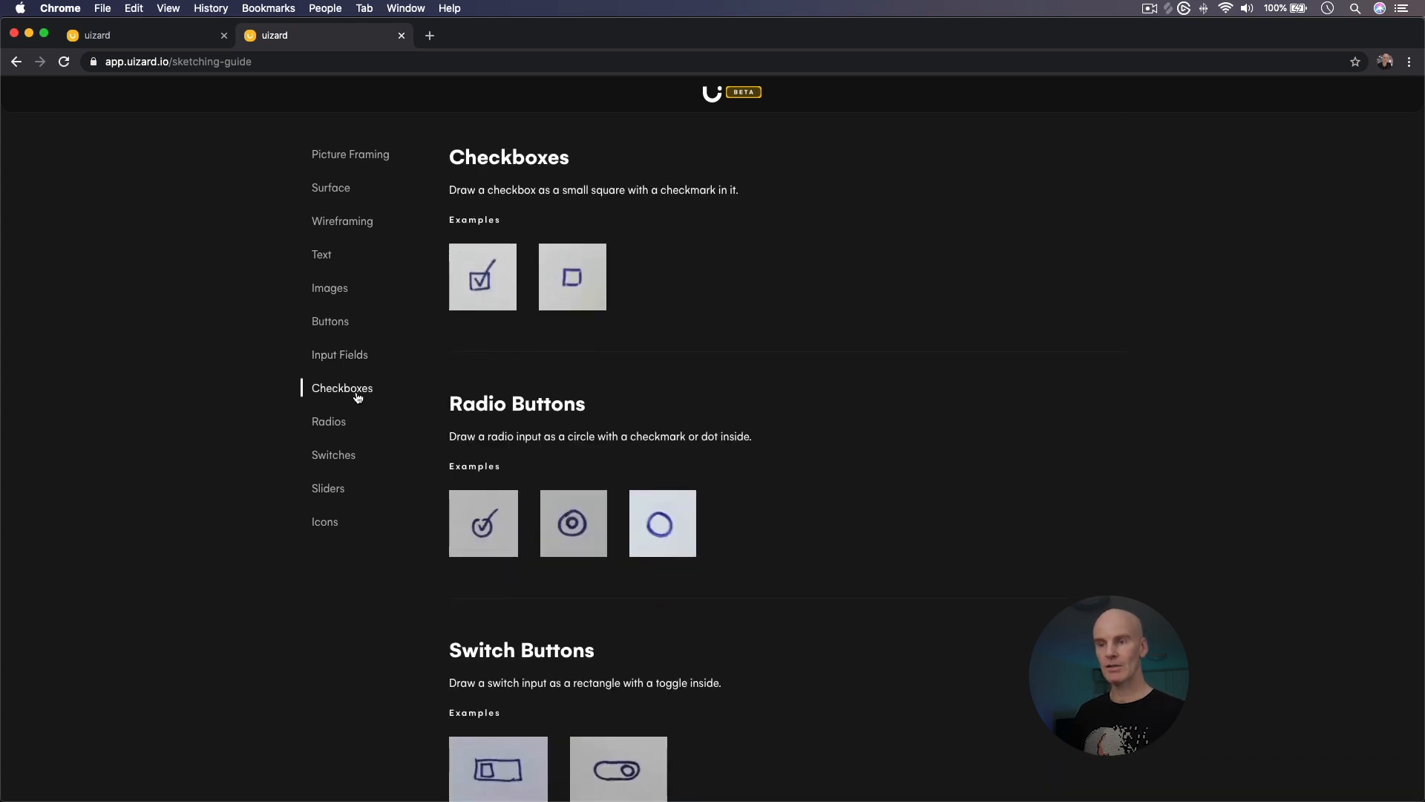
left_click(330, 422)
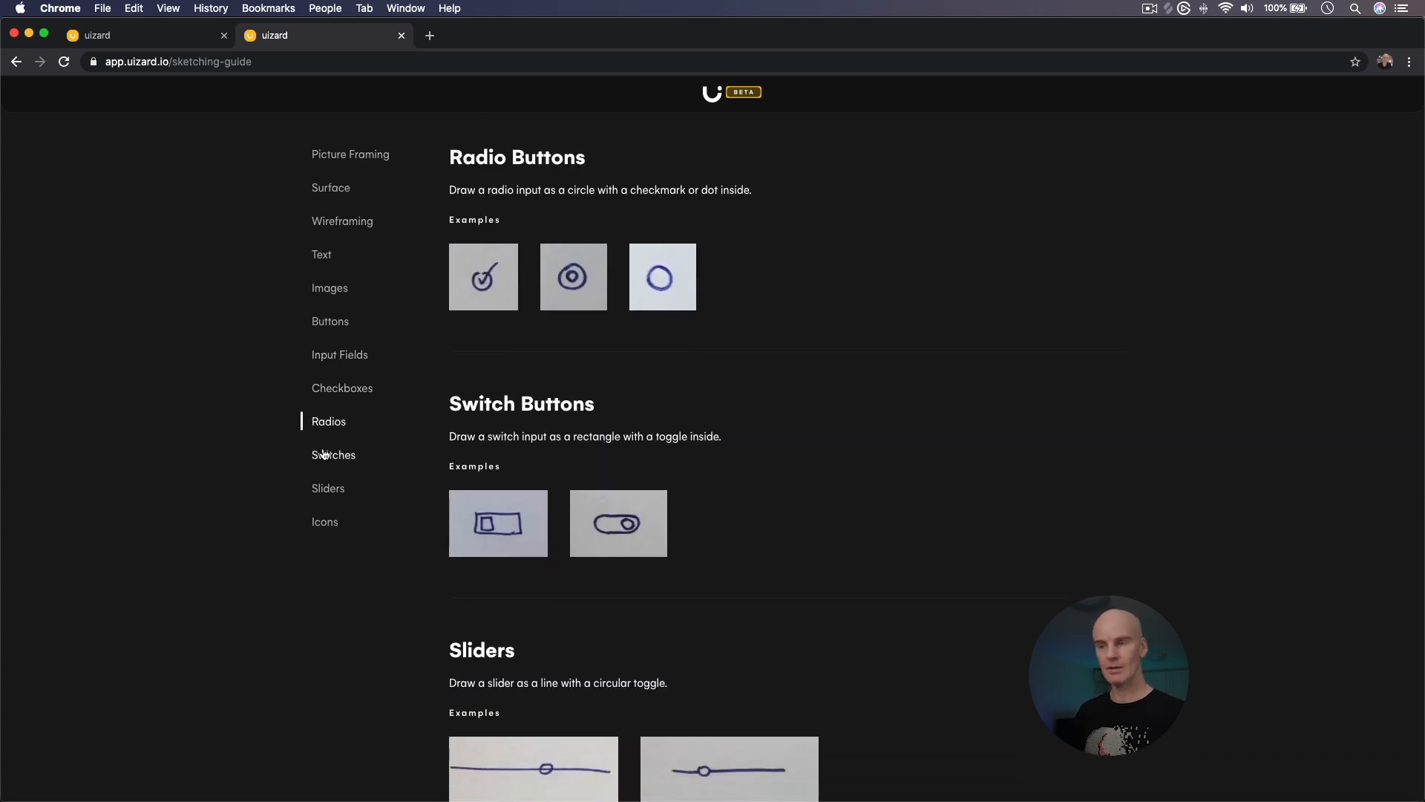
left_click(327, 455)
left_click(329, 489)
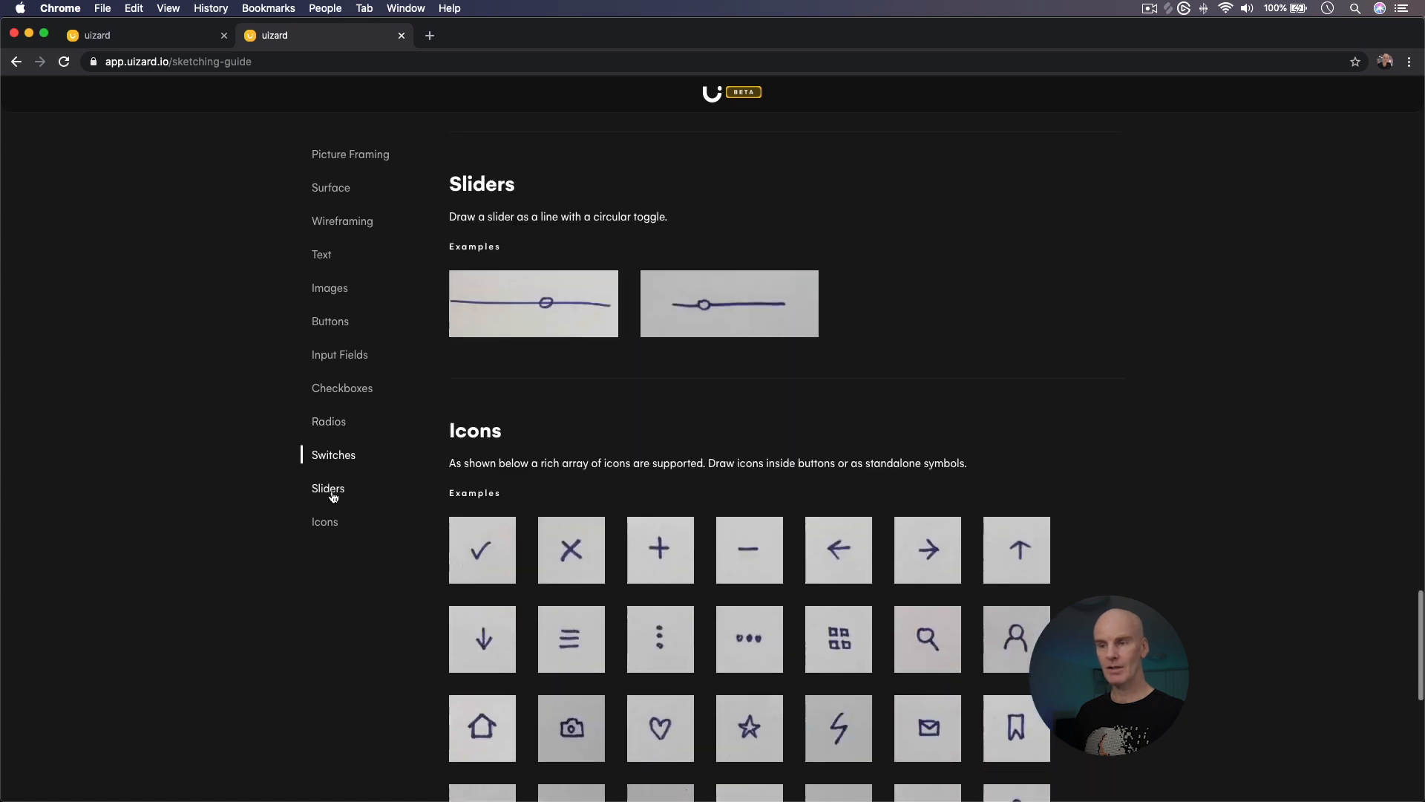
left_click(327, 520)
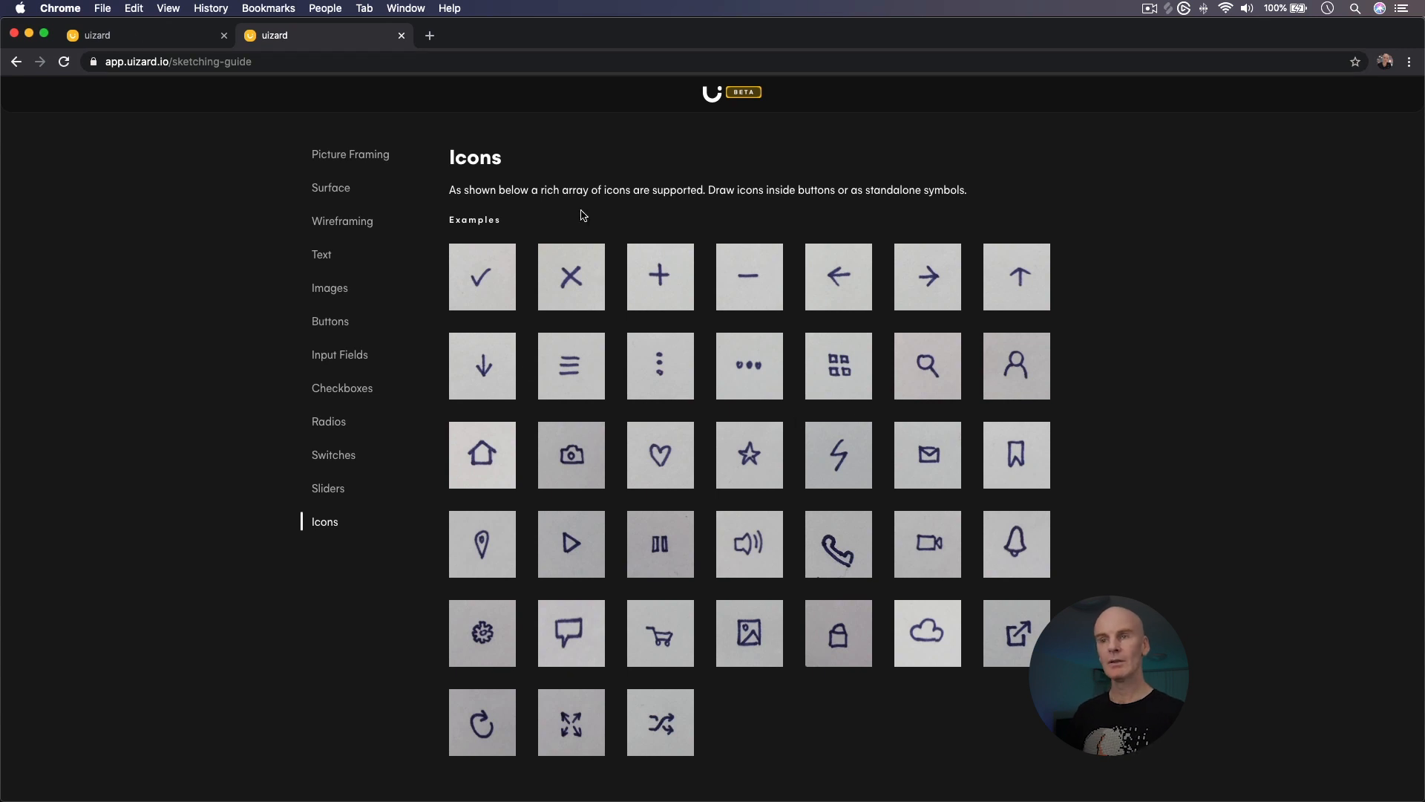
Return to the prototypes dashboard, then read and dismiss the Invite team hint
left_click(141, 41)
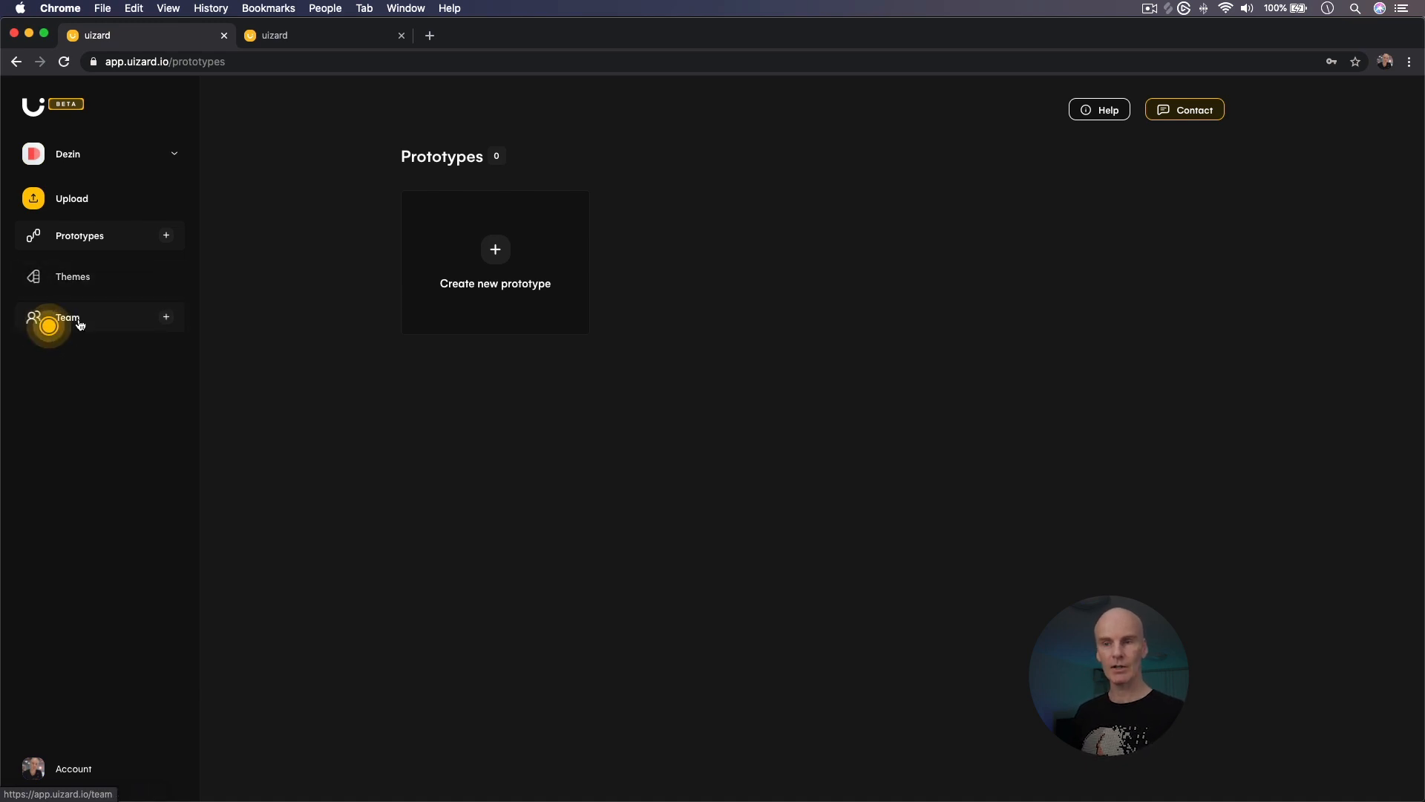
left_click(53, 330)
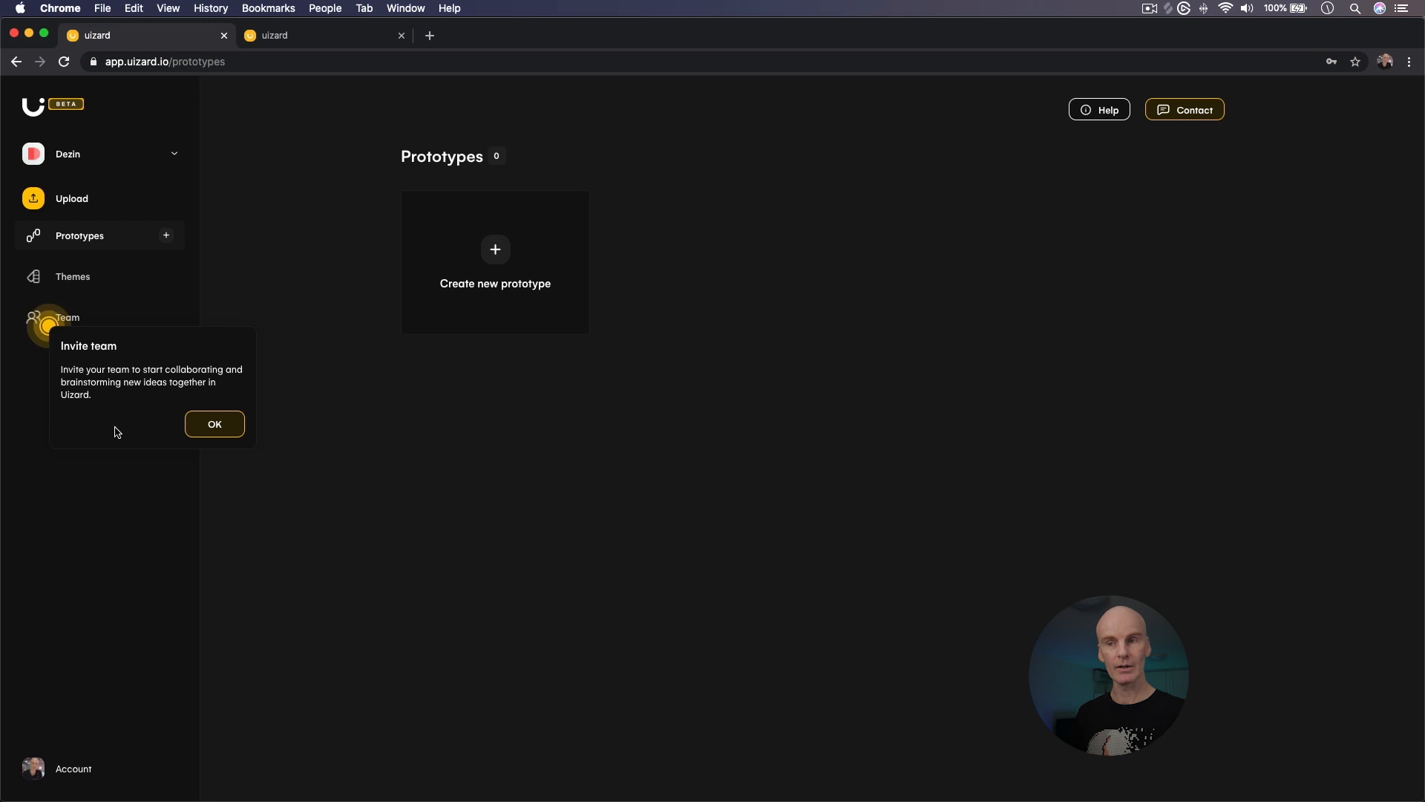
left_click(215, 424)
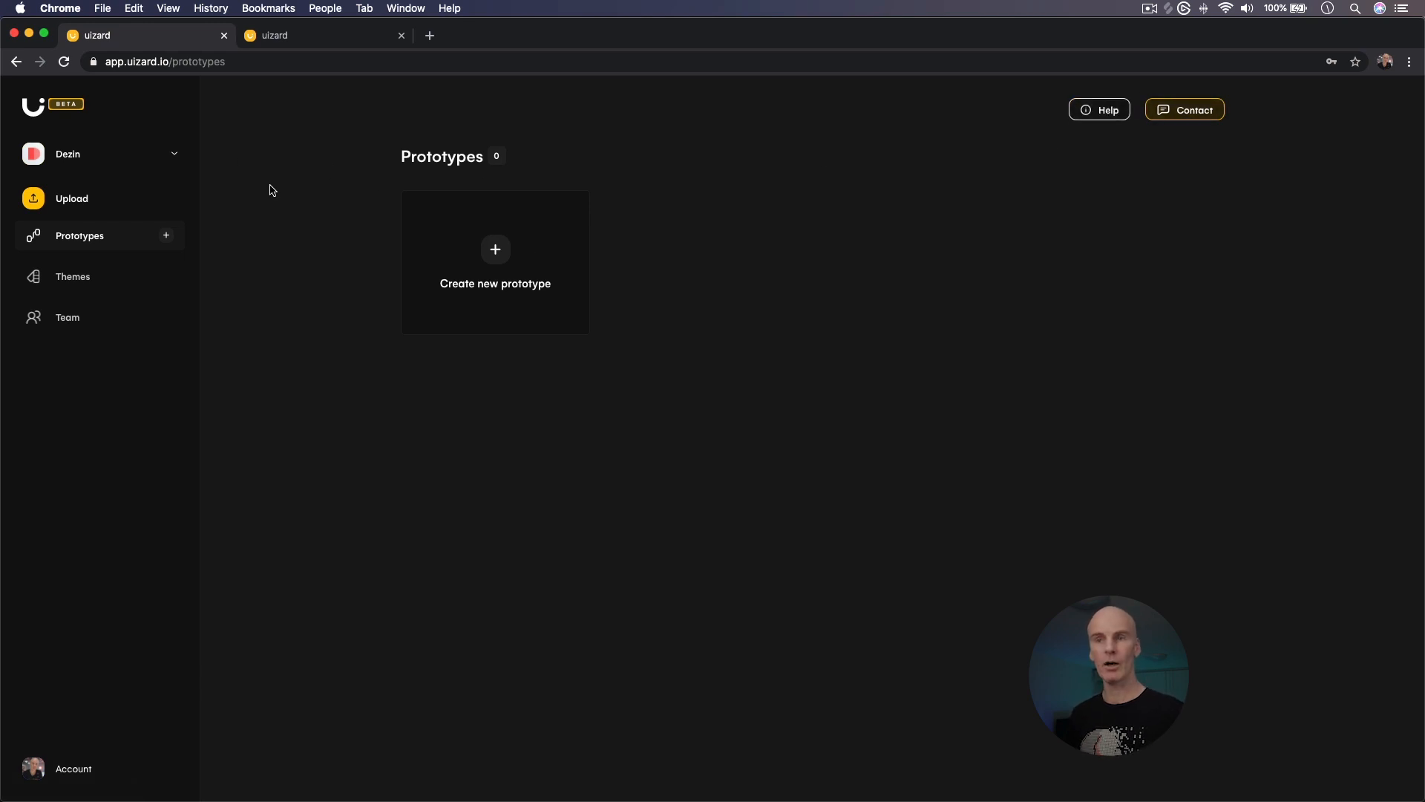
Open the settings of the Dezin organization and examine its name and logo options
left_click(87, 167)
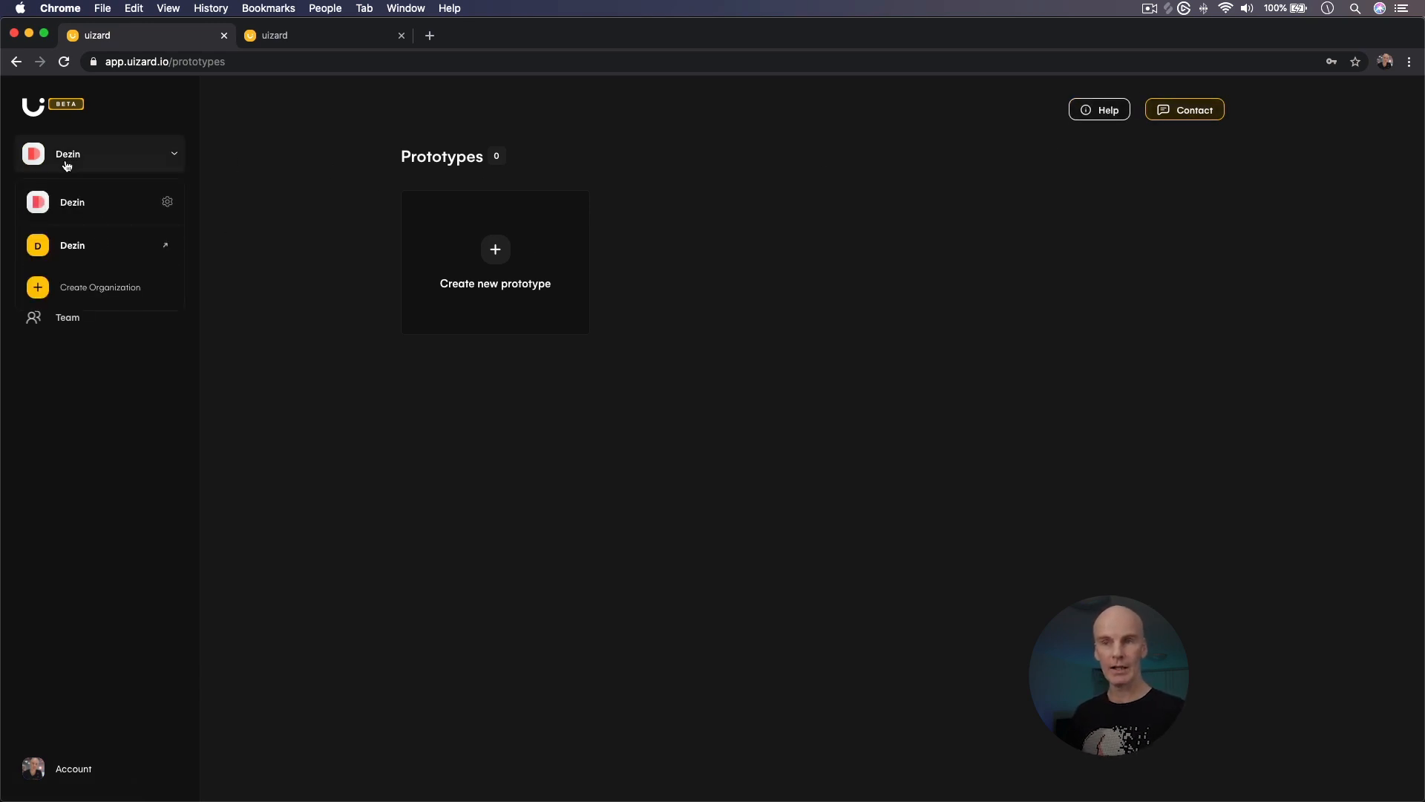
left_click(168, 204)
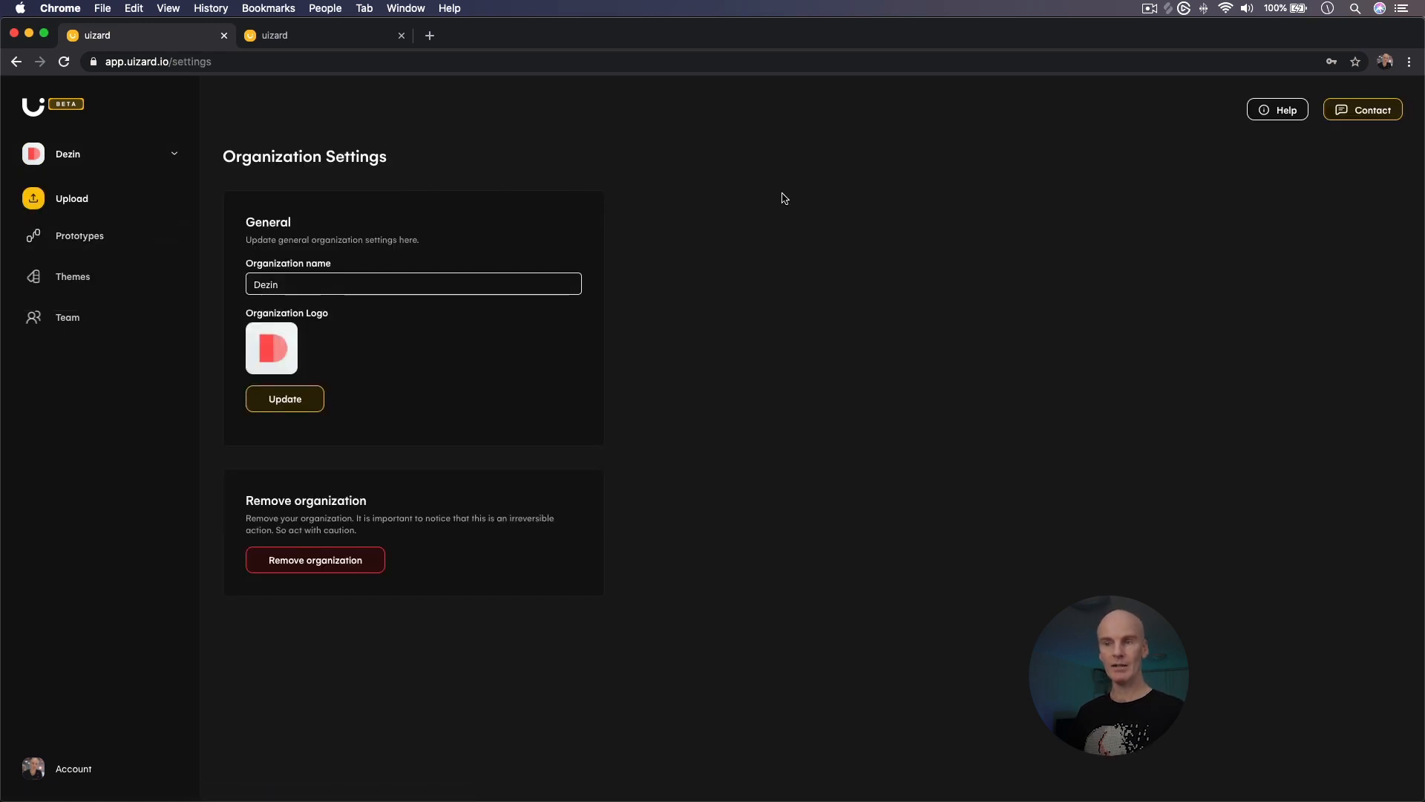
mouse_move(279, 363)
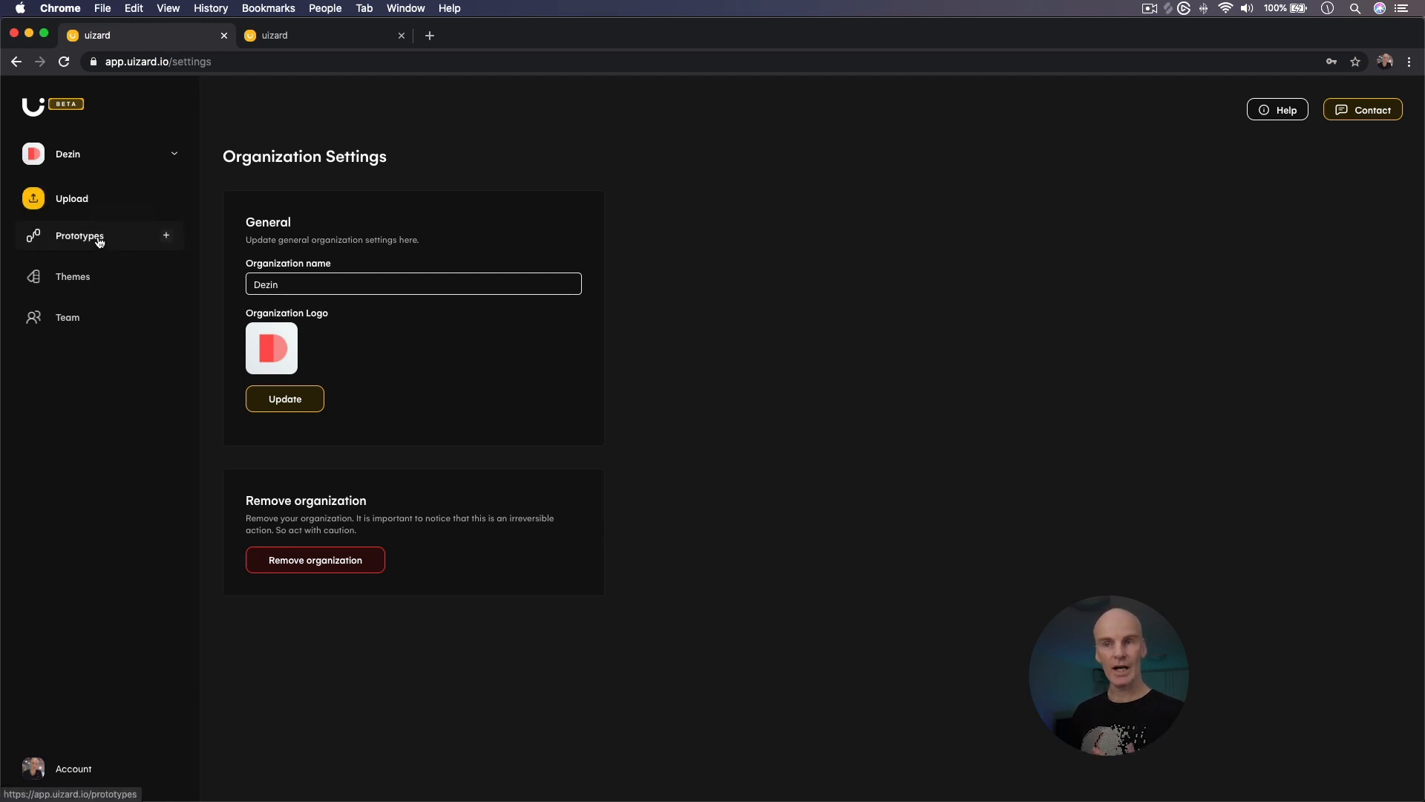
Open the Dezin theme from the organization's themes and examine its color palette
left_click(71, 278)
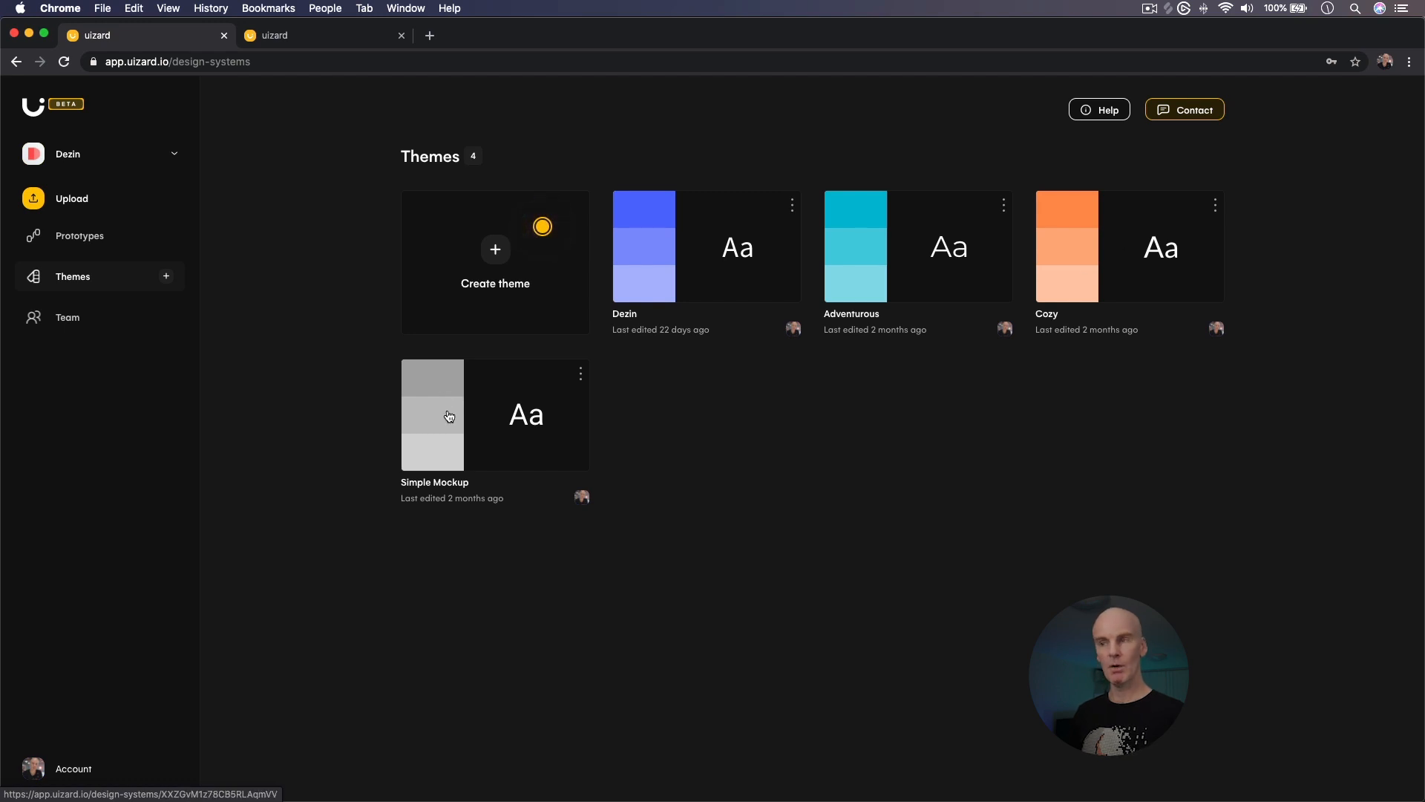
left_click(653, 262)
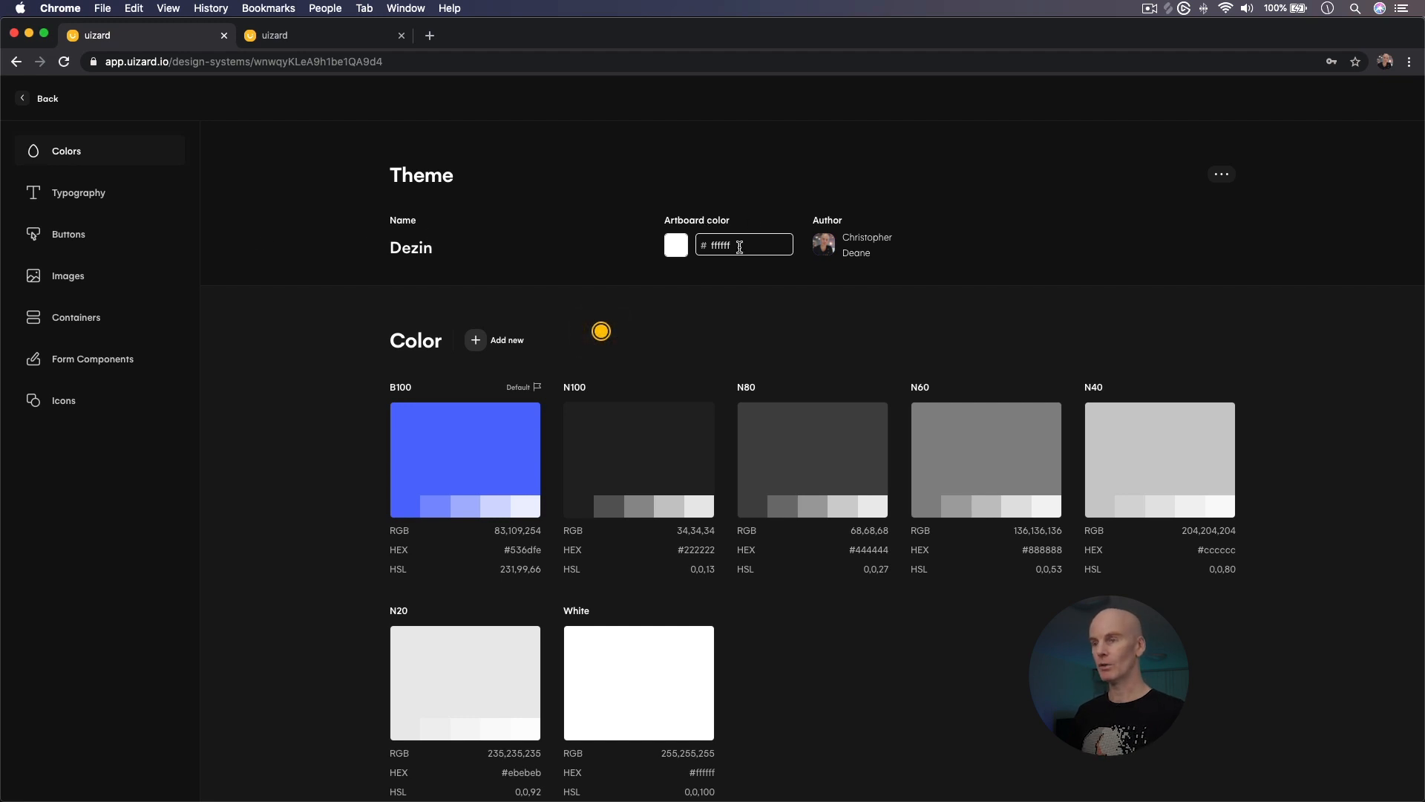
scroll(270, 280, "down", 4)
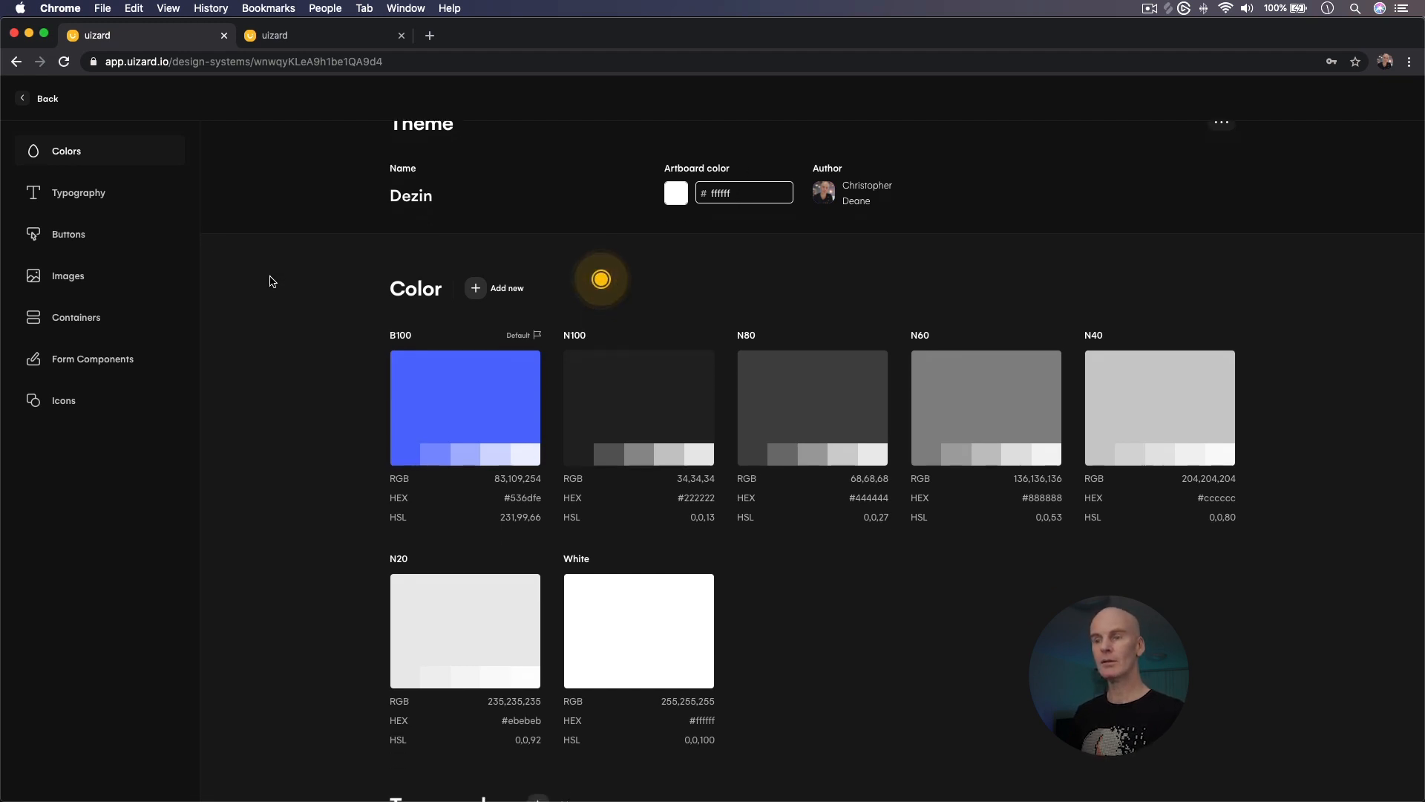
mouse_move(487, 261)
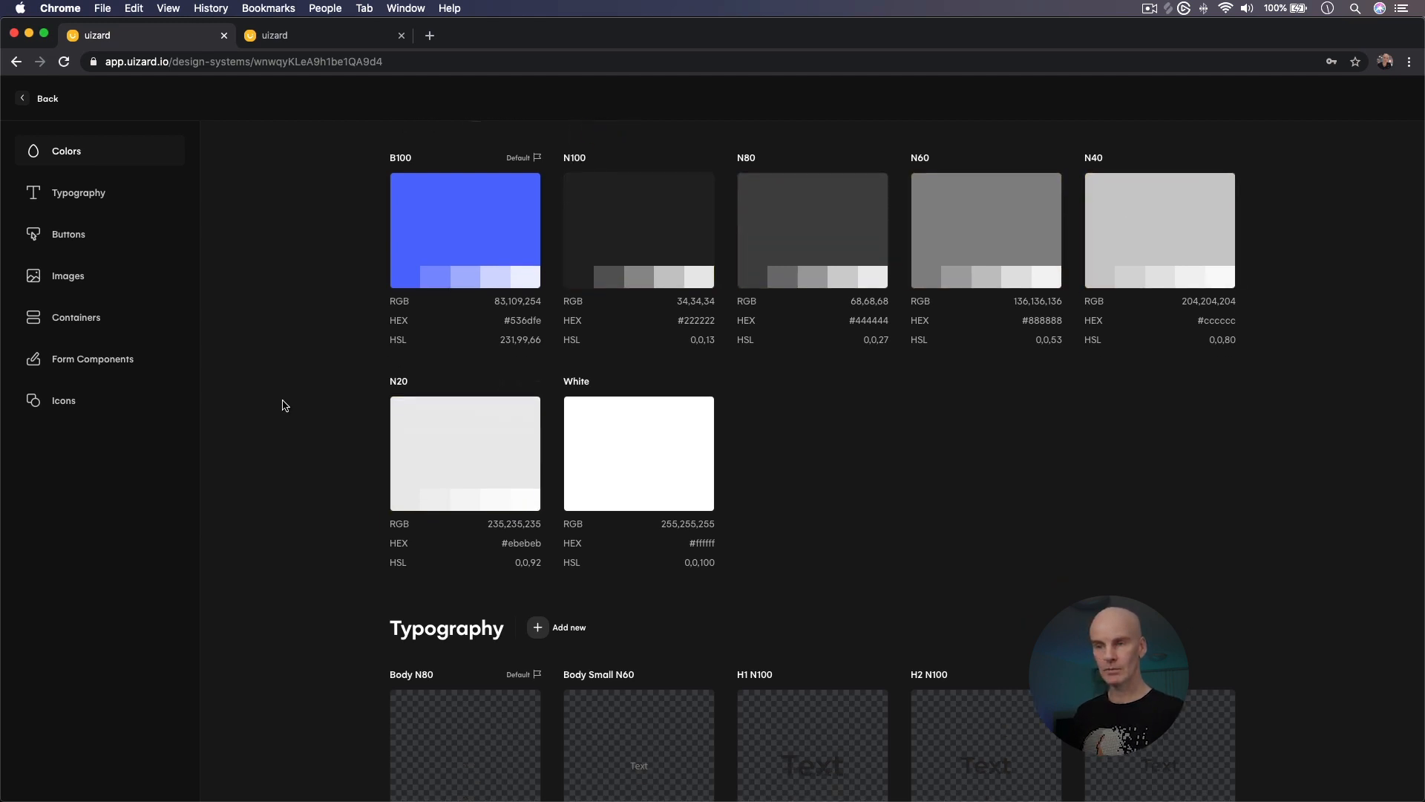
Inspect the typography properties of the Body N80 and H1 N100 text styles, then deselect the style
scroll(280, 404, "down", 6)
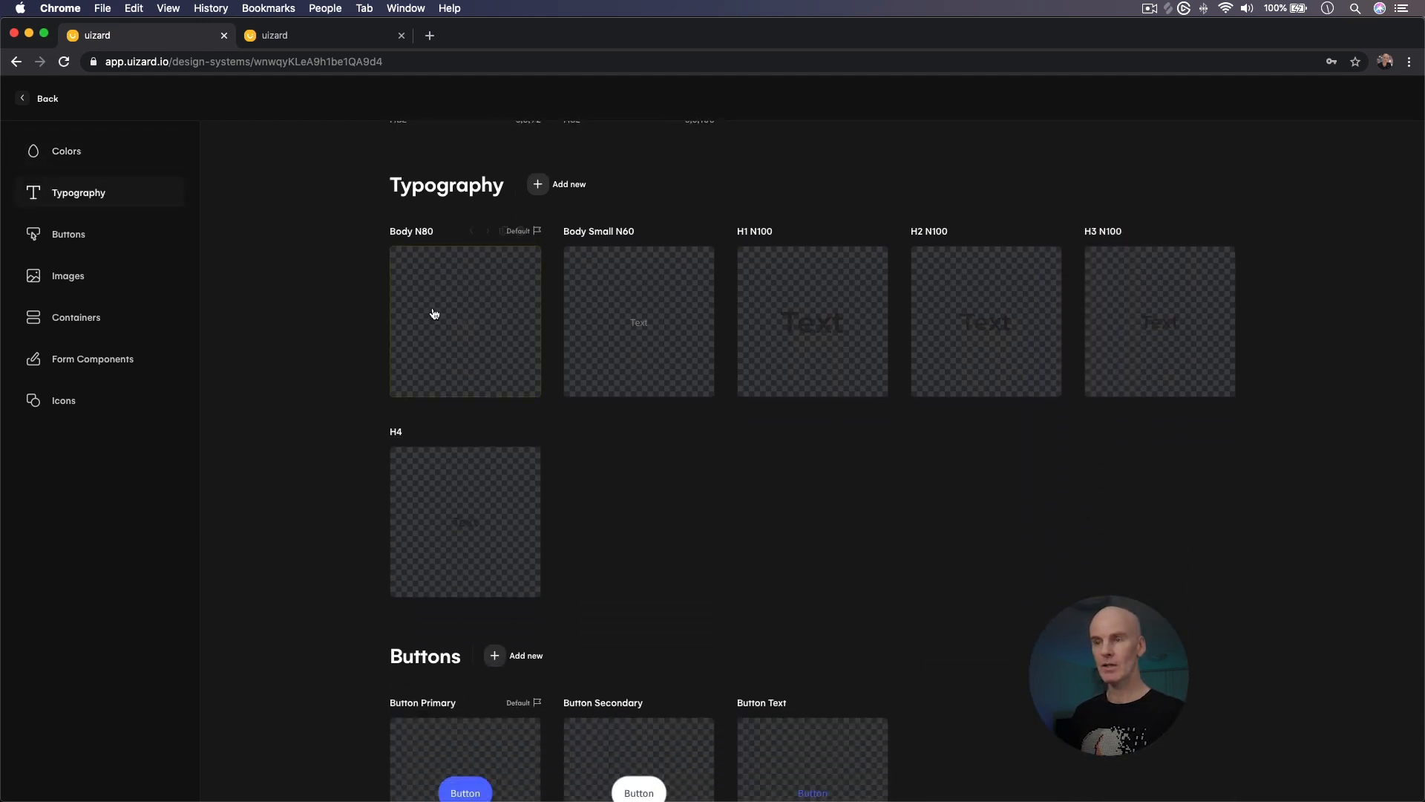
left_click(434, 314)
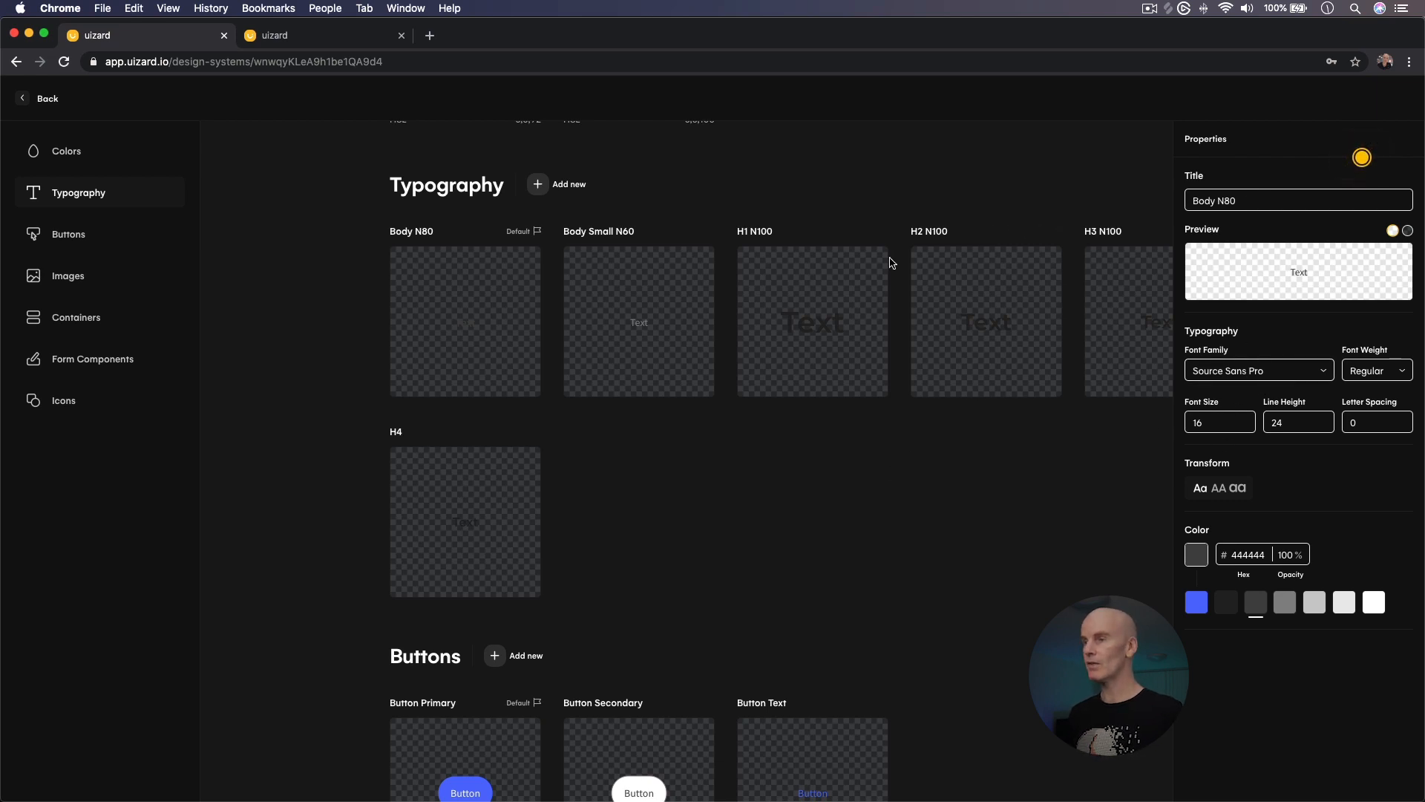
left_click(822, 291)
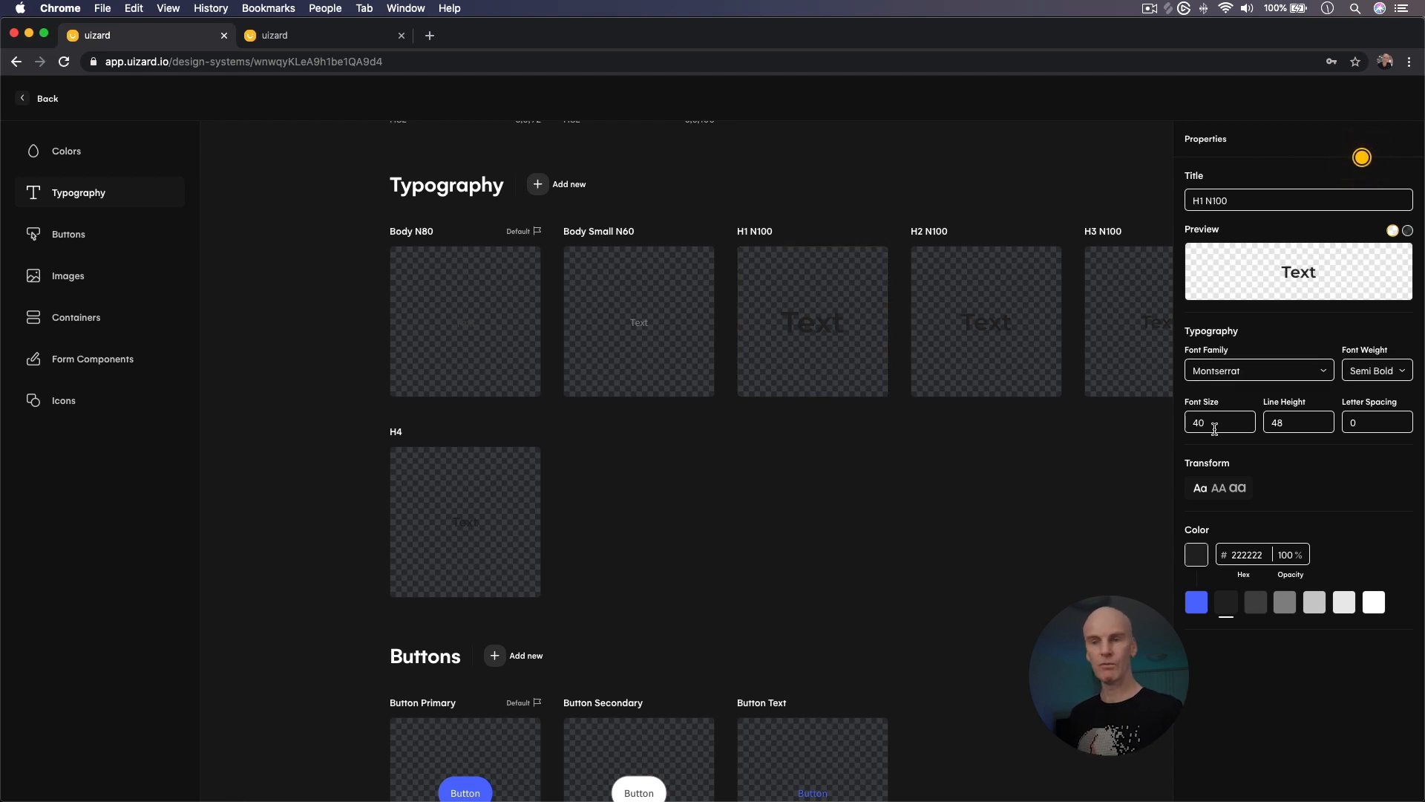
left_click(868, 470)
Open the Button Primary style's properties and preview it on the dark and the light background
scroll(319, 355, "down", 5)
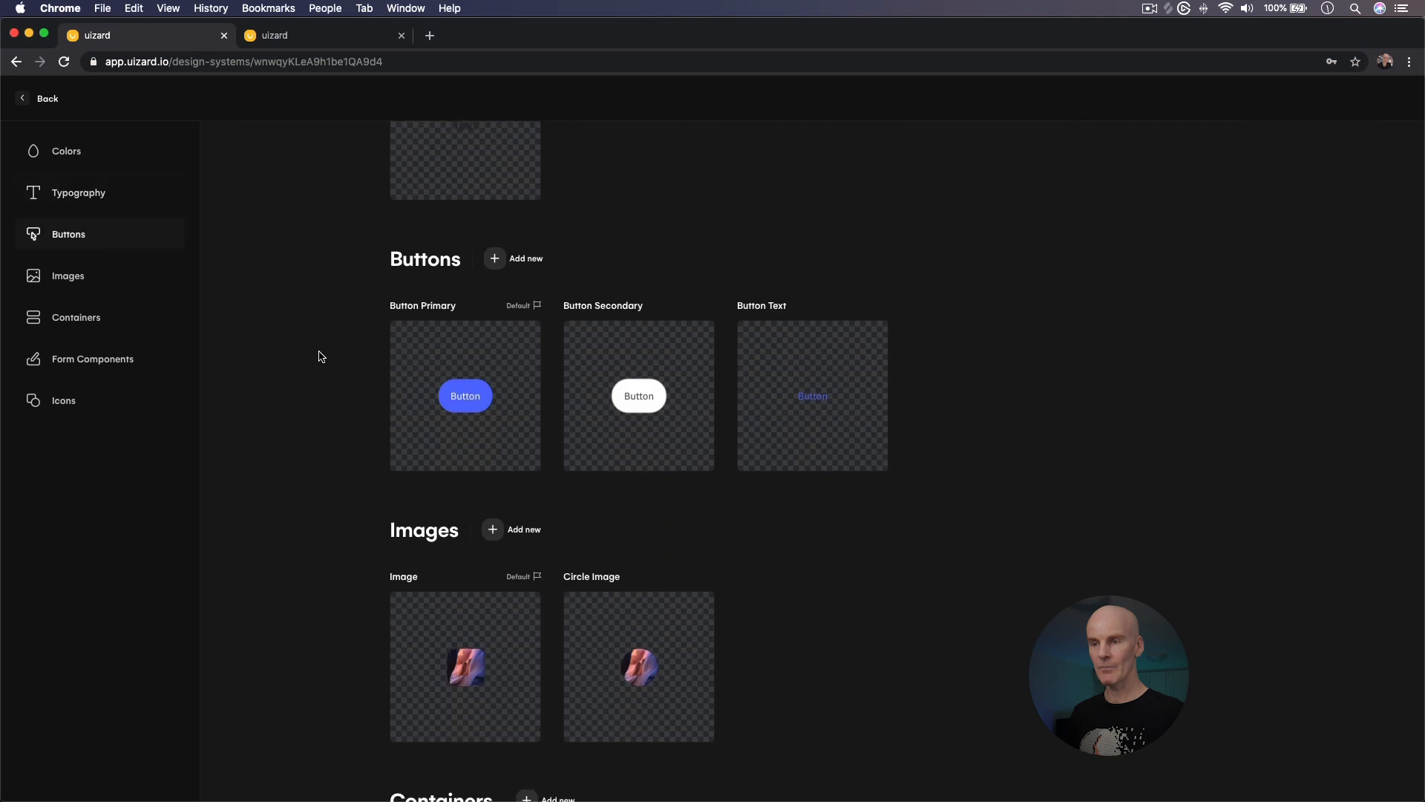
scroll(319, 355, "down", 2)
left_click(461, 286)
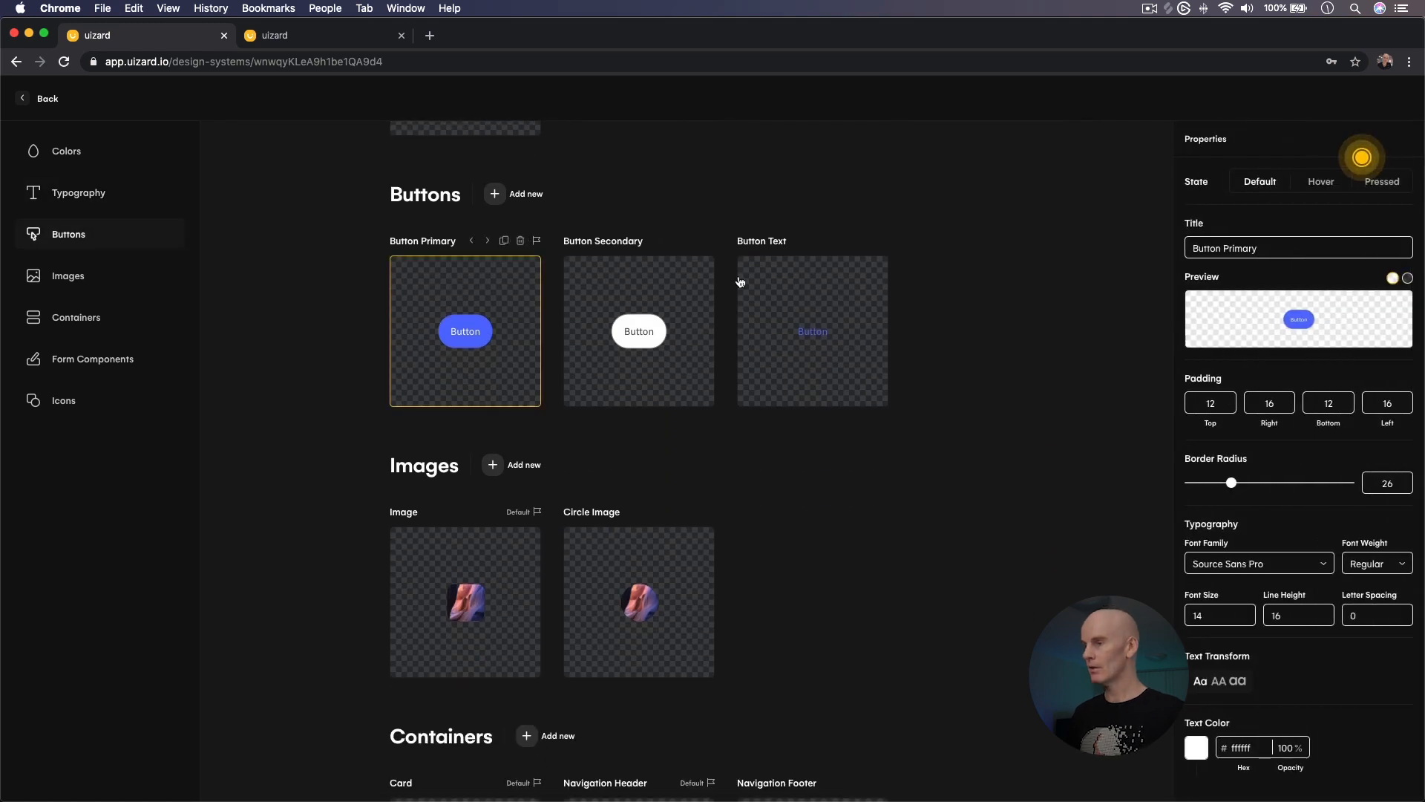
left_click(1407, 280)
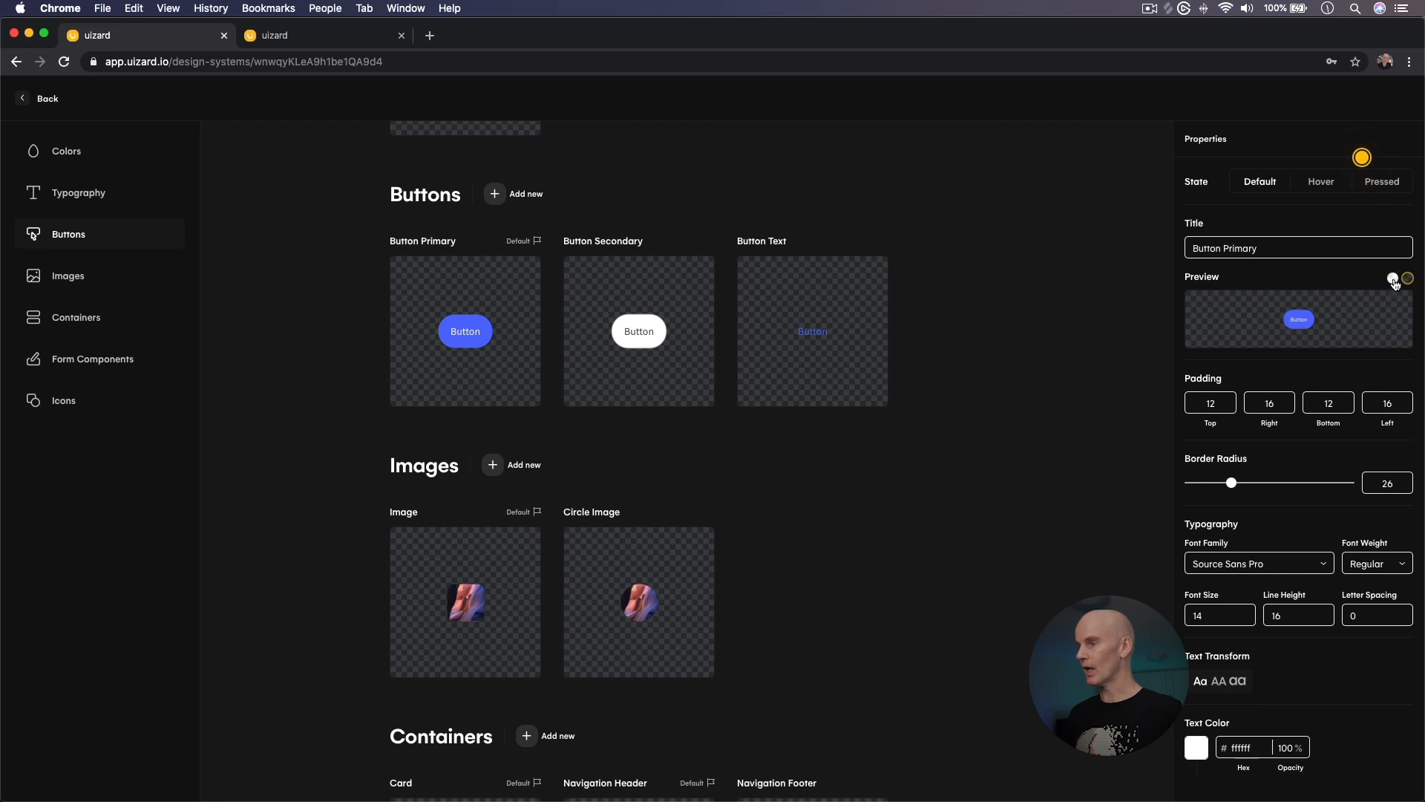
left_click(1394, 279)
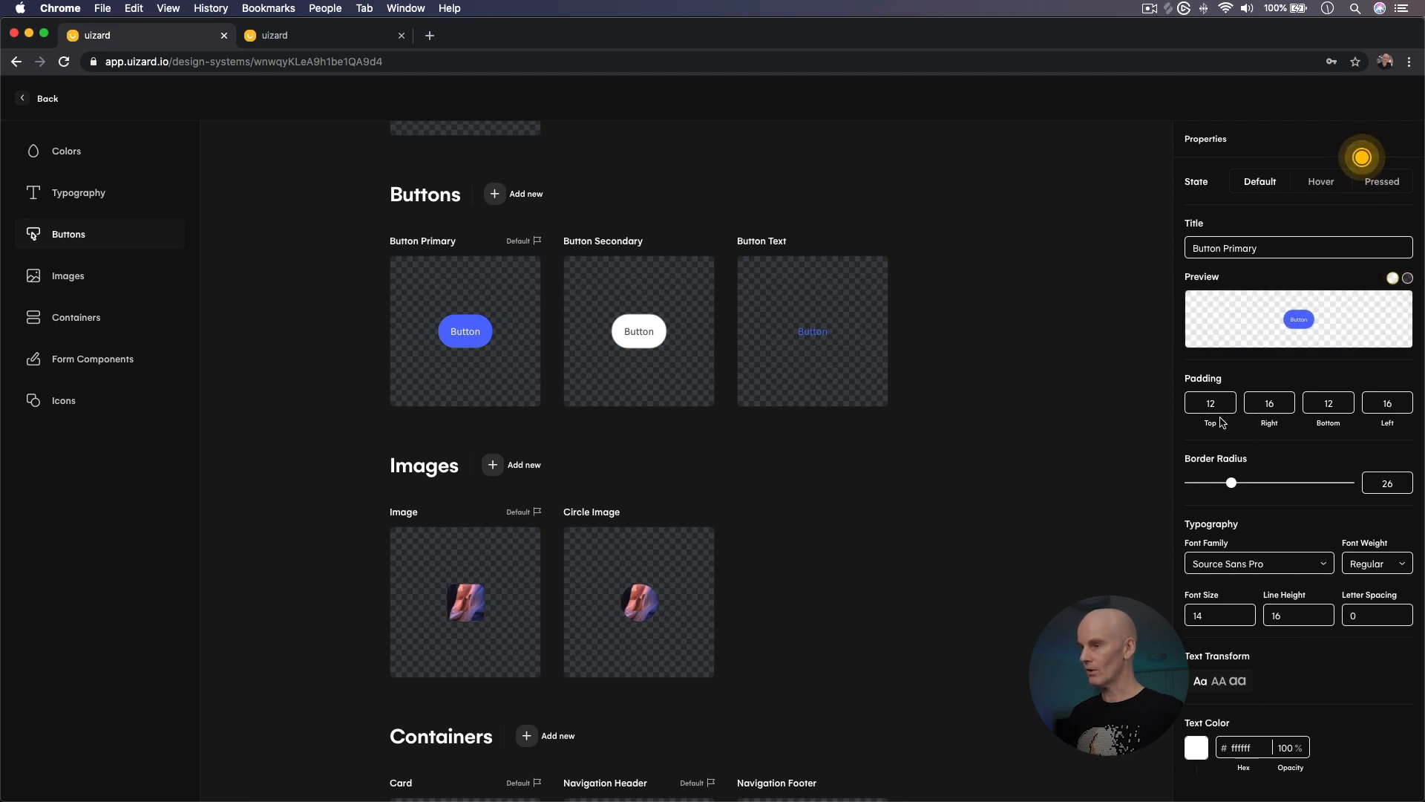
Examine Button Primary's padding, border radius, typography, text and background color, border and shadow settings
scroll(1254, 415, "down", 2)
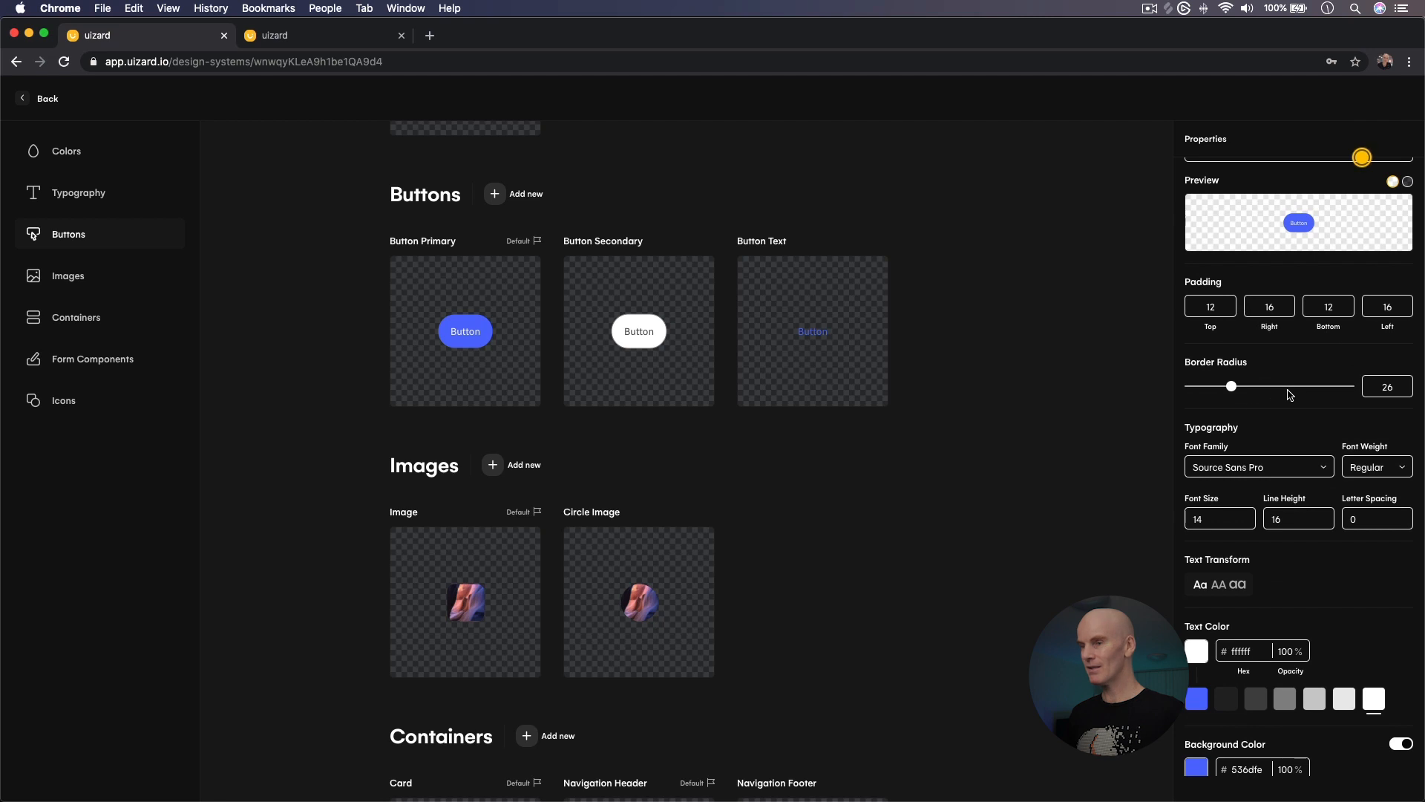
scroll(1277, 416, "down", 2)
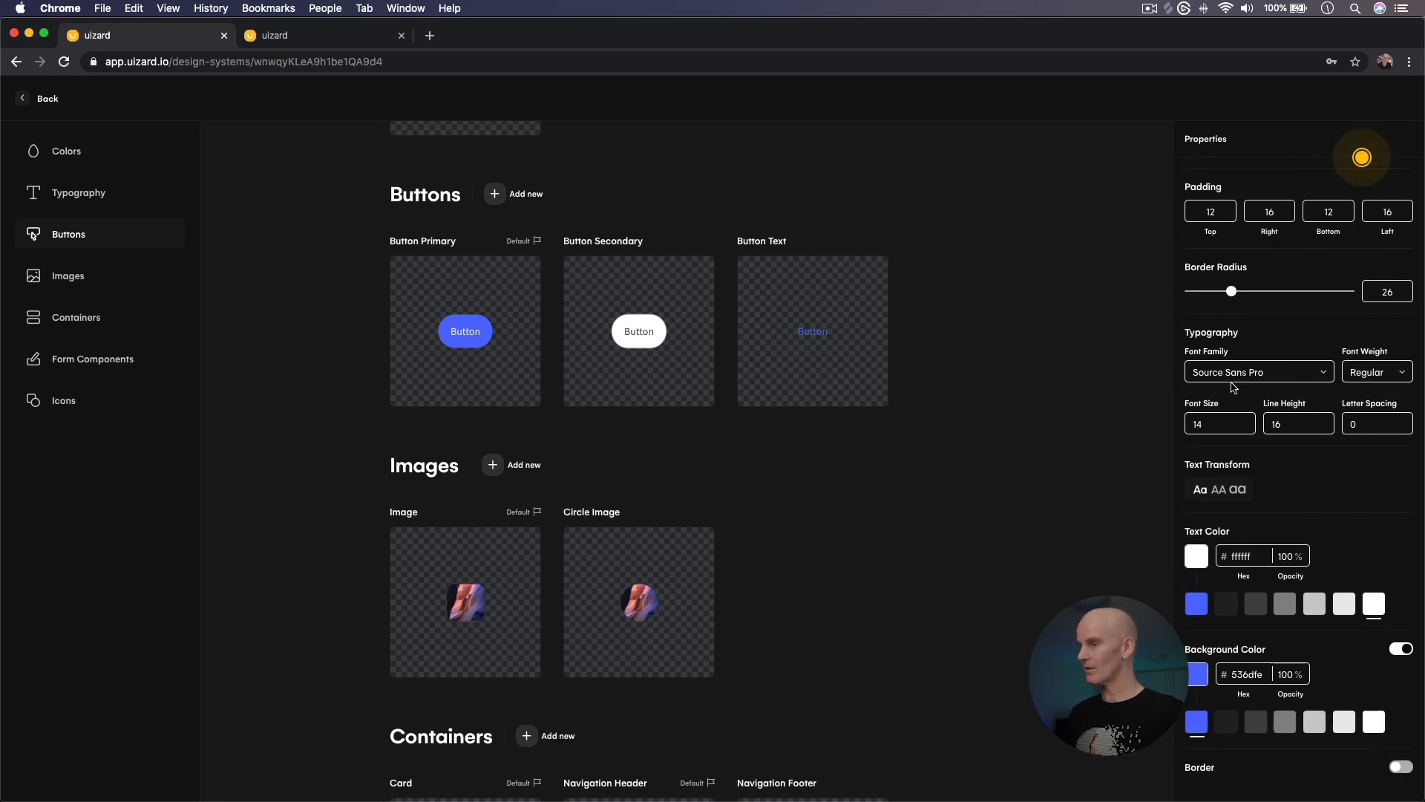
scroll(1232, 393, "down", 3)
scroll(1235, 356, "down", 2)
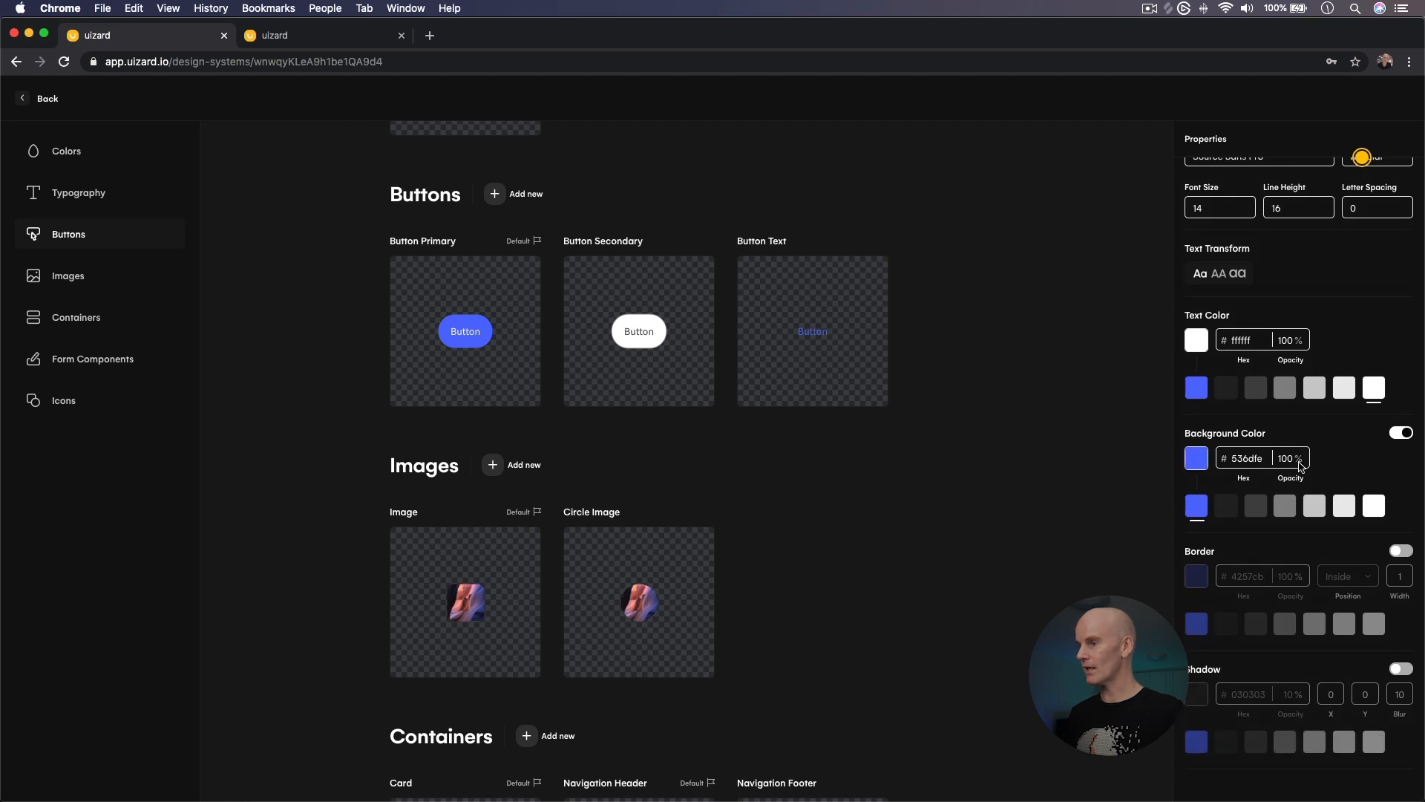
scroll(1281, 416, "up", 10)
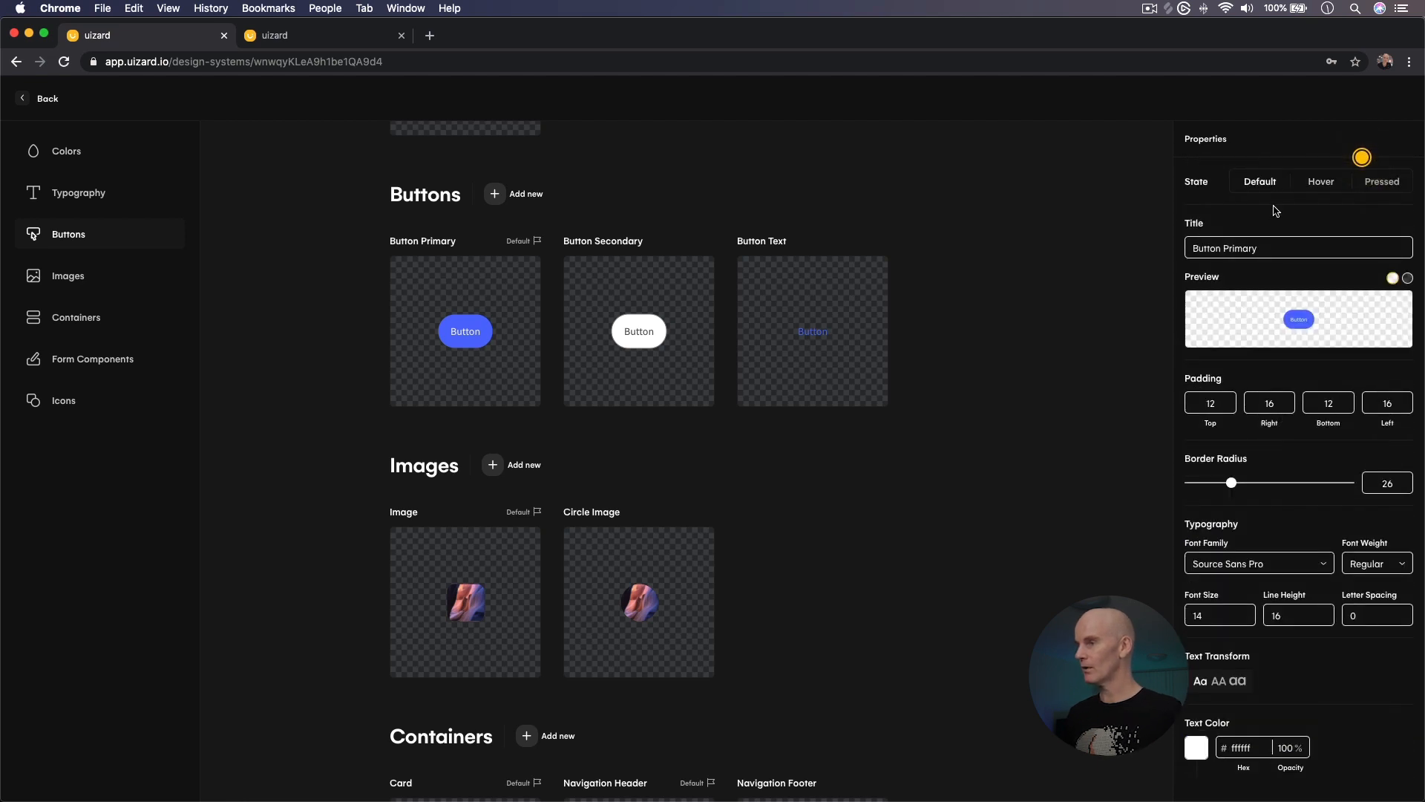
Switch the Button Primary properties to the Pressed state and view and dismiss the Customize style tip
left_click(1377, 181)
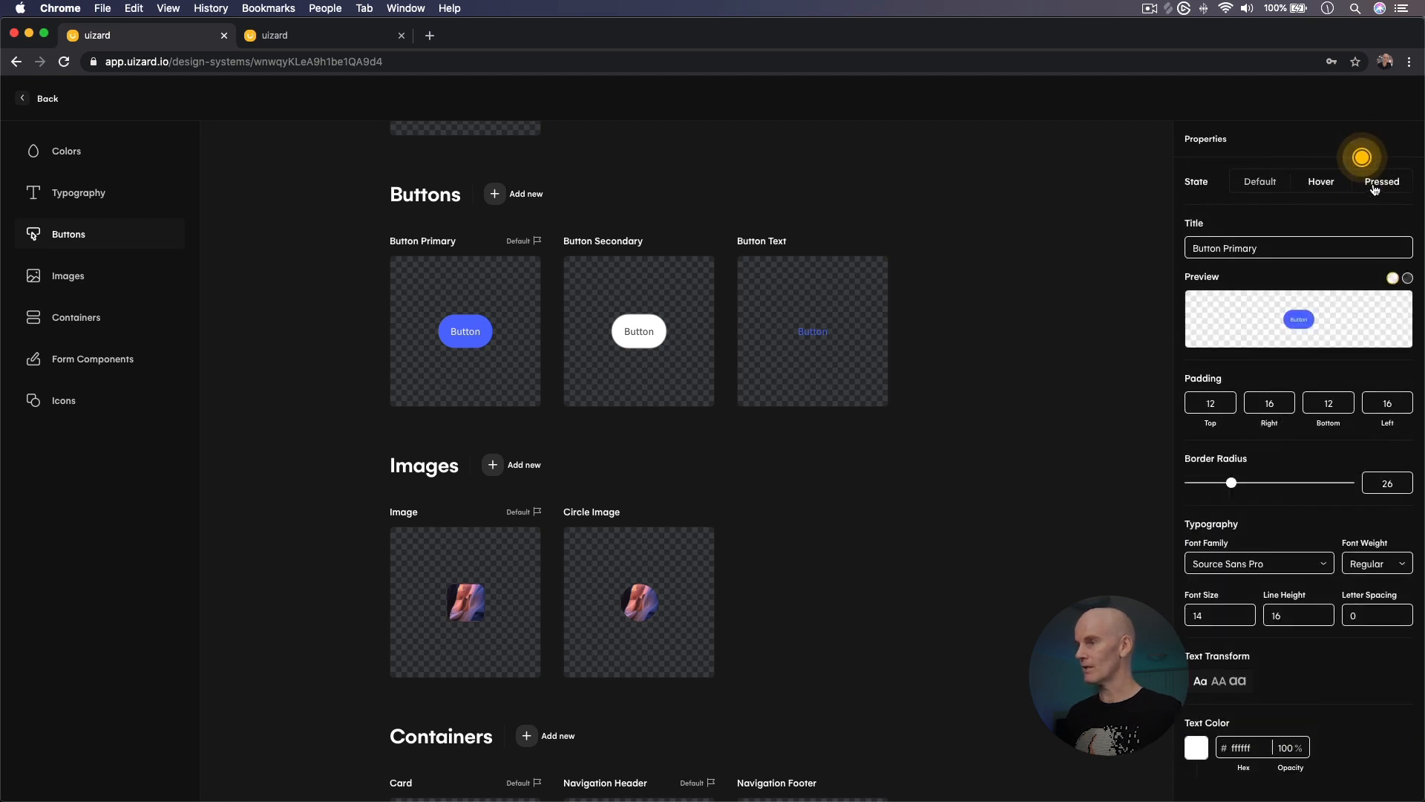
left_click(1358, 160)
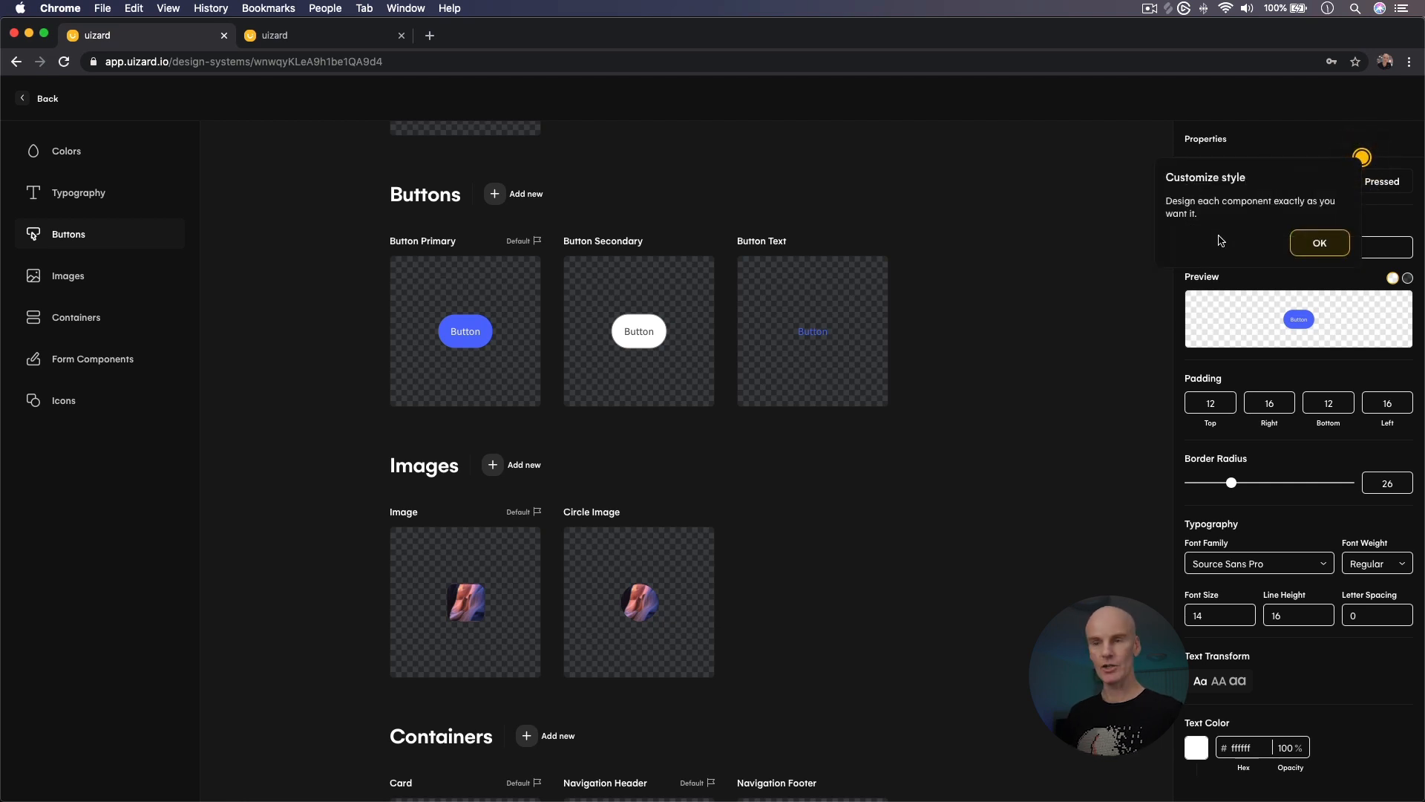
left_click(1329, 243)
Open the Card container's properties and examine its padding, border radius, background color, border and shadow settings
scroll(346, 264, "down", 2)
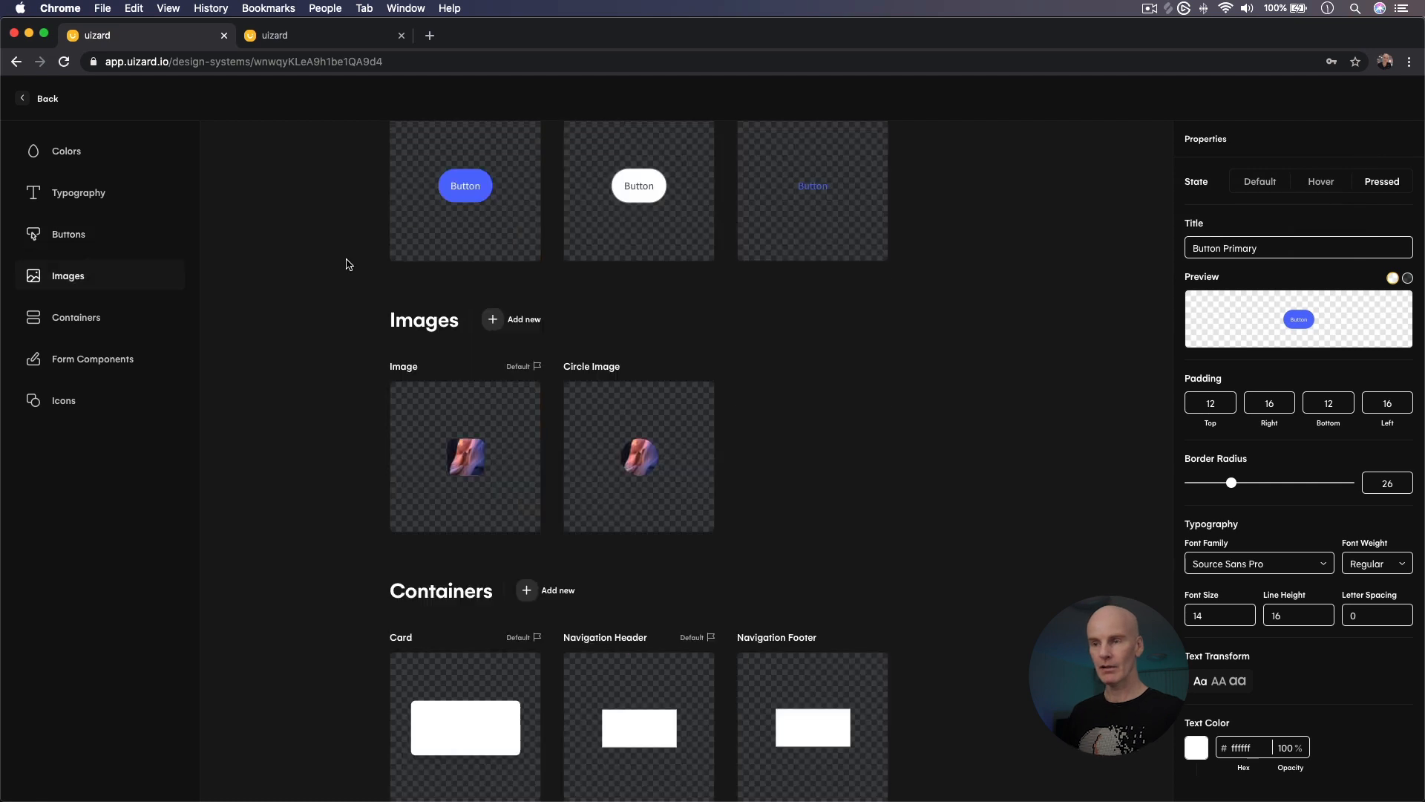
scroll(346, 264, "down", 2)
scroll(315, 293, "down", 2)
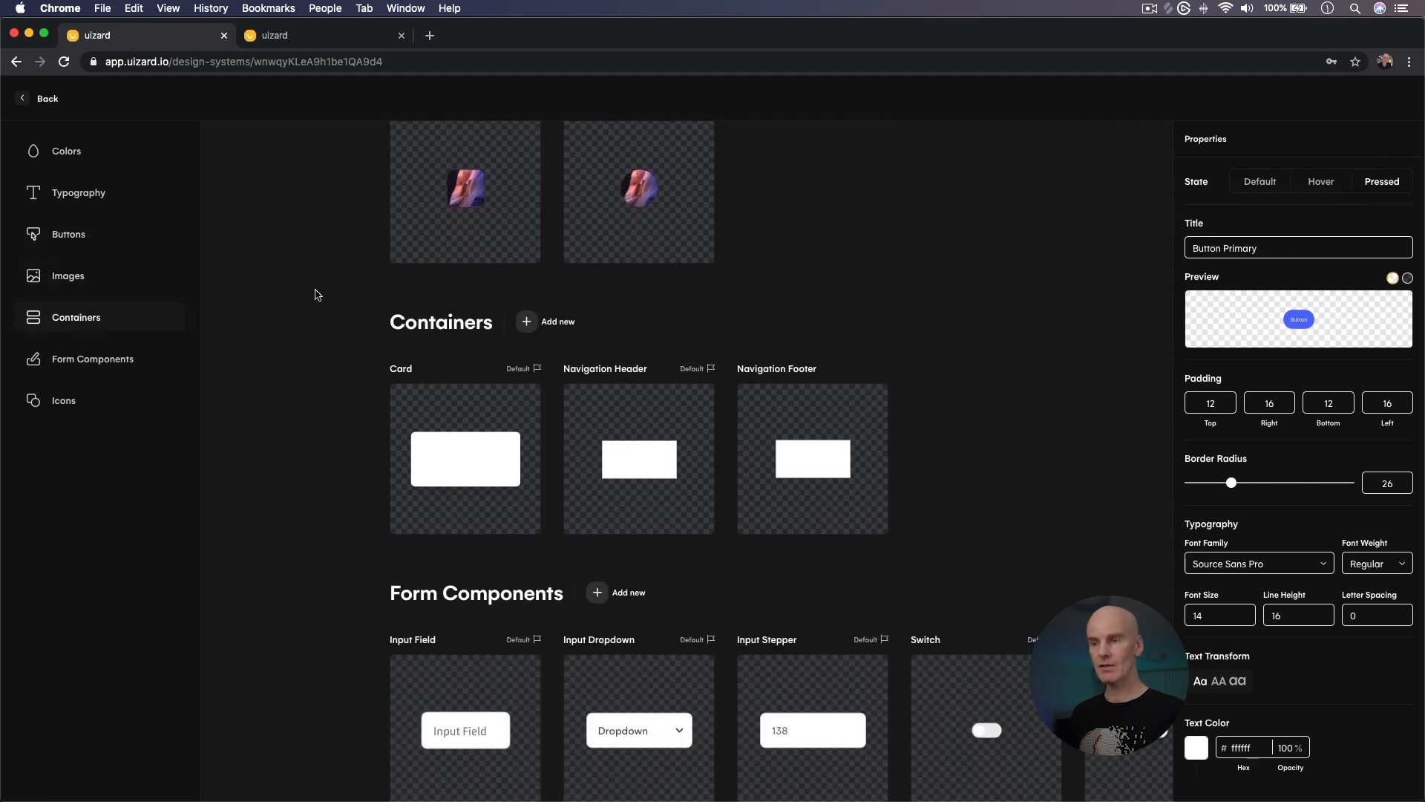
scroll(315, 294, "down", 1)
left_click(470, 381)
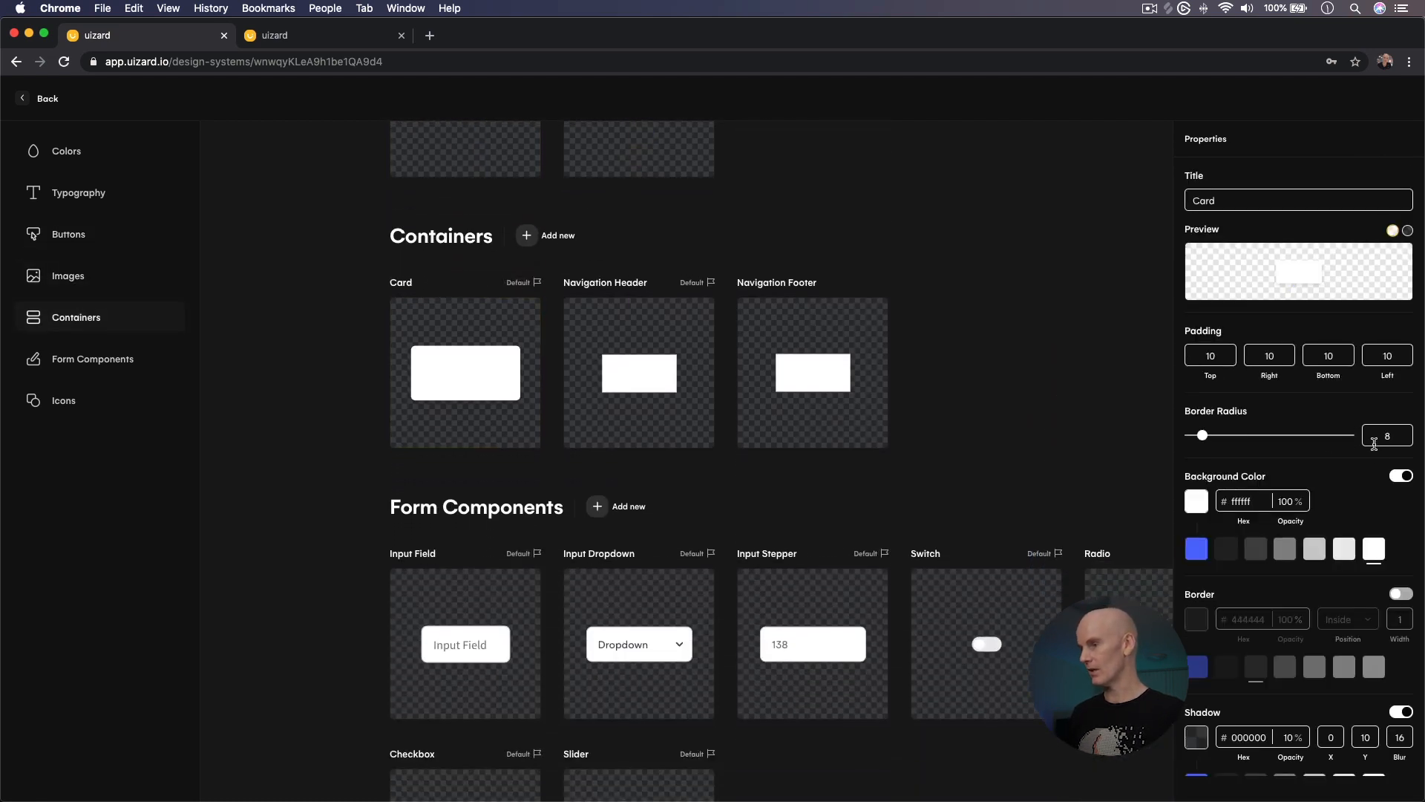
scroll(1219, 449, "down", 1)
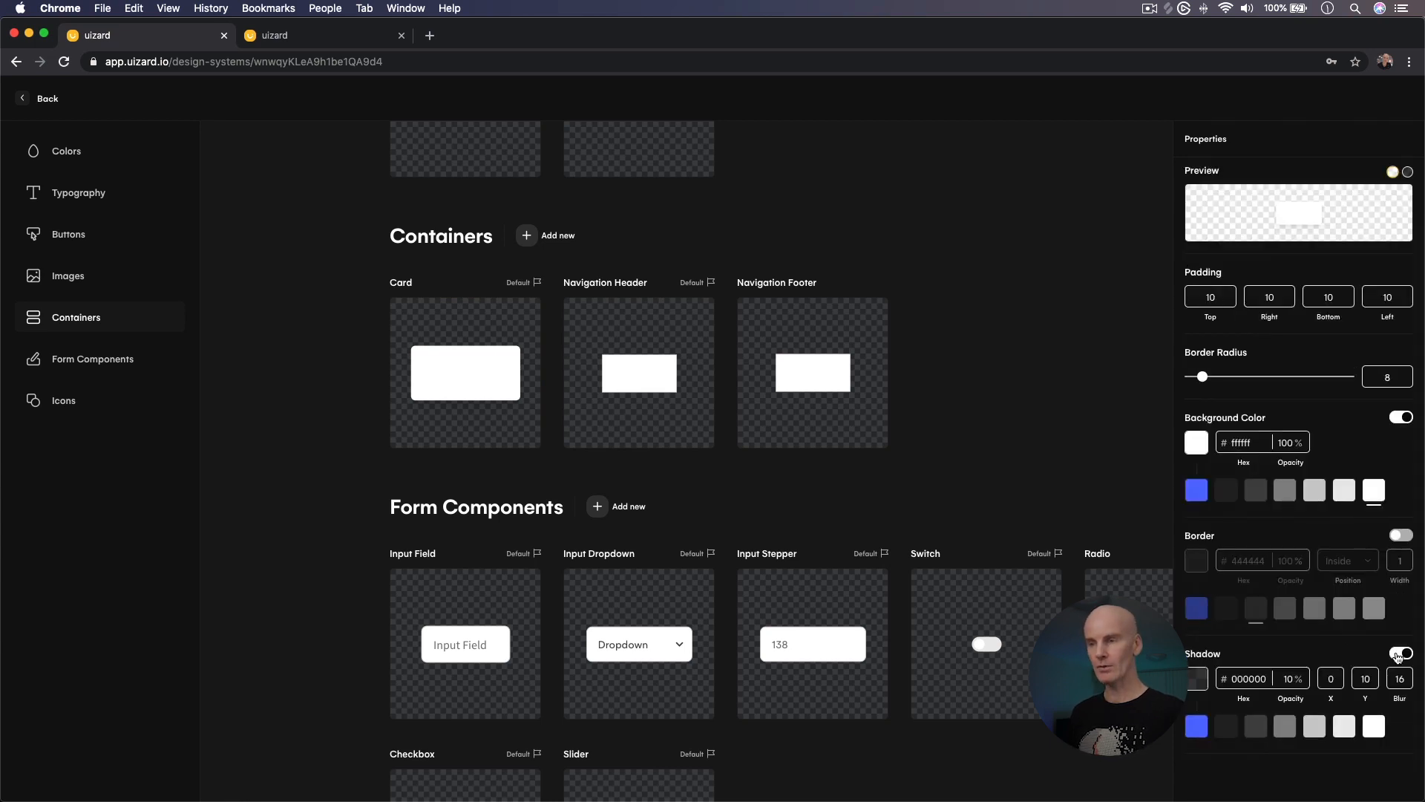
Examine the Input Field component's Focus and Default states and its styling settings, then deselect it
scroll(363, 466, "down", 2)
left_click(469, 452)
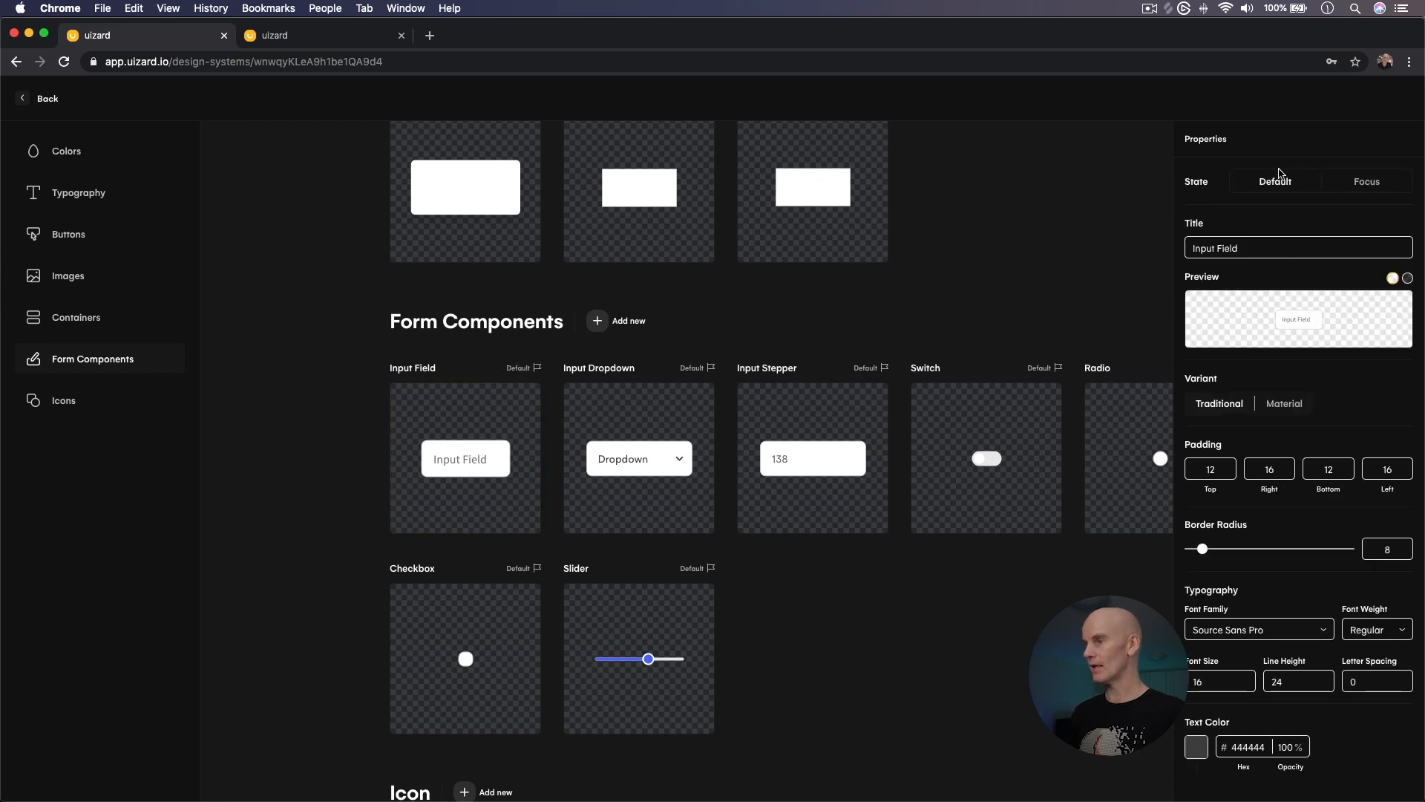
left_click(1372, 186)
left_click(1288, 184)
scroll(1290, 312, "down", 3)
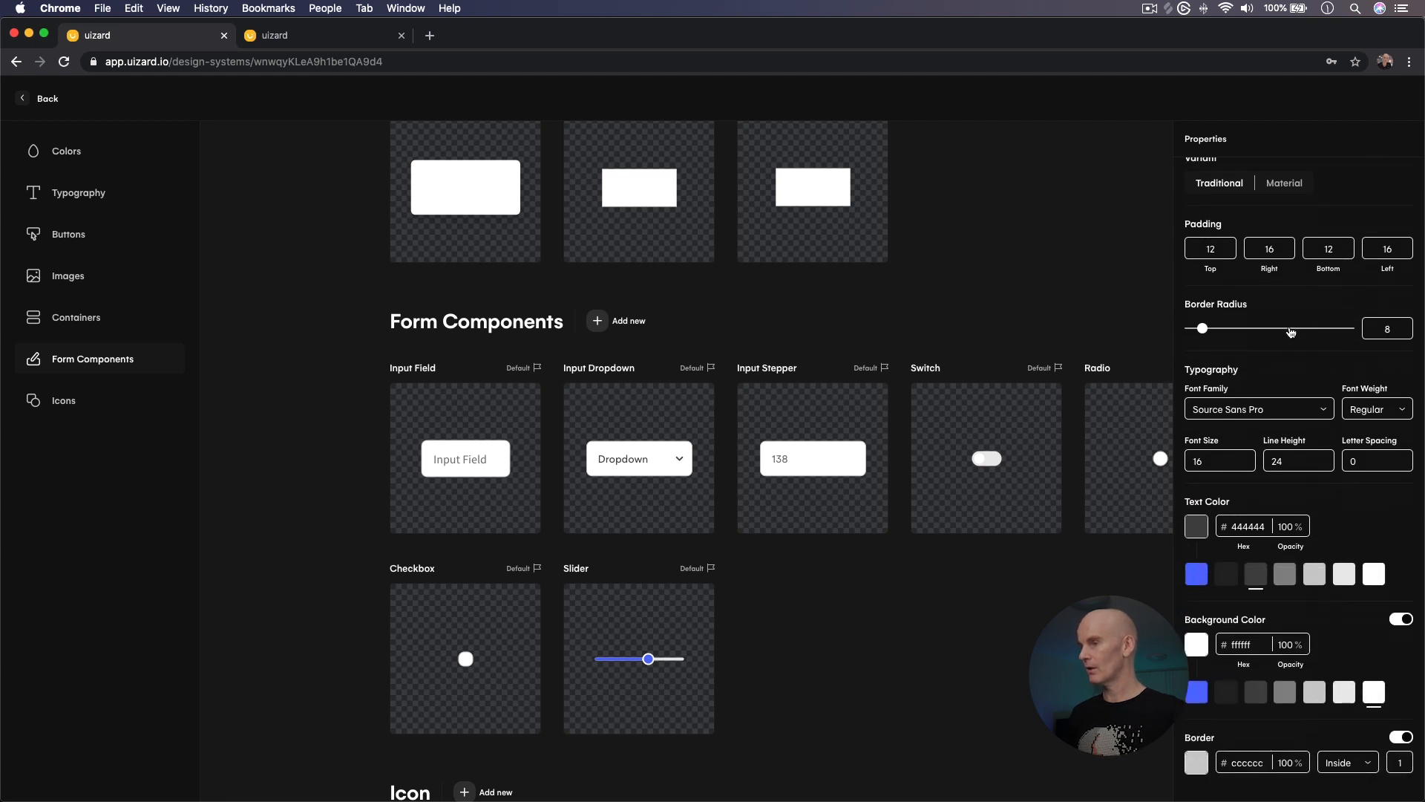
scroll(1291, 333, "down", 1)
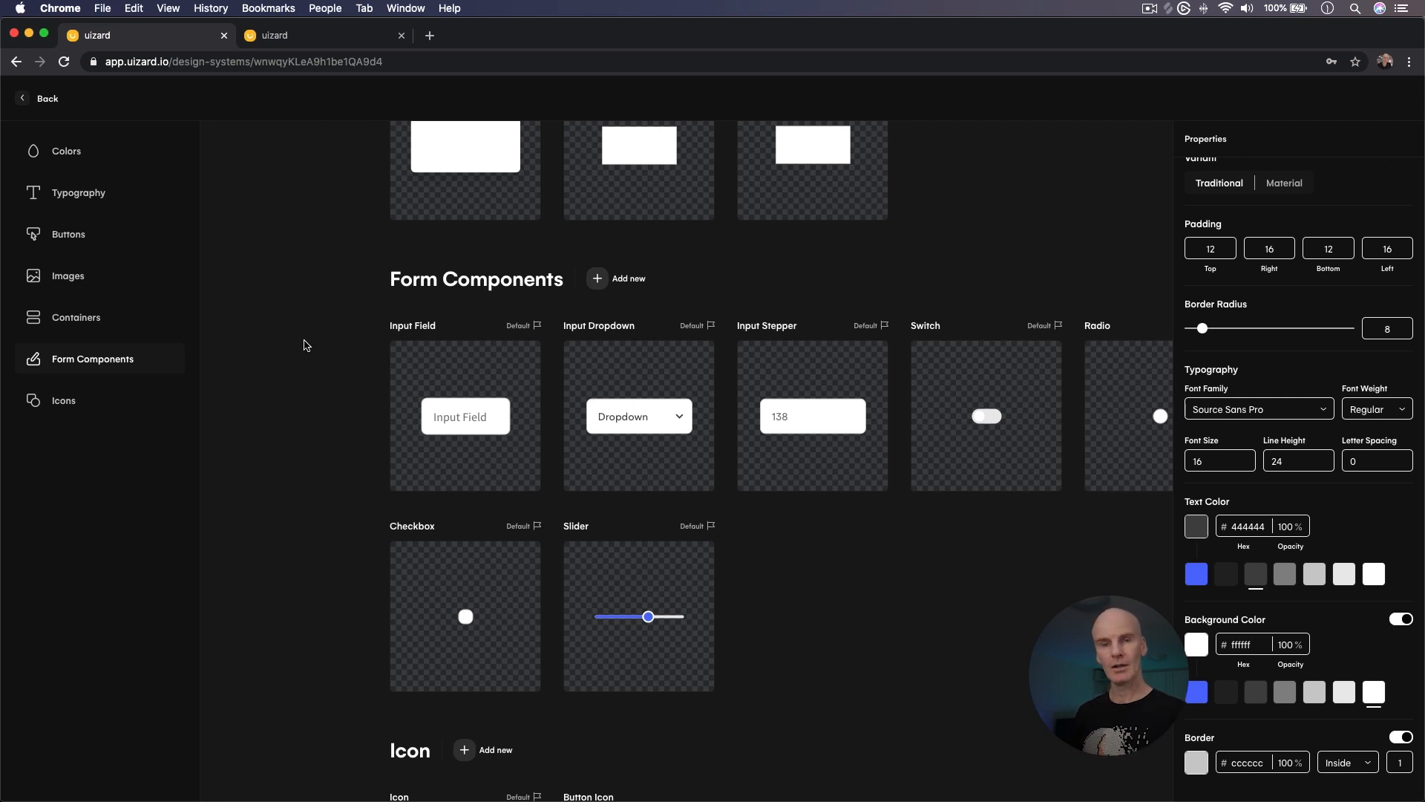
left_click(304, 344)
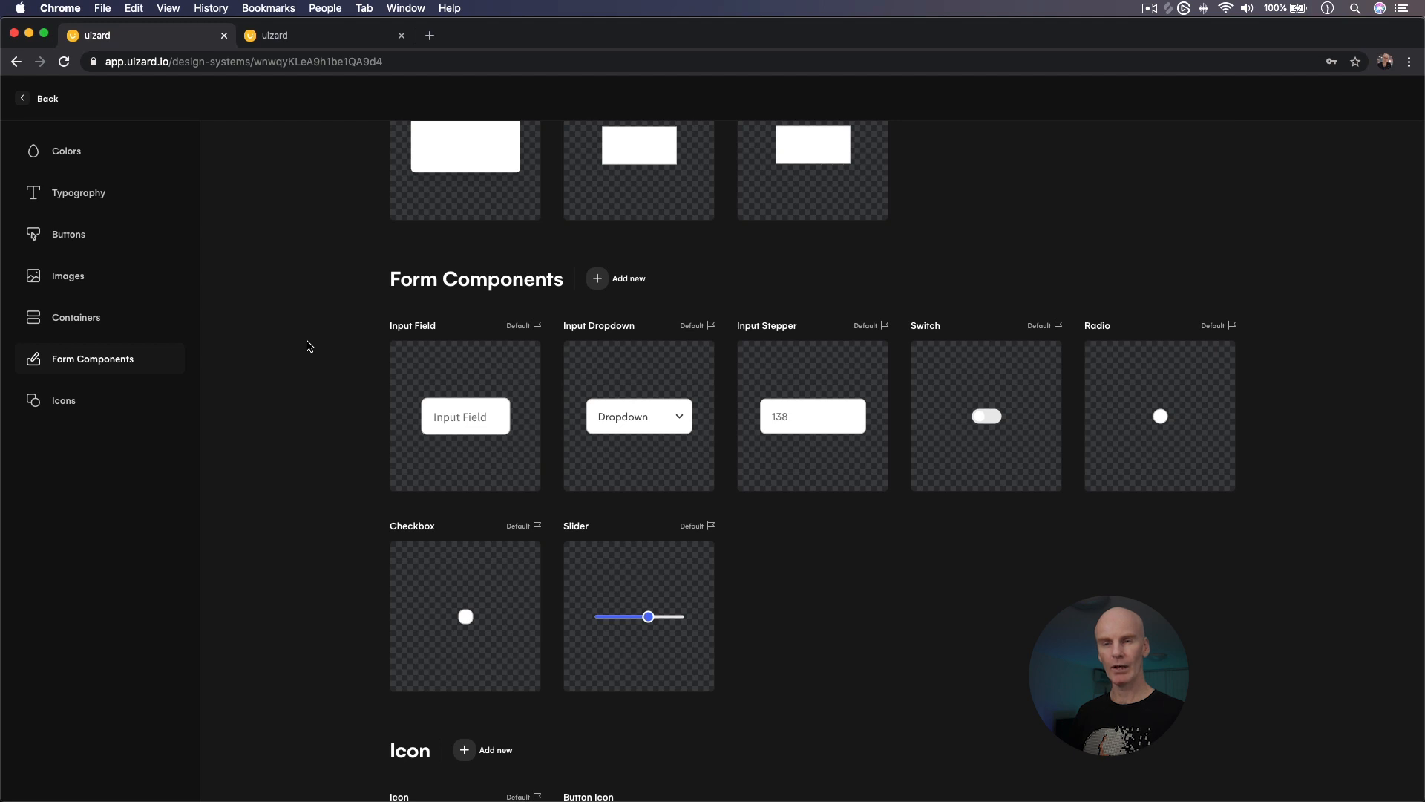
Leave the design system and create a mobile prototype named Chat App with the Dezin theme
left_click(44, 98)
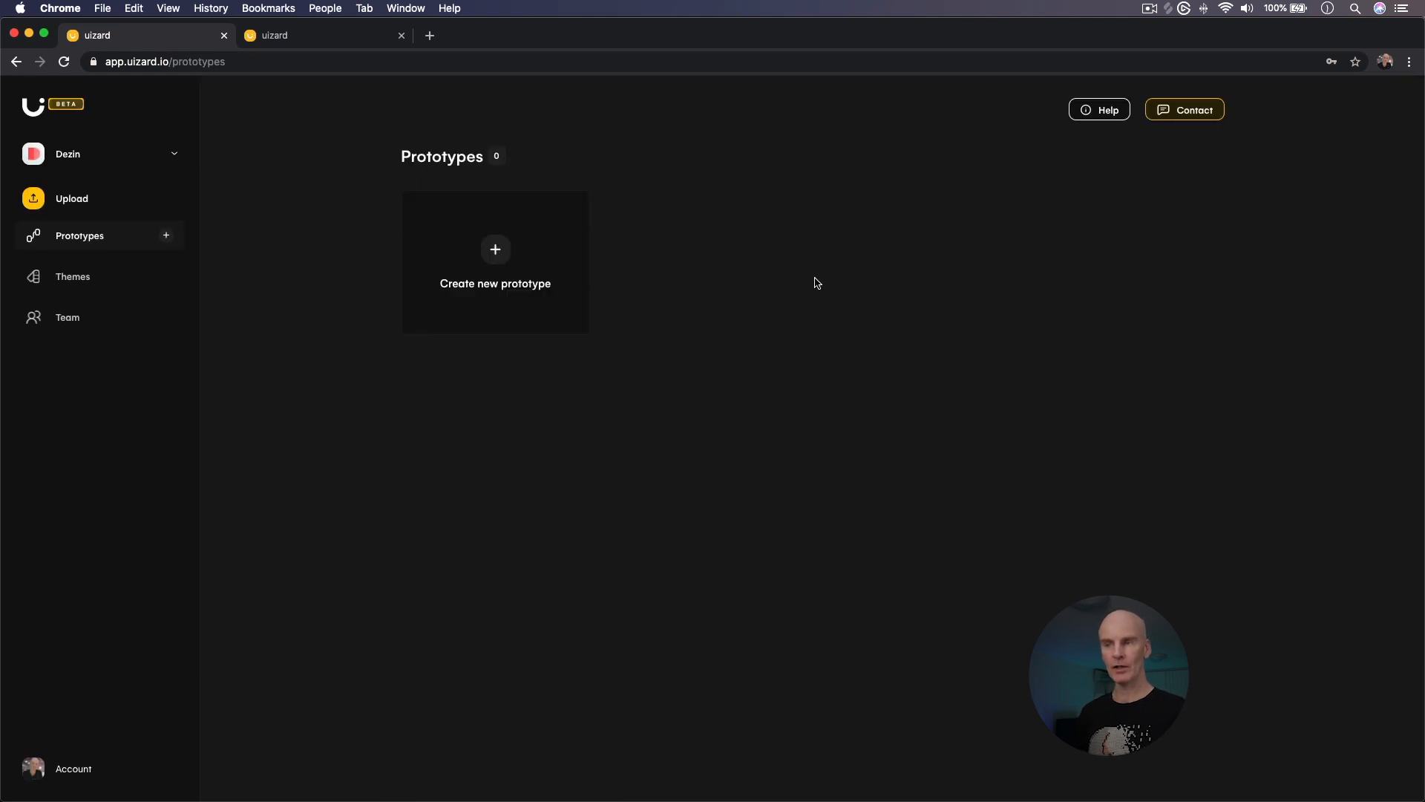
left_click(496, 250)
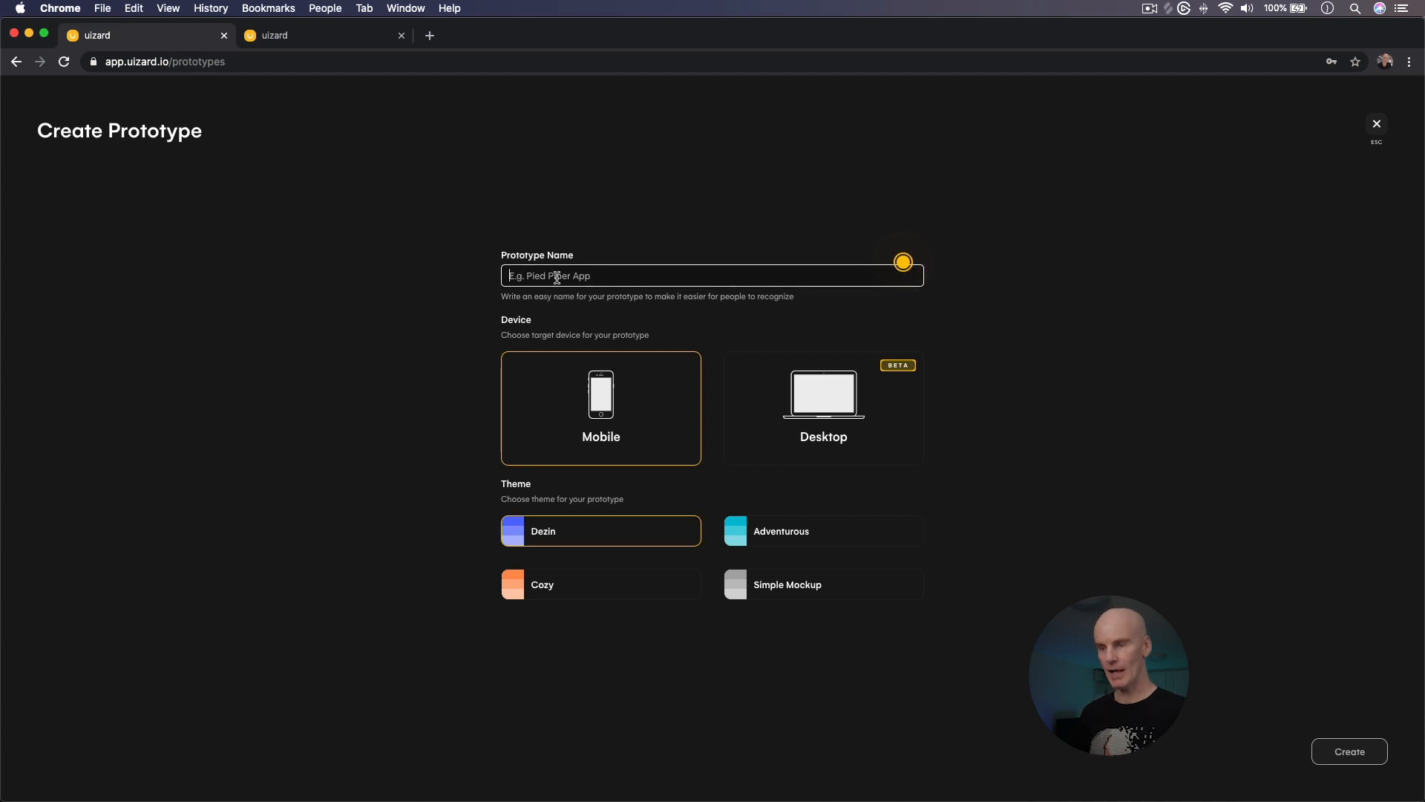
type("Chat App")
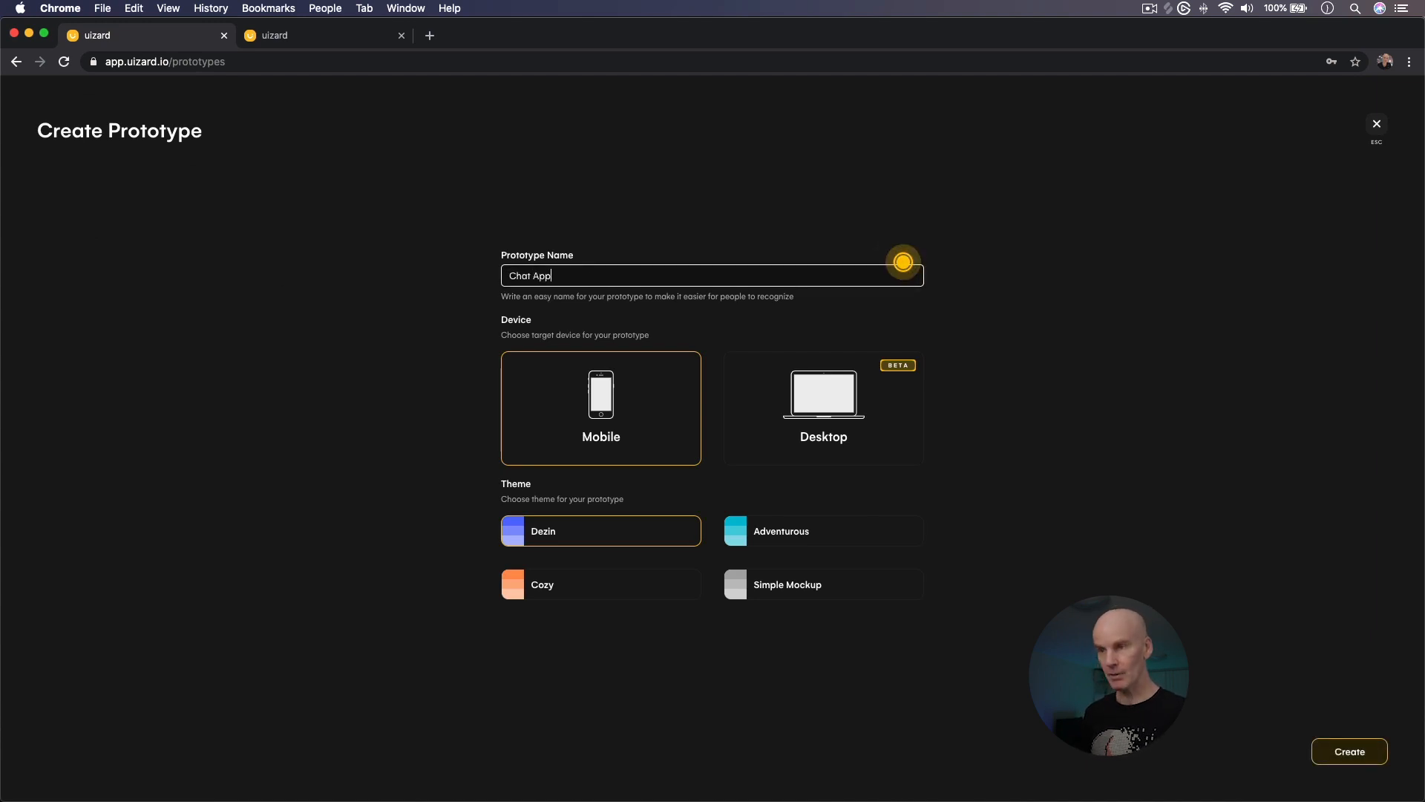
left_click(850, 406)
left_click(608, 410)
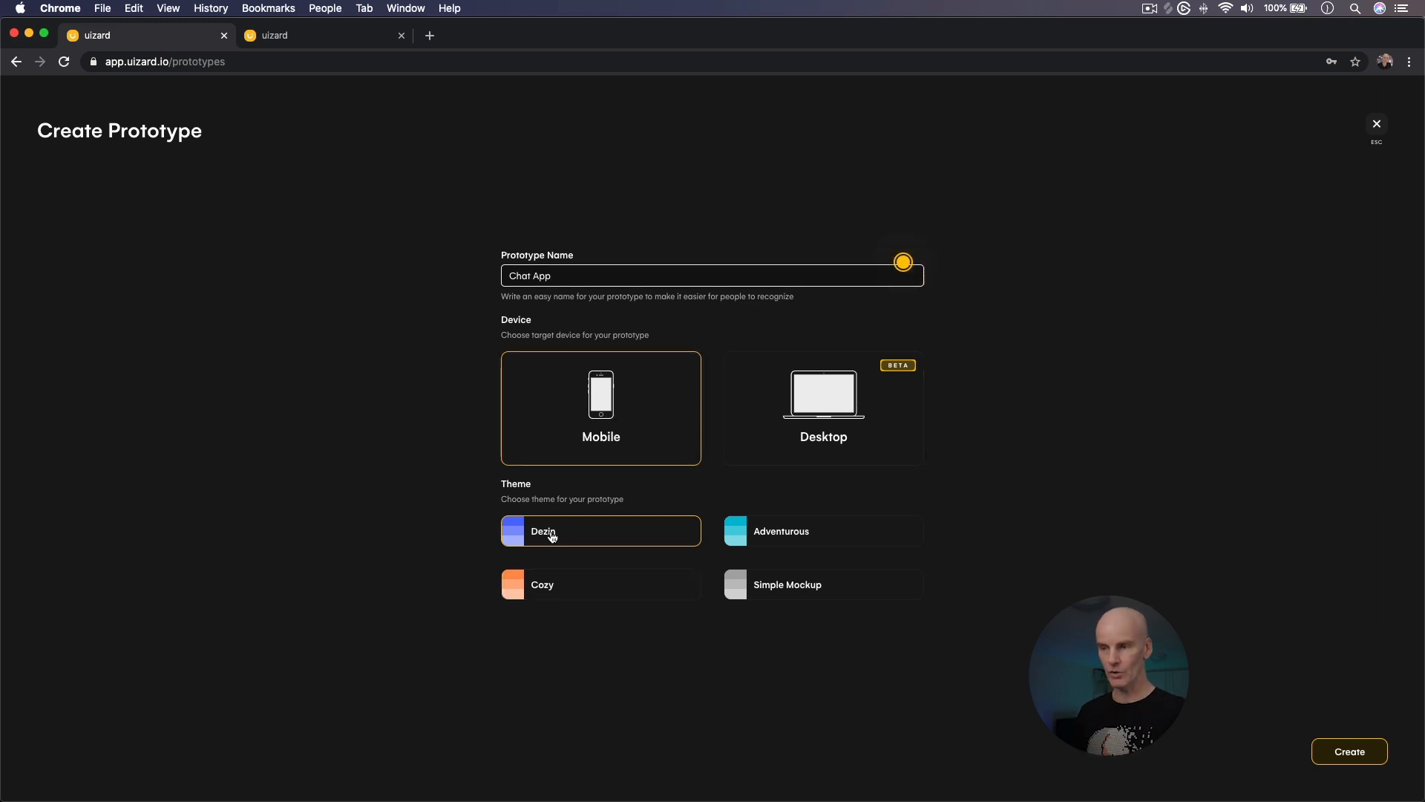
left_click(1351, 752)
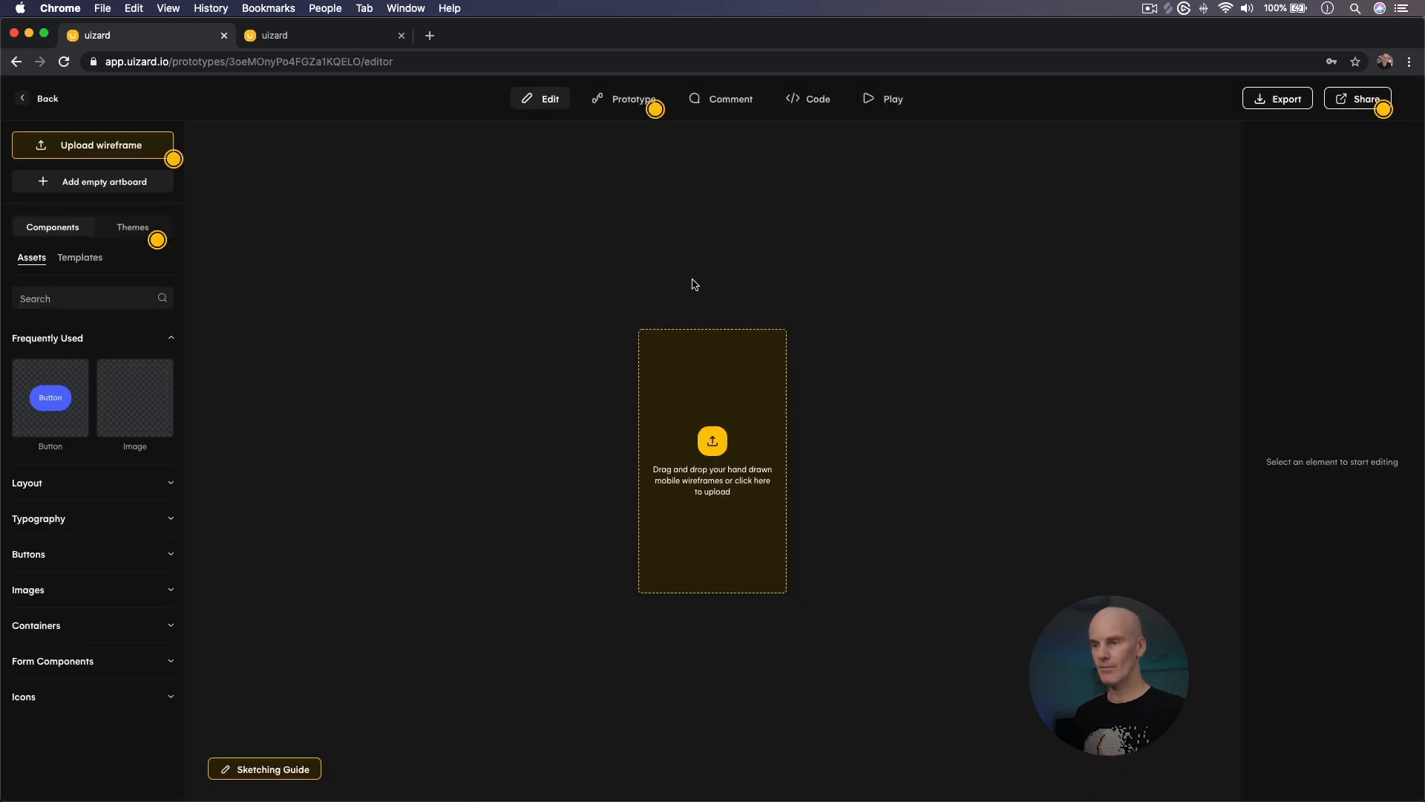
Open the wireframe upload and preview the sketches Chat - 01 Home.jpg, Chat - 02 Profile.jpg and Chat - 03 Calls.jpg
left_click(713, 452)
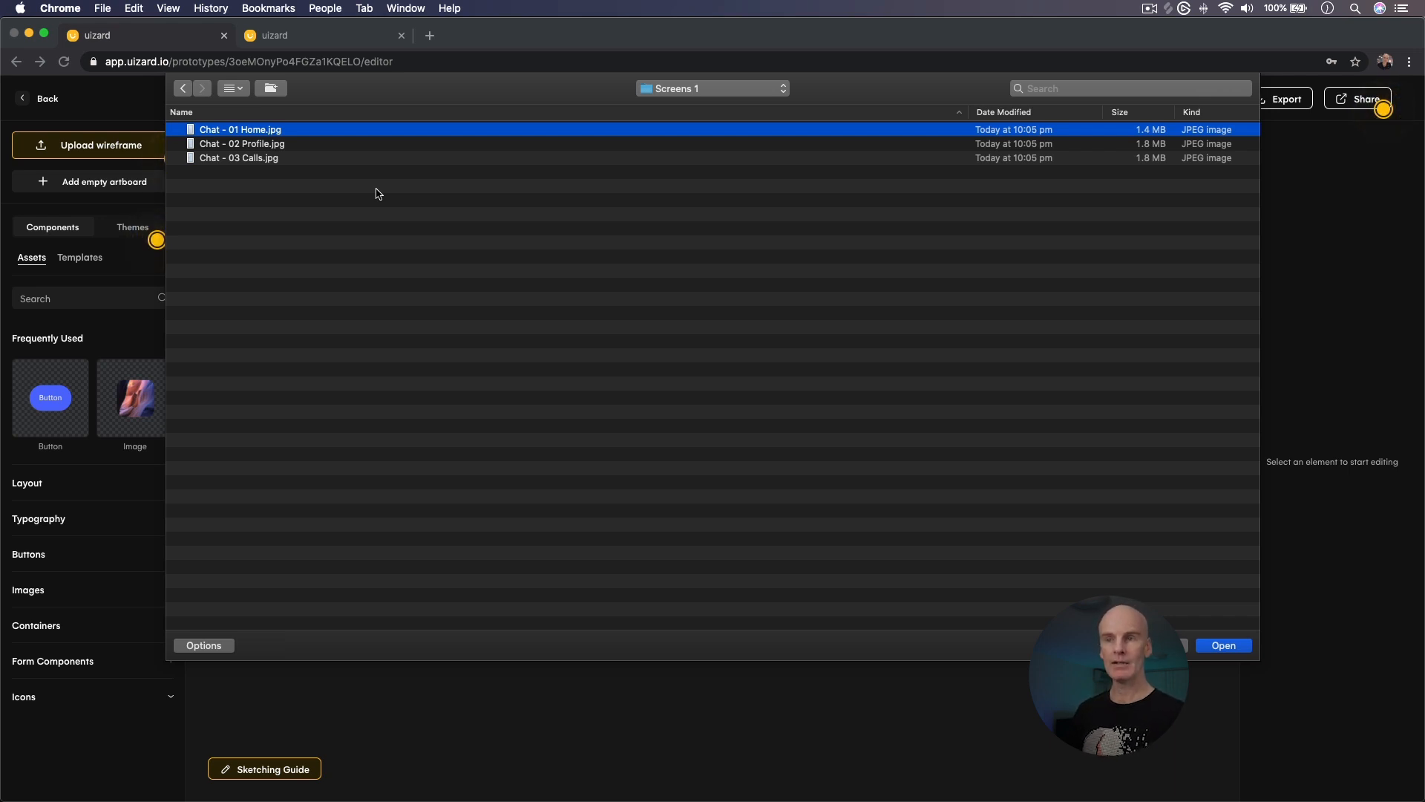
key("space")
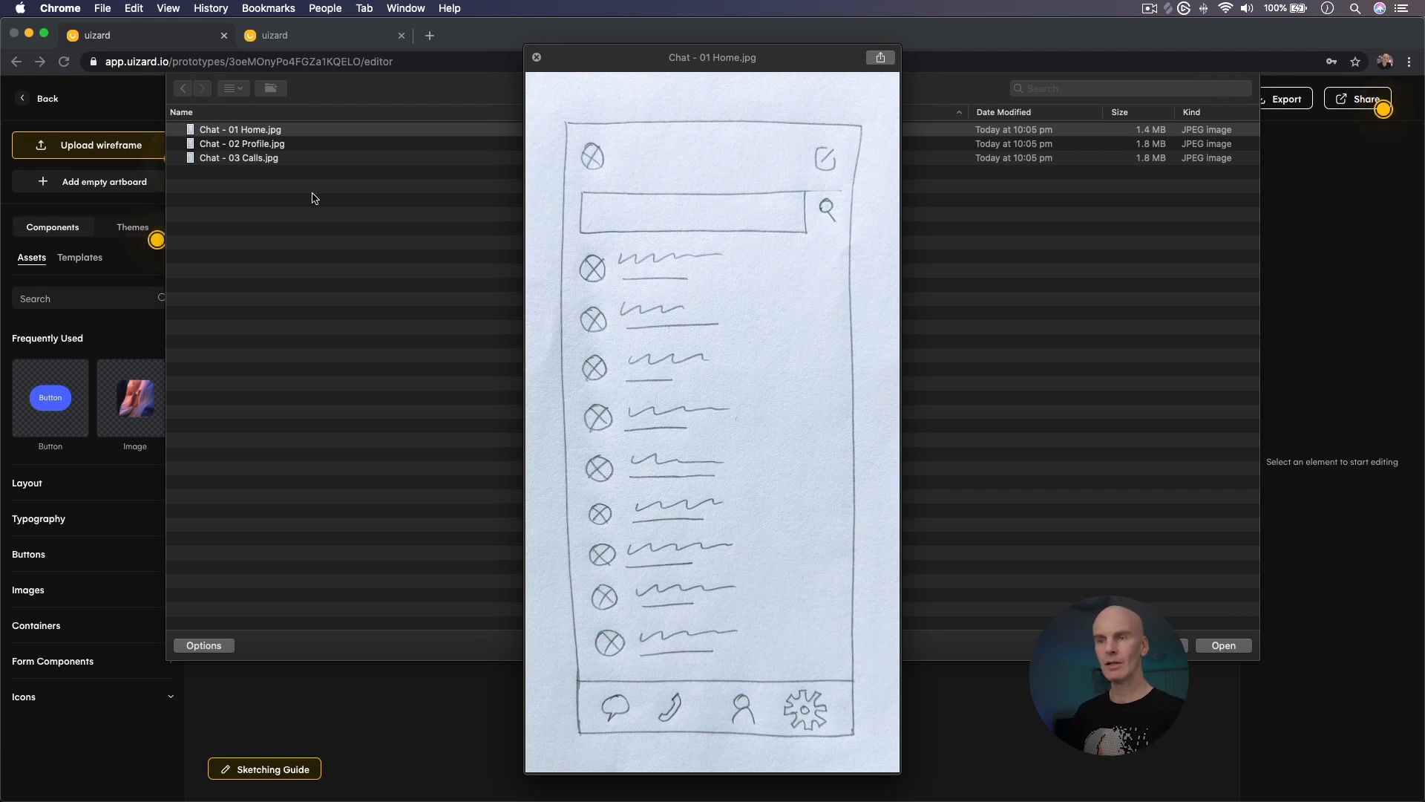
key("Down")
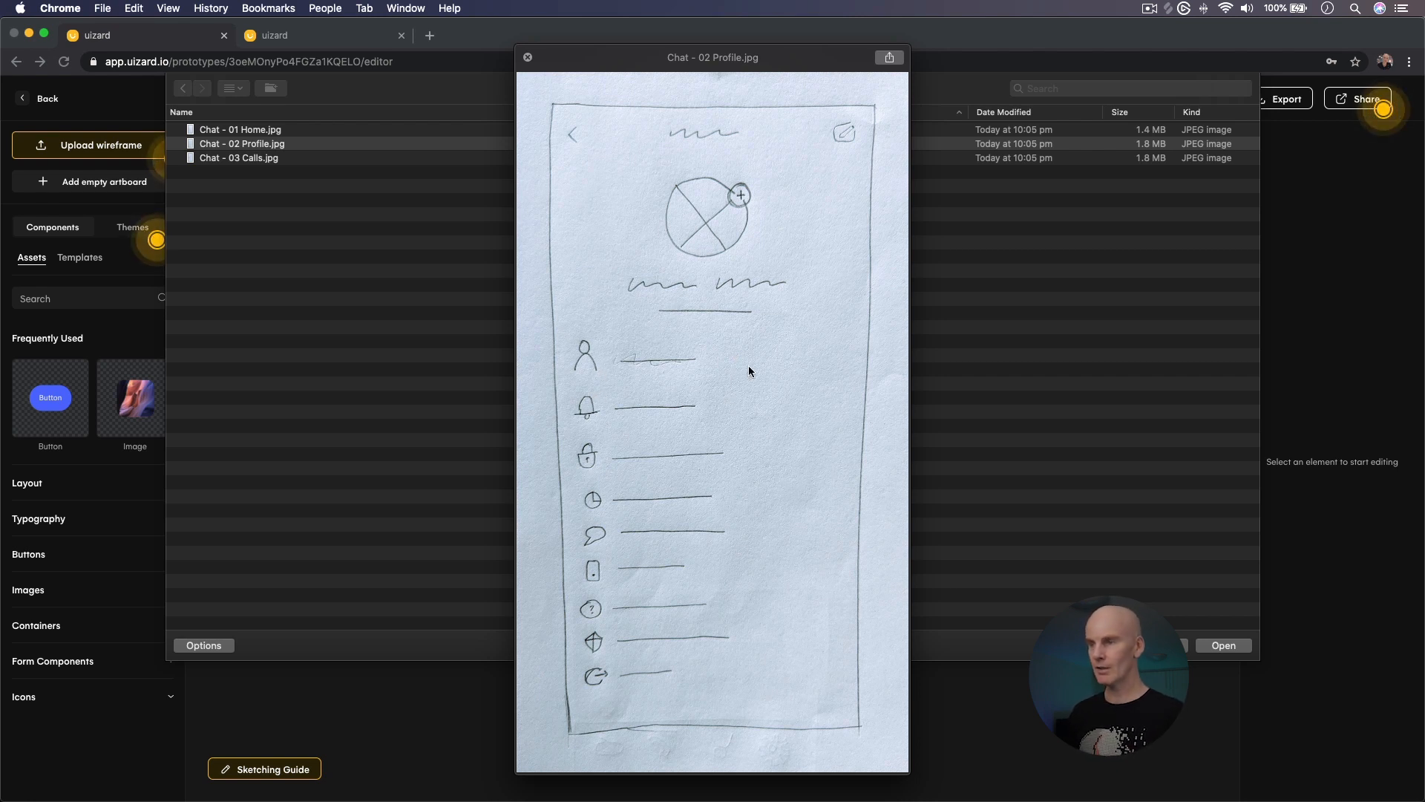
key("Down")
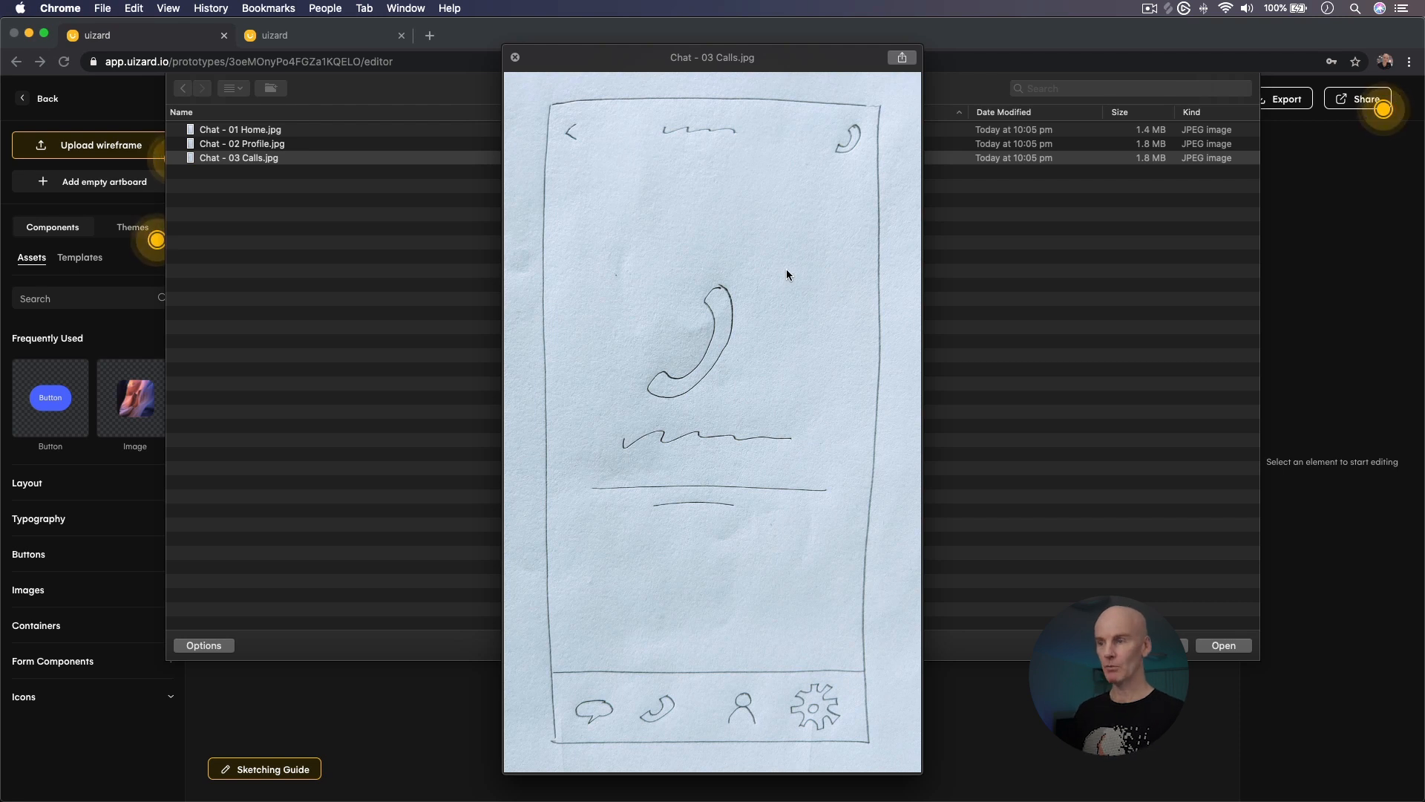
left_click(515, 57)
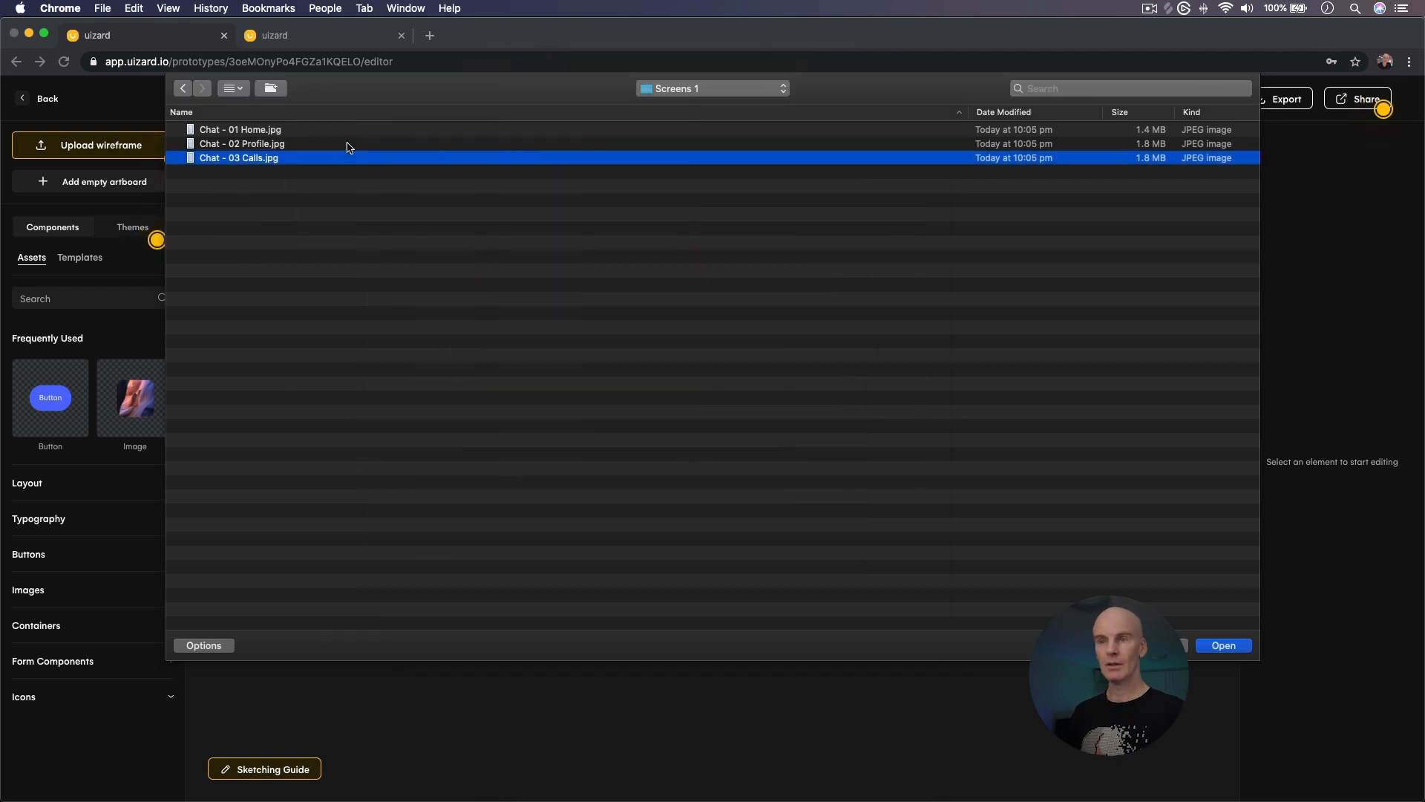
Upload Chat - 01 Home.jpg, Chat - 02 Profile.jpg and Chat - 03 Calls.jpg together as wireframes
left_click(262, 131)
left_click(258, 157, "shift")
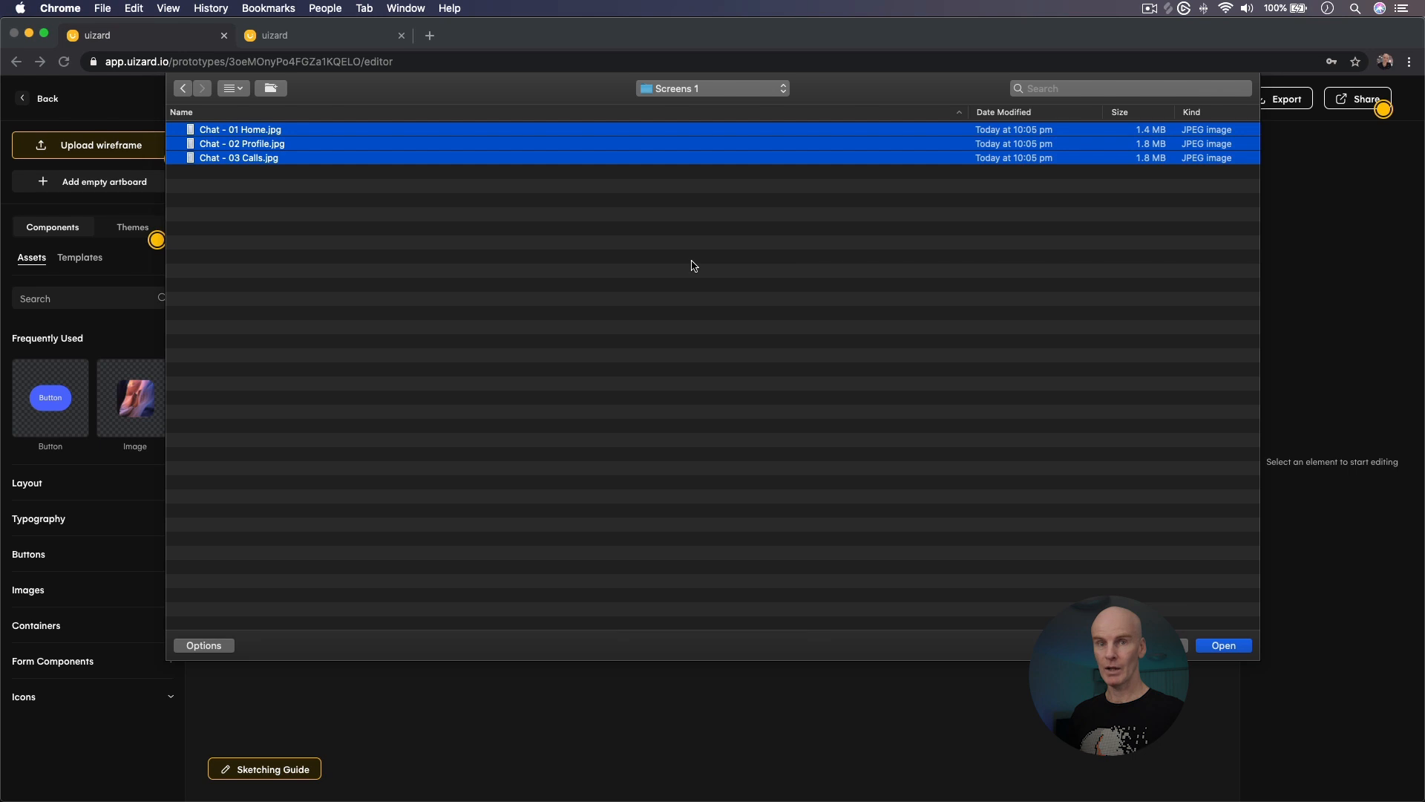
left_click(1223, 645)
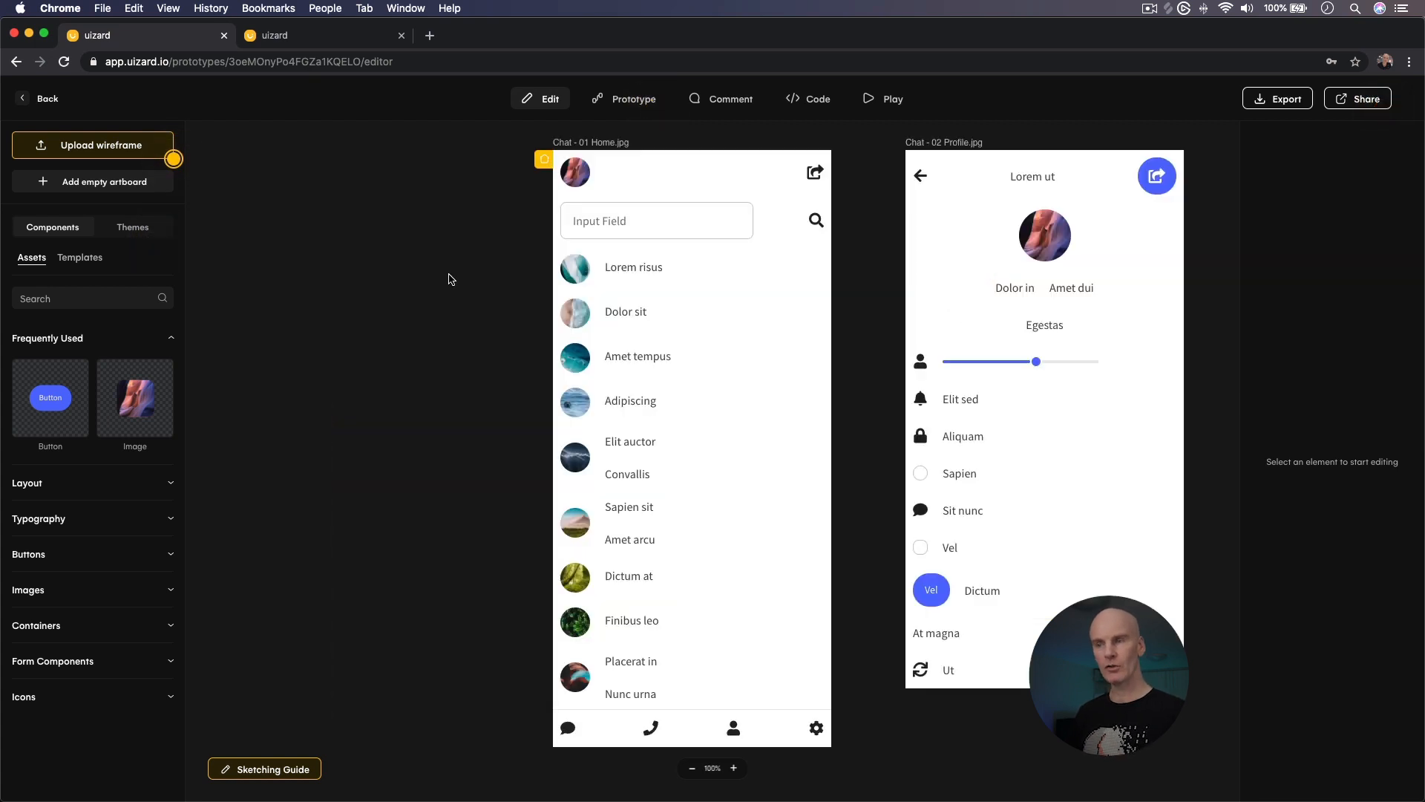
Inspect the Home screen's header circle image and set the input field below it to full width
left_click(583, 177)
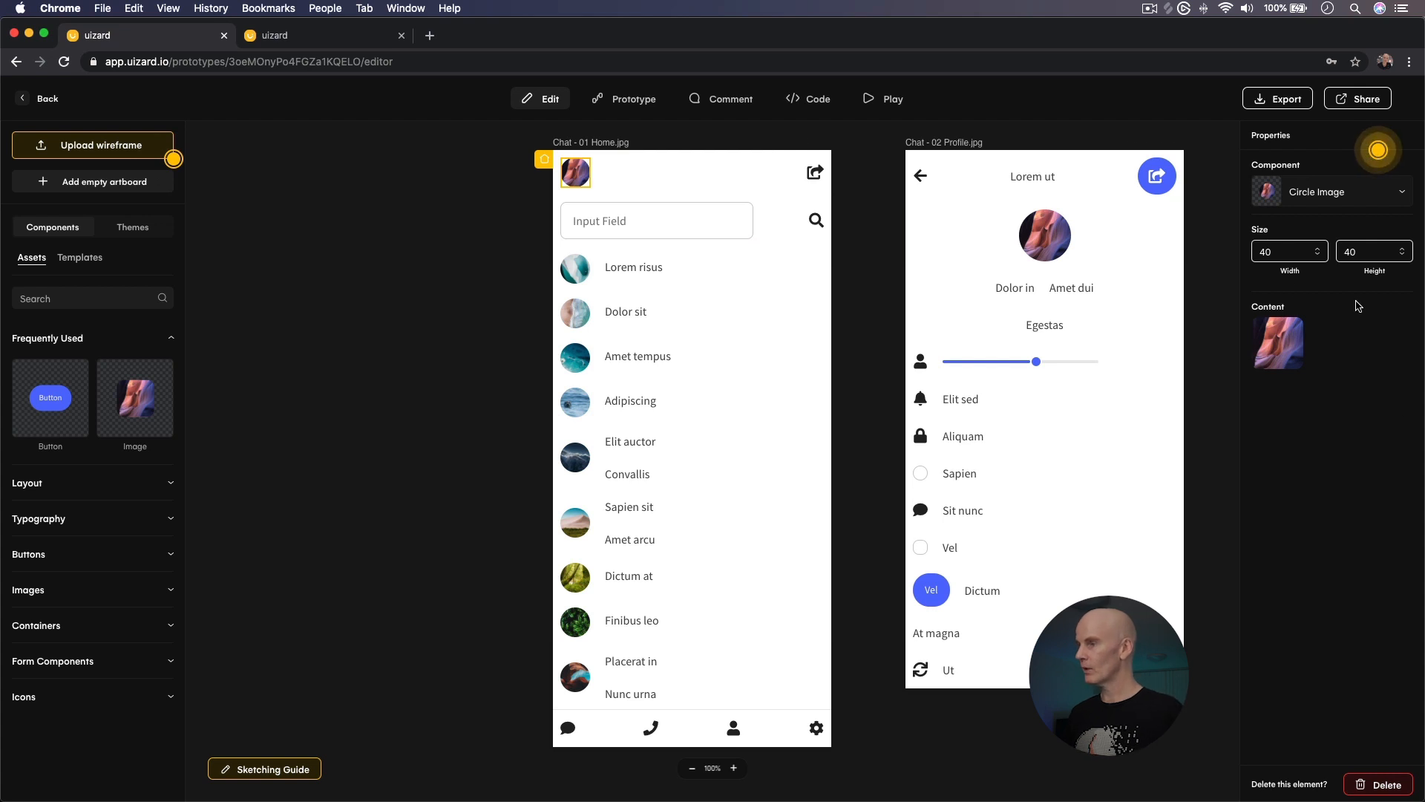
mouse_move(1285, 347)
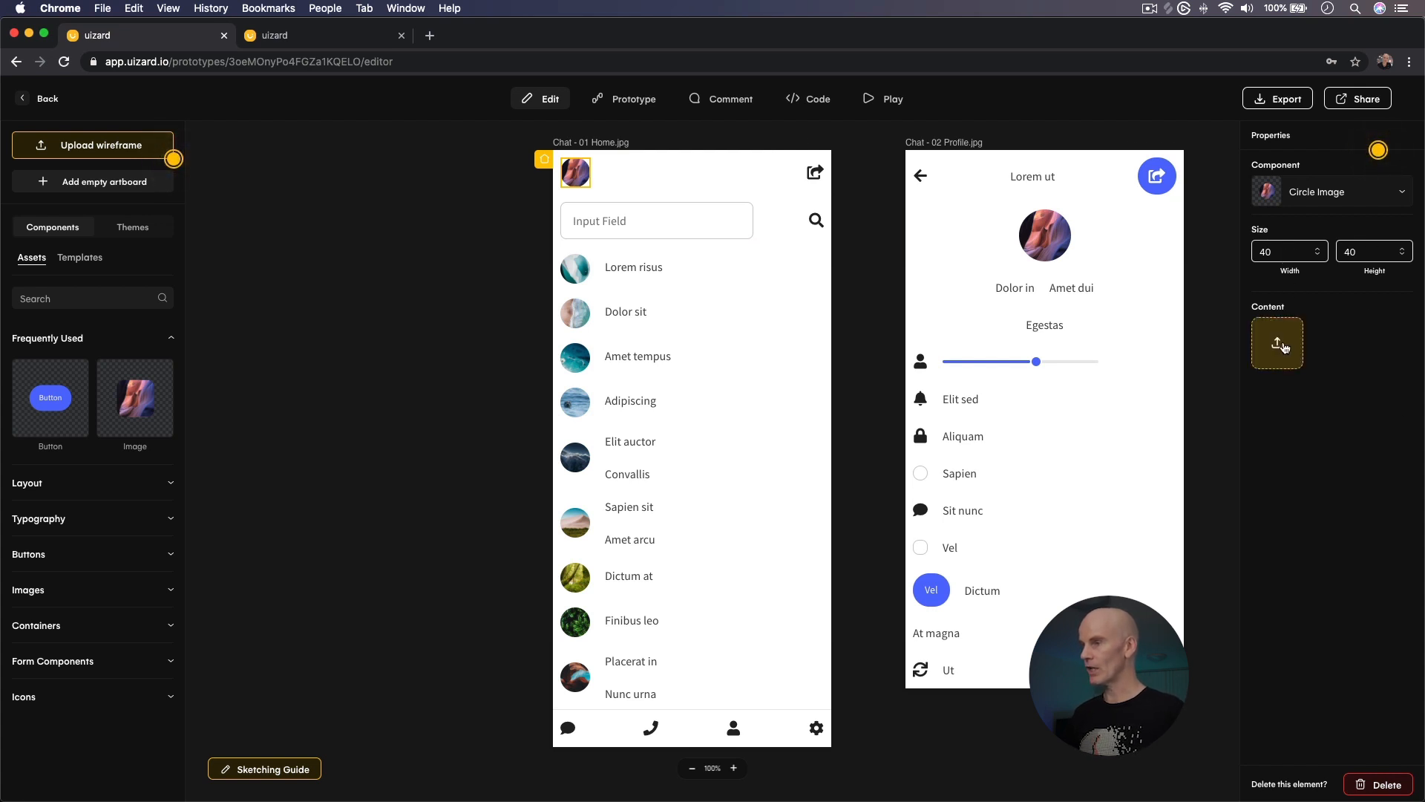
left_click(668, 211)
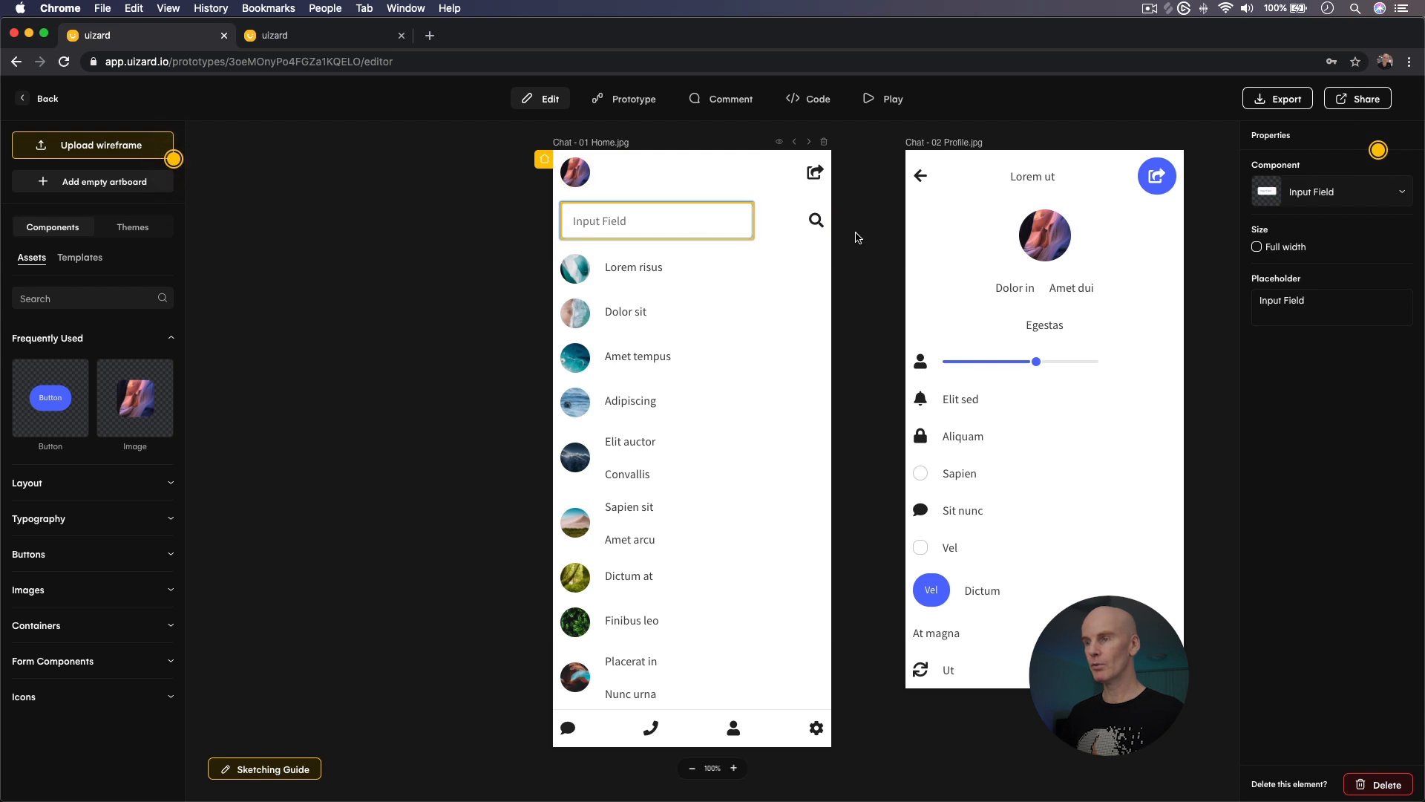
left_click(1267, 249)
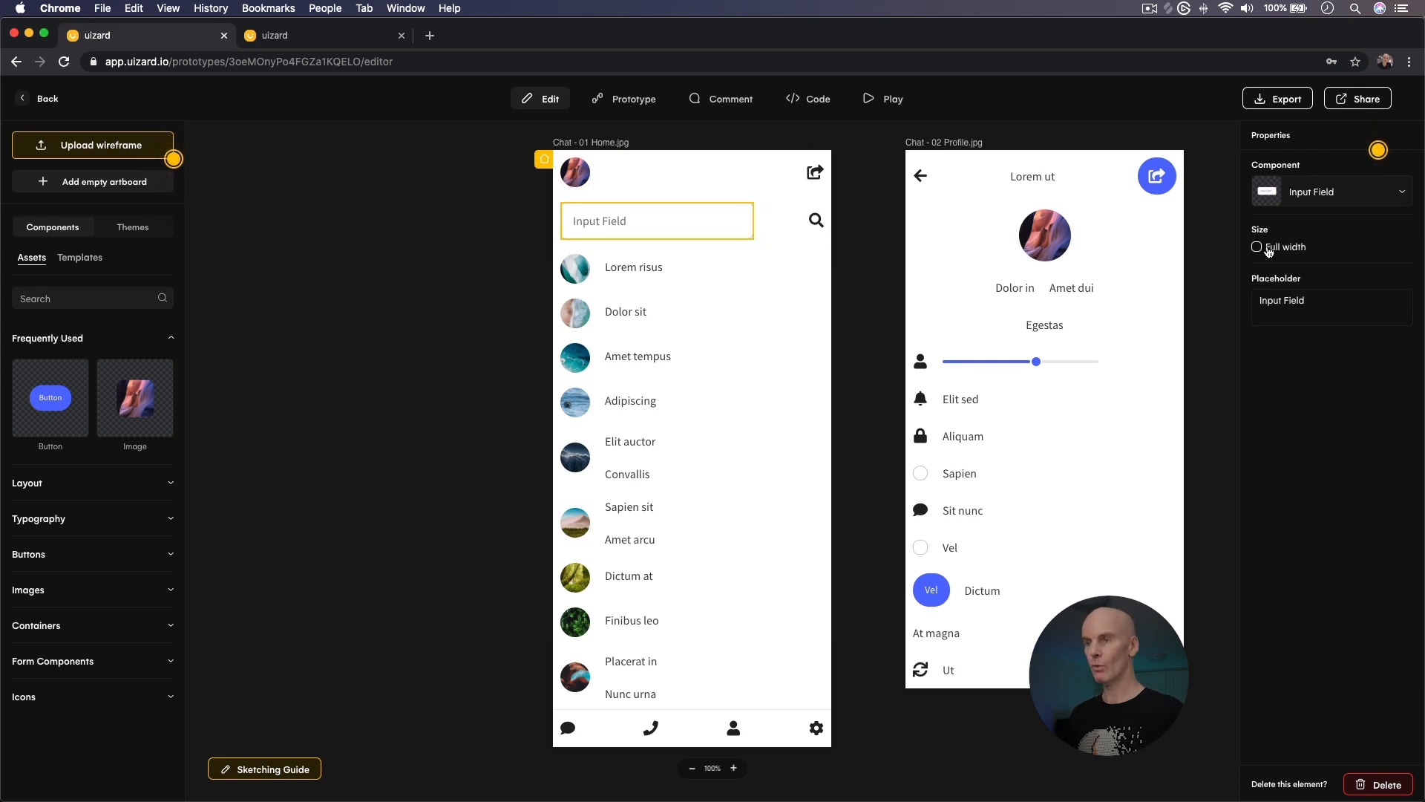
Replace the Share square icon in the Home screen's header with the Edit icon
left_click(816, 216)
left_click(815, 172)
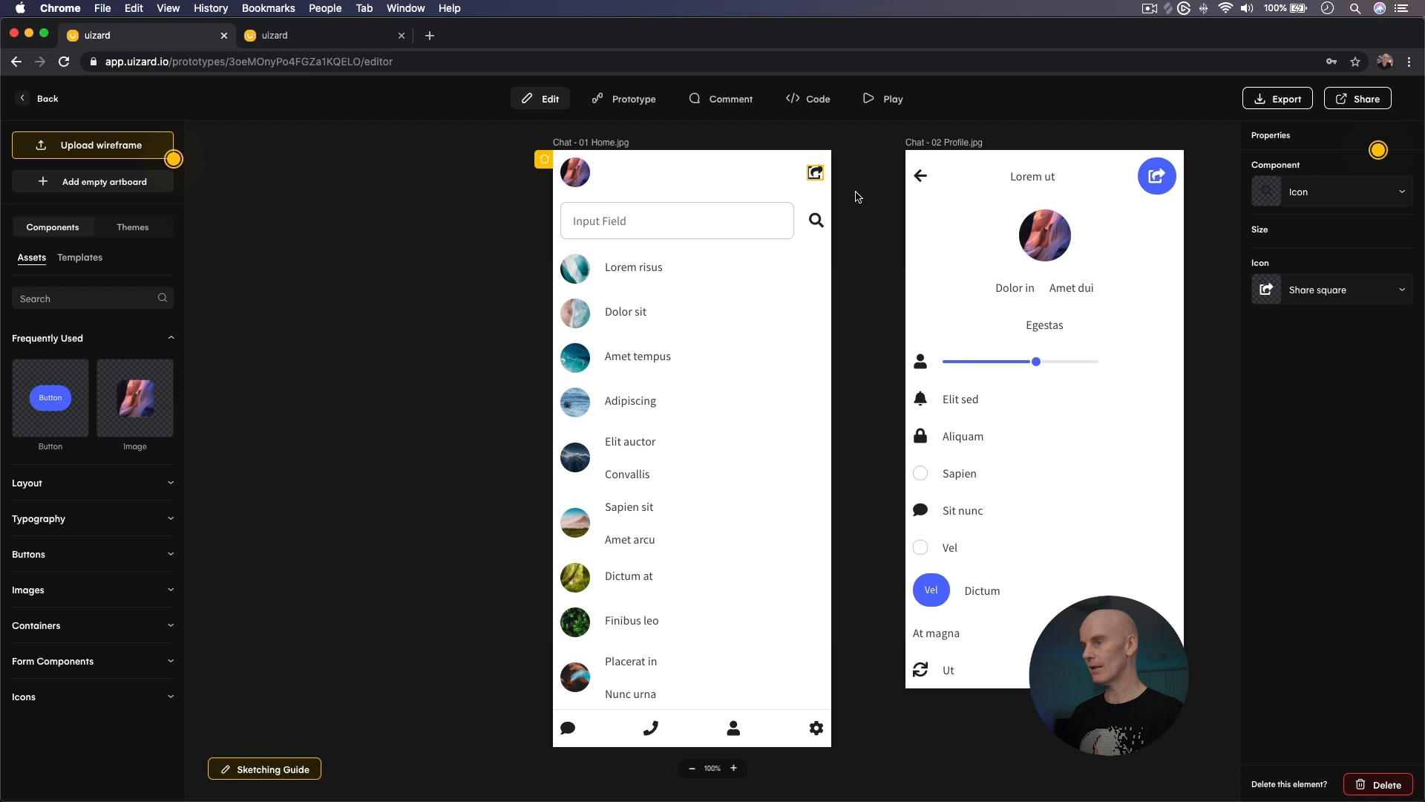
left_click(1338, 300)
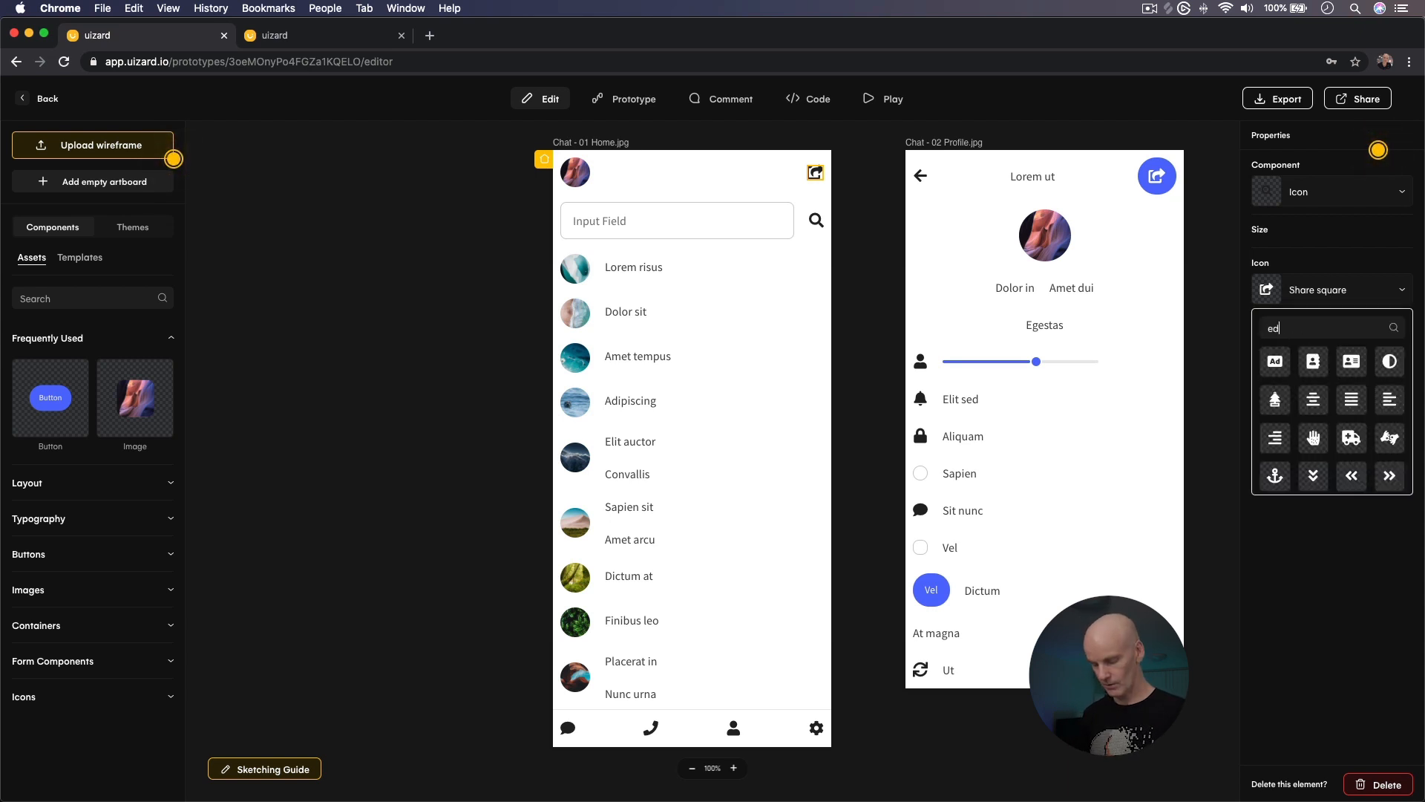
left_click(1284, 362)
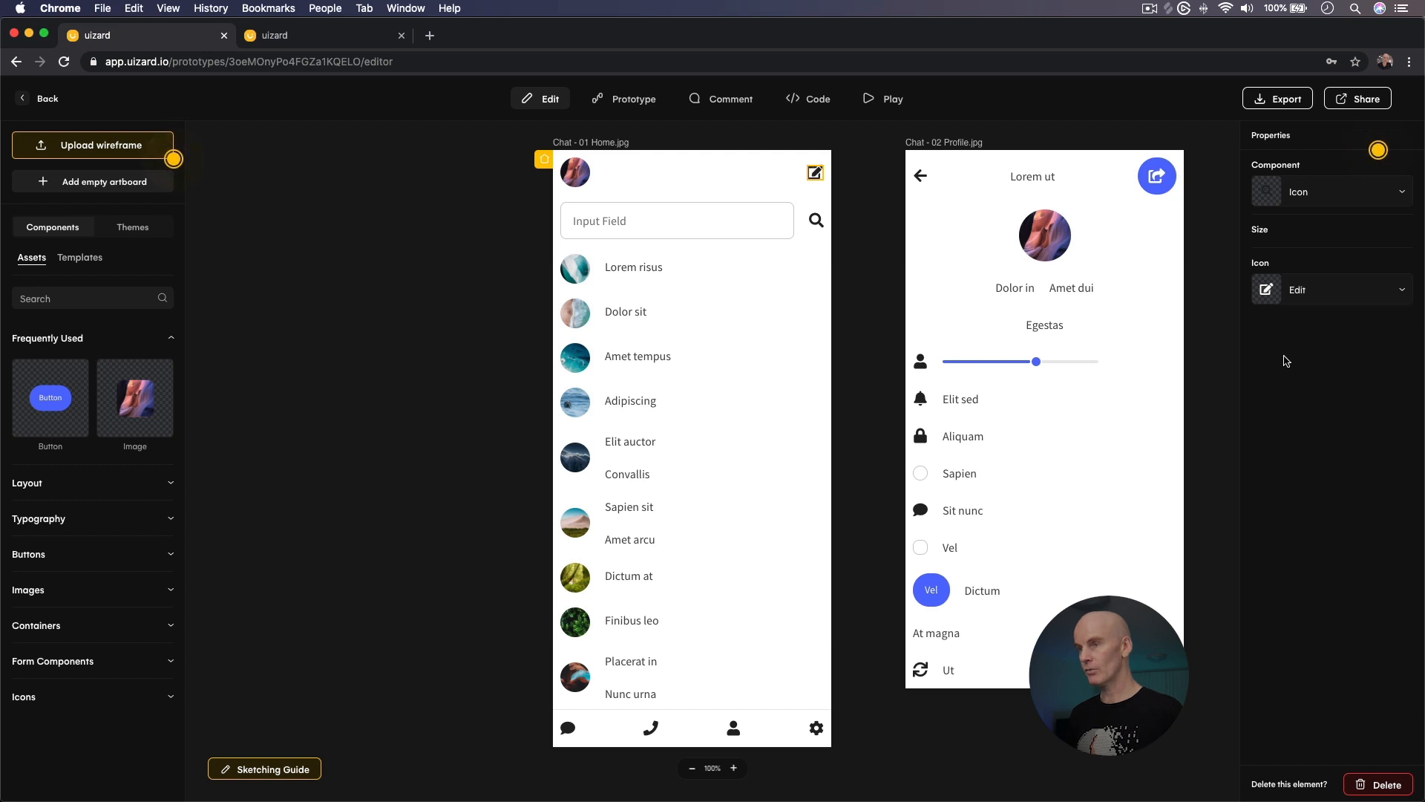
left_click(847, 232)
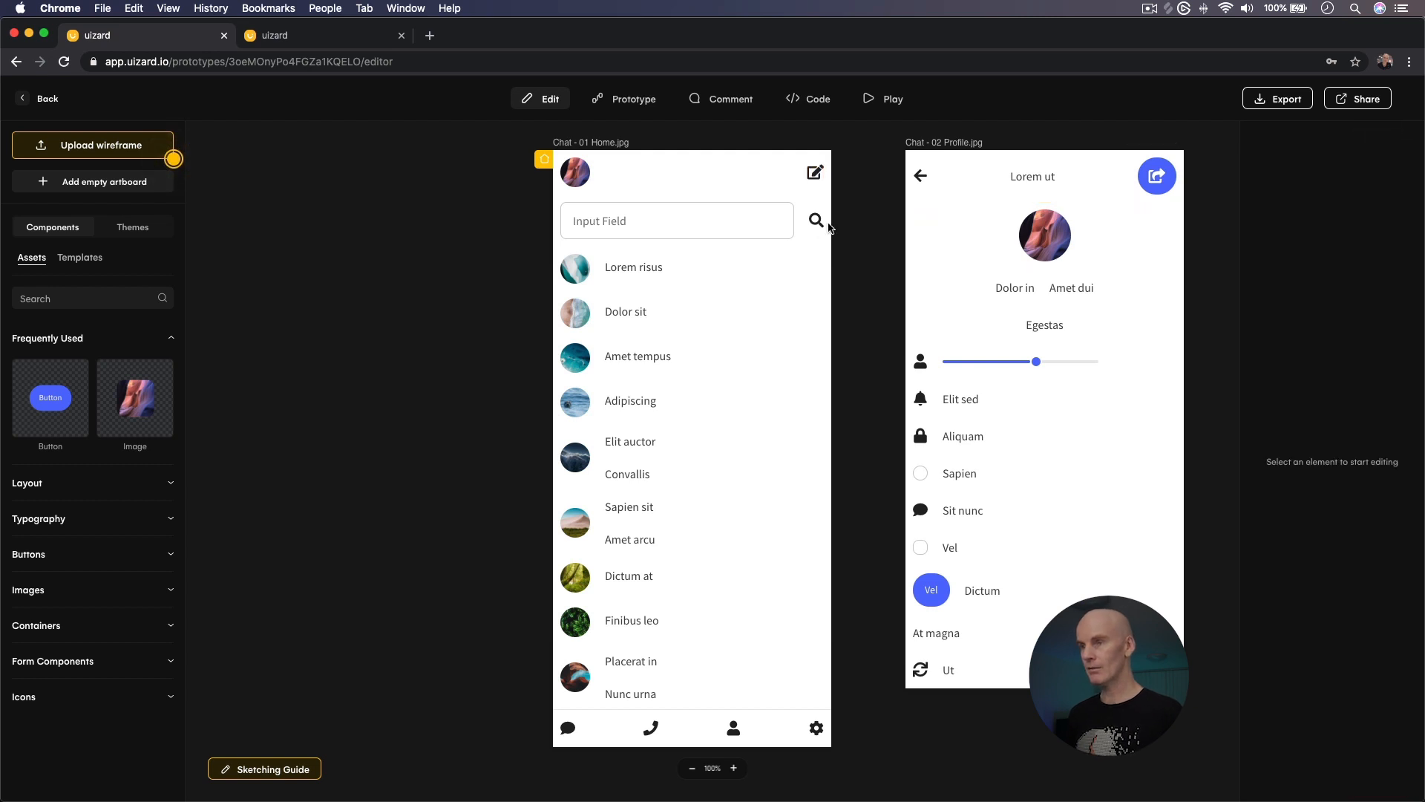
Select the first five chat list rows on the Home screen one by one to inspect their layout
left_click(709, 265)
left_click(688, 310)
left_click(700, 354)
left_click(692, 403)
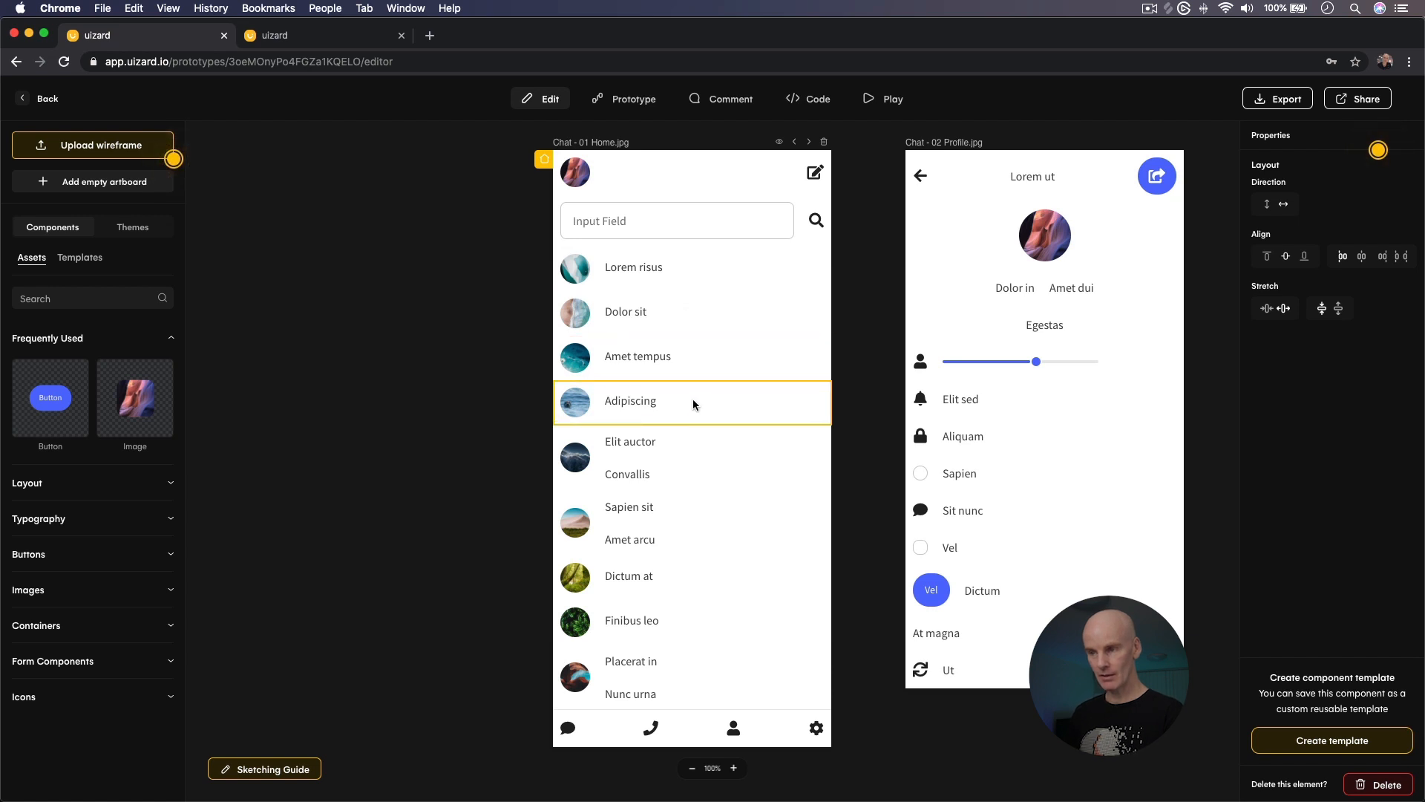
left_click(691, 441)
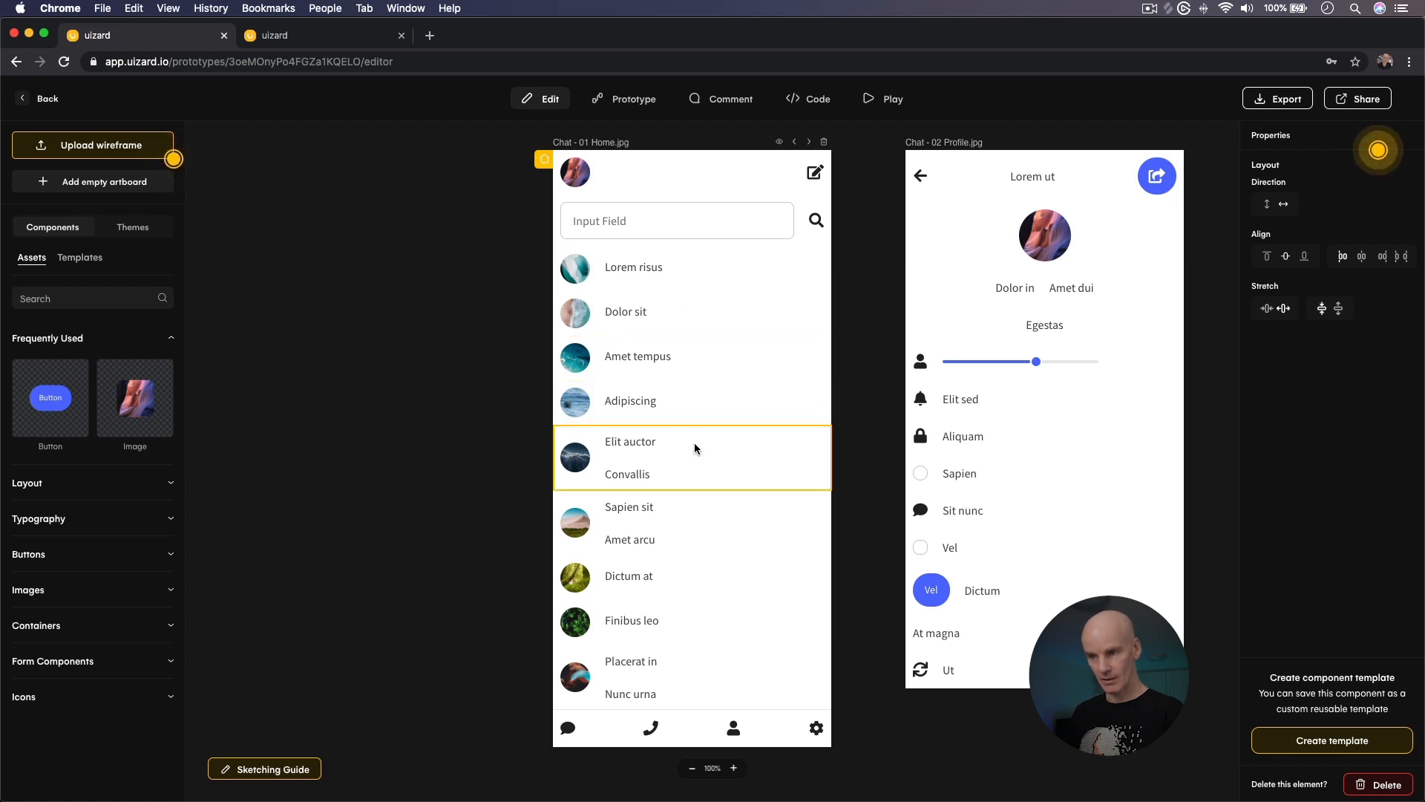
Delete the Convallis text under Elit auctor in the Home screen's list
left_click(643, 475)
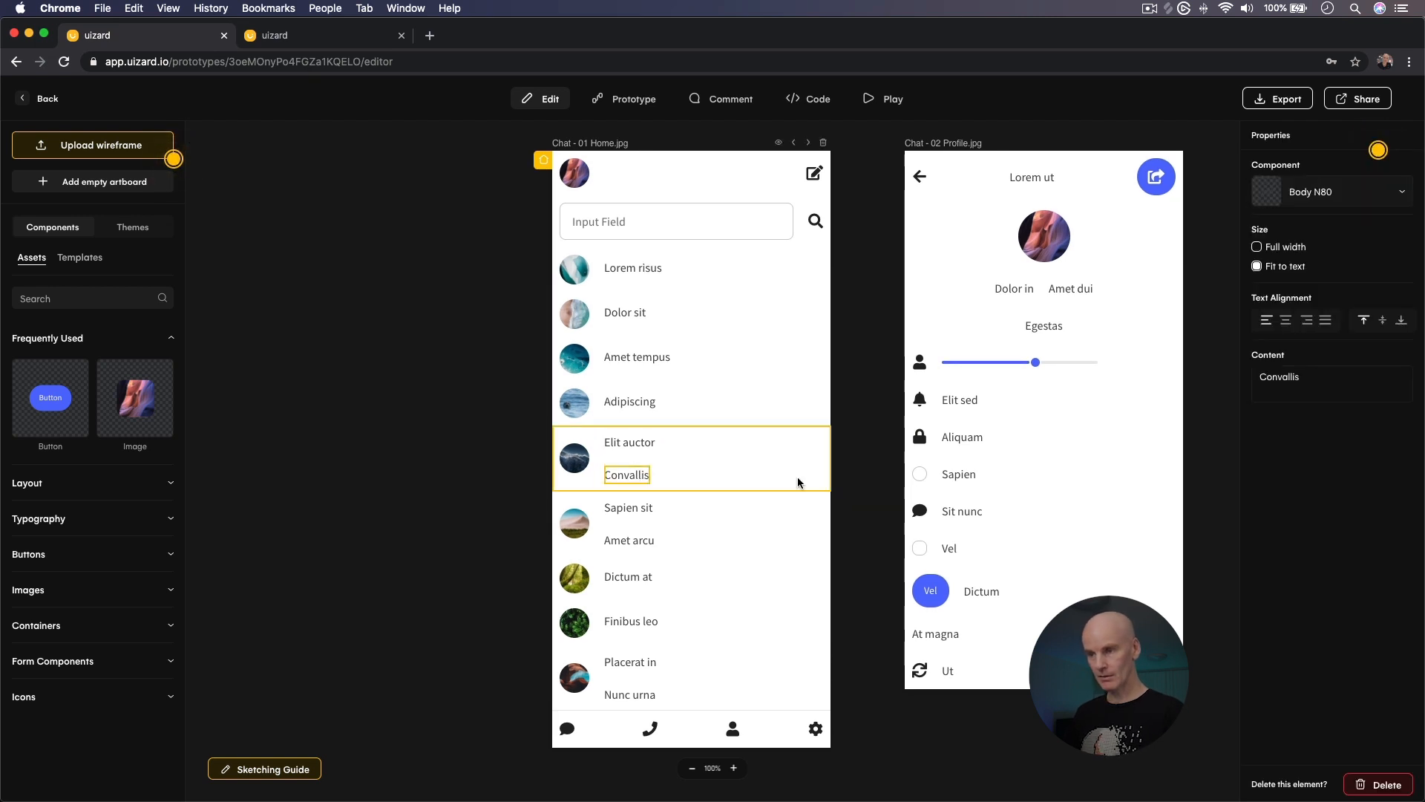
left_click(1379, 784)
left_click(712, 486)
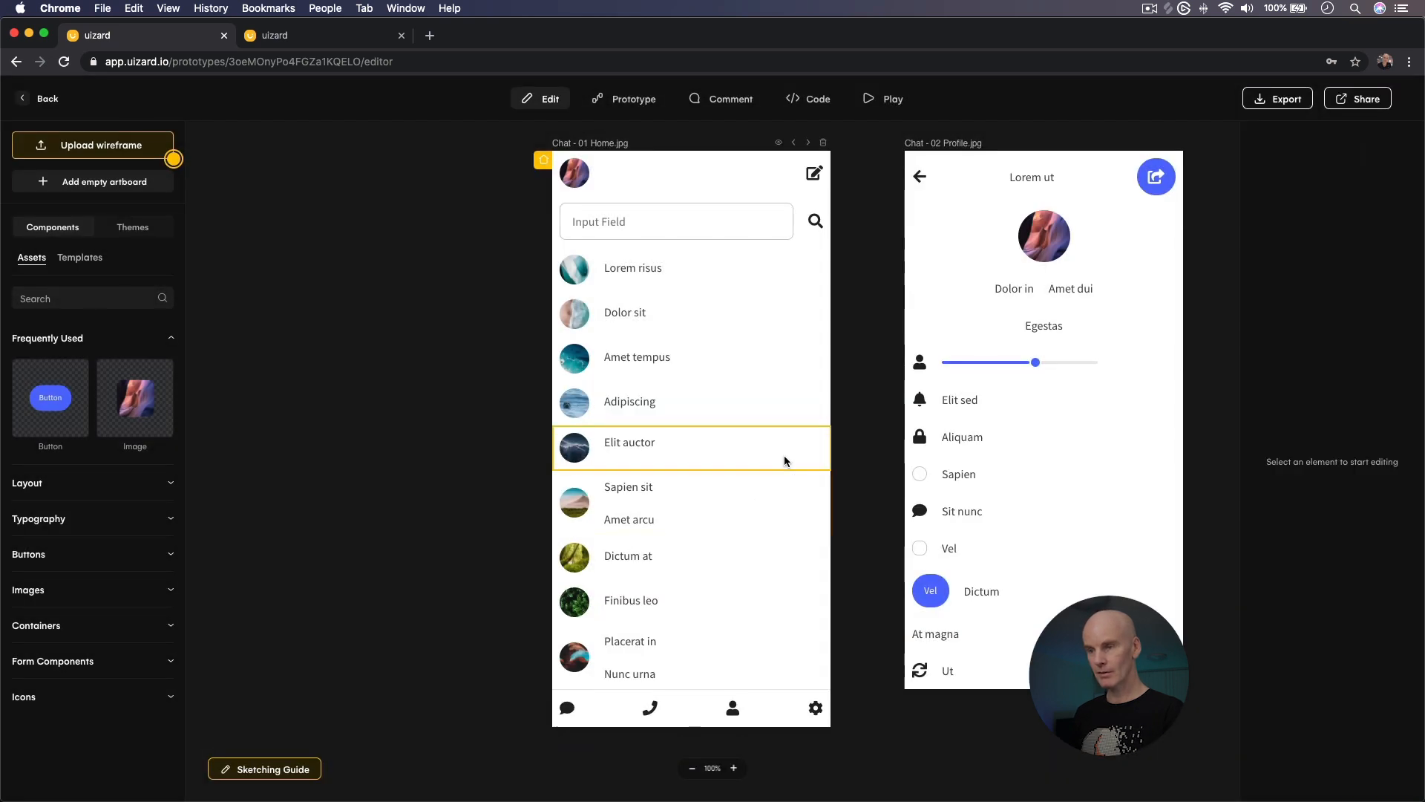
Delete the Amet arcu text under Sapien sit and the Nunc urna text under Placerat in from the Home screen's list
left_click(631, 489)
left_click(631, 519)
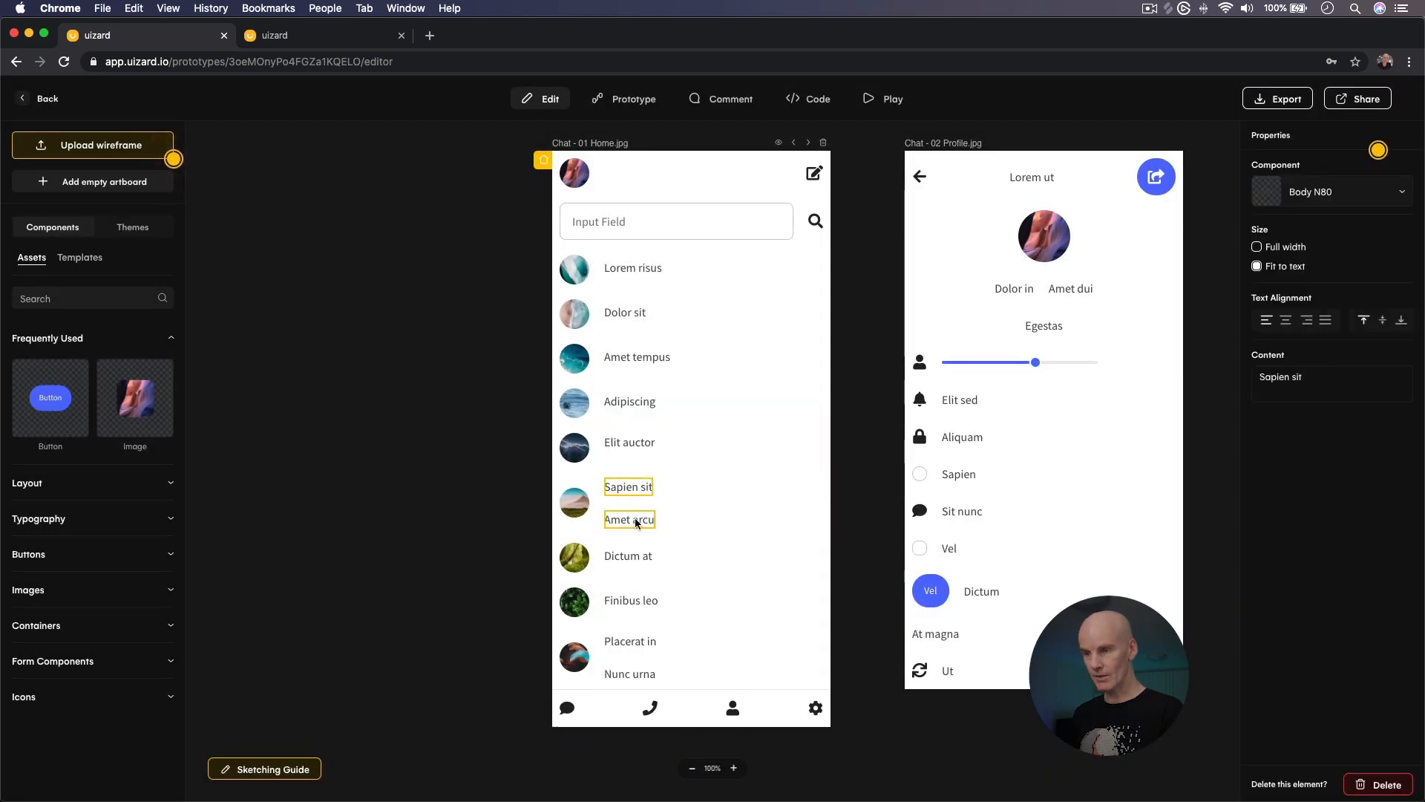
left_click(1373, 785)
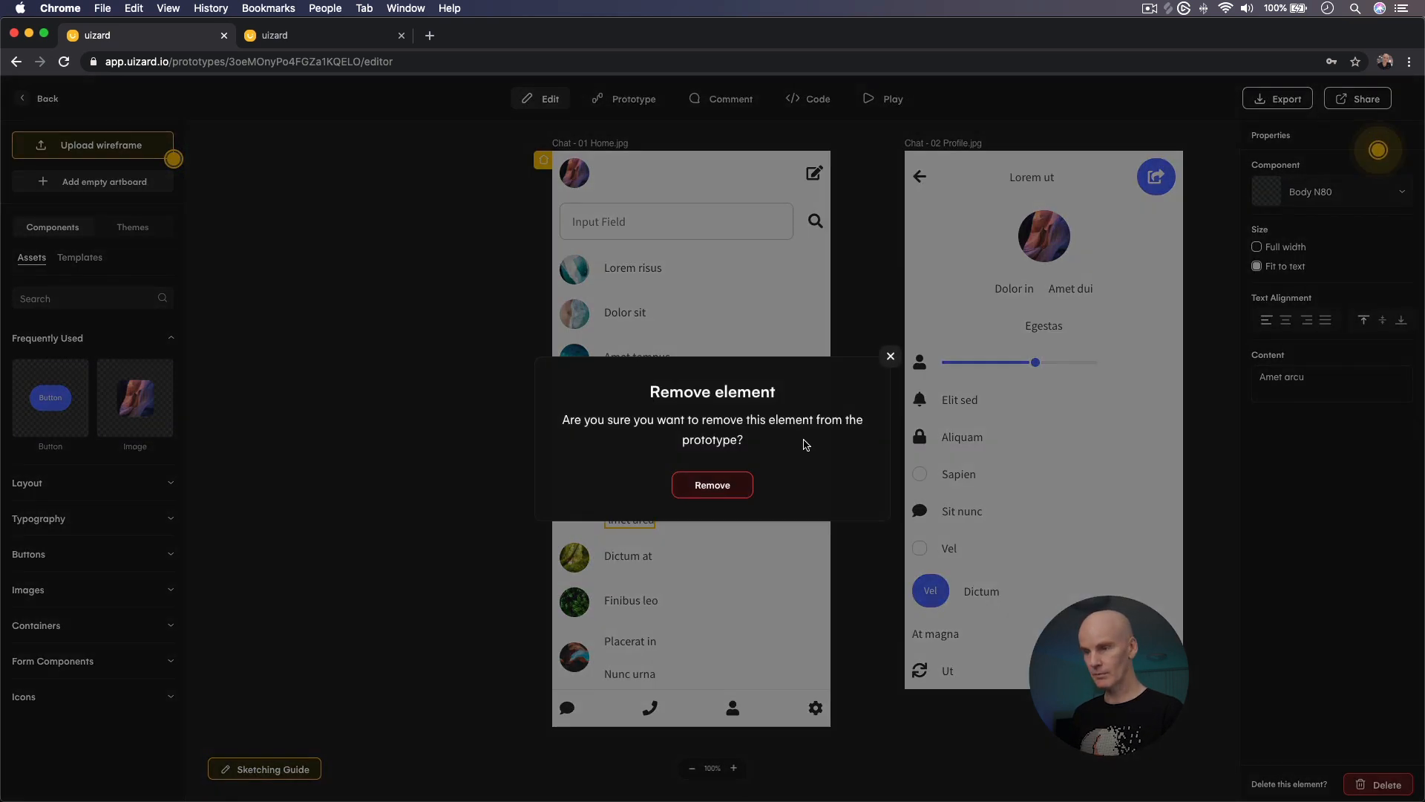
left_click(734, 486)
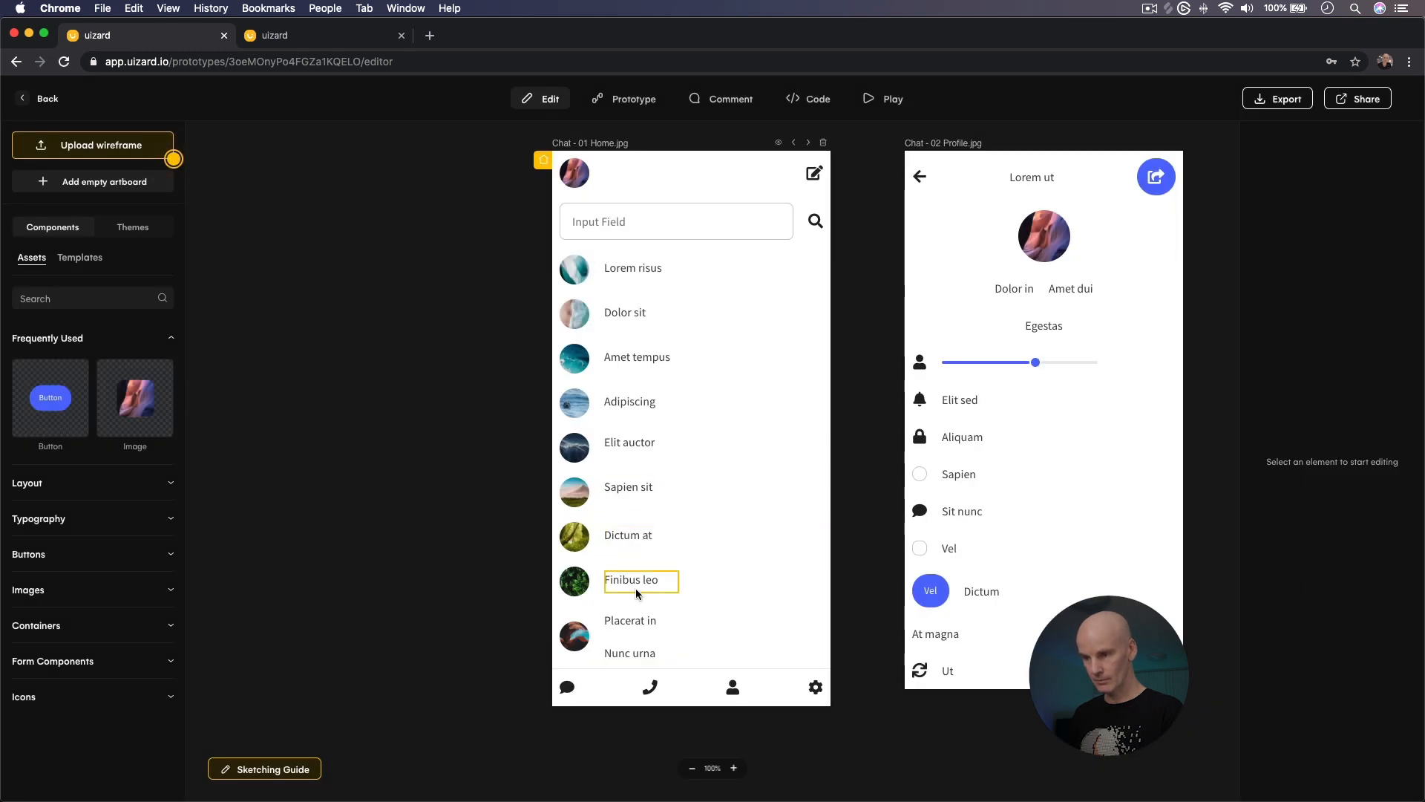
left_click(630, 652)
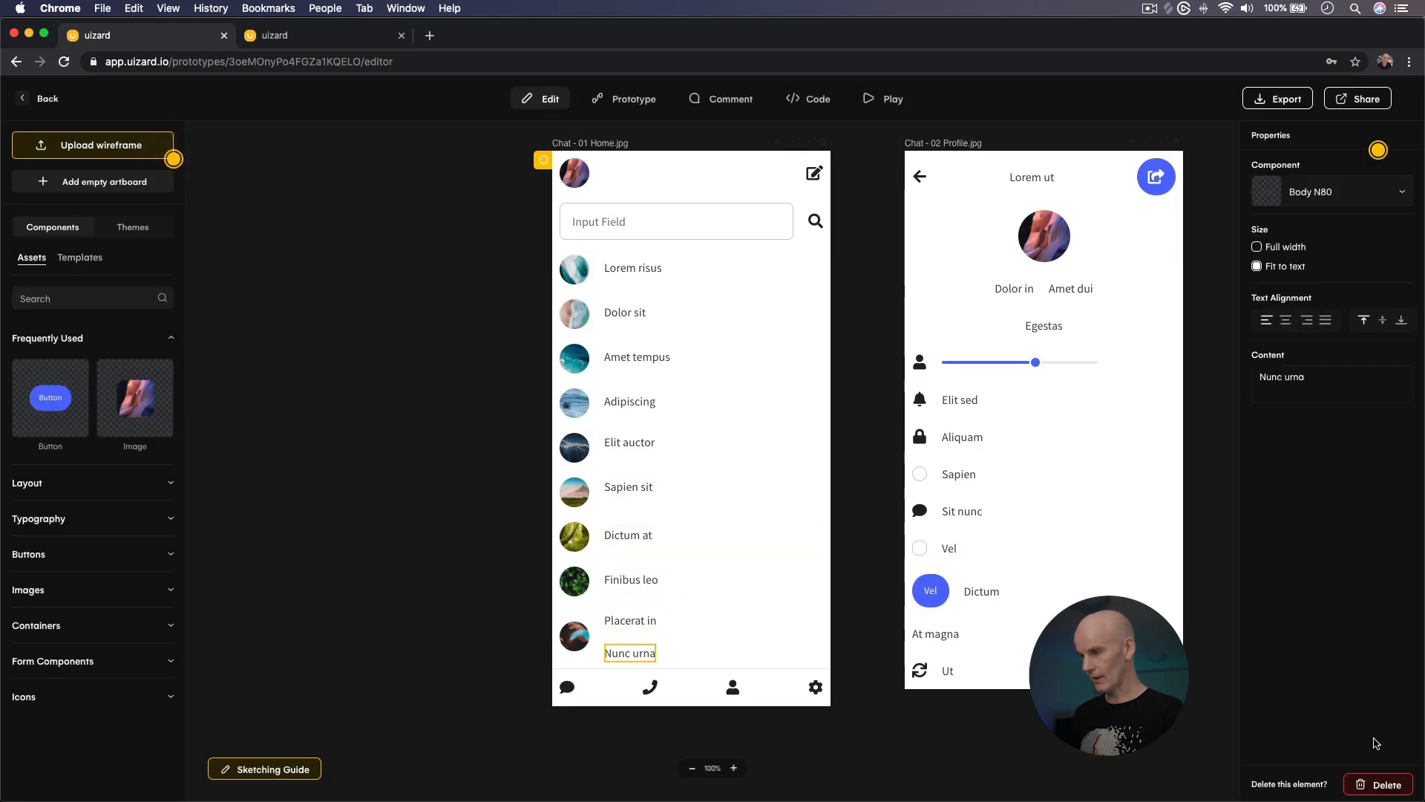
left_click(1374, 783)
left_click(724, 485)
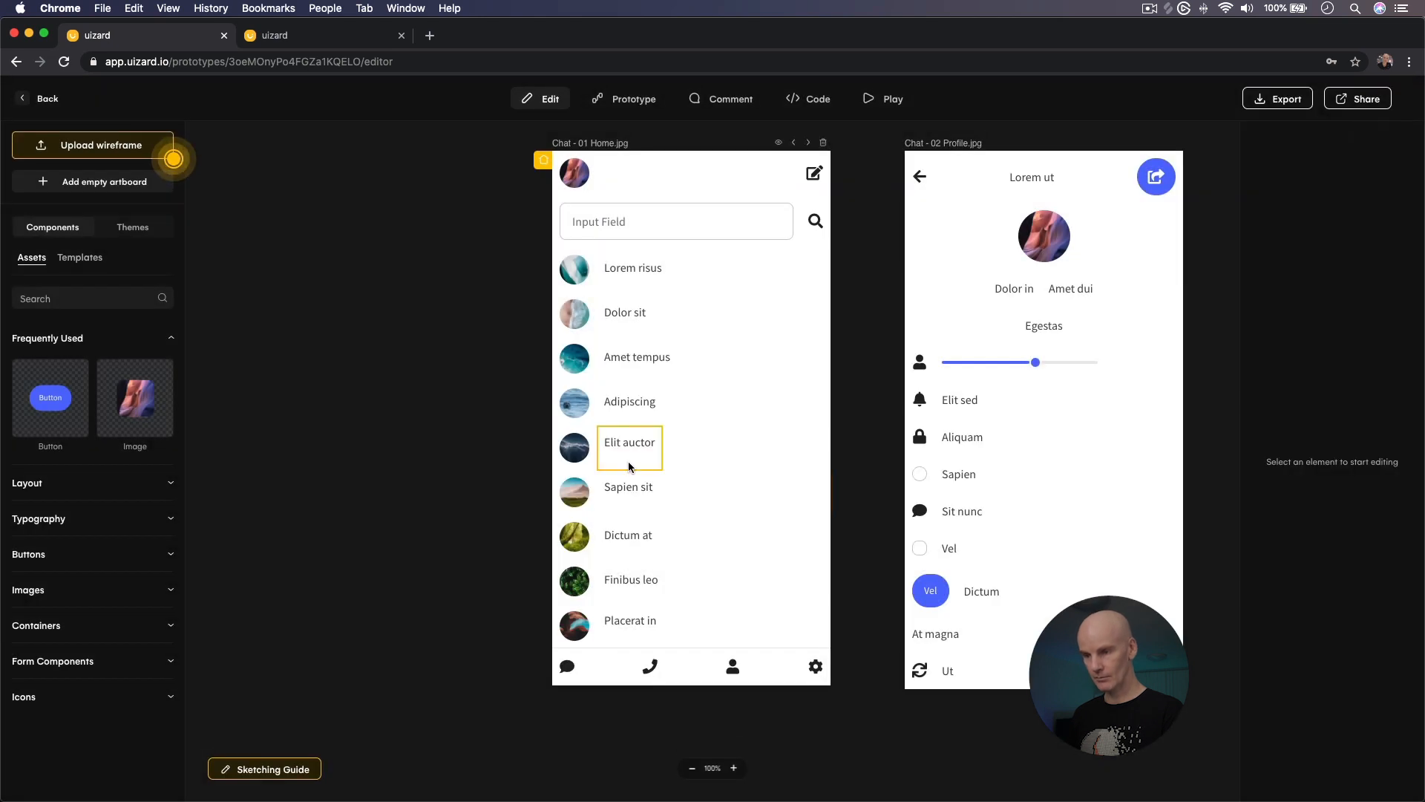
Try left, centre and right alignment on the Home screen's navigation footer icons, ending on evenly spaced distribution
left_click(560, 681)
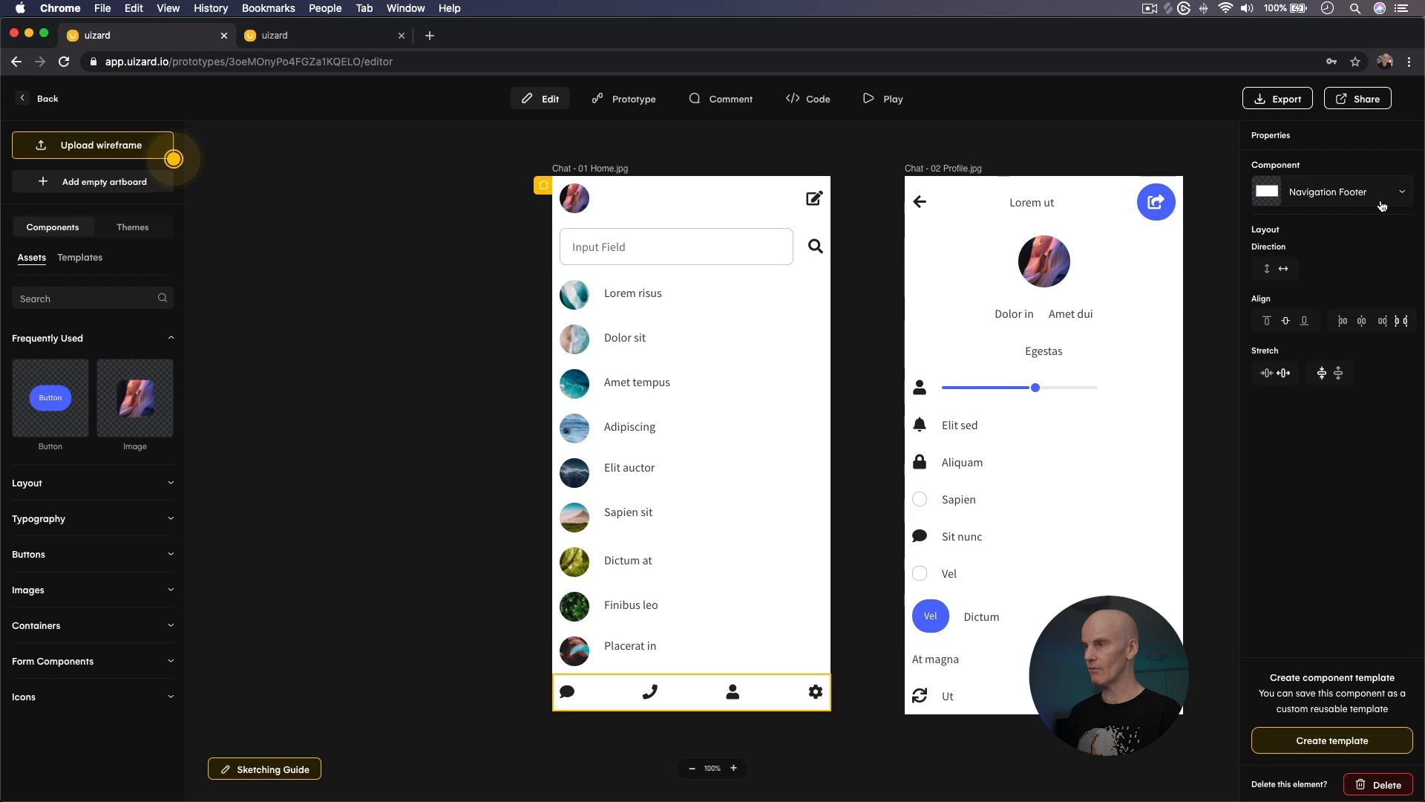
left_click(1342, 322)
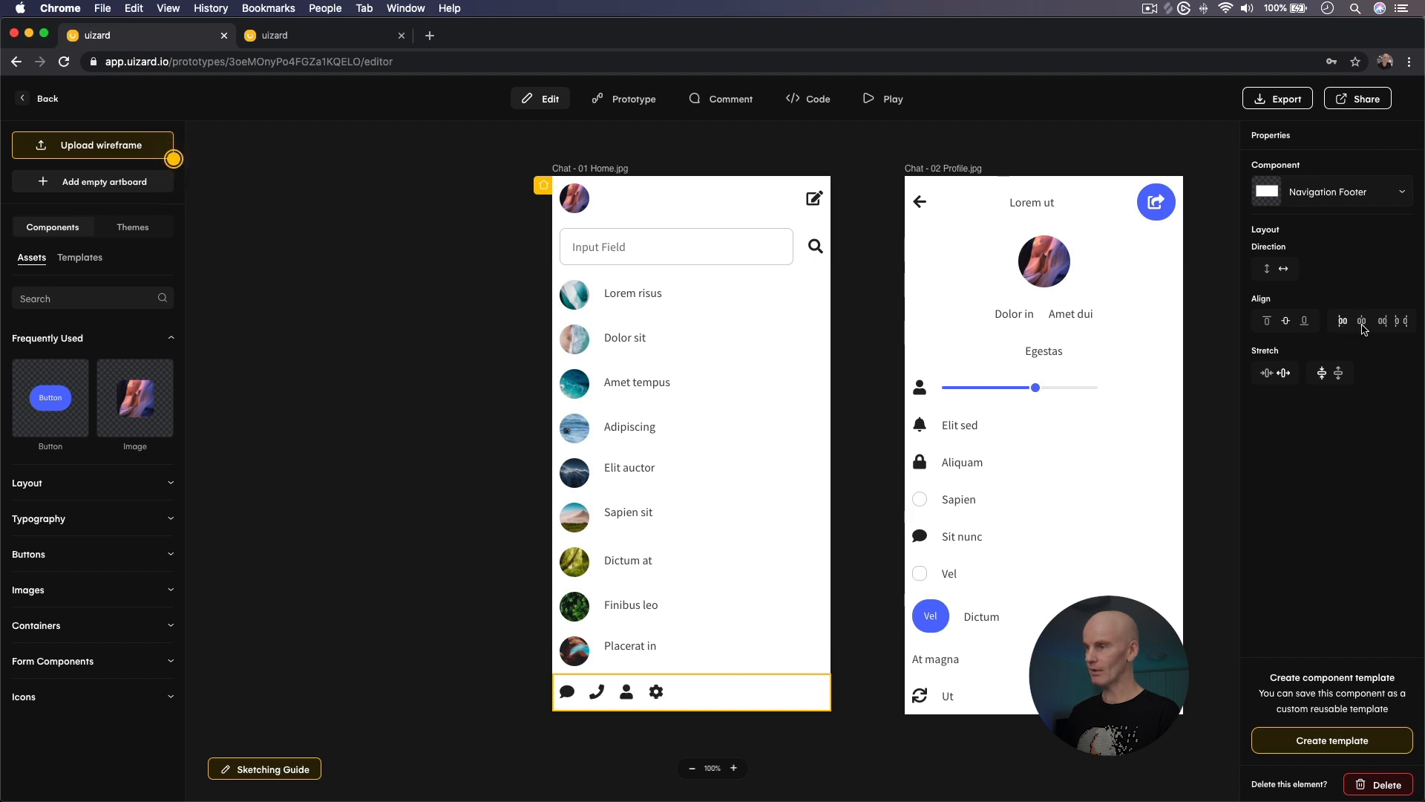
left_click(1363, 322)
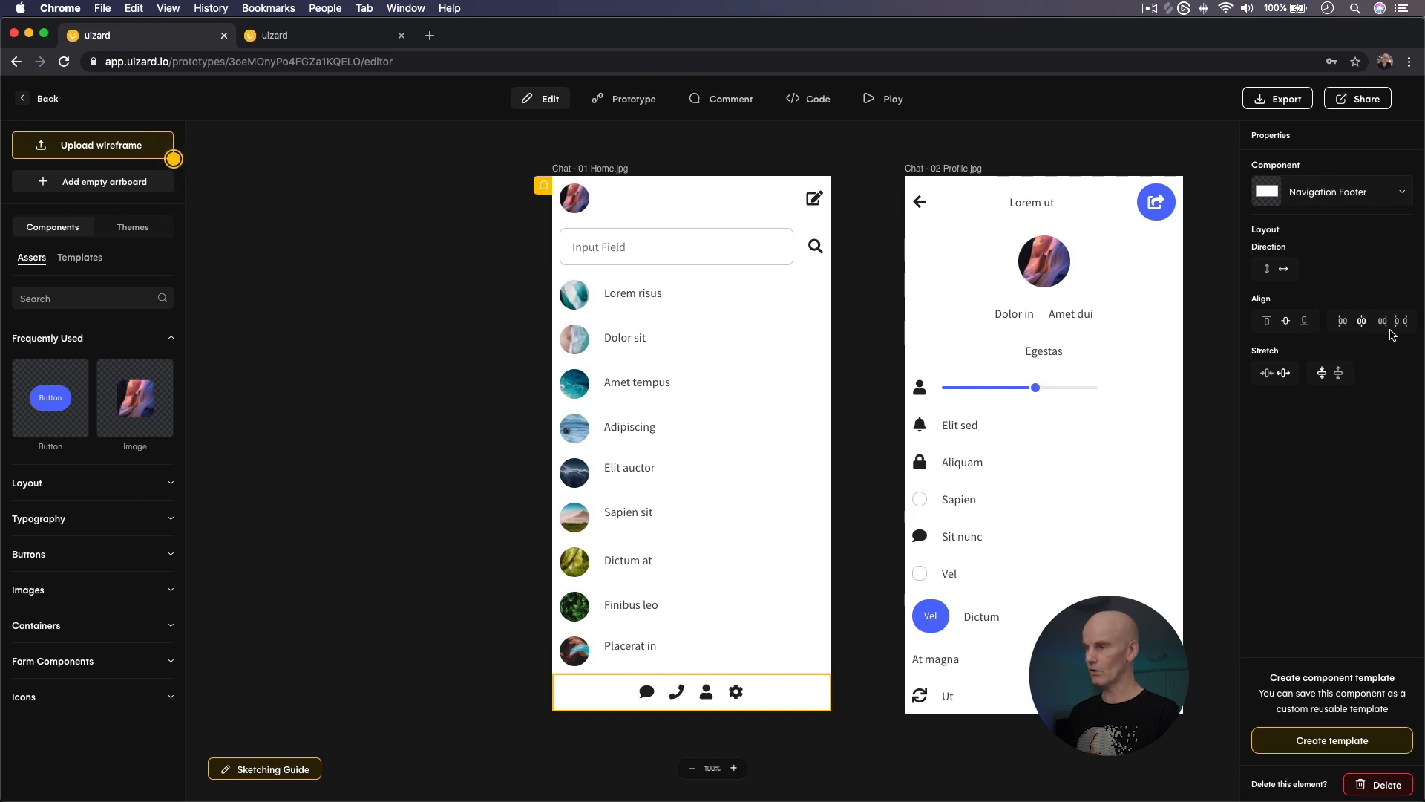
left_click(1383, 322)
left_click(1400, 324)
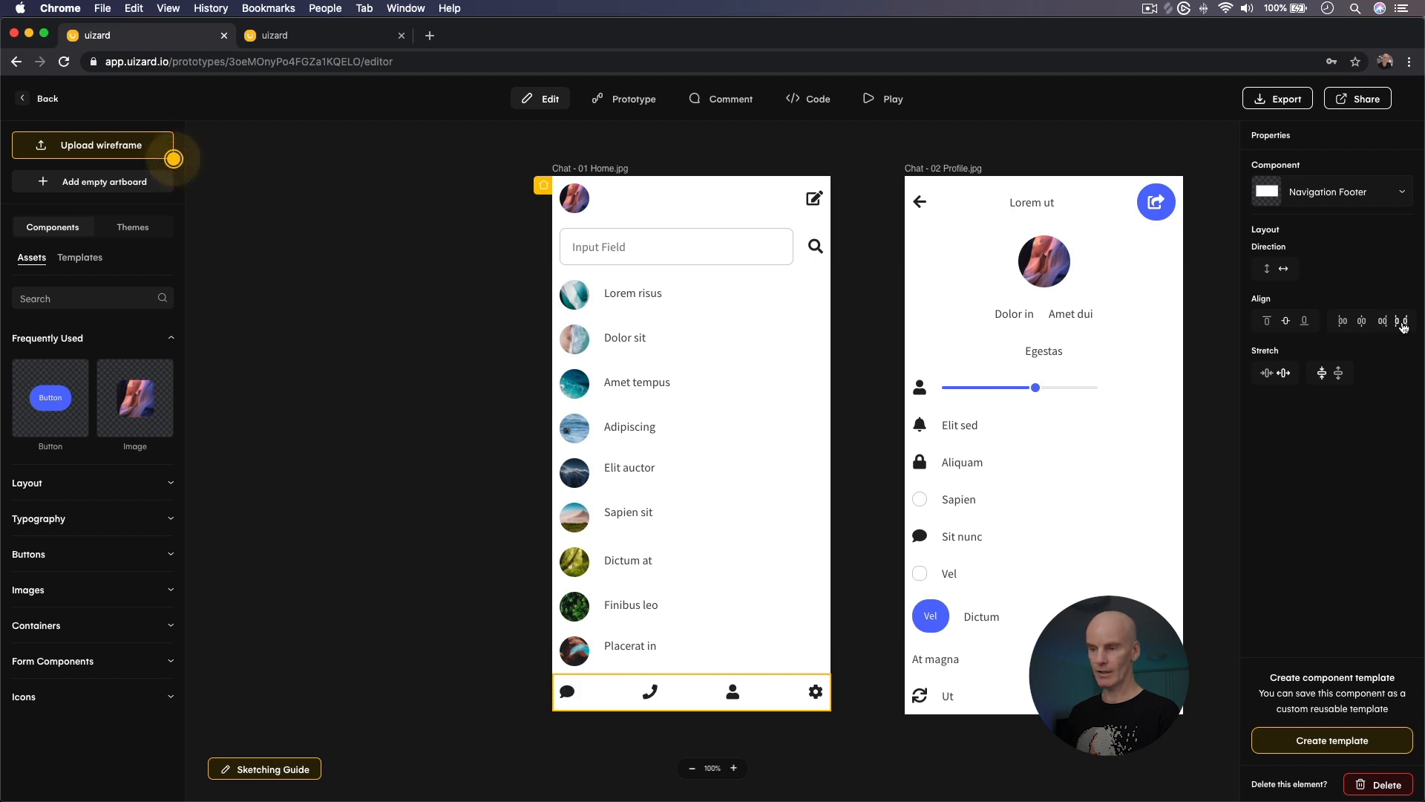
Try the vertical layout direction on the Home screen's navigation footer and return it to horizontal
left_click(1267, 270)
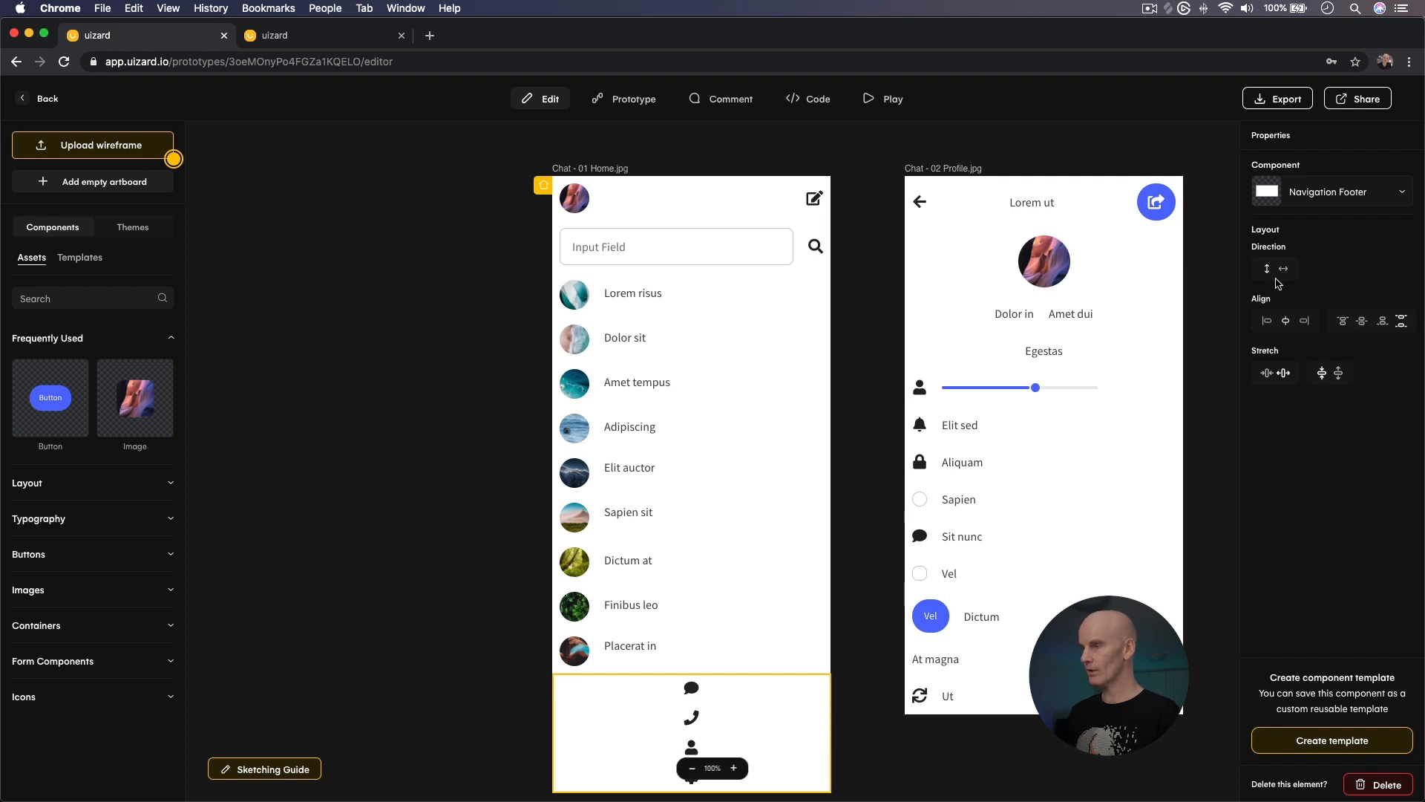
left_click(1285, 270)
left_click(838, 343)
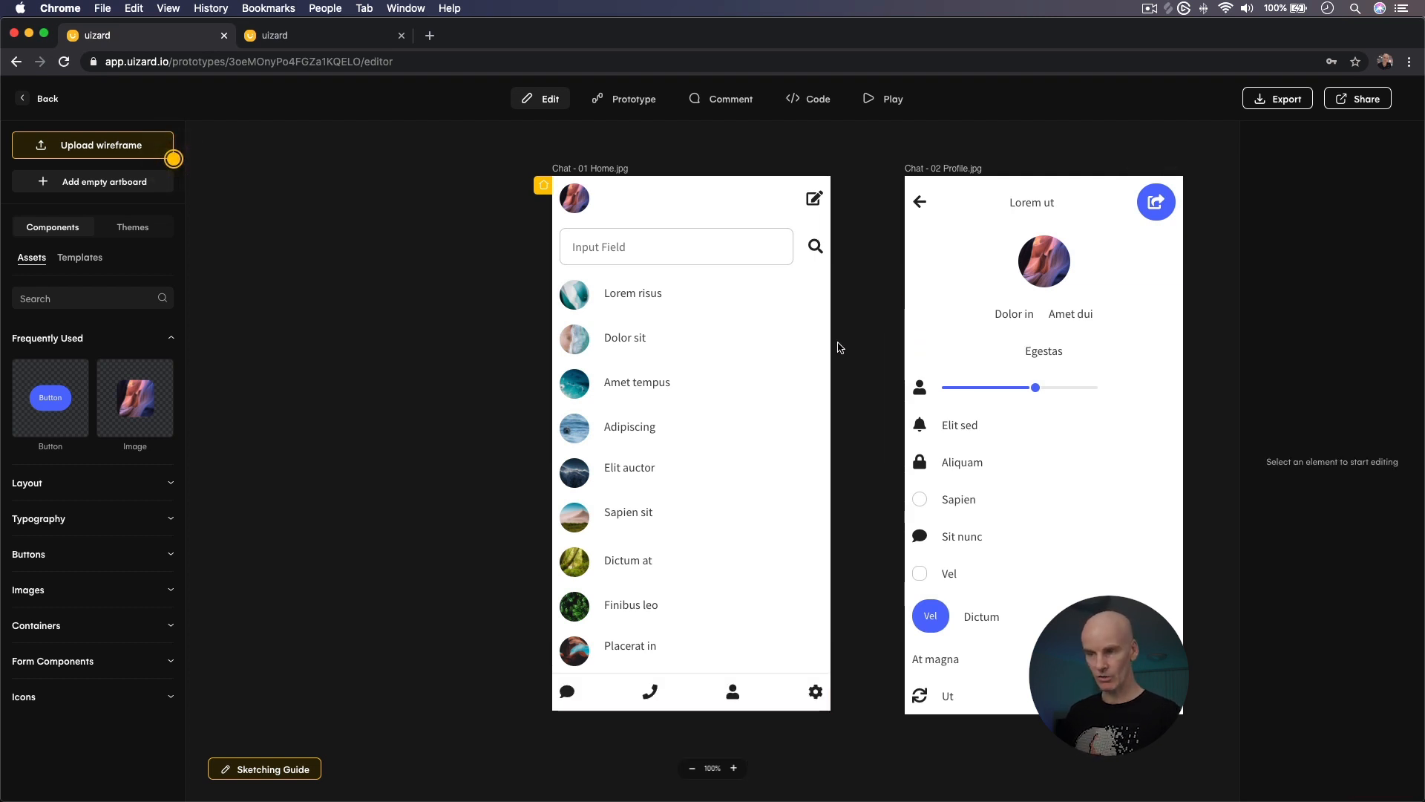
Replace the Share square icon in the Profile screen's header button with the Edit icon
scroll(839, 347, "right", 10)
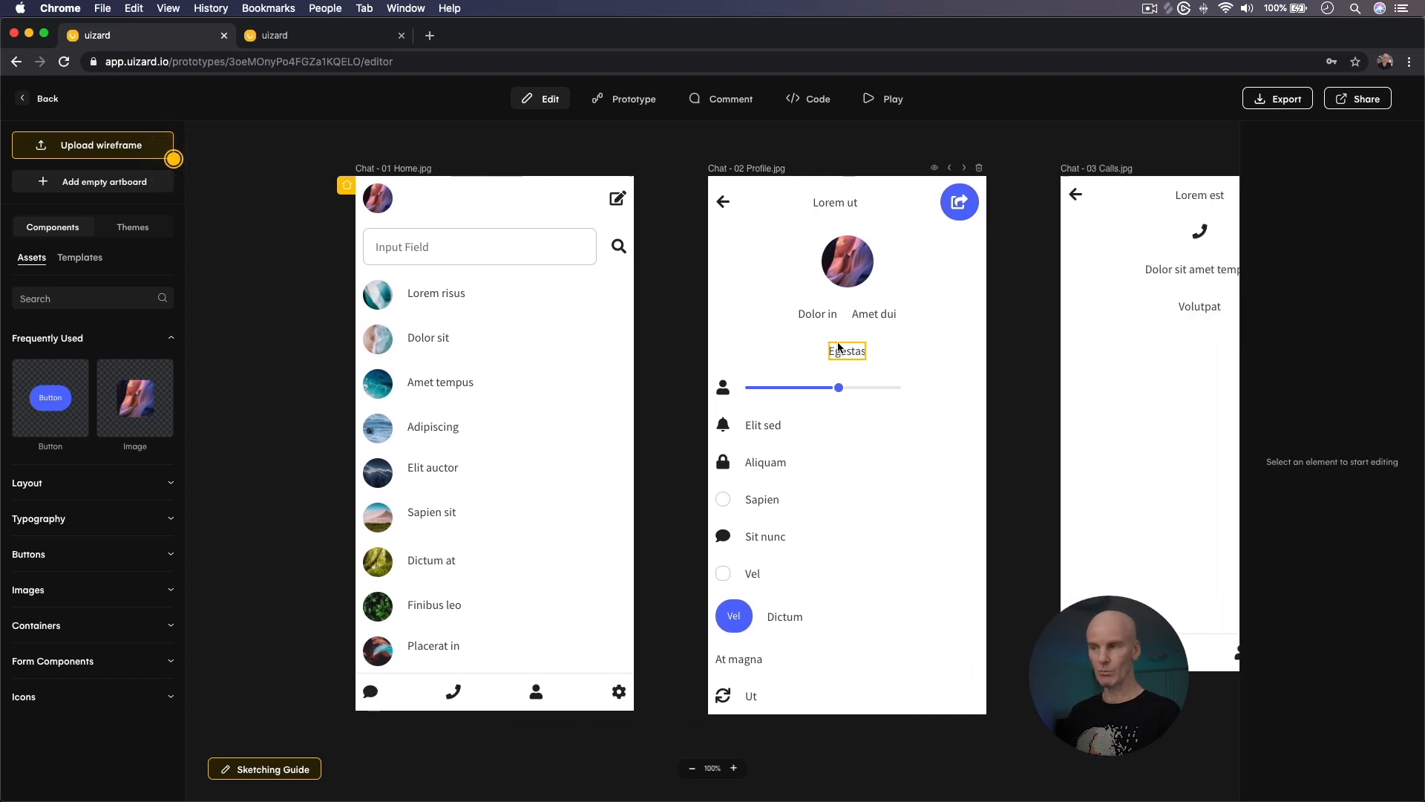
left_click(752, 214)
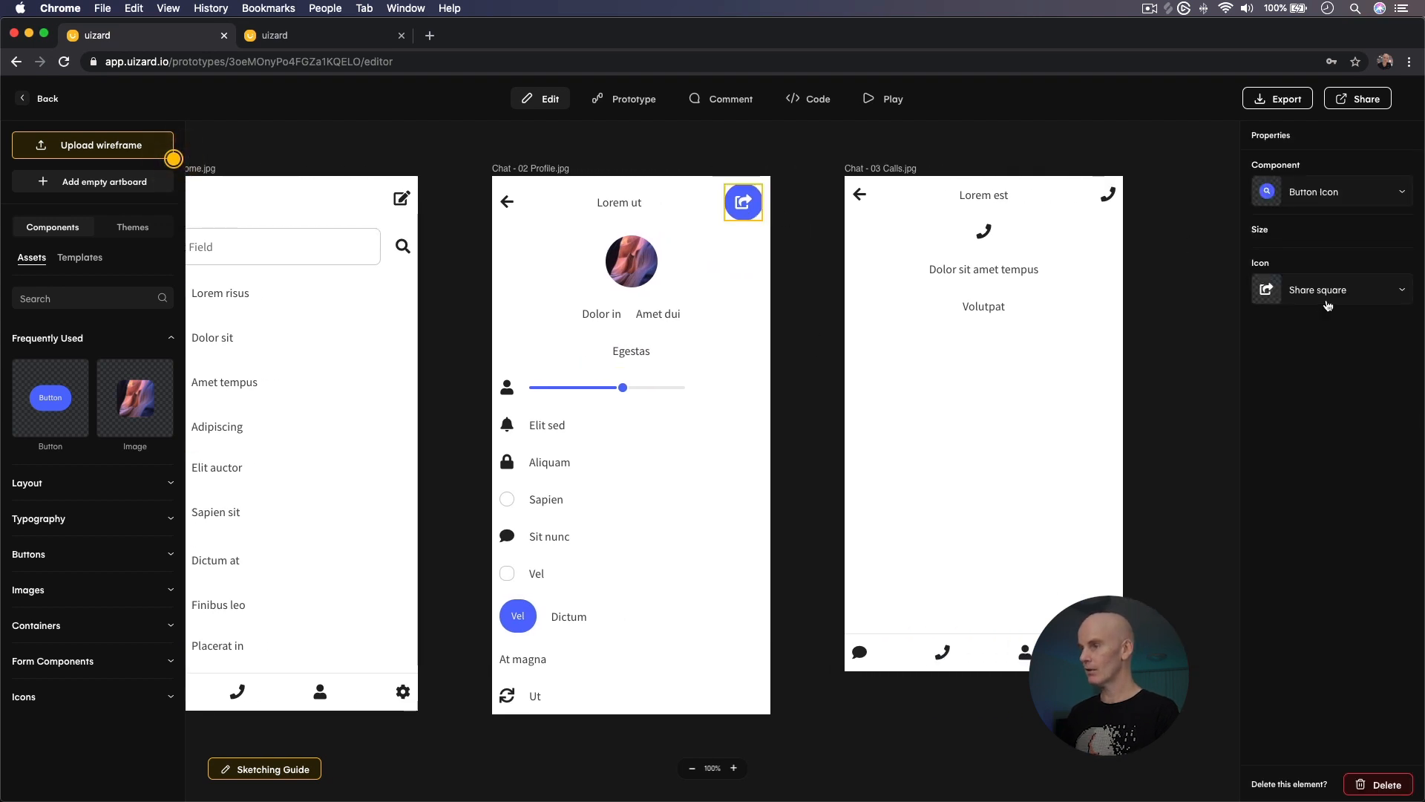
left_click(1314, 294)
type("edit")
left_click(1275, 361)
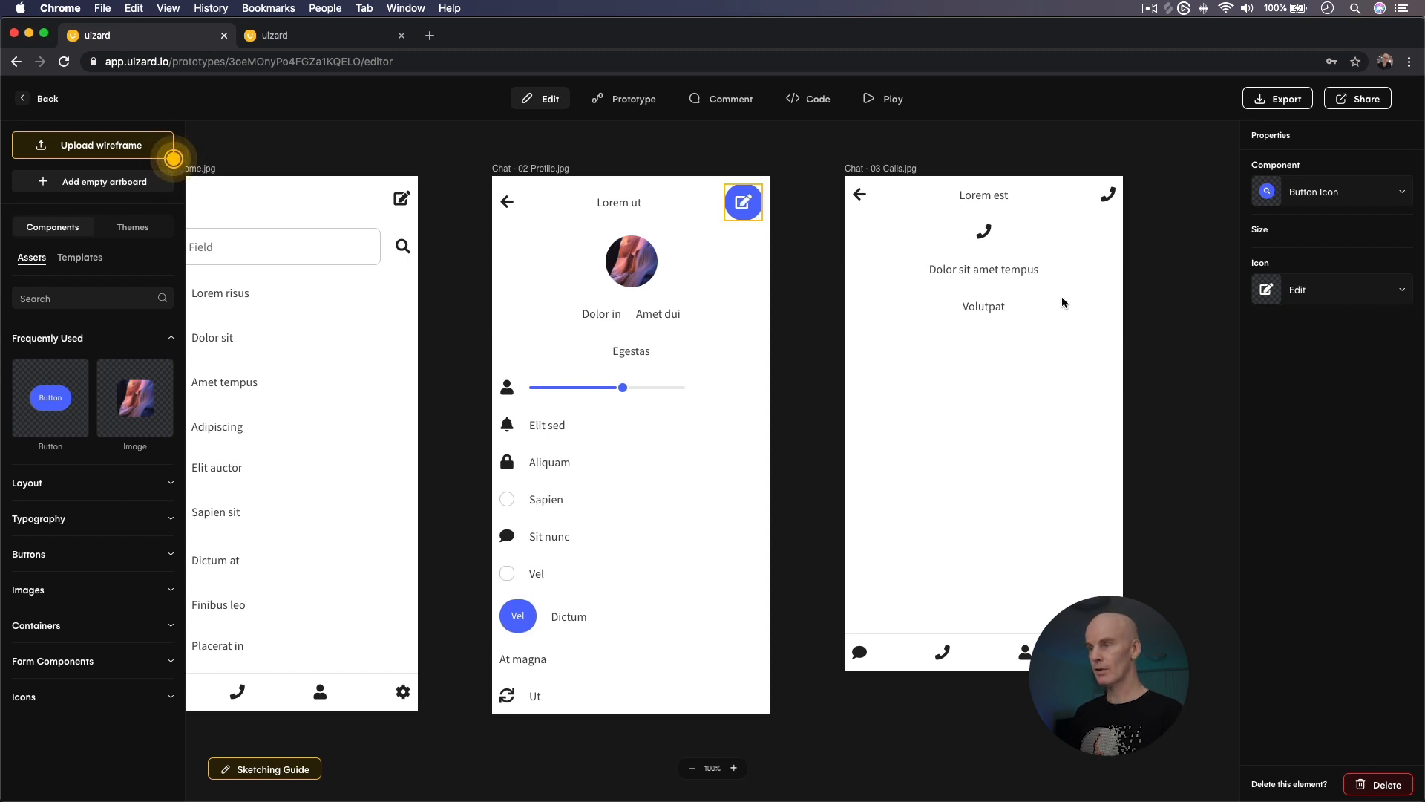
Change the Profile screen's header edit button from the Button Icon component to a plain Icon
left_click(1308, 193)
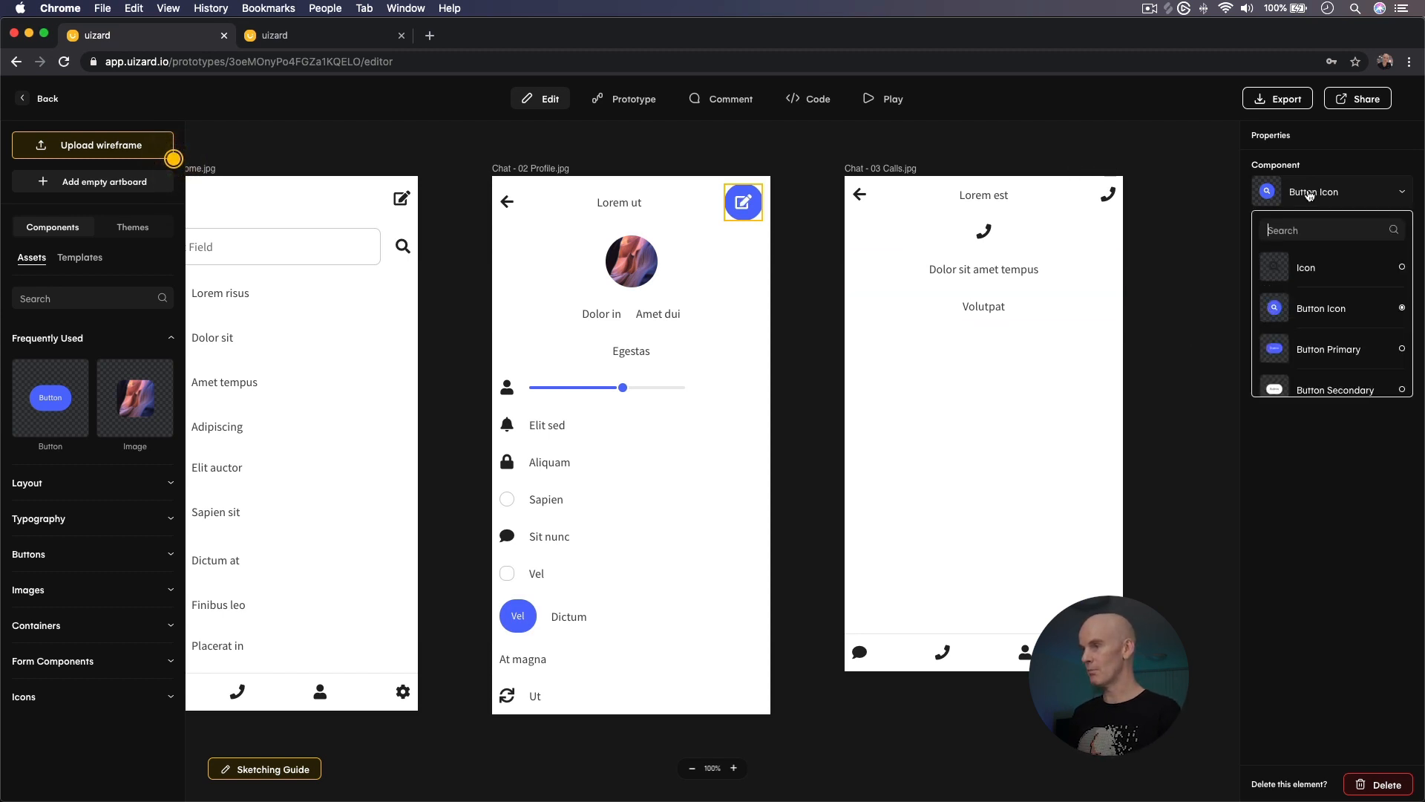
left_click(1326, 270)
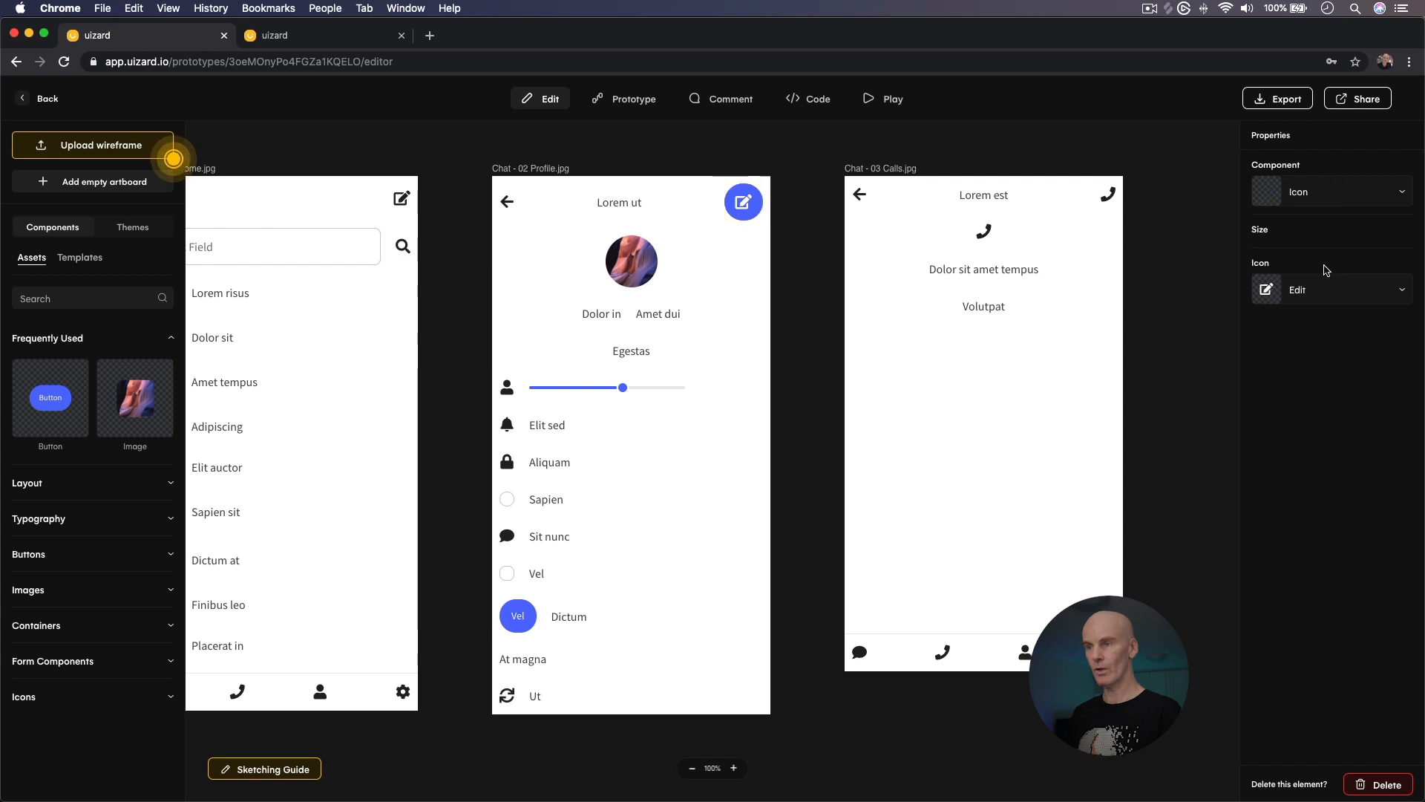
left_click(809, 241)
Enlarge the circle image on the Profile screen to a width and height of 100
left_click(625, 196)
left_click(650, 229)
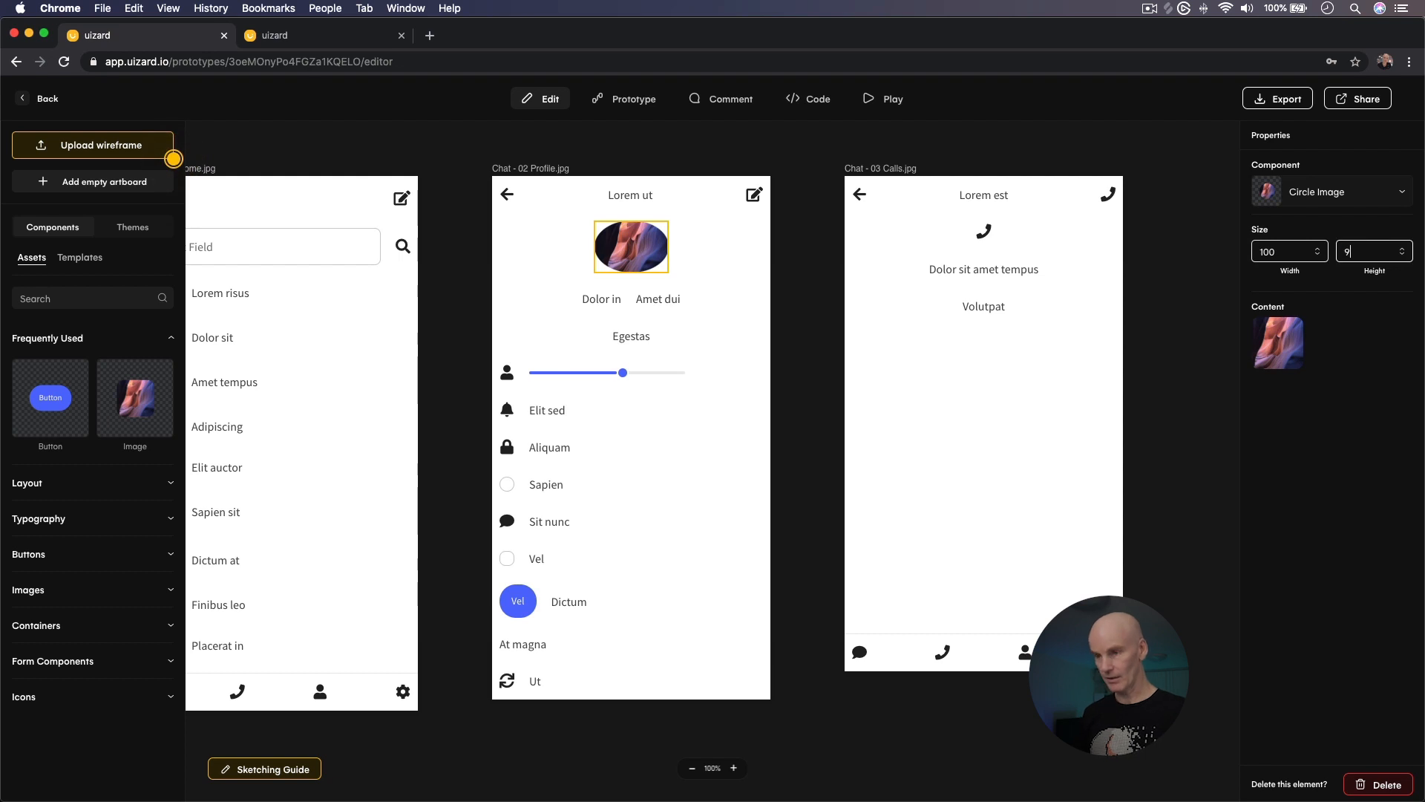
type("00")
Delete the Amet dui text beside Dolor in on the Profile screen
left_click(605, 322)
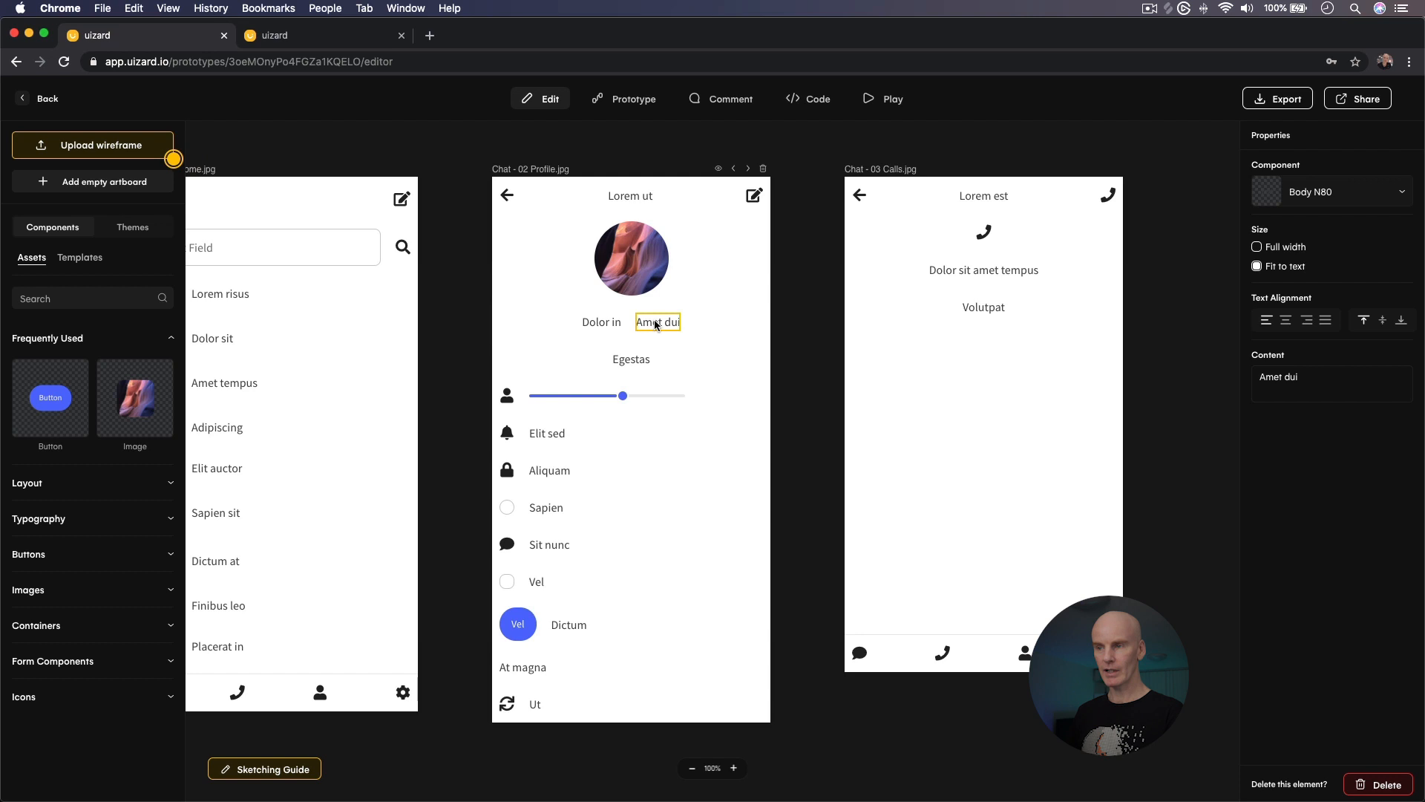
left_click(1382, 784)
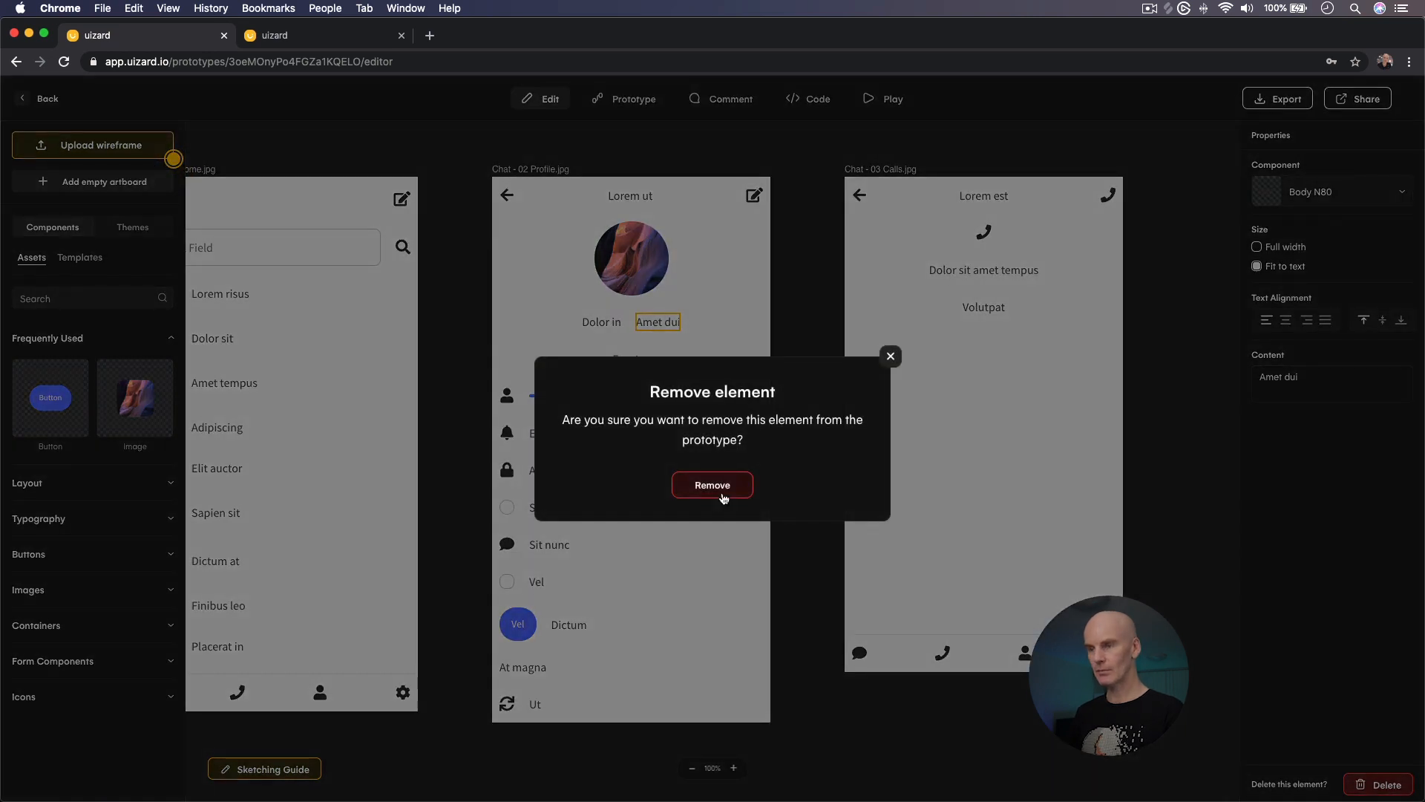
left_click(724, 495)
Try the H2 N100 text style on Dolor in below the Profile screen's circle image
left_click(625, 324)
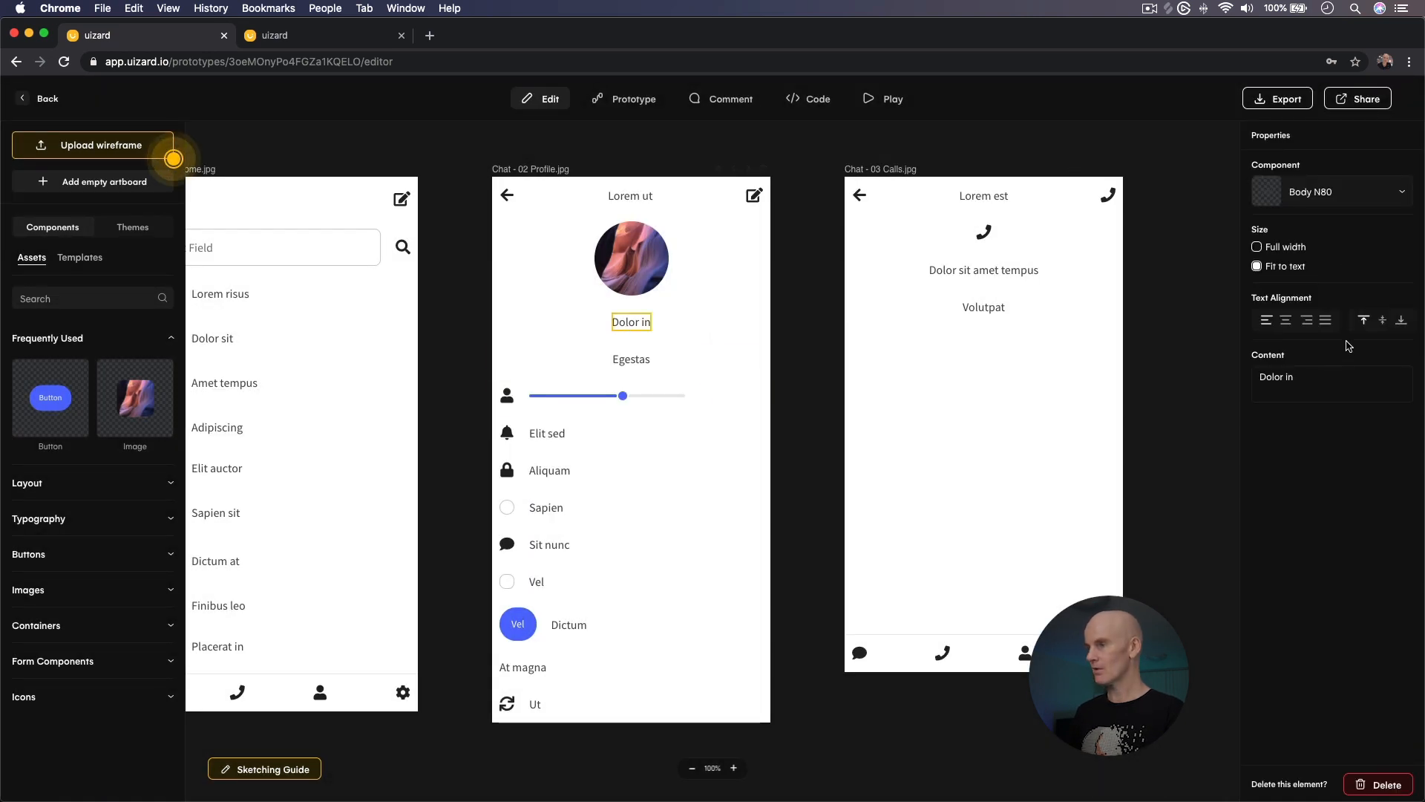
left_click(1326, 198)
scroll(1330, 290, "down", 2)
scroll(1330, 290, "down", 3)
scroll(1330, 289, "up", 3)
left_click(1316, 288)
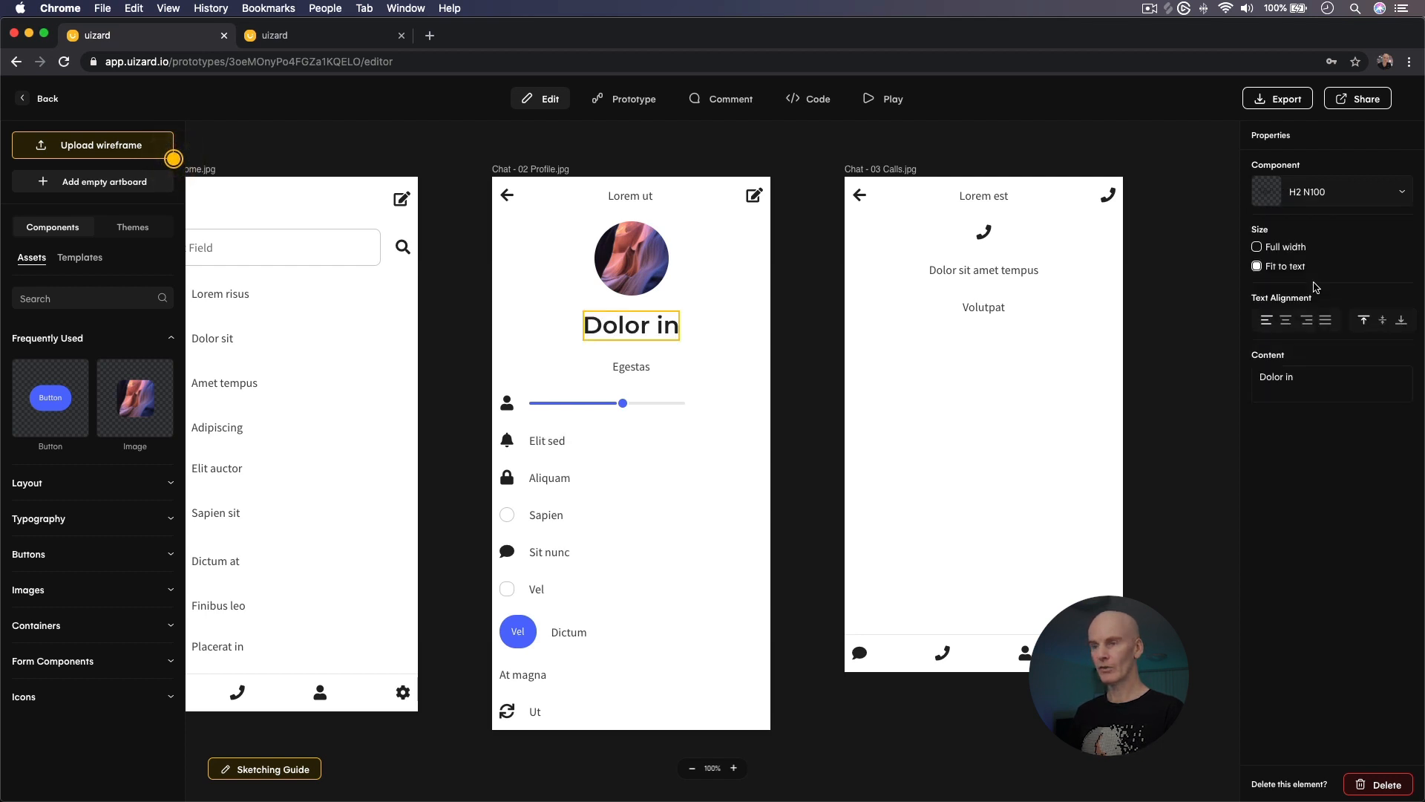
Set the Dolor in text on the Profile screen to the H3 N100 style
left_click(1331, 193)
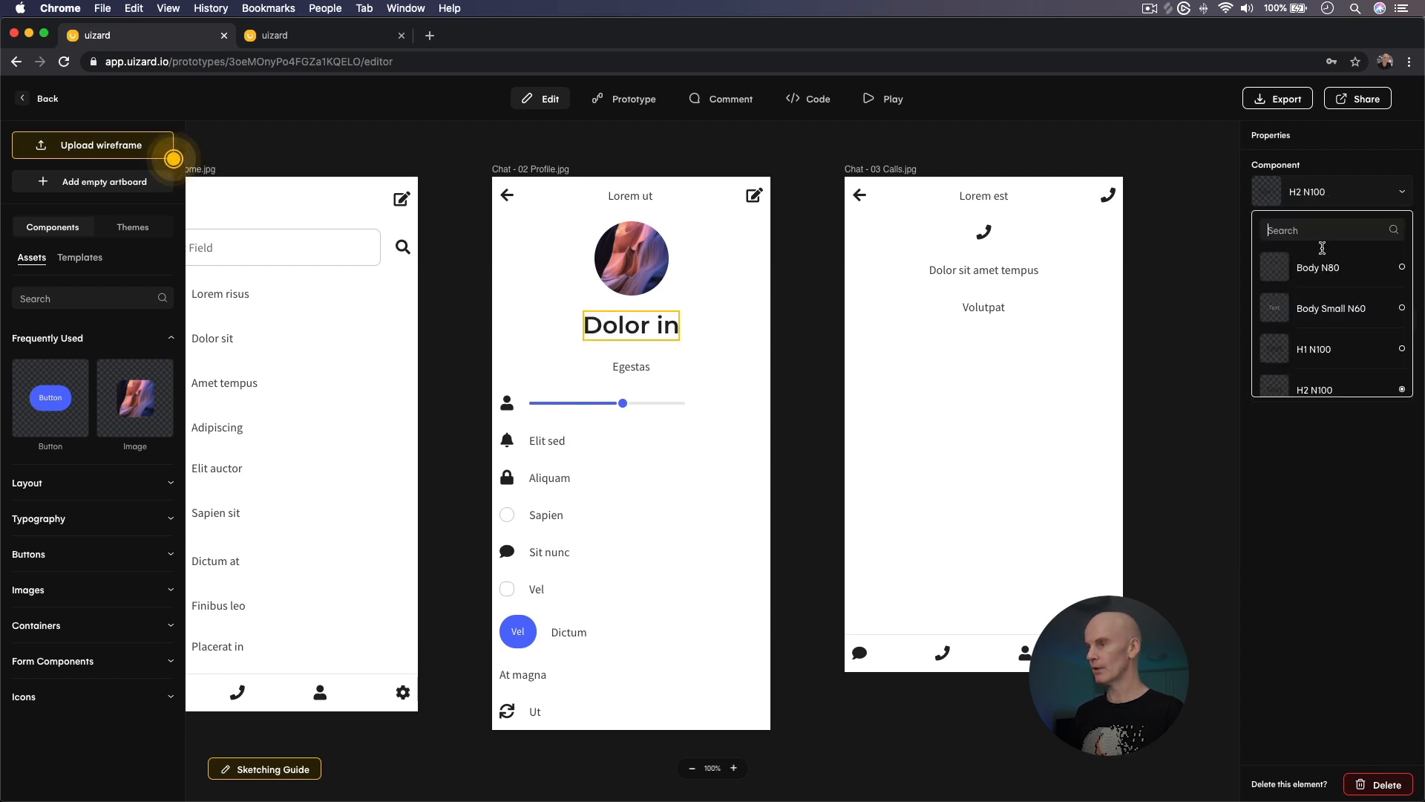
scroll(1317, 319, "down", 2)
left_click(1316, 346)
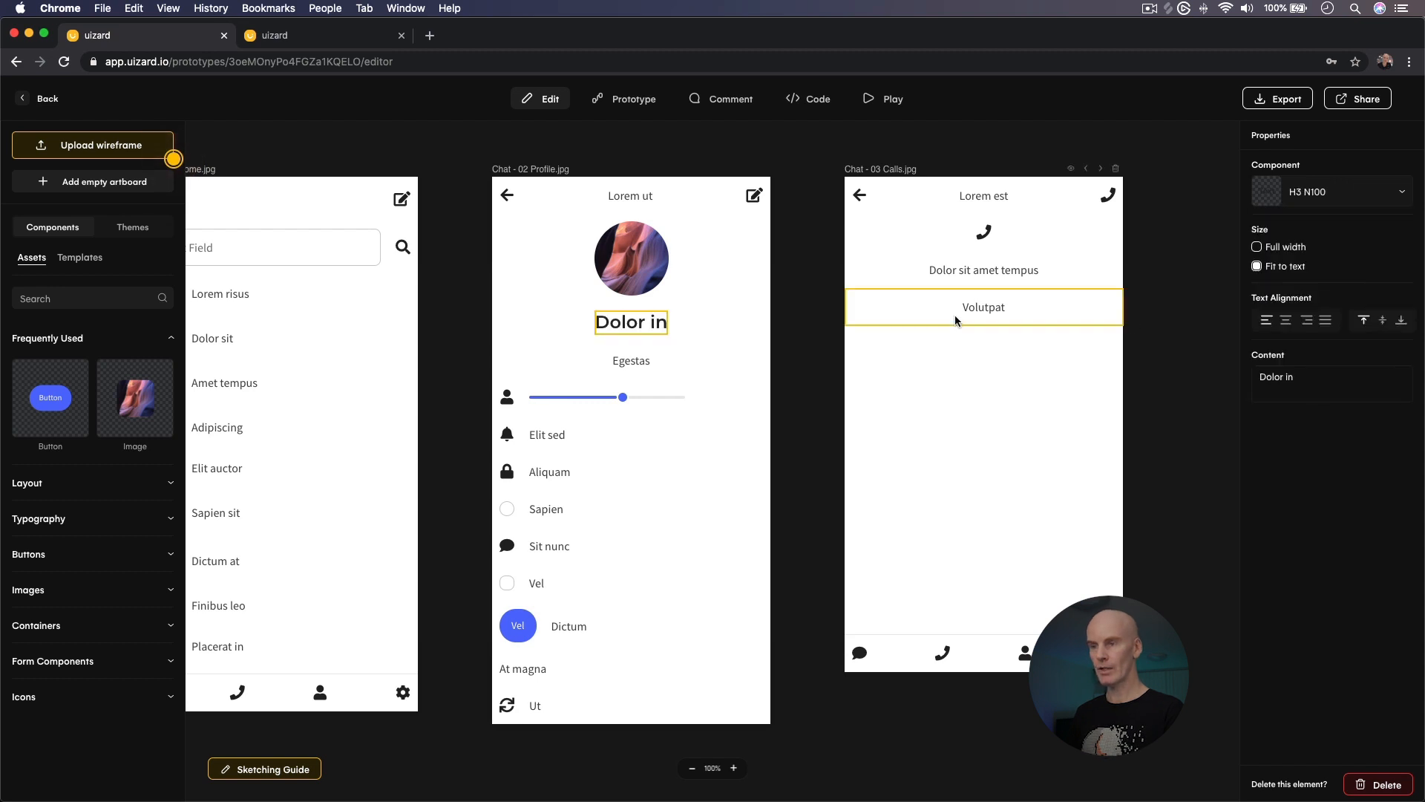
Replace the Egestas text under Dolor in on the Profile screen with a placeholder phone number
left_click(631, 361)
double_click(1298, 377)
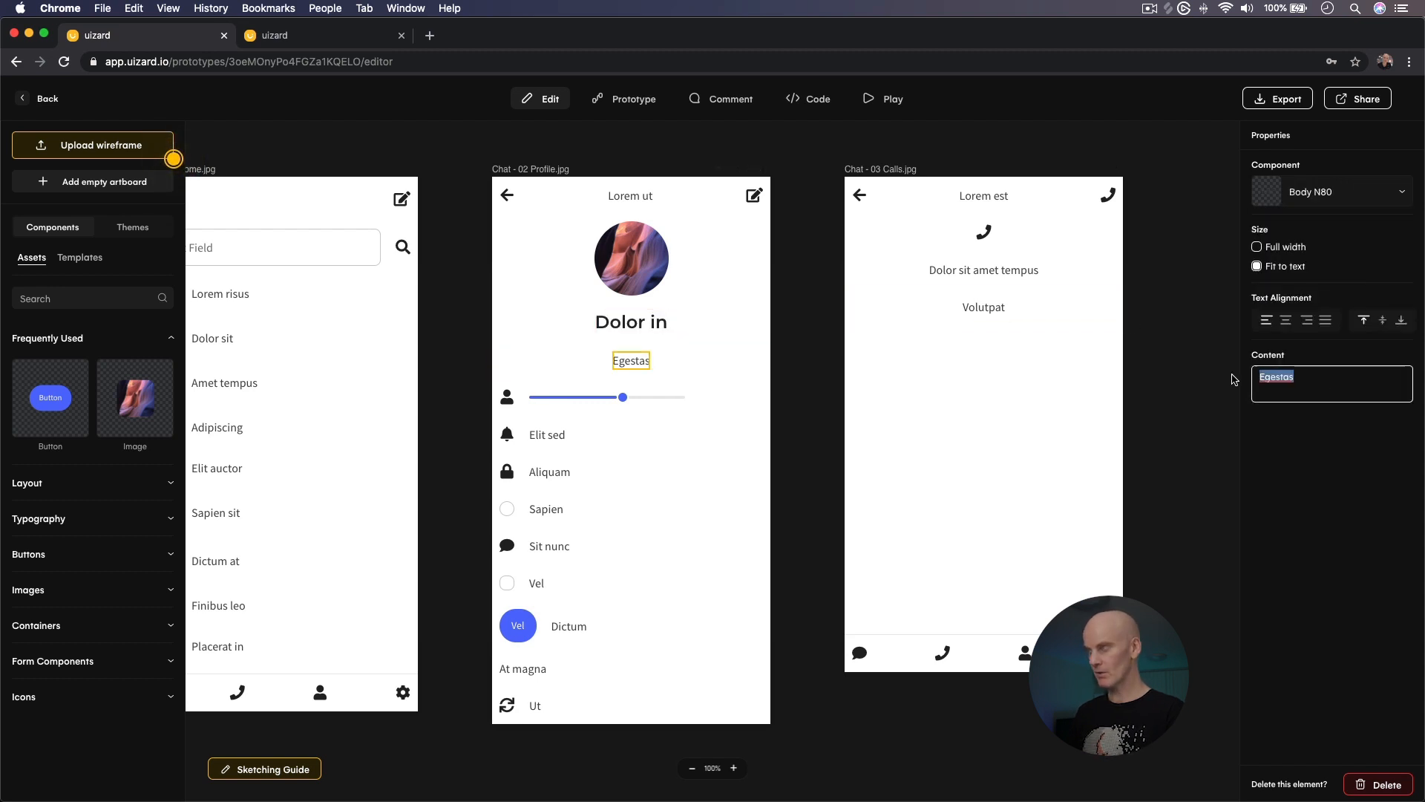
type("04")
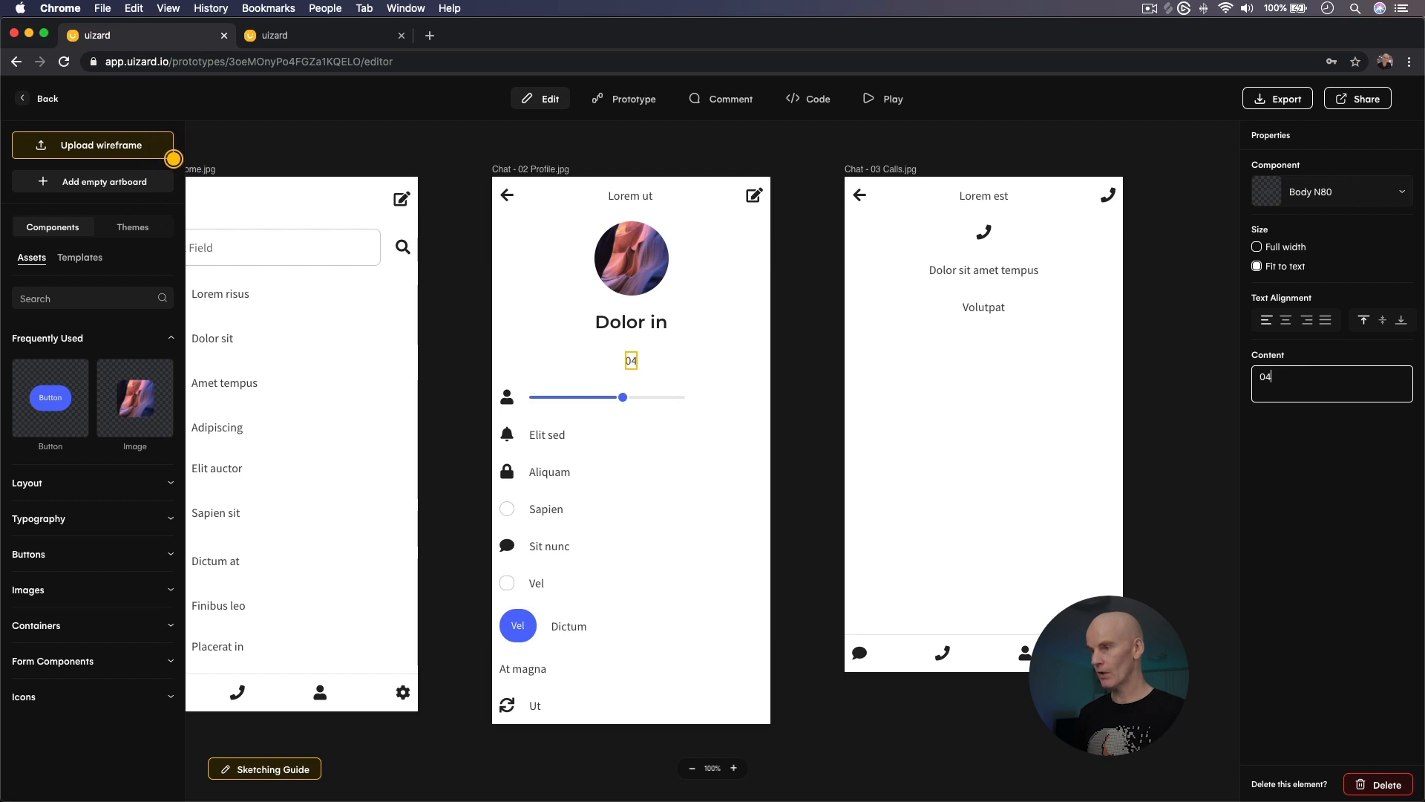
type("00")
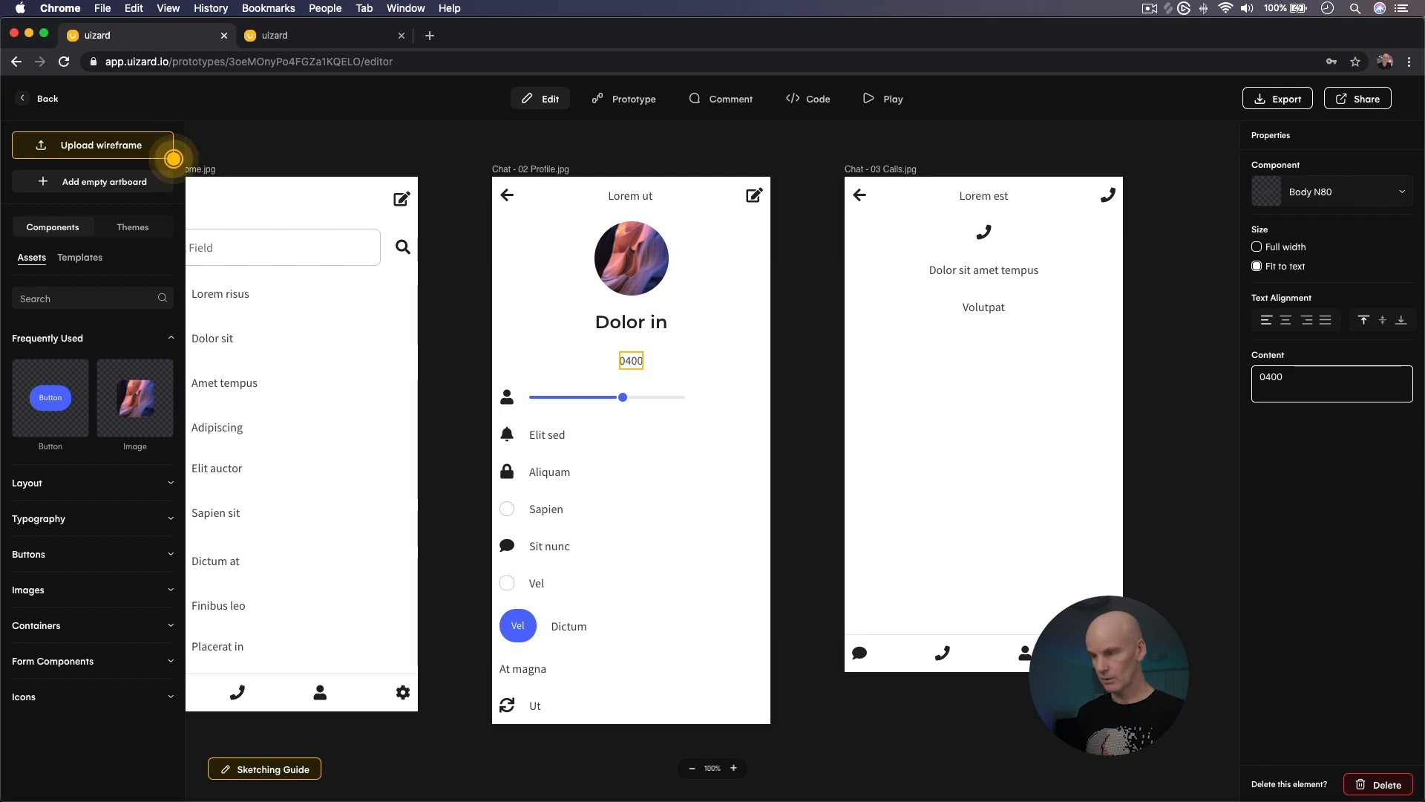
type(" 000 000")
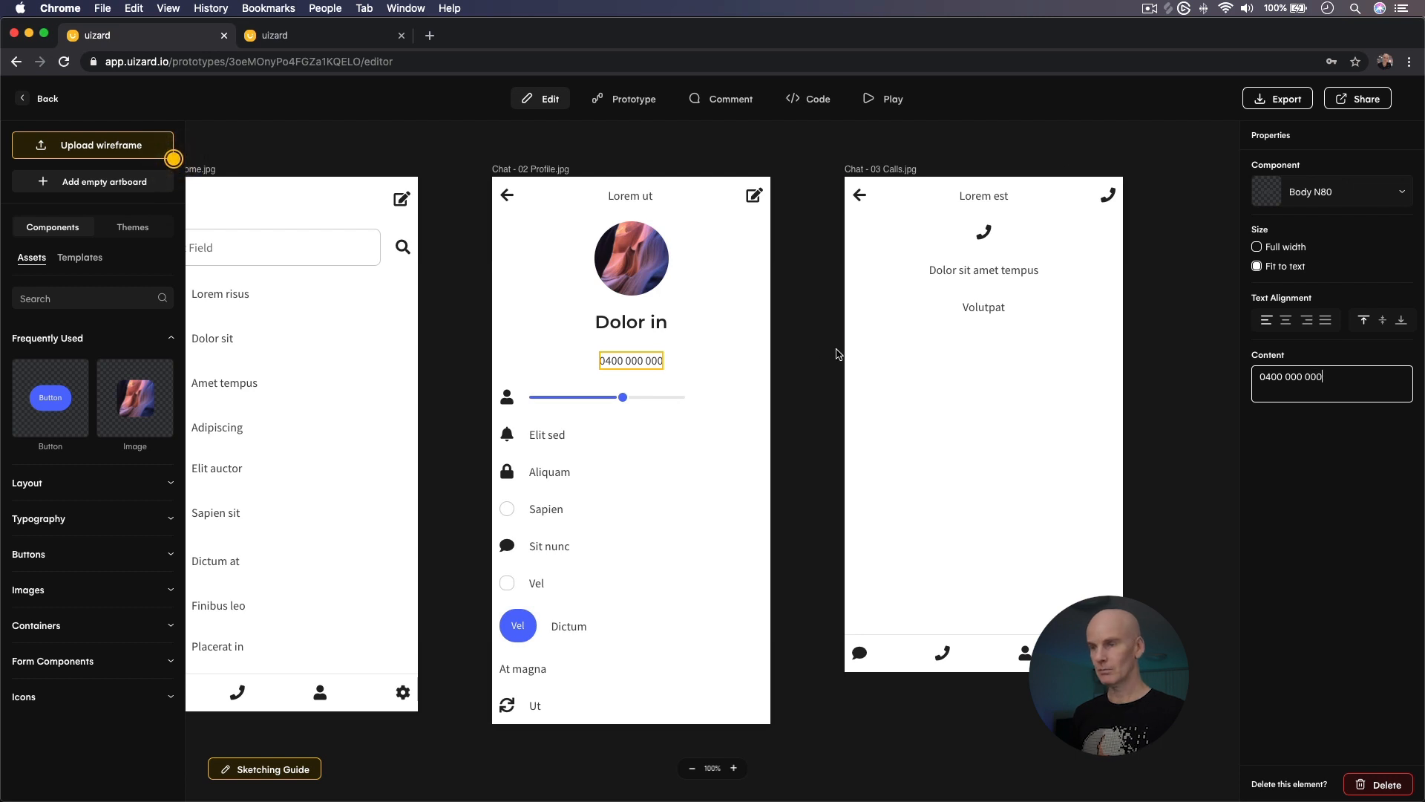
left_click(838, 354)
Change the slider beside the Profile screen's person icon into a Body N80 text component
left_click(636, 386)
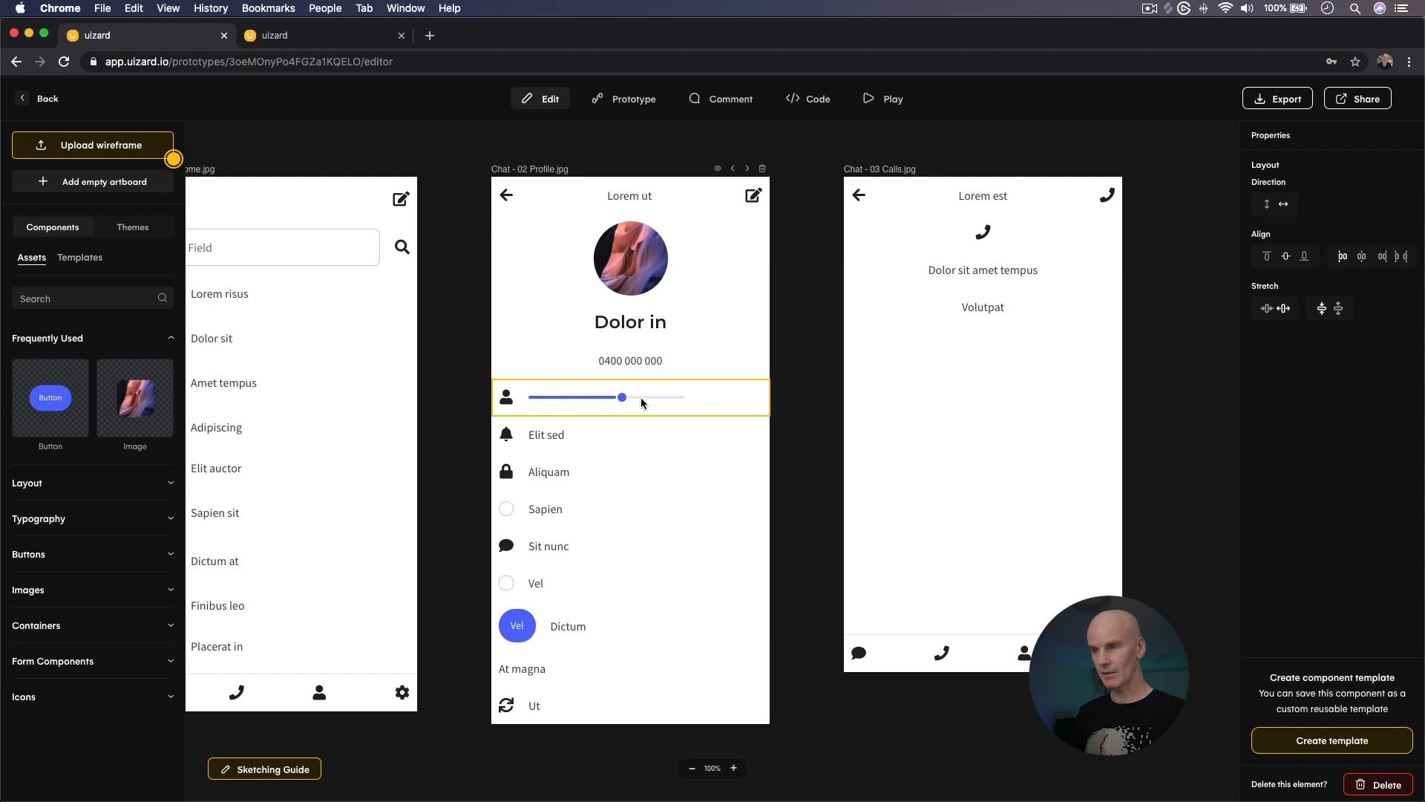
left_click(615, 399)
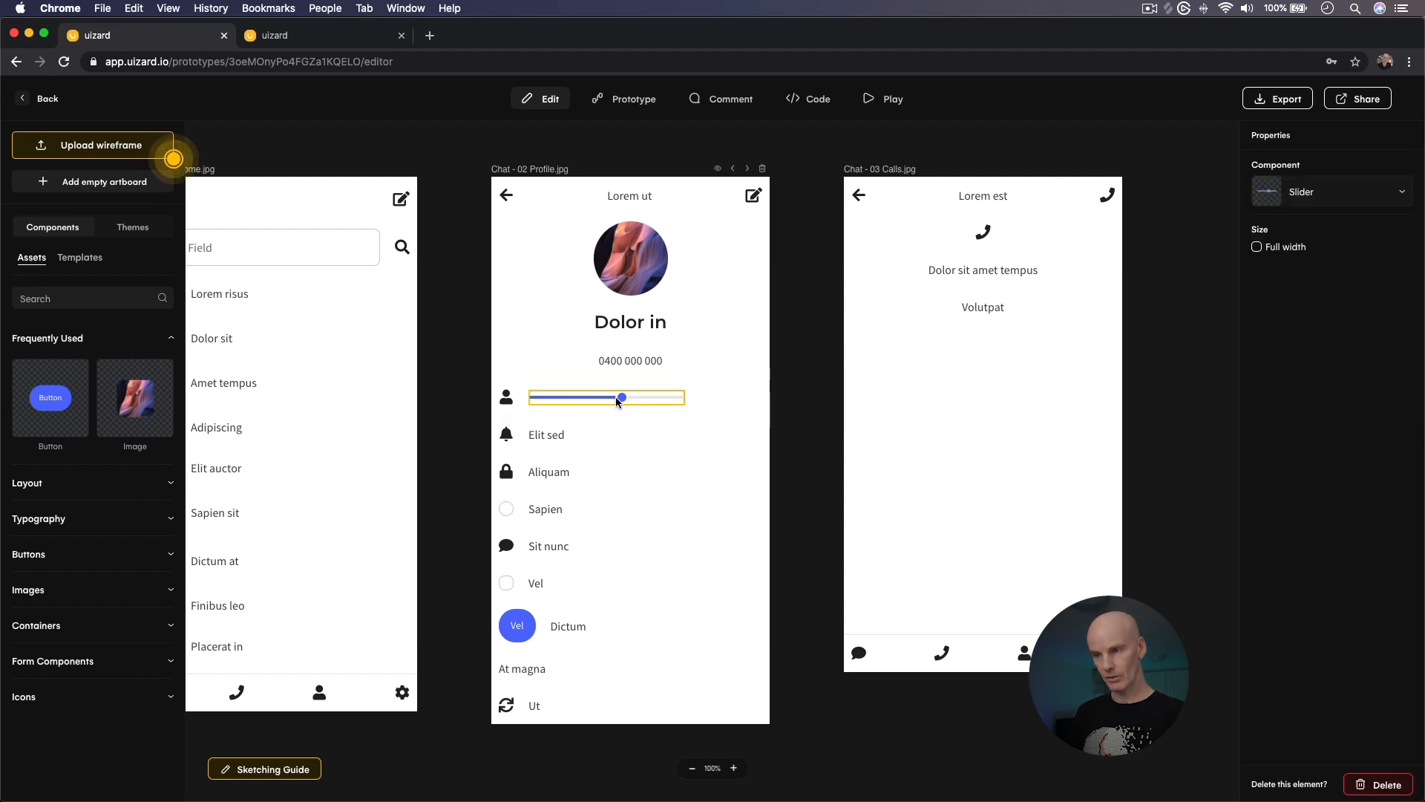
left_click(1328, 192)
scroll(1330, 310, "up", 2)
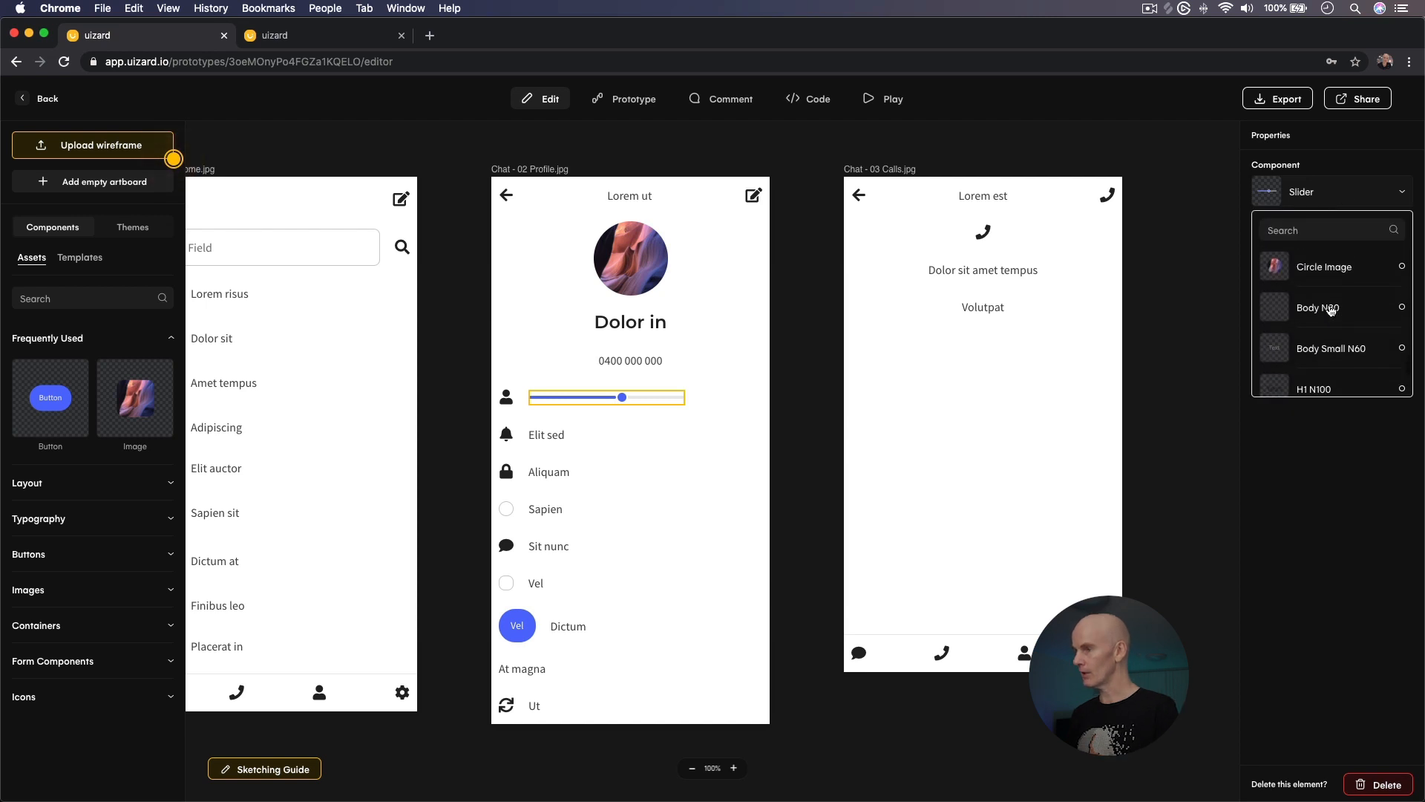
scroll(1331, 310, "down", 1)
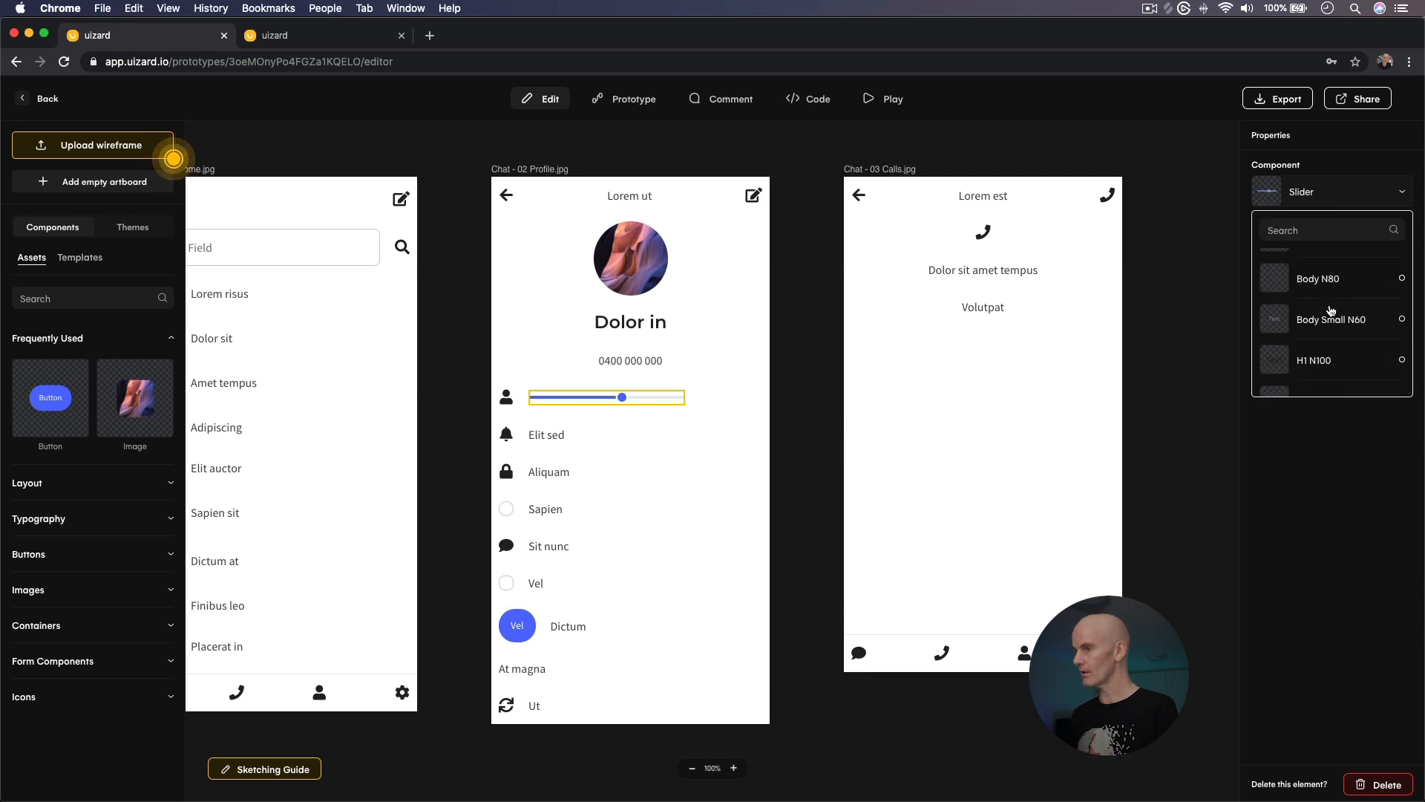
left_click(1326, 280)
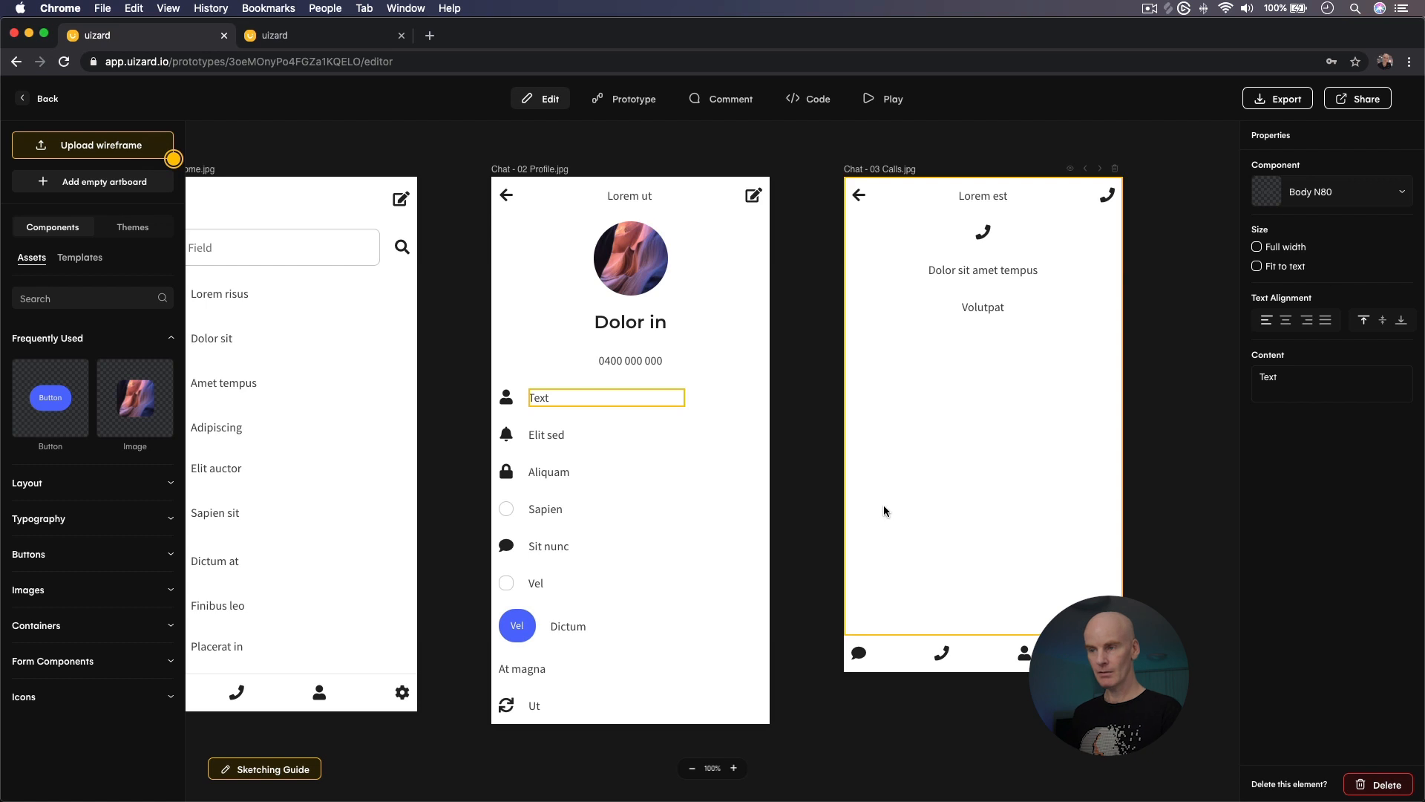
left_click(791, 435)
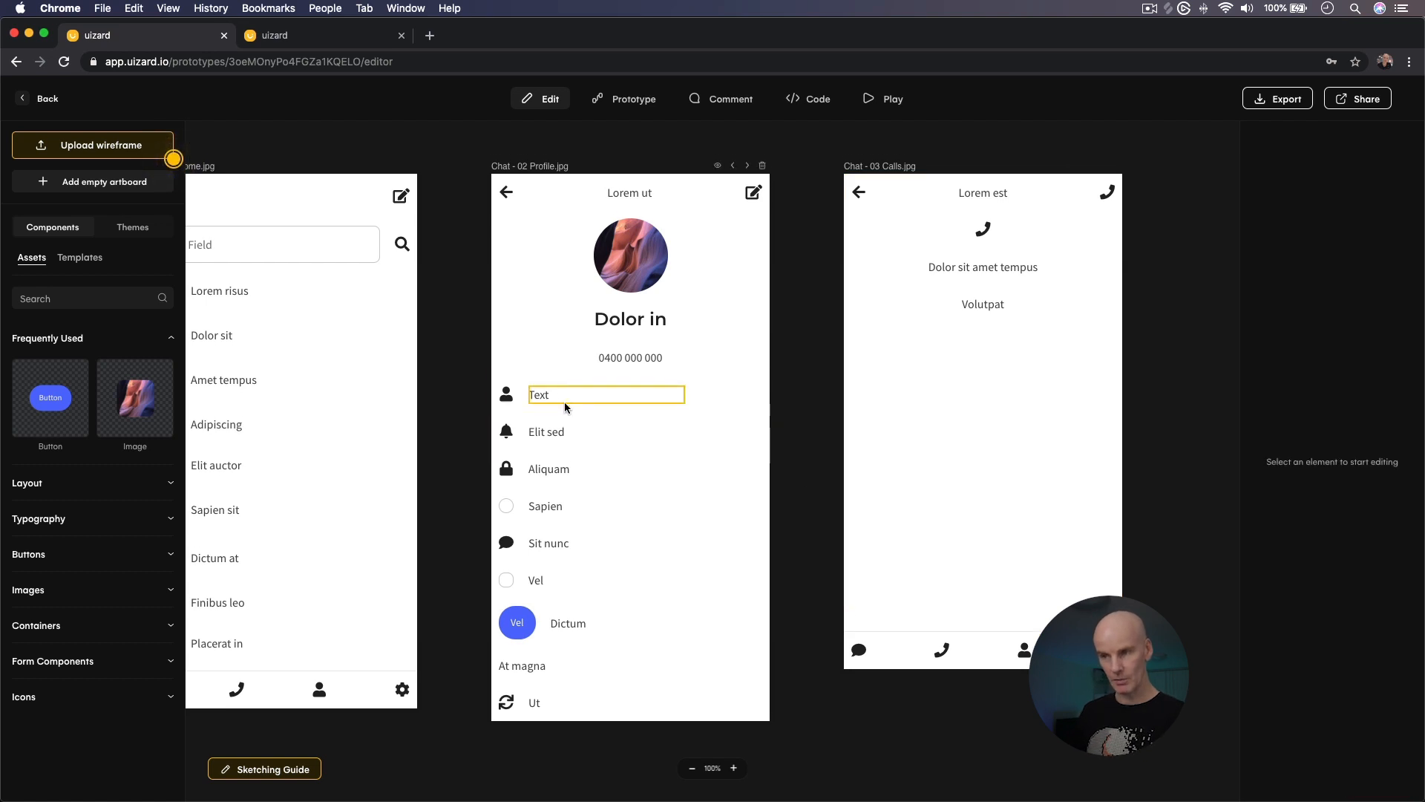
Open the comparison of the Profile screen's hand-drawn wireframe with its generated result to check the list icons
scroll(567, 430, "down", 2)
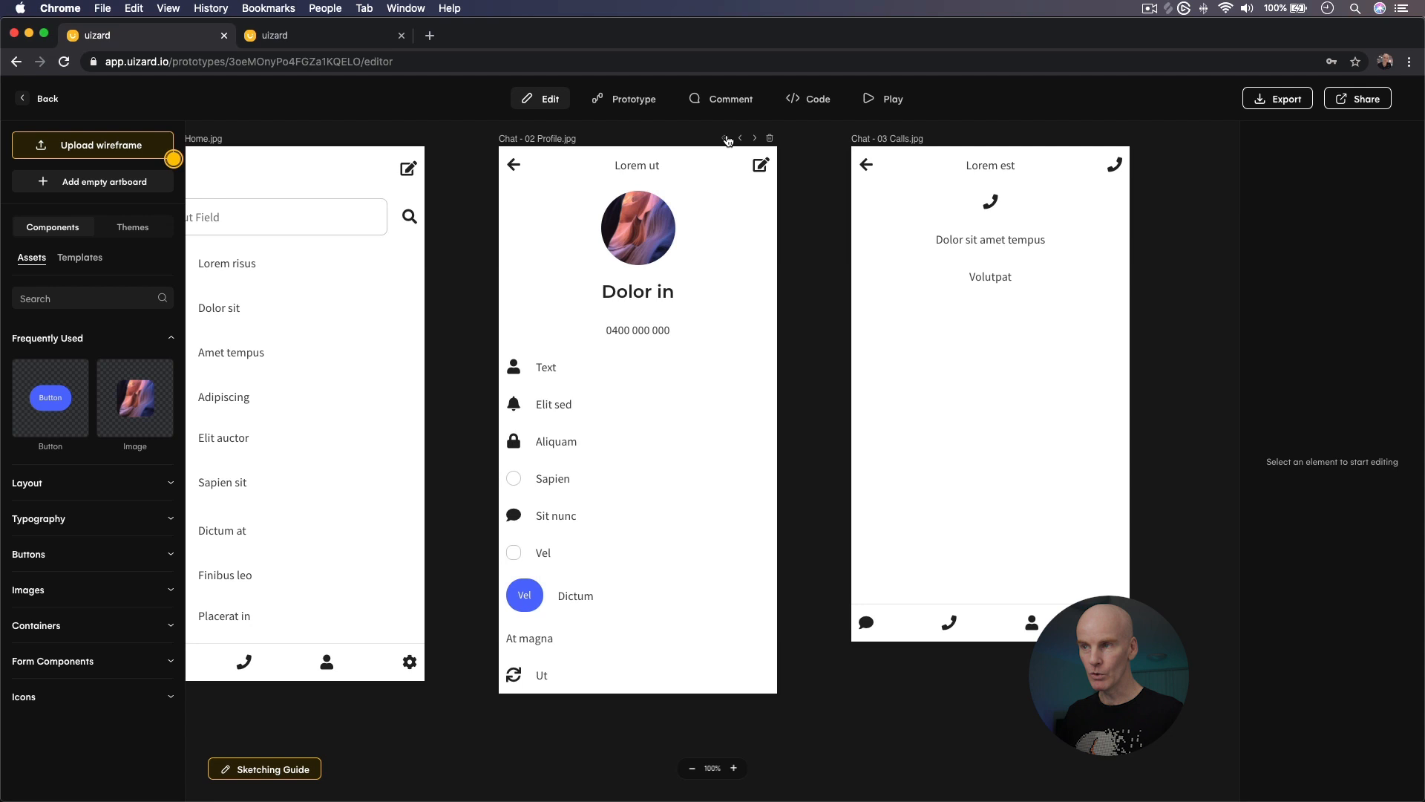
left_click(725, 137)
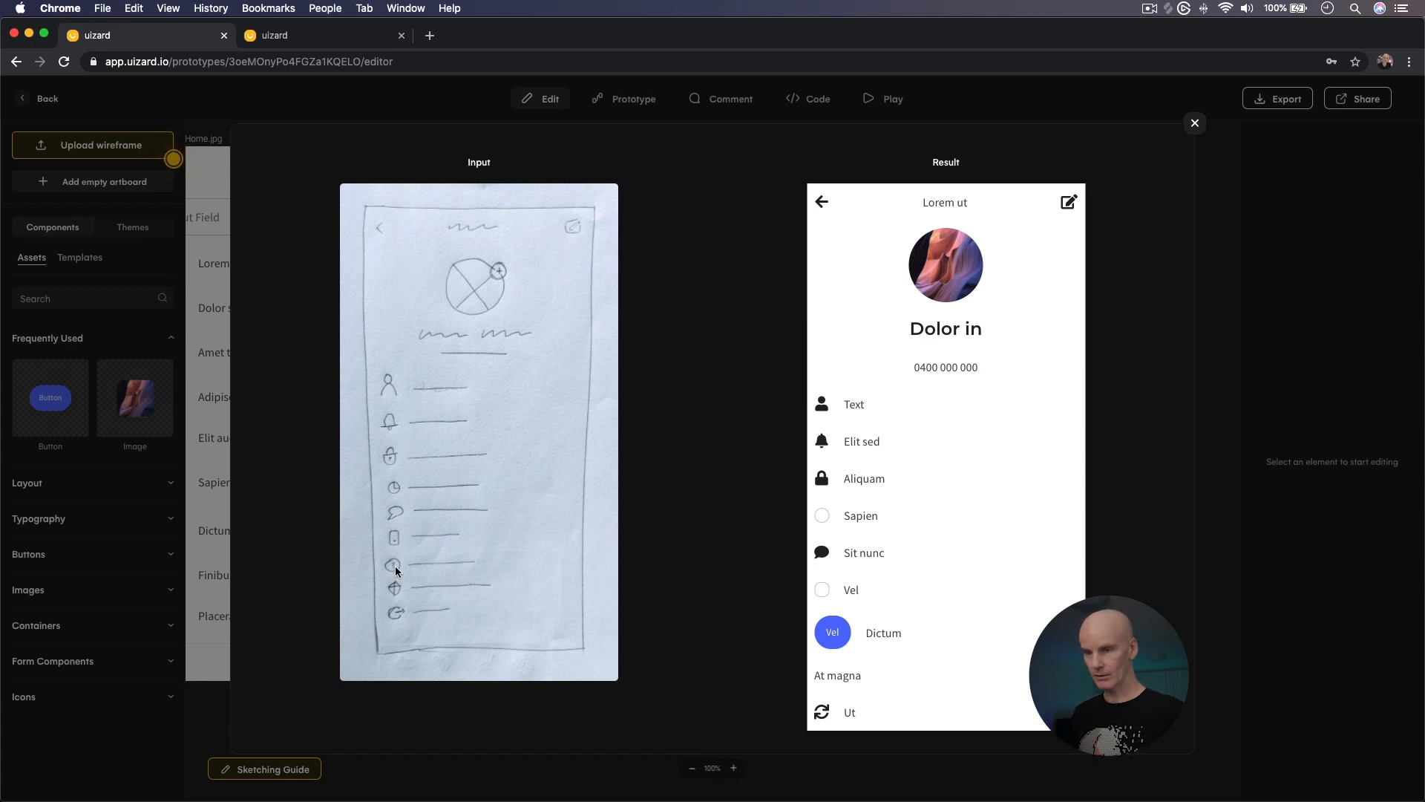
Replace the radio component beside Sapien on the Profile screen with a Chart pie icon
left_click(1194, 123)
left_click(516, 480)
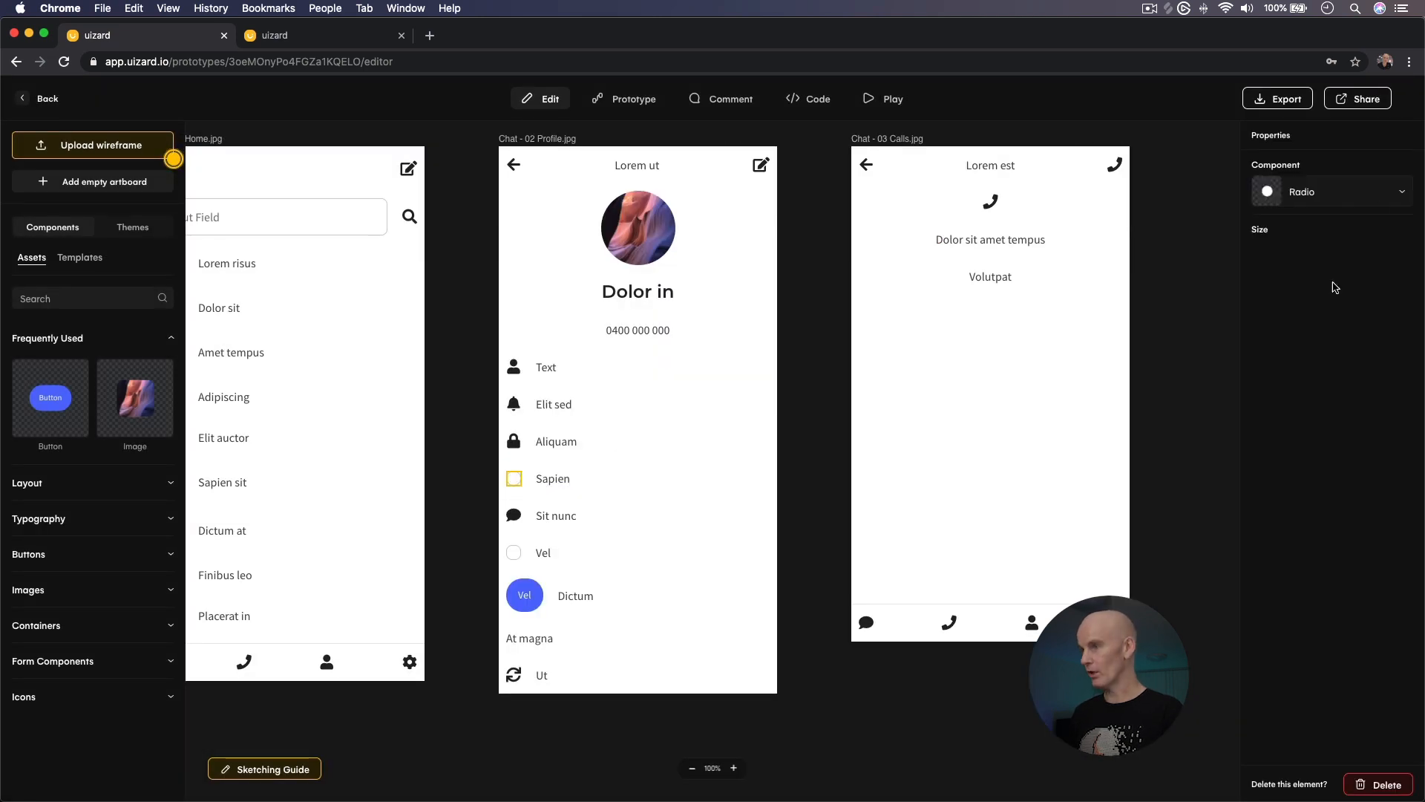
left_click(1327, 193)
type("icon")
left_click(1301, 269)
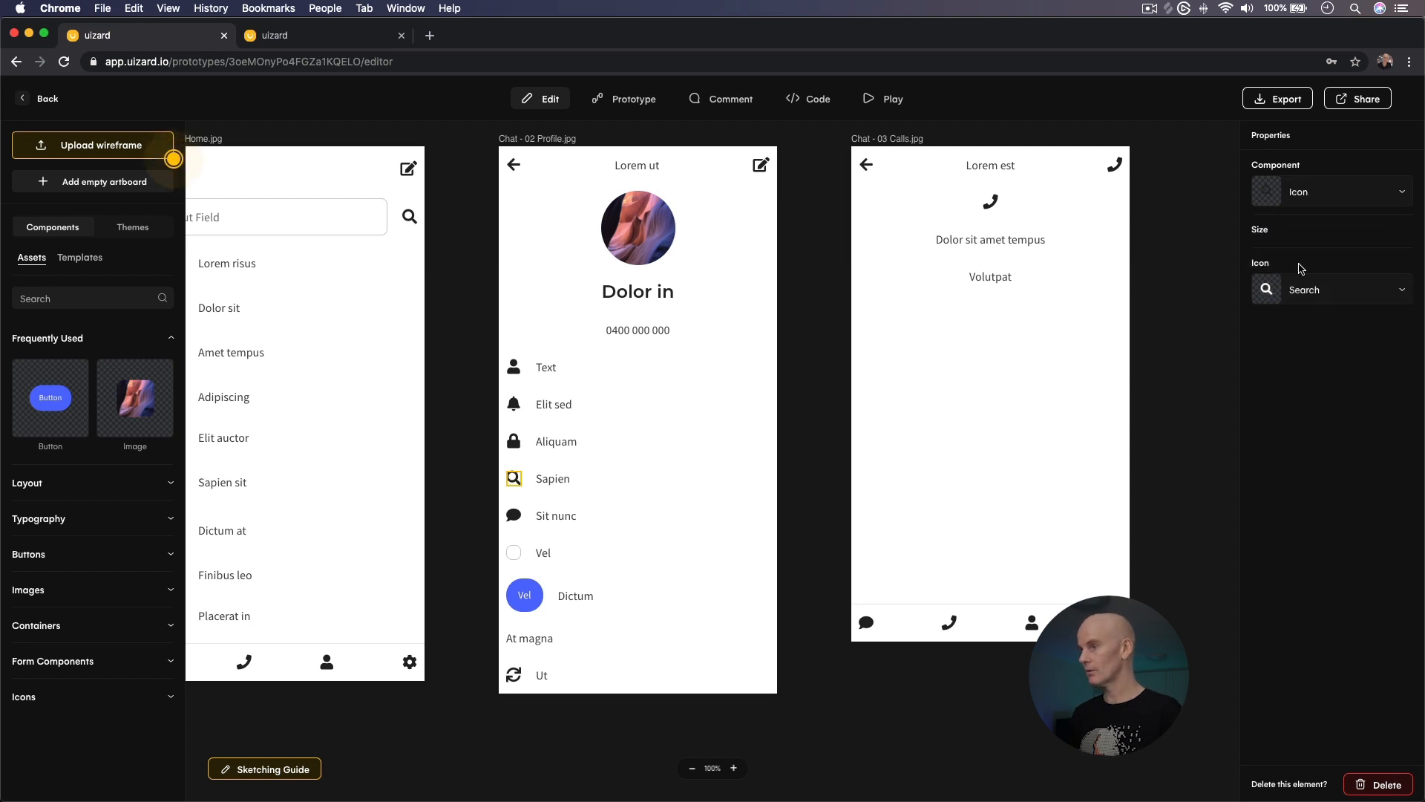
left_click(1304, 297)
type("chart")
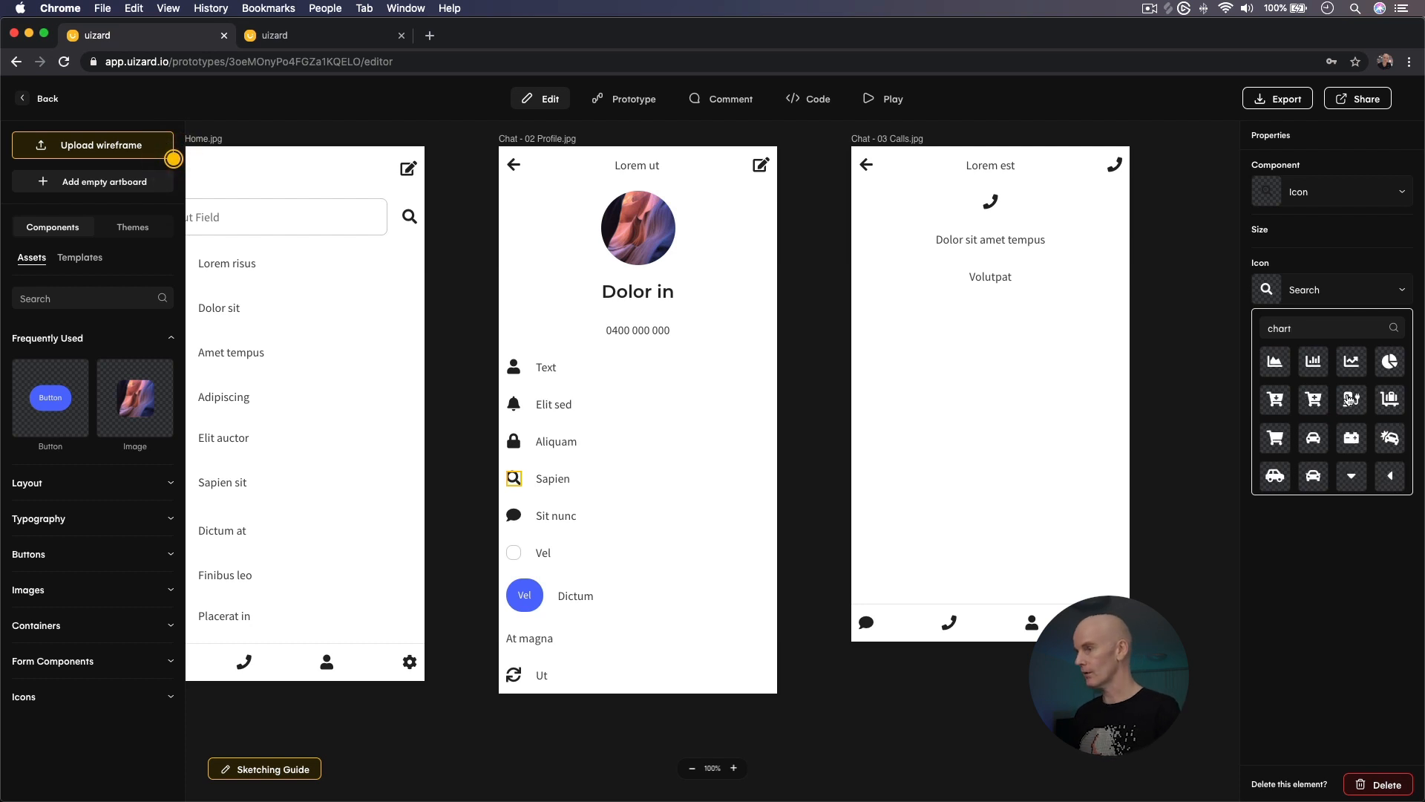
left_click(1394, 363)
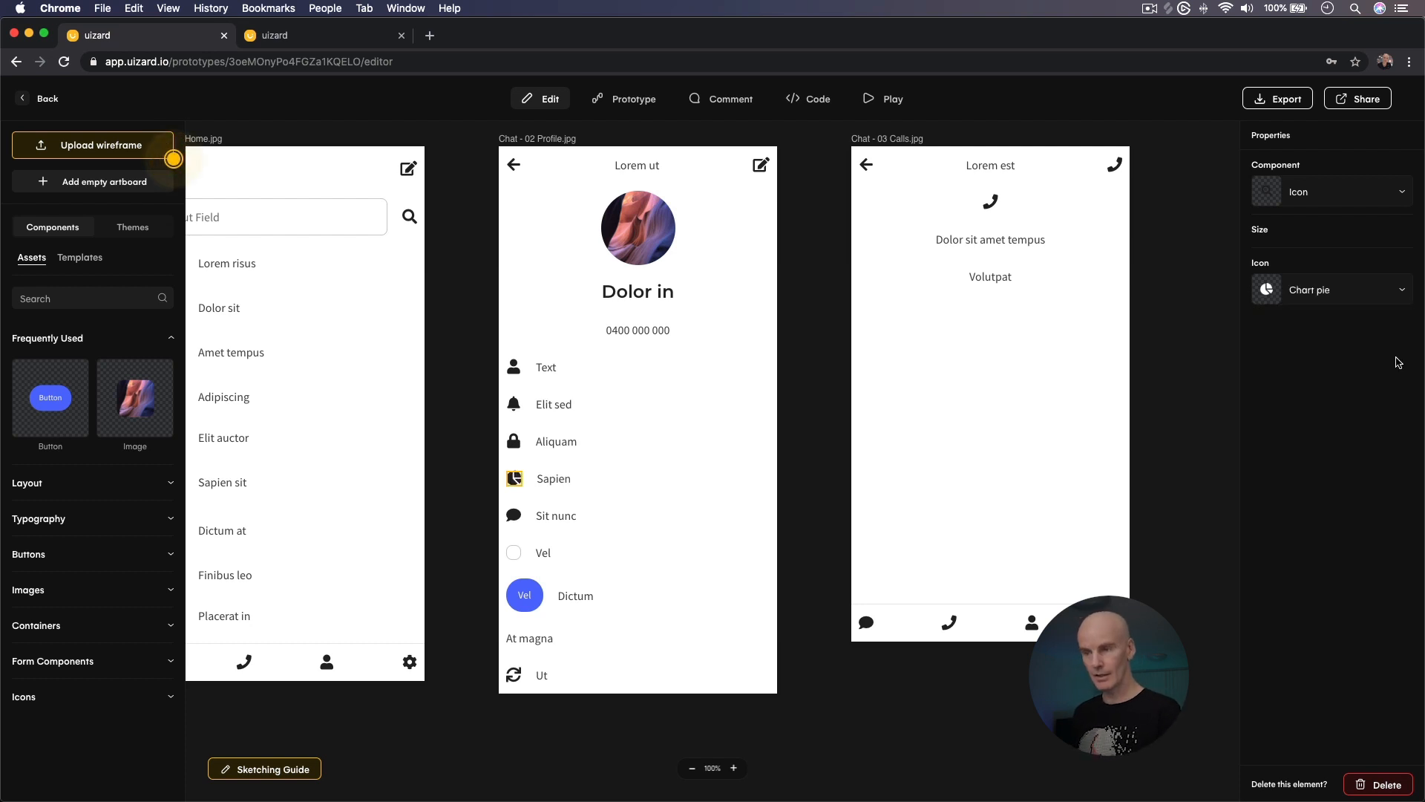
Replace the checkbox beside Vel on the Profile screen with a mobile phone icon
left_click(603, 555)
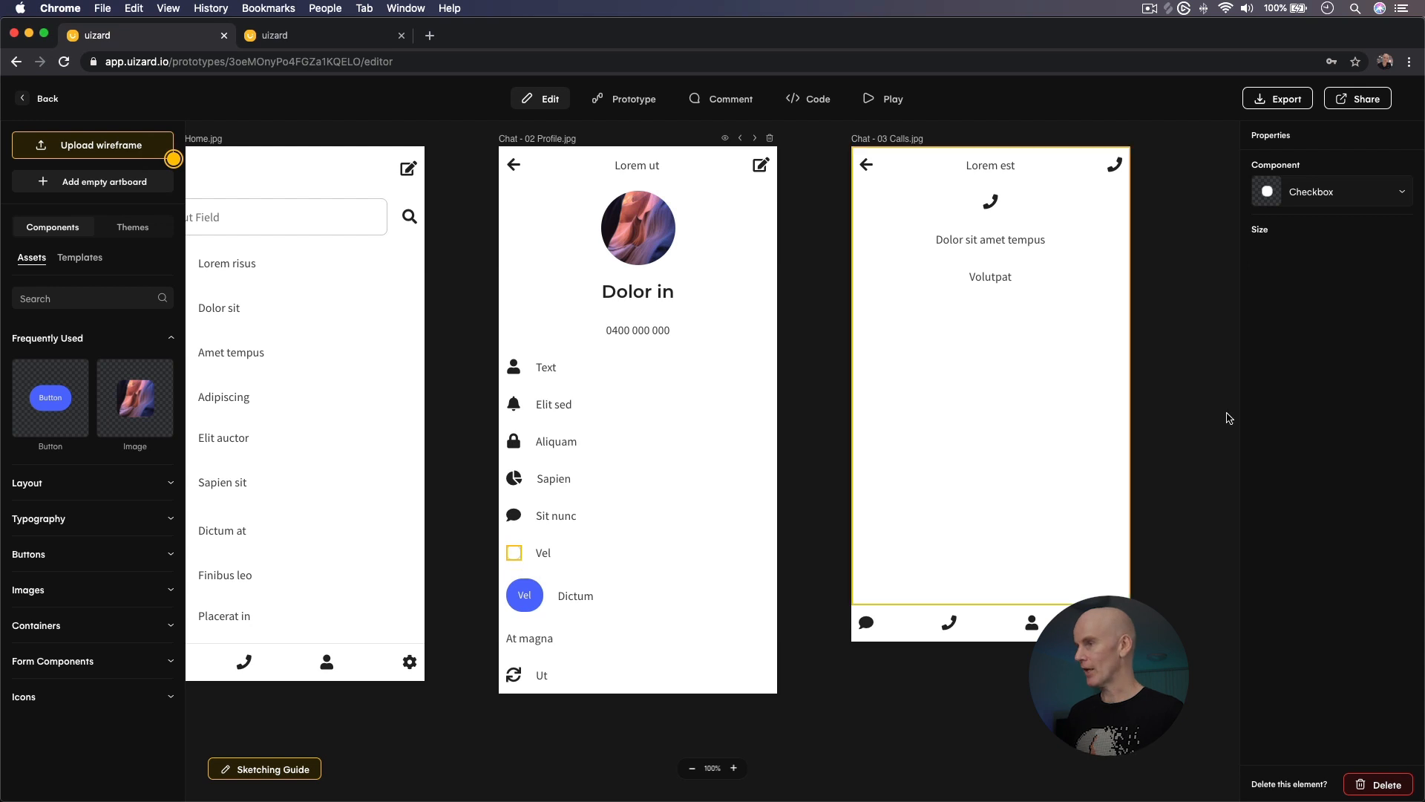
left_click(1365, 195)
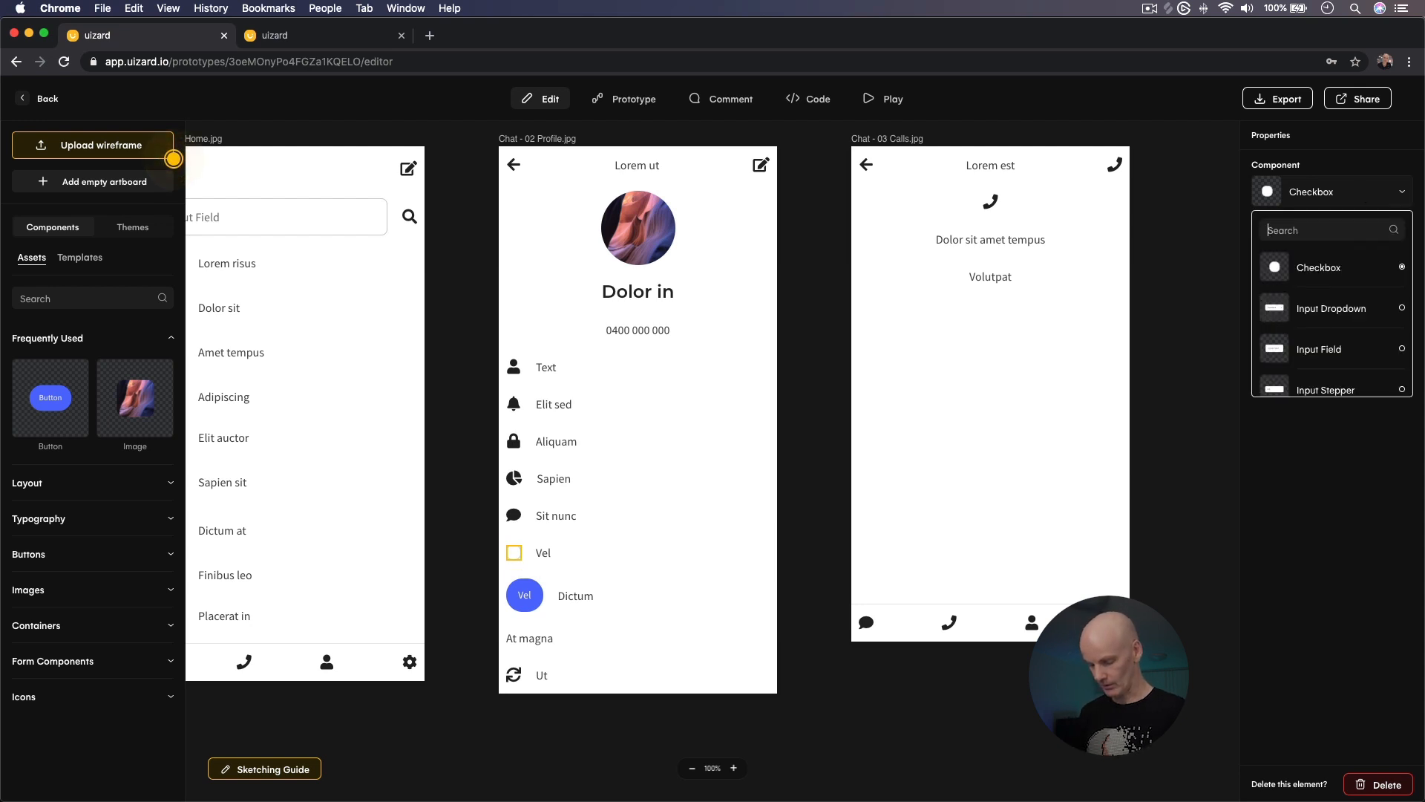
type("icon")
left_click(1323, 268)
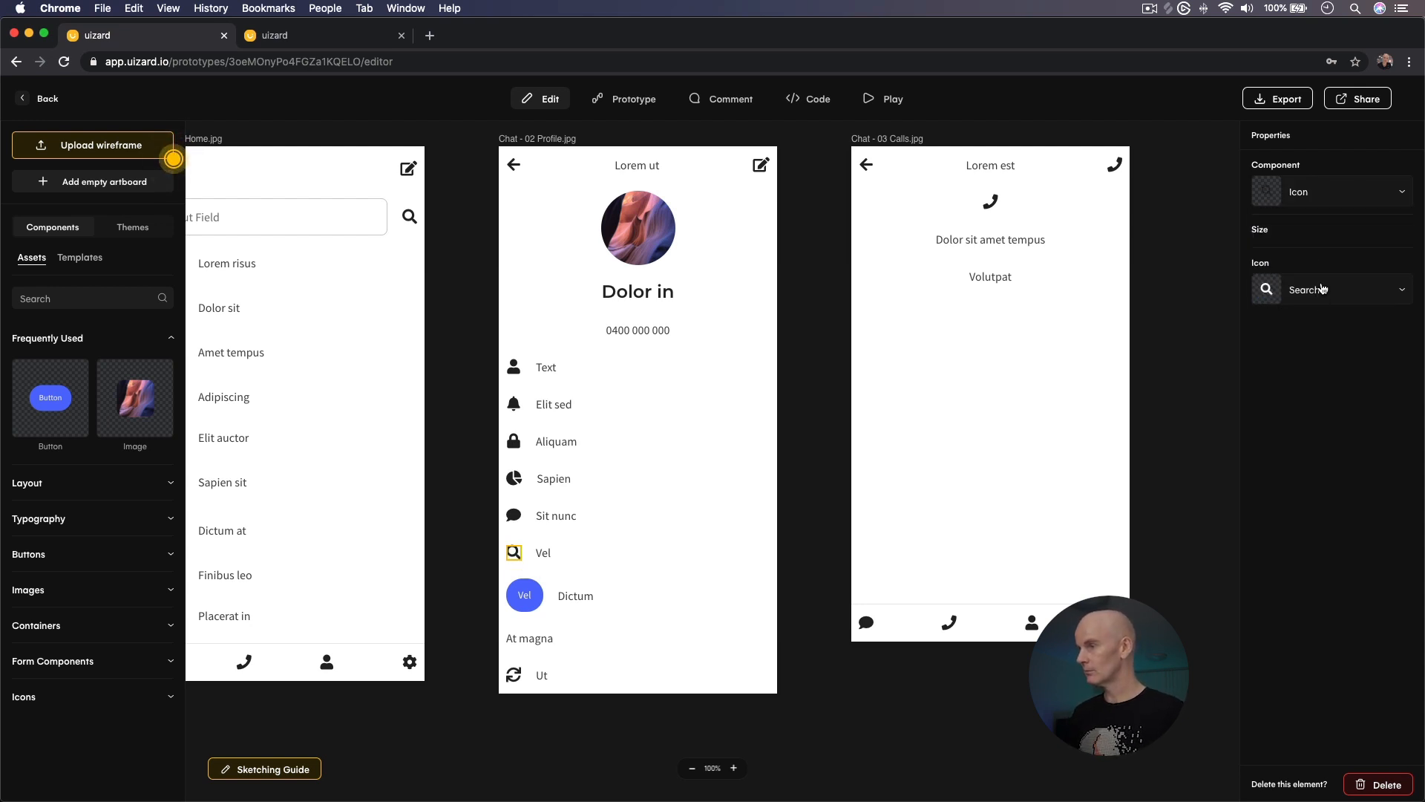
left_click(1323, 289)
type("mobile")
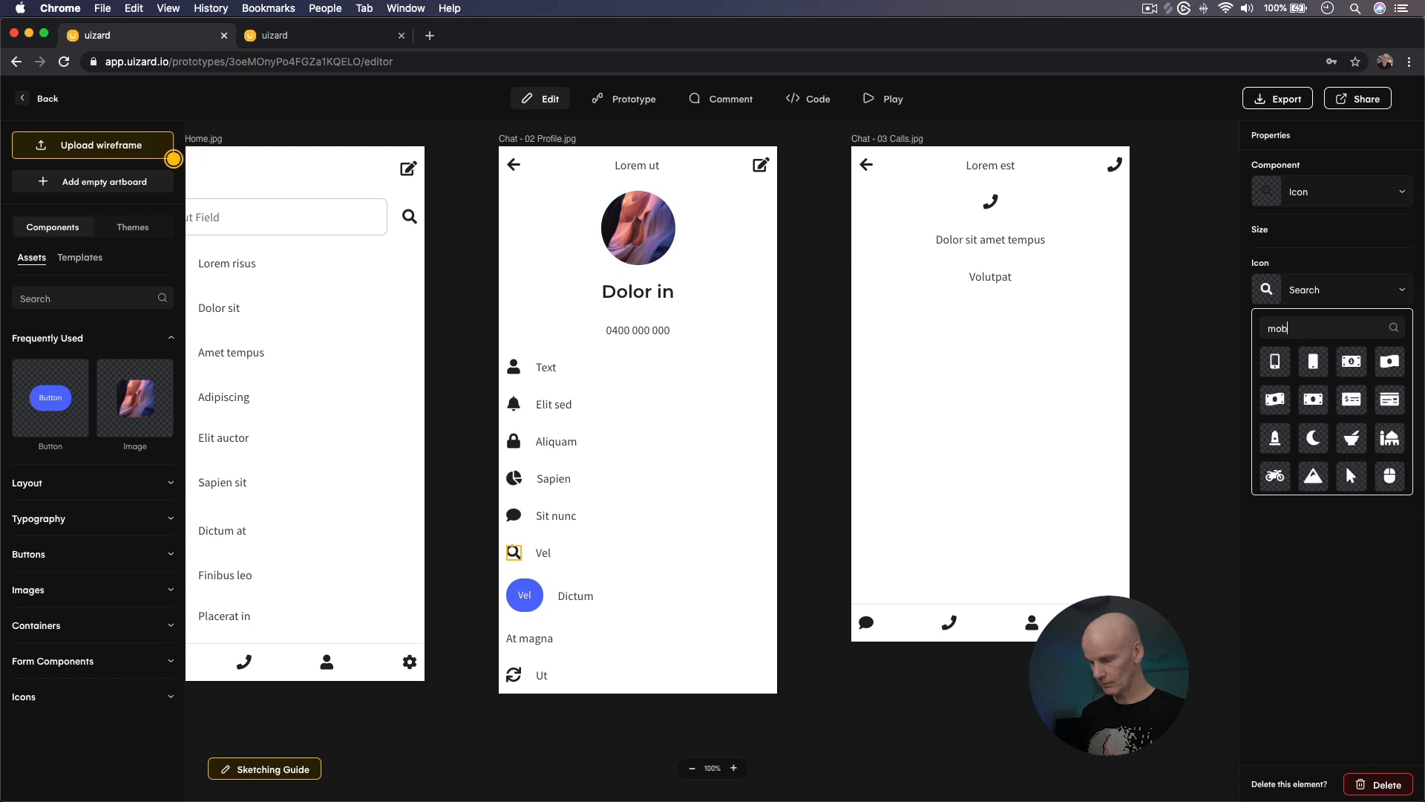
left_click(1274, 363)
Replace the blue Vel button beside Dictum on the Profile screen with a circled question mark icon
key("Tab")
left_click(1326, 204)
type("icon")
left_click(1326, 266)
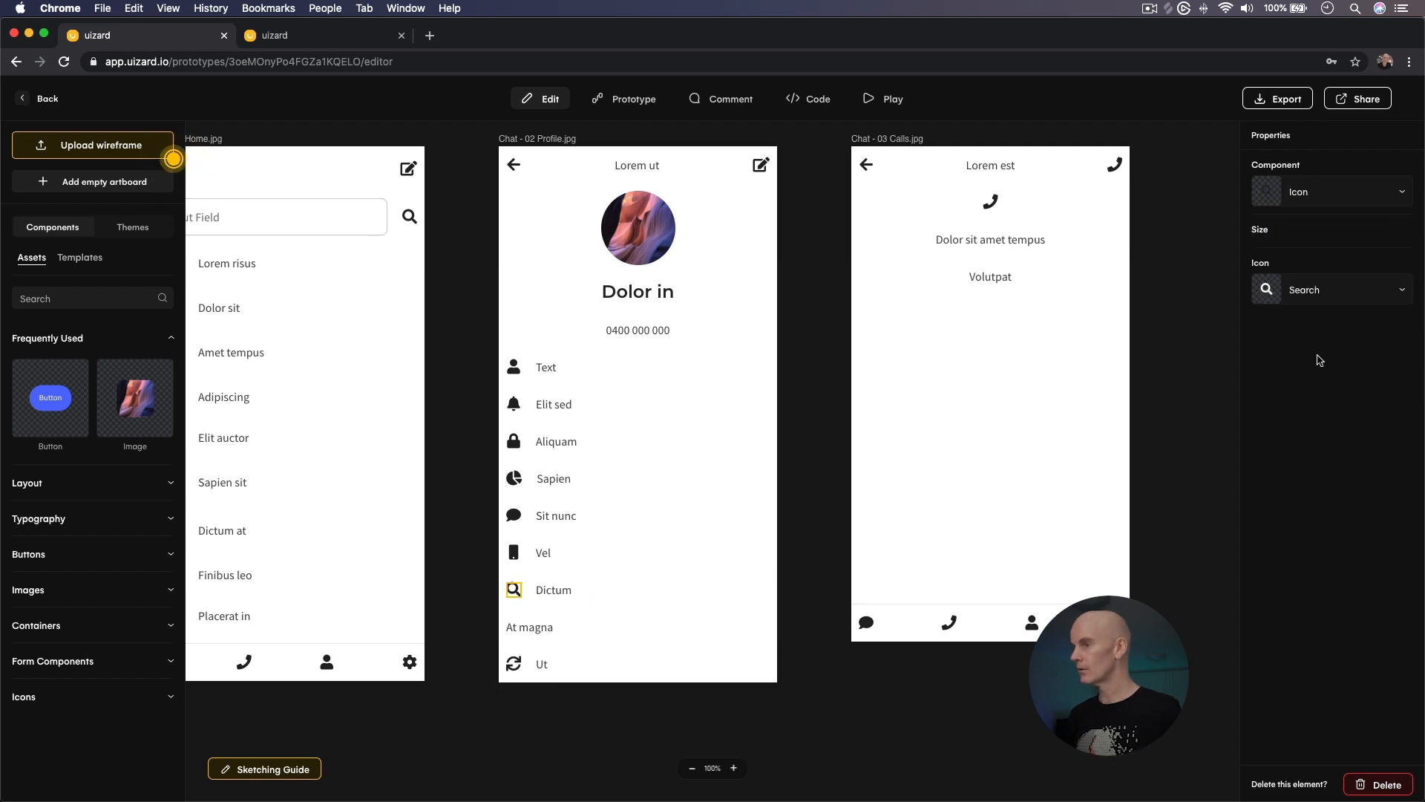
left_click(1322, 292)
type("help")
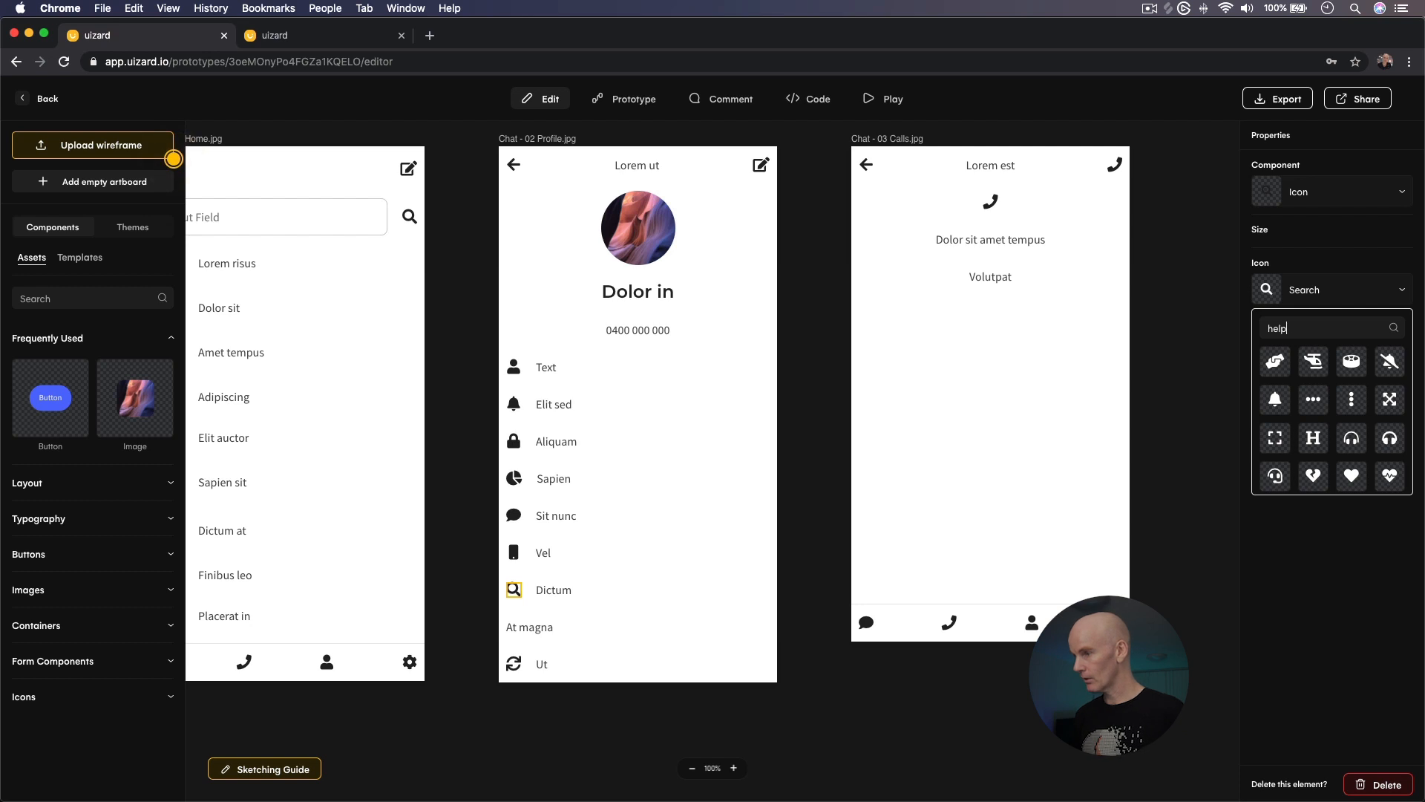
key("BackSpace")
key("BackSpace")
key("BackSpace")
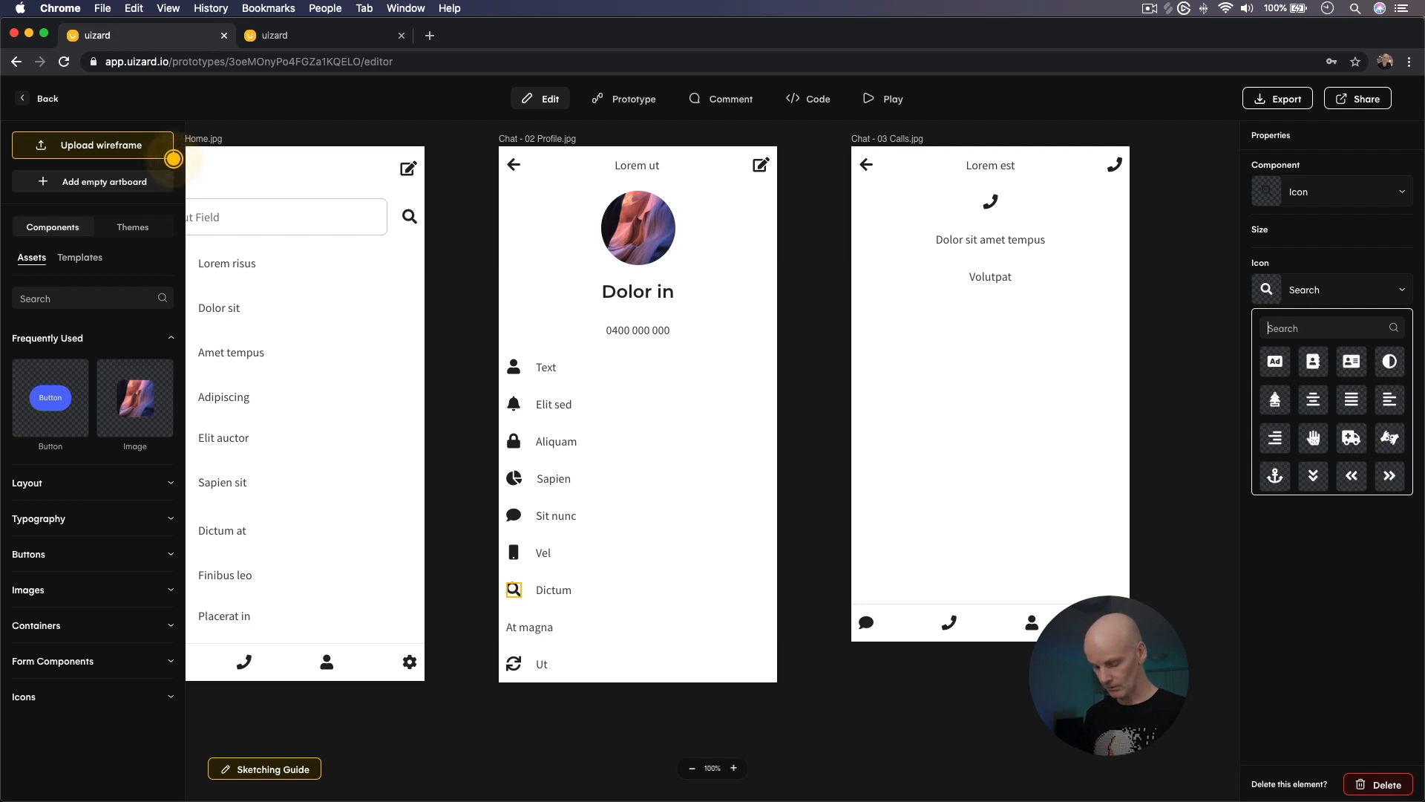
type("question")
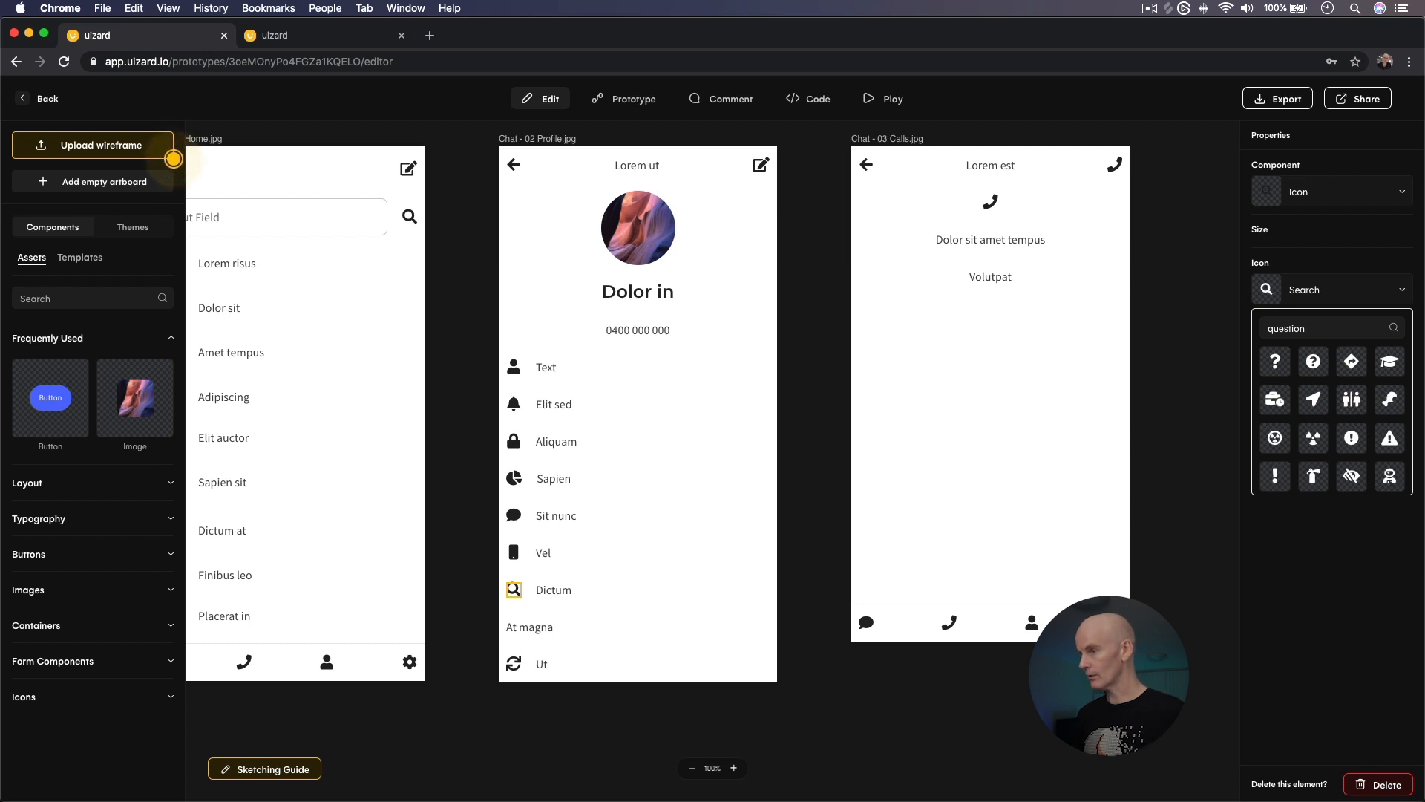
left_click(1313, 361)
Remove the At magna row from the Profile screen's list
left_click(525, 628)
left_click(614, 626)
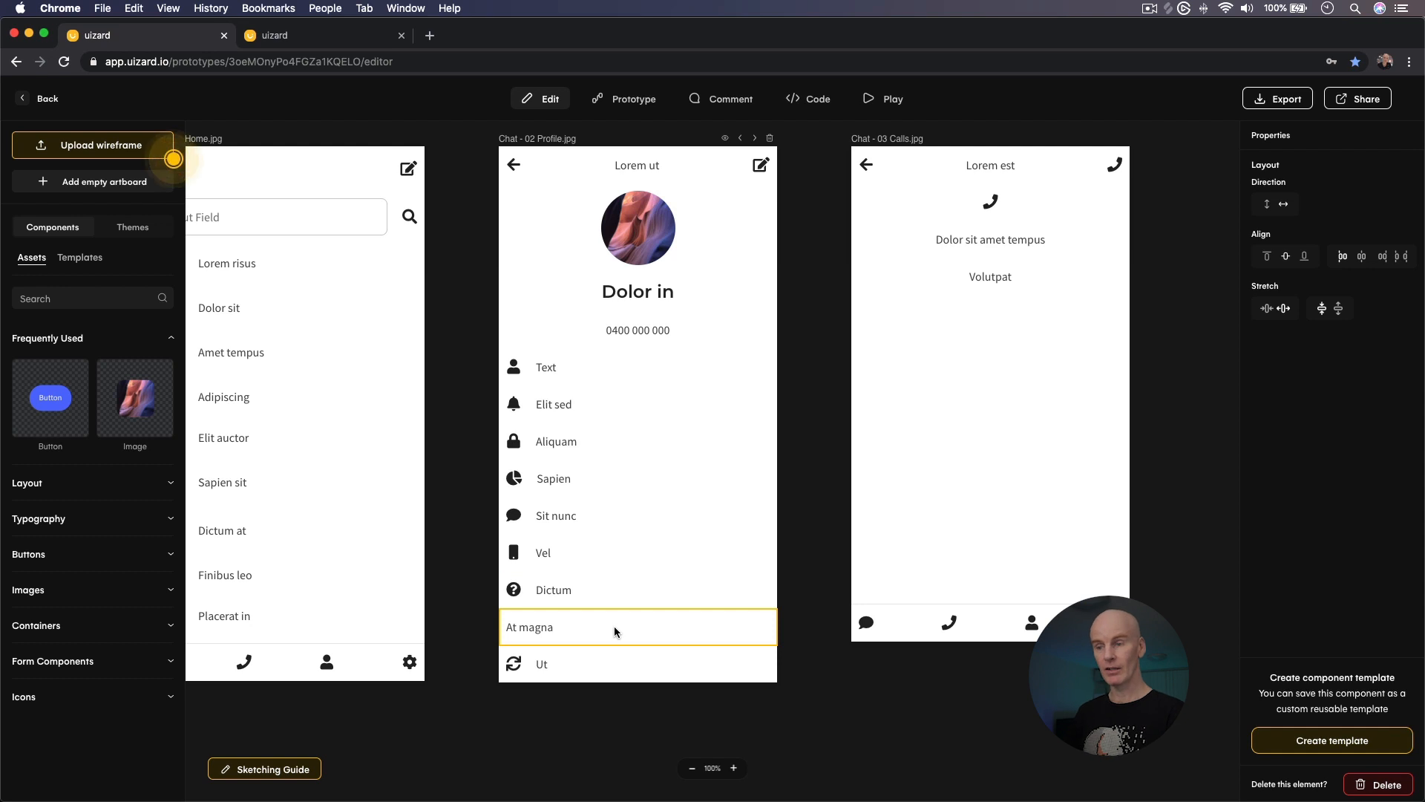
left_click(1377, 785)
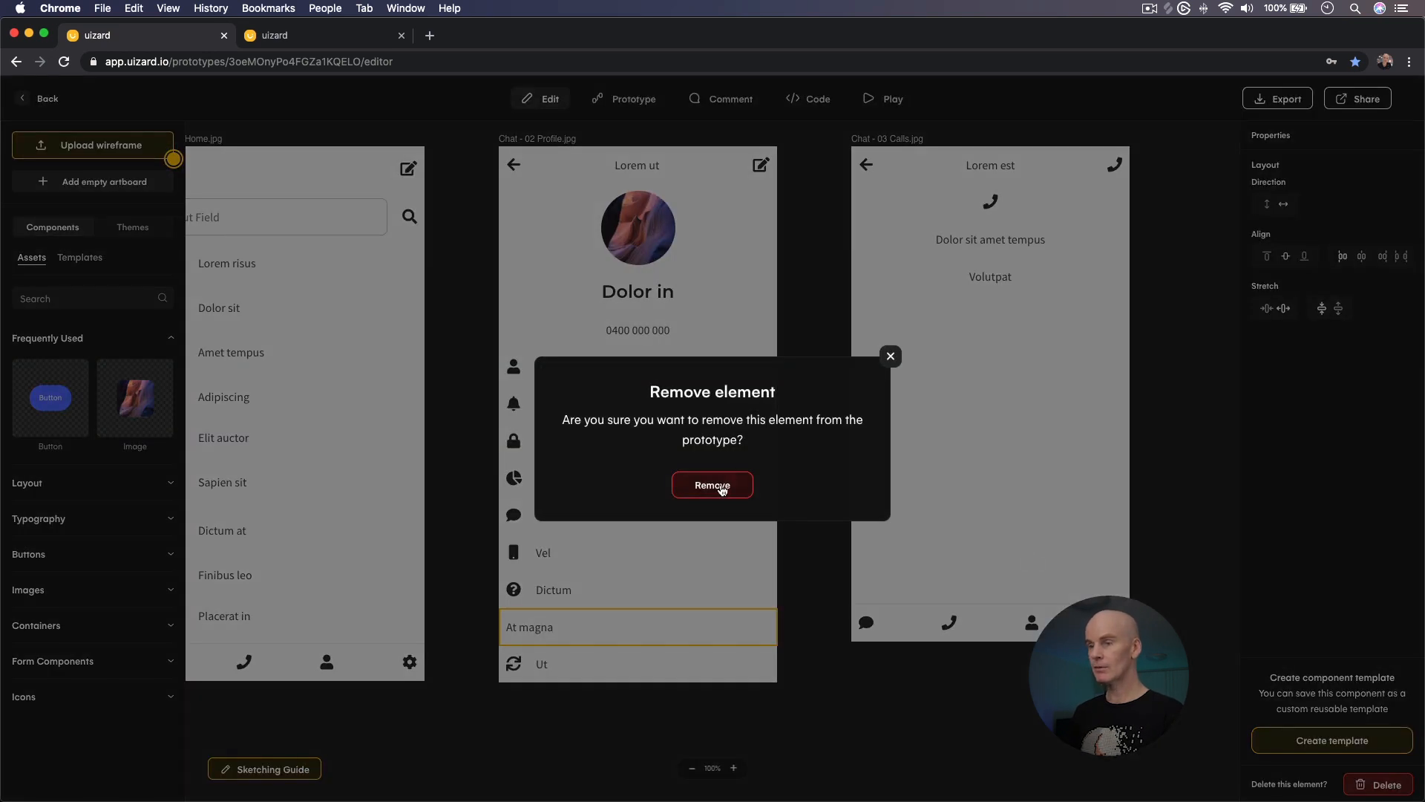
left_click(712, 485)
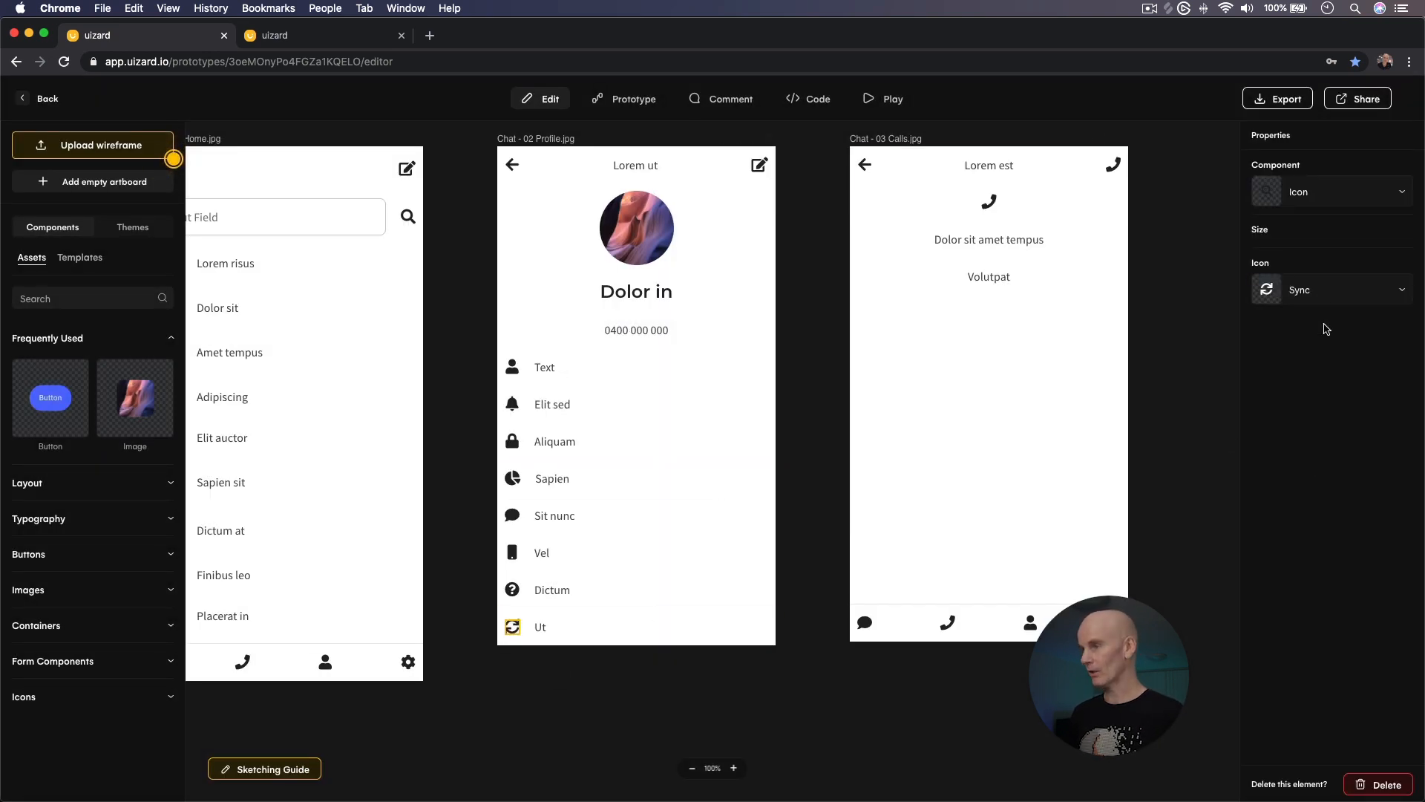
Change the sync icon beside Ut on the Profile screen to Long arrow alt right
left_click(1325, 295)
type("logout")
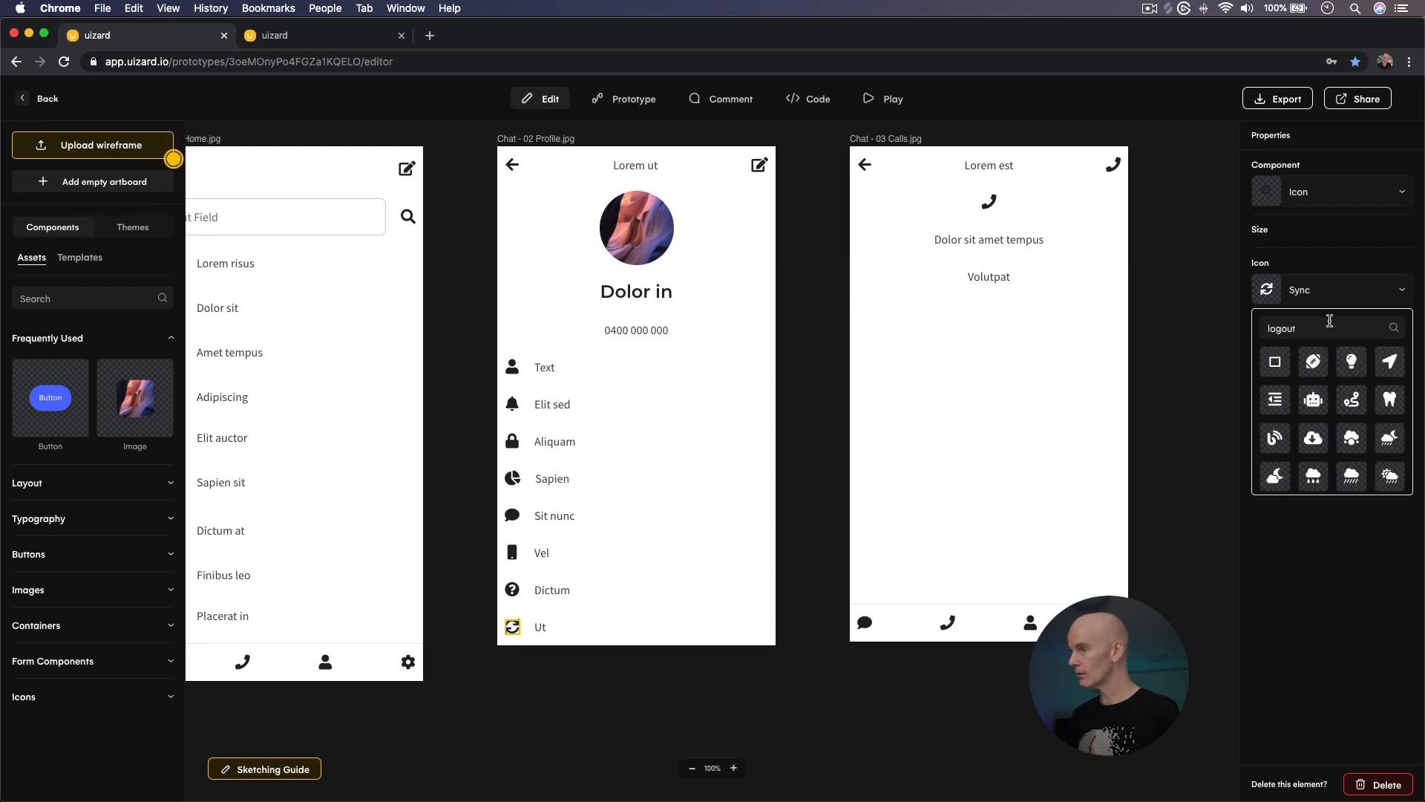
key("BackSpace")
key("BackSpace")
key("BackSpace")
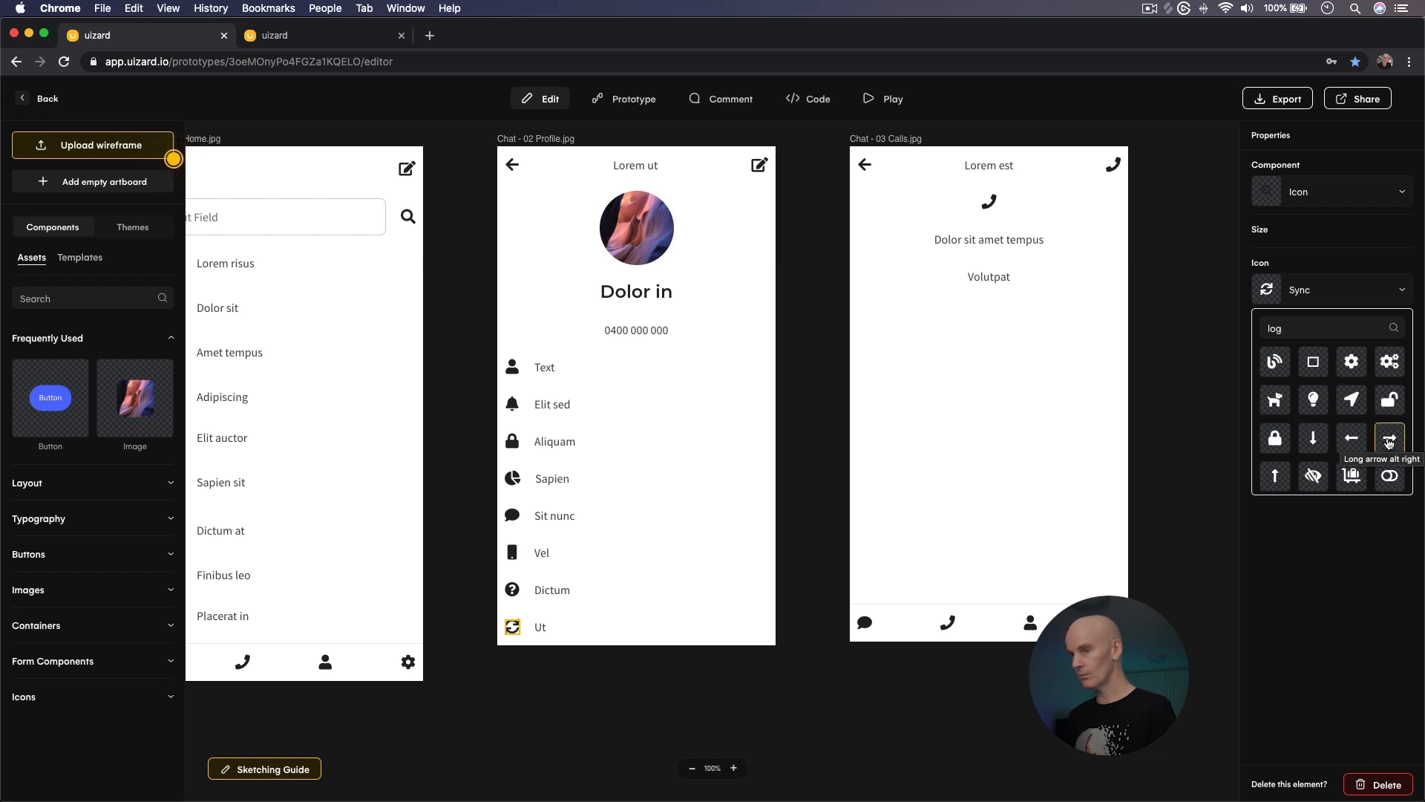
left_click(1390, 439)
left_click(837, 426)
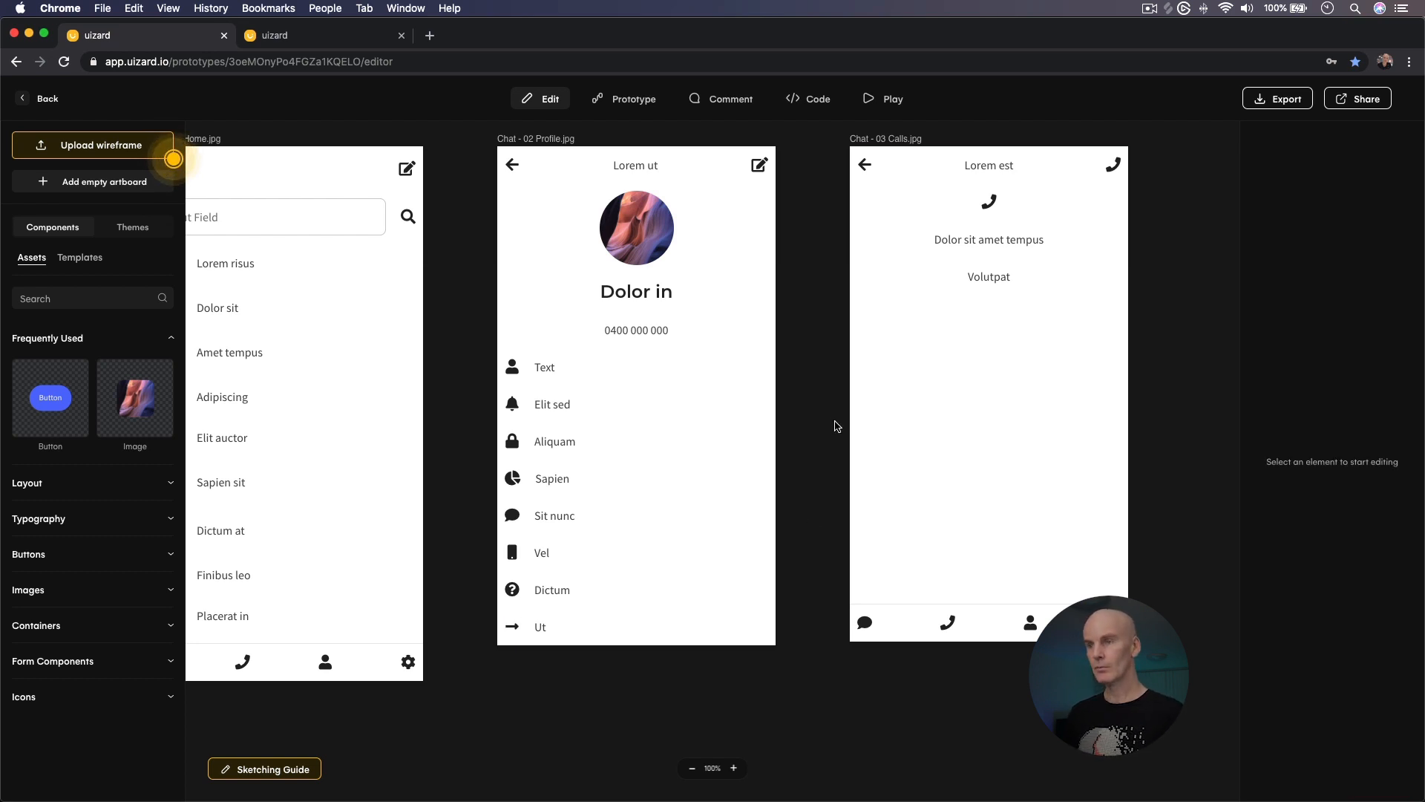
Set the Dolor sit amet tempus text on the Calls screen to the H3 N100 style
scroll(820, 419, "right", 5)
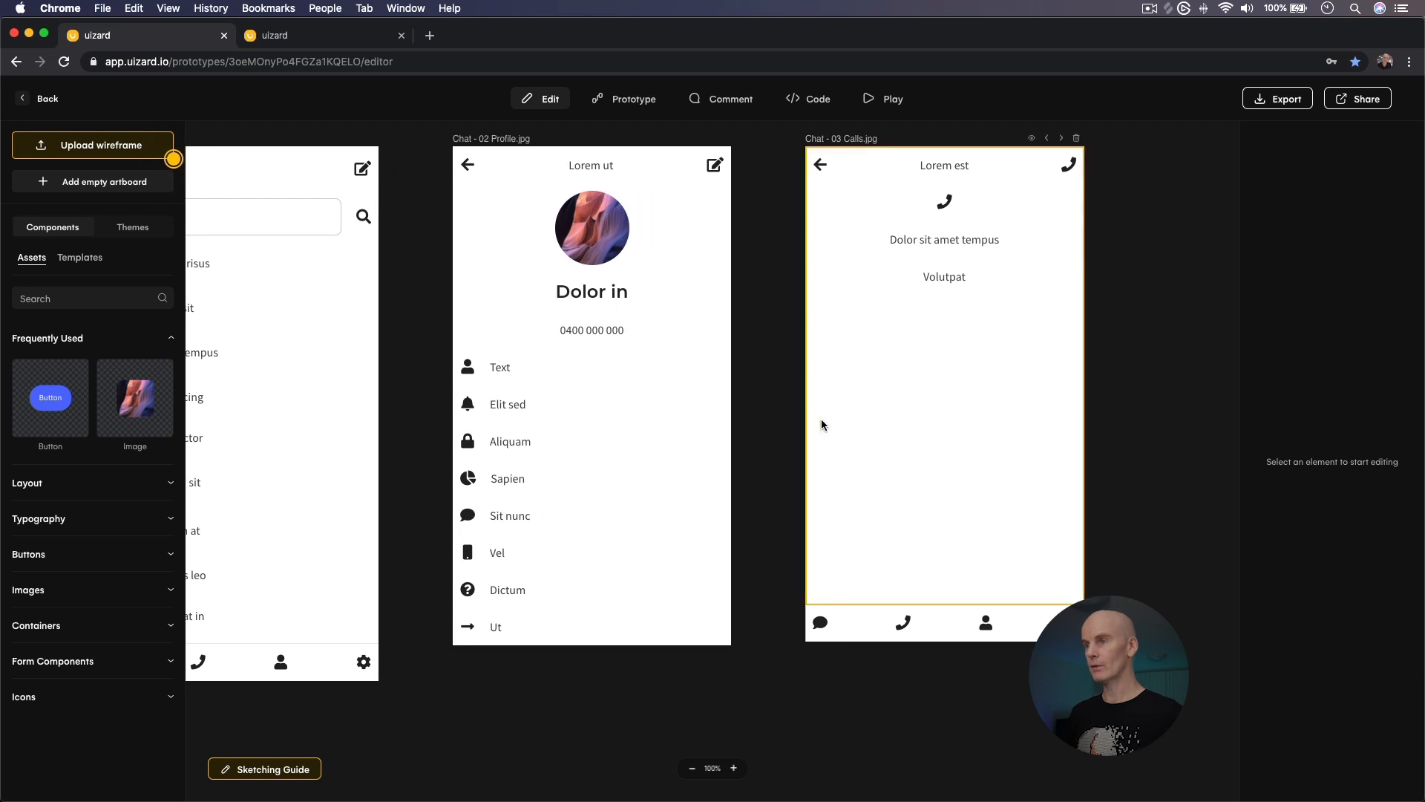
left_click(715, 248)
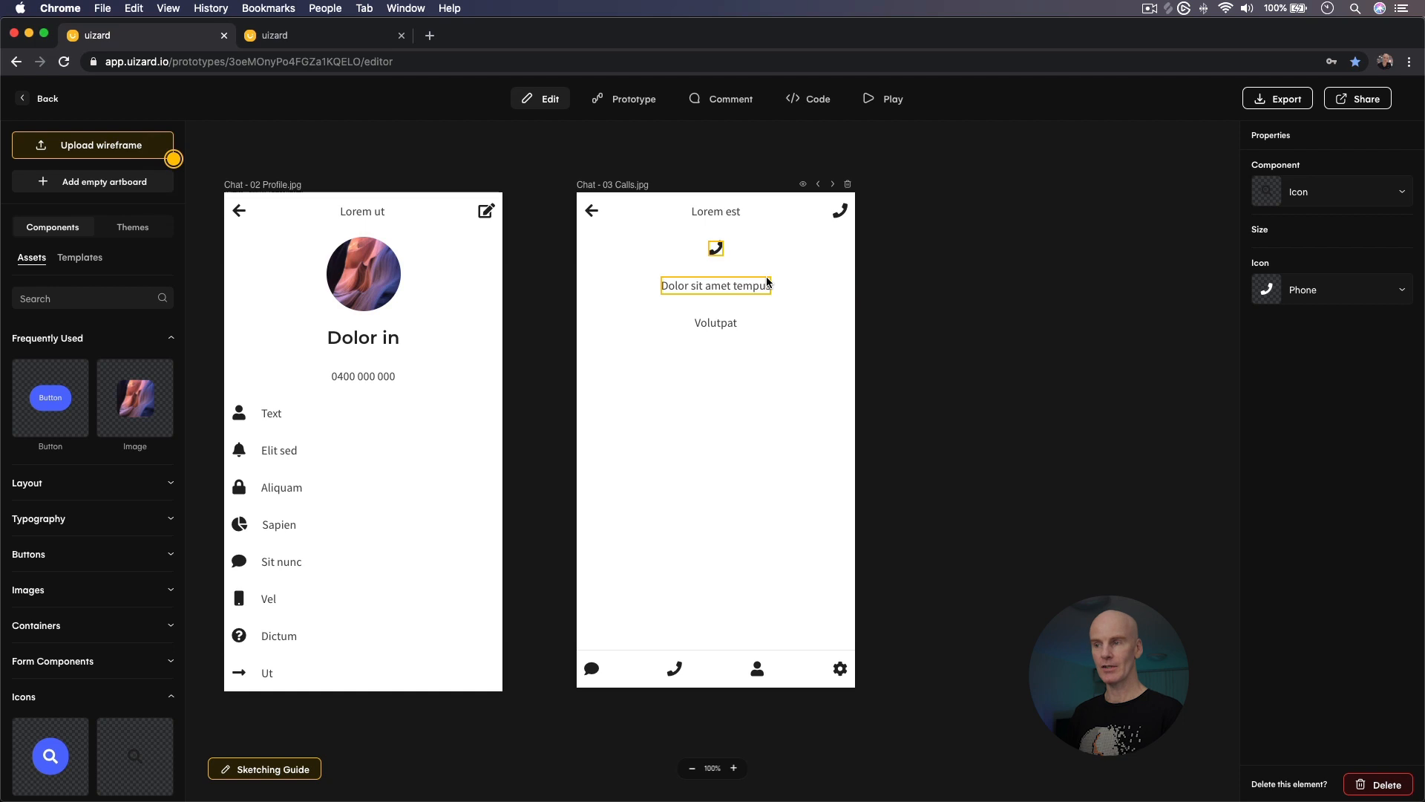
left_click(724, 288)
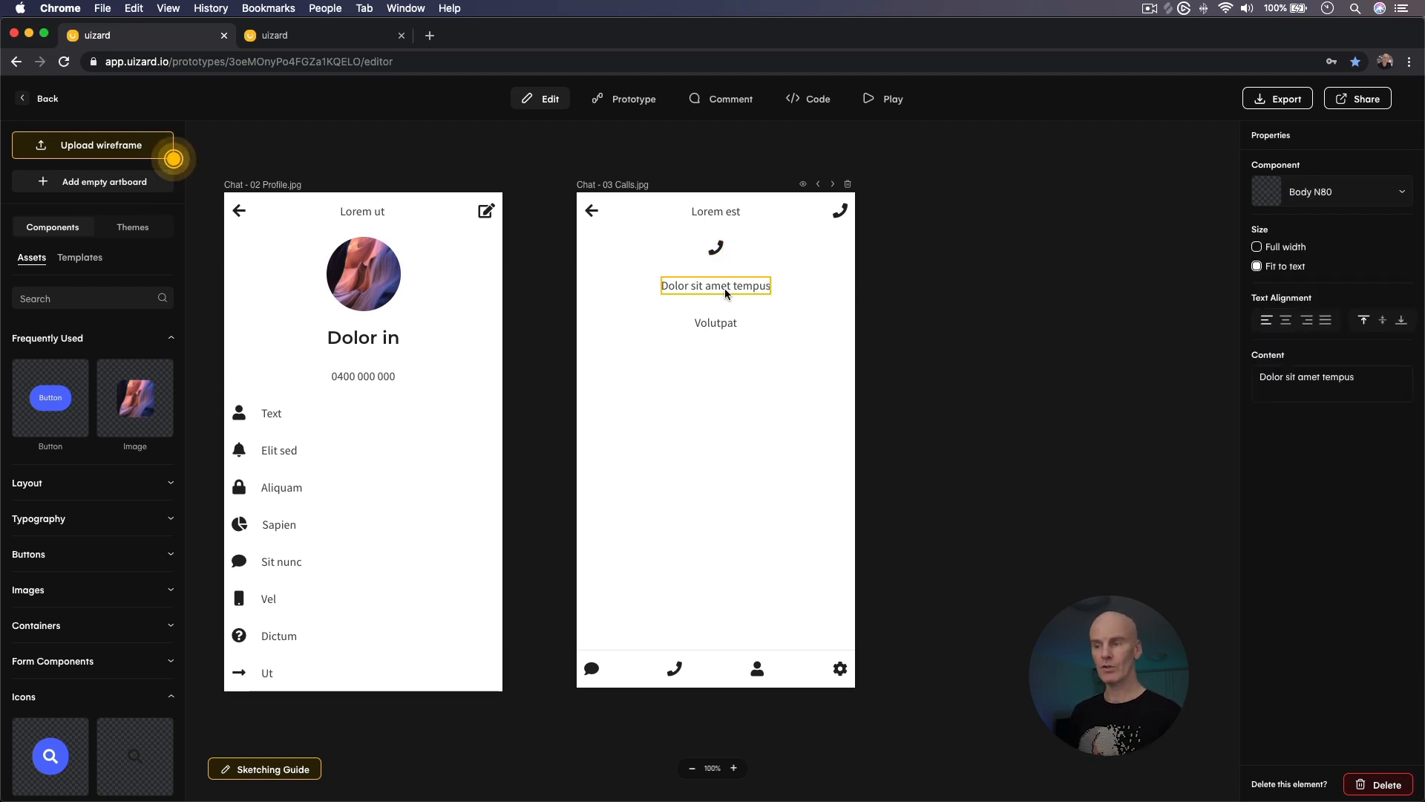
left_click(719, 309)
left_click(716, 285)
left_click(1333, 193)
scroll(1330, 351, "down", 3)
scroll(1327, 344, "up", 2)
left_click(1332, 337)
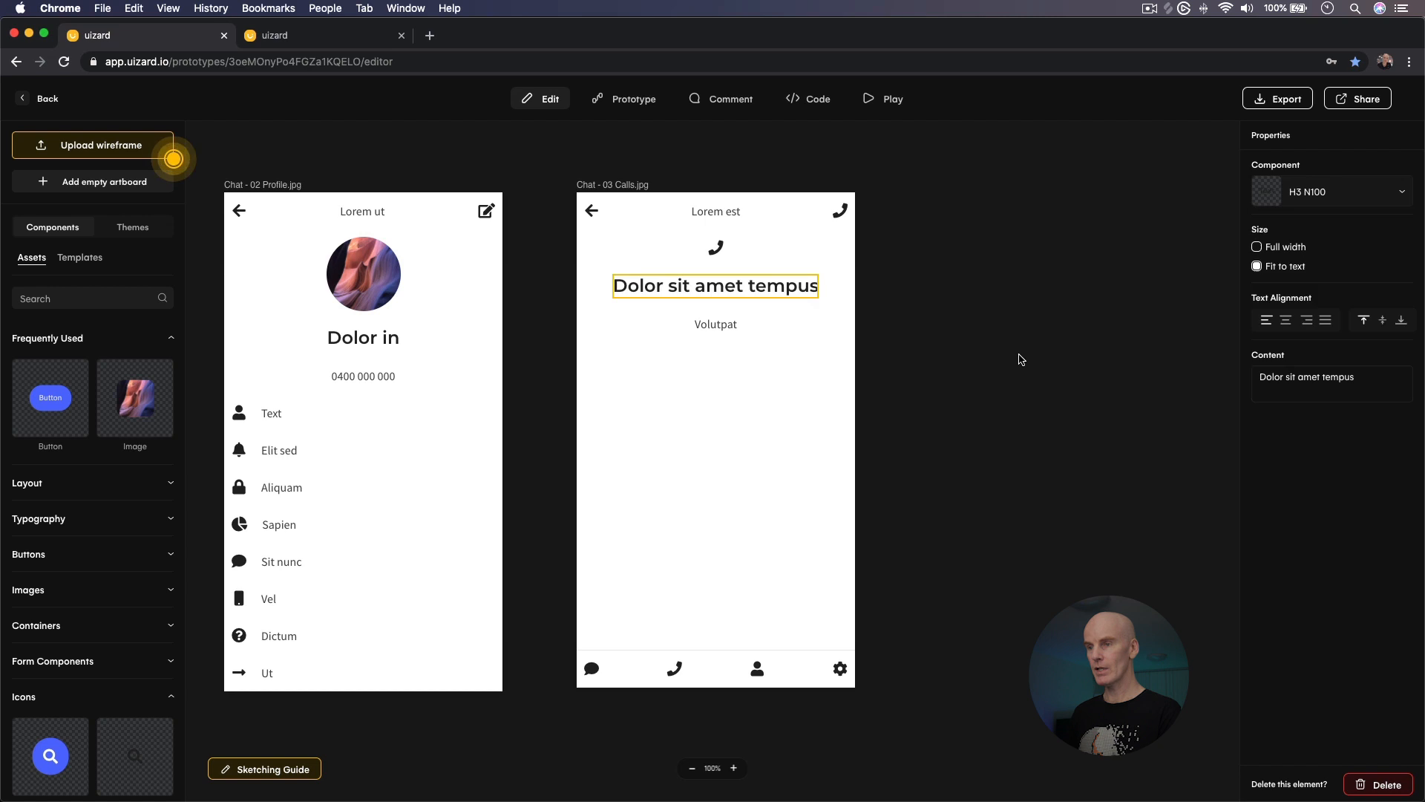
left_click(954, 335)
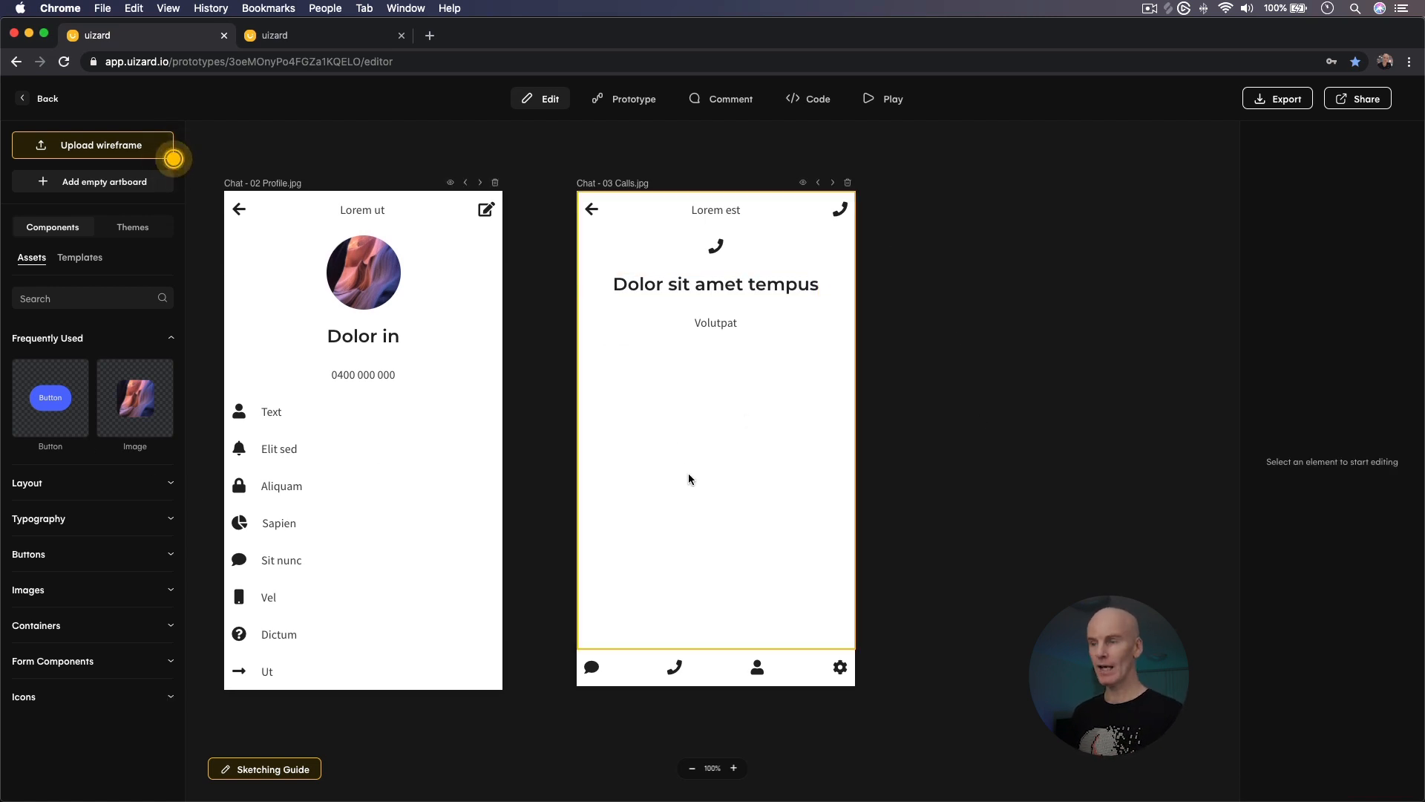
Add a full-width primary button below the Volutpat text on the Calls screen
left_click(71, 556)
left_click_drag(67, 595, 716, 369)
left_click(1283, 249)
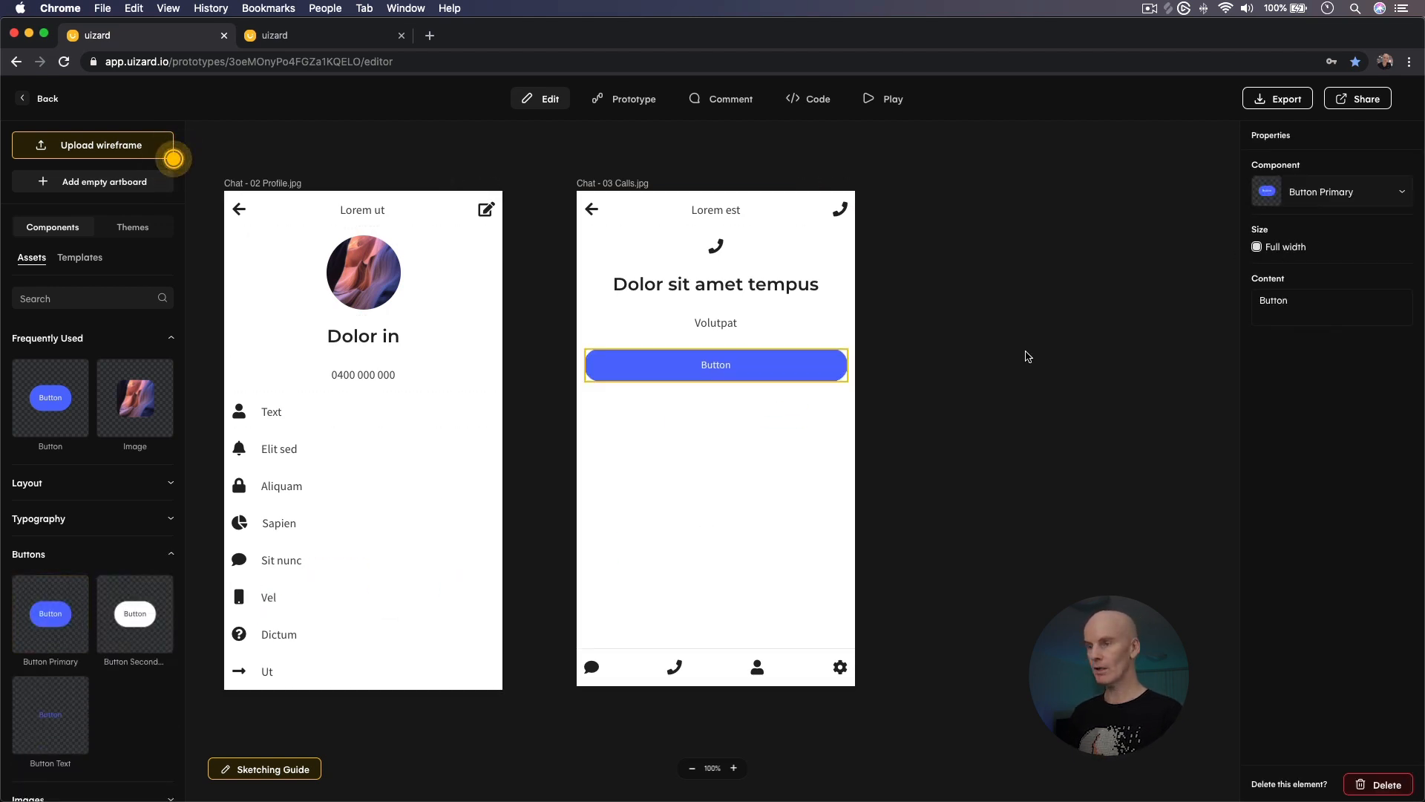
left_click(996, 302)
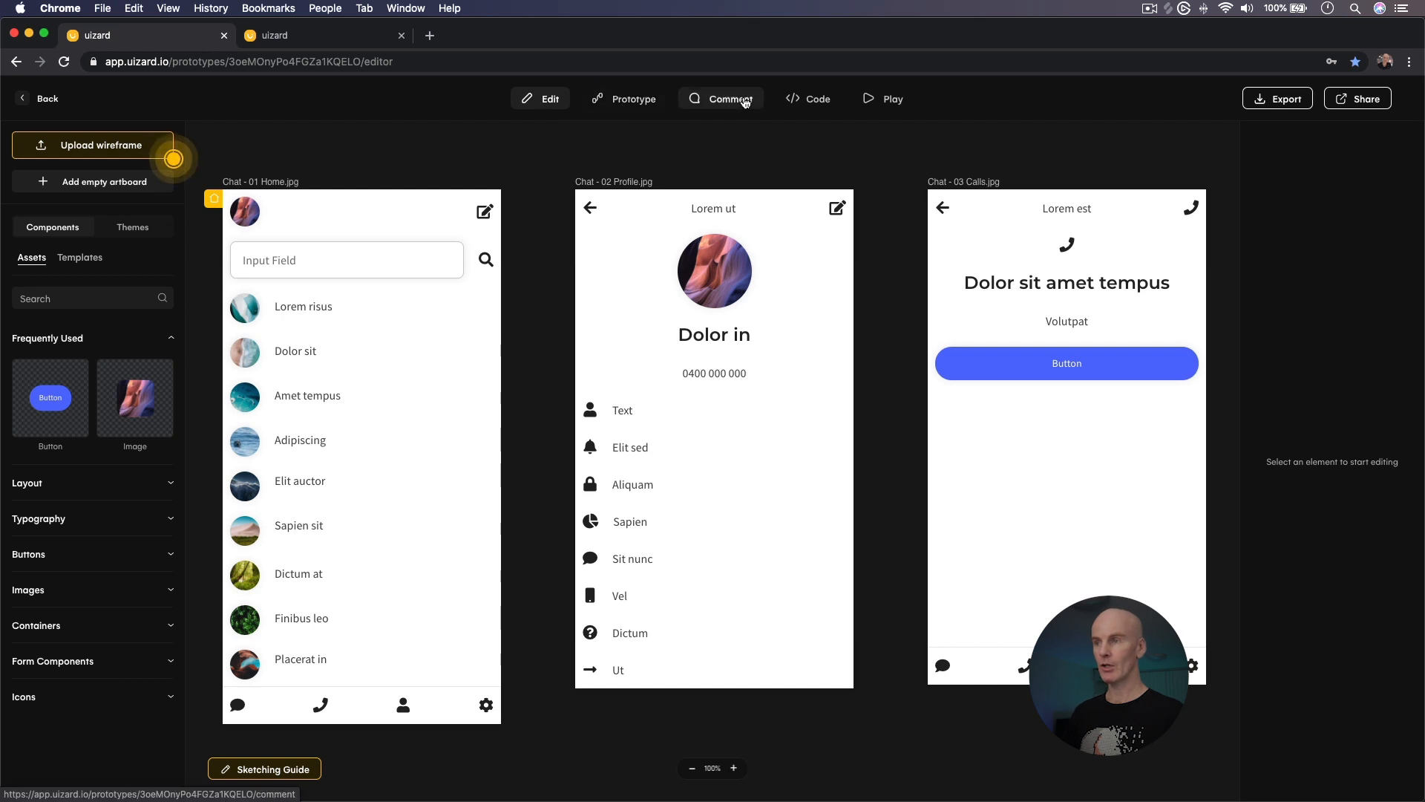
In the prototype flow, link the Home screen's avatar to Profile and the Profile screen's back arrow to Home
left_click(622, 102)
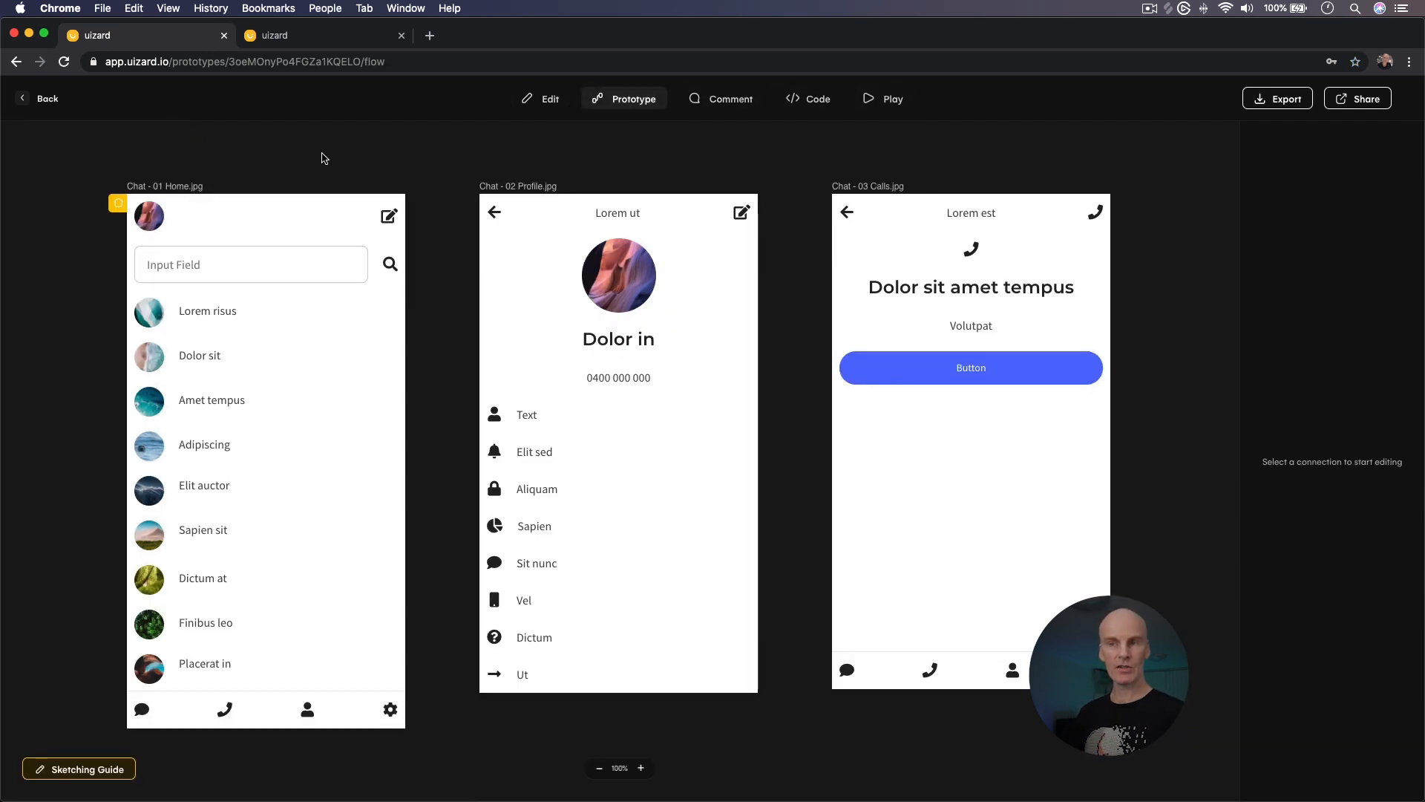
left_click(152, 223)
left_click_drag(164, 216, 490, 313)
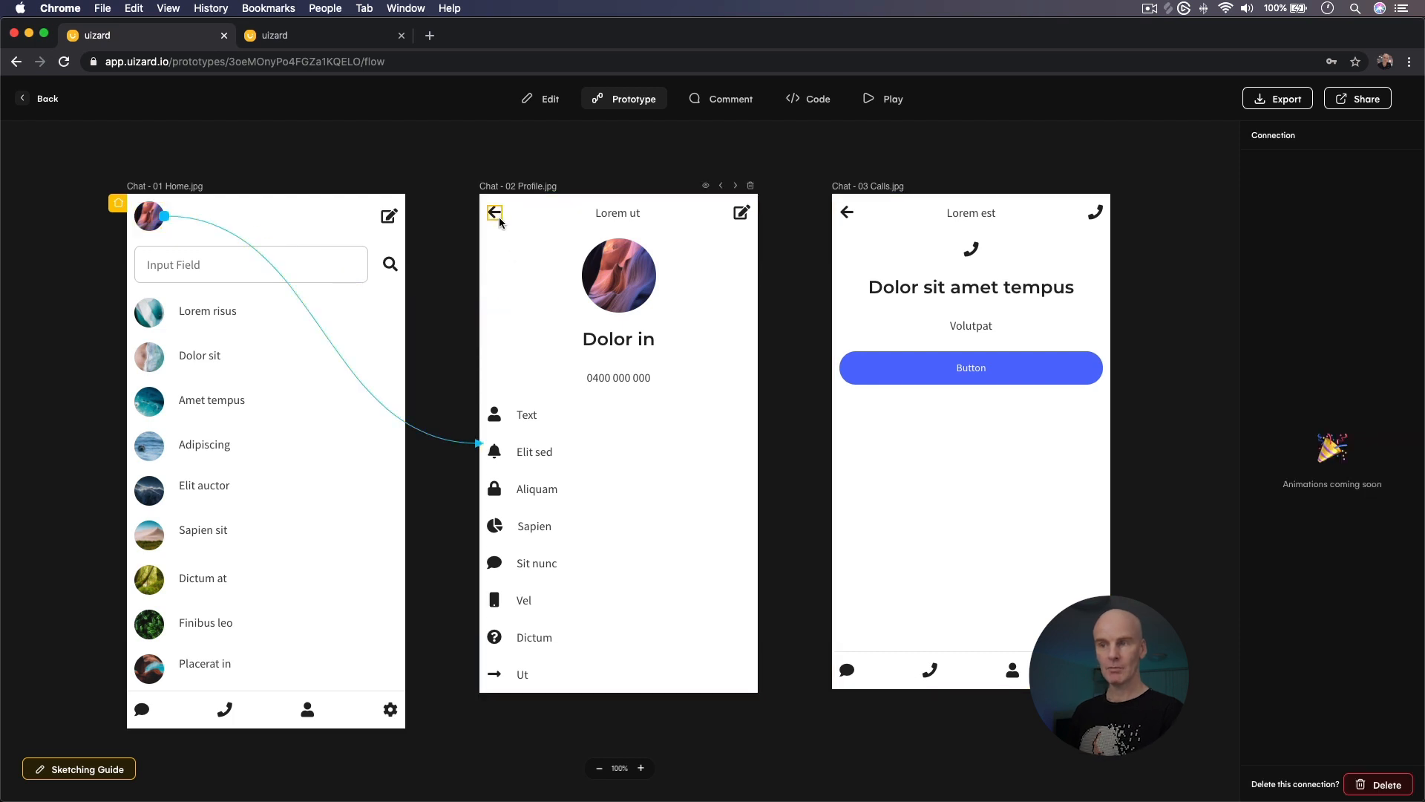
left_click_drag(496, 216, 401, 259)
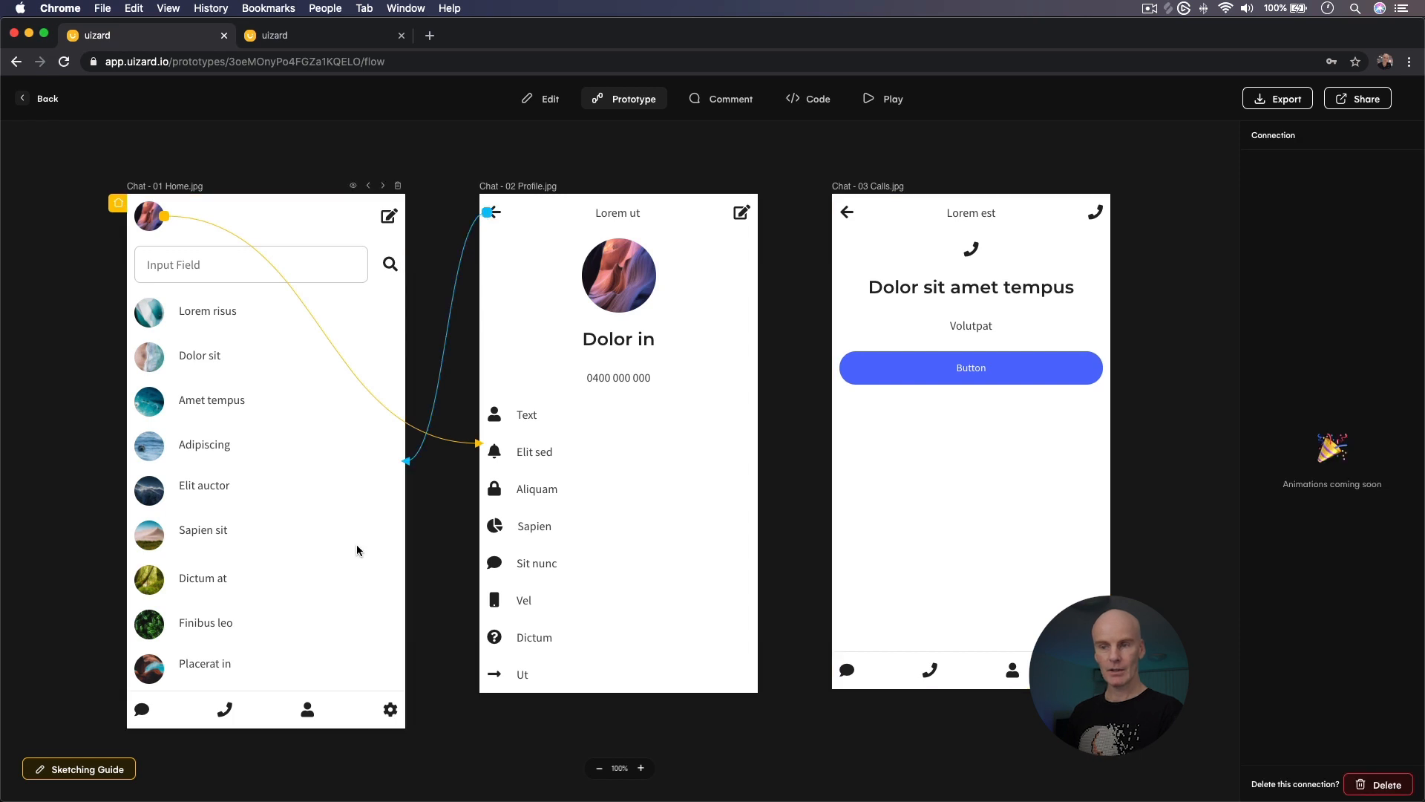
Link the Home screen's phone icon to Calls and the Calls screen's back arrow to Home
left_click_drag(224, 709, 890, 442)
left_click_drag(846, 212, 385, 413)
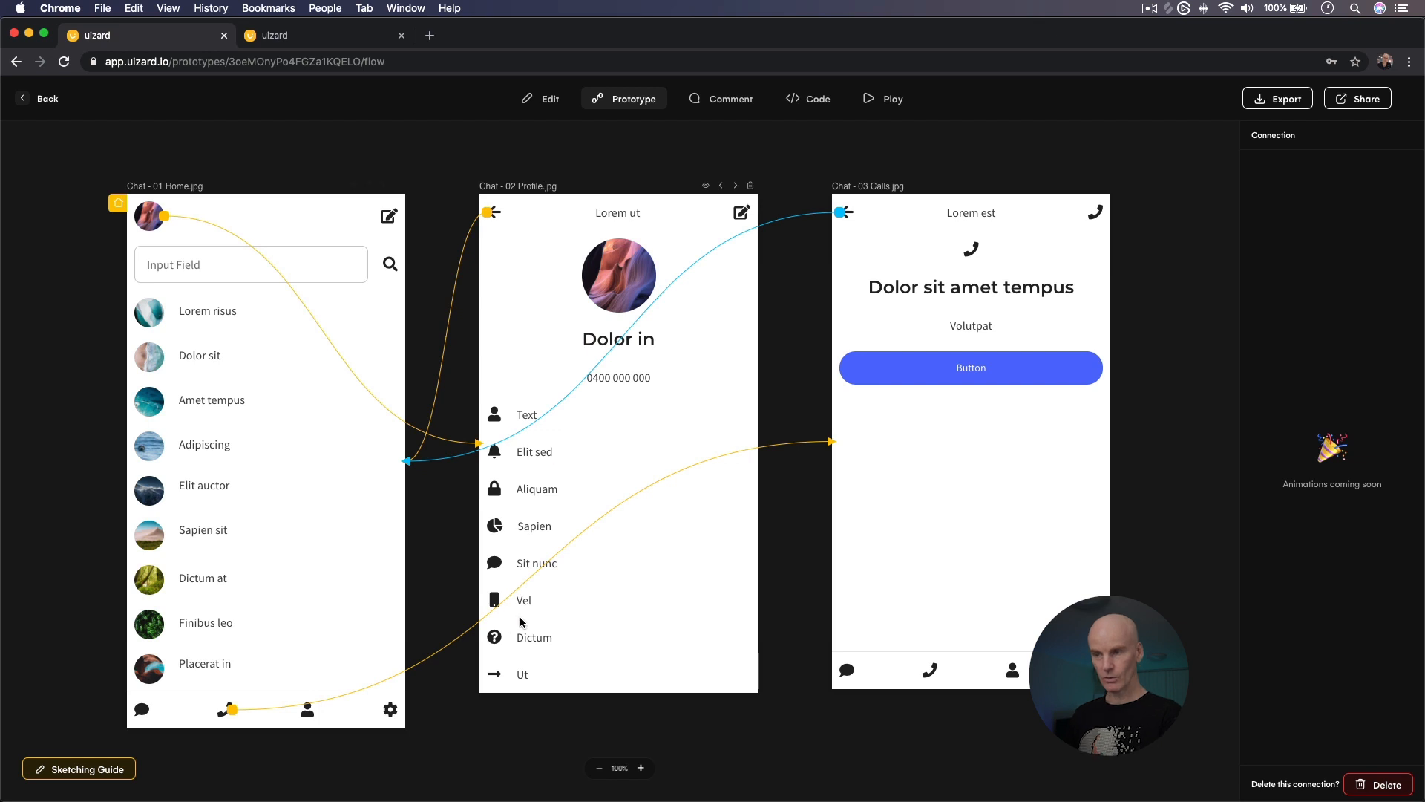
left_click(498, 157)
Play the prototype and test the avatar link to Profile and the back arrow to Home
left_click(883, 99)
scroll(690, 375, "down", 1)
scroll(689, 396, "up", 1)
scroll(688, 395, "down", 1)
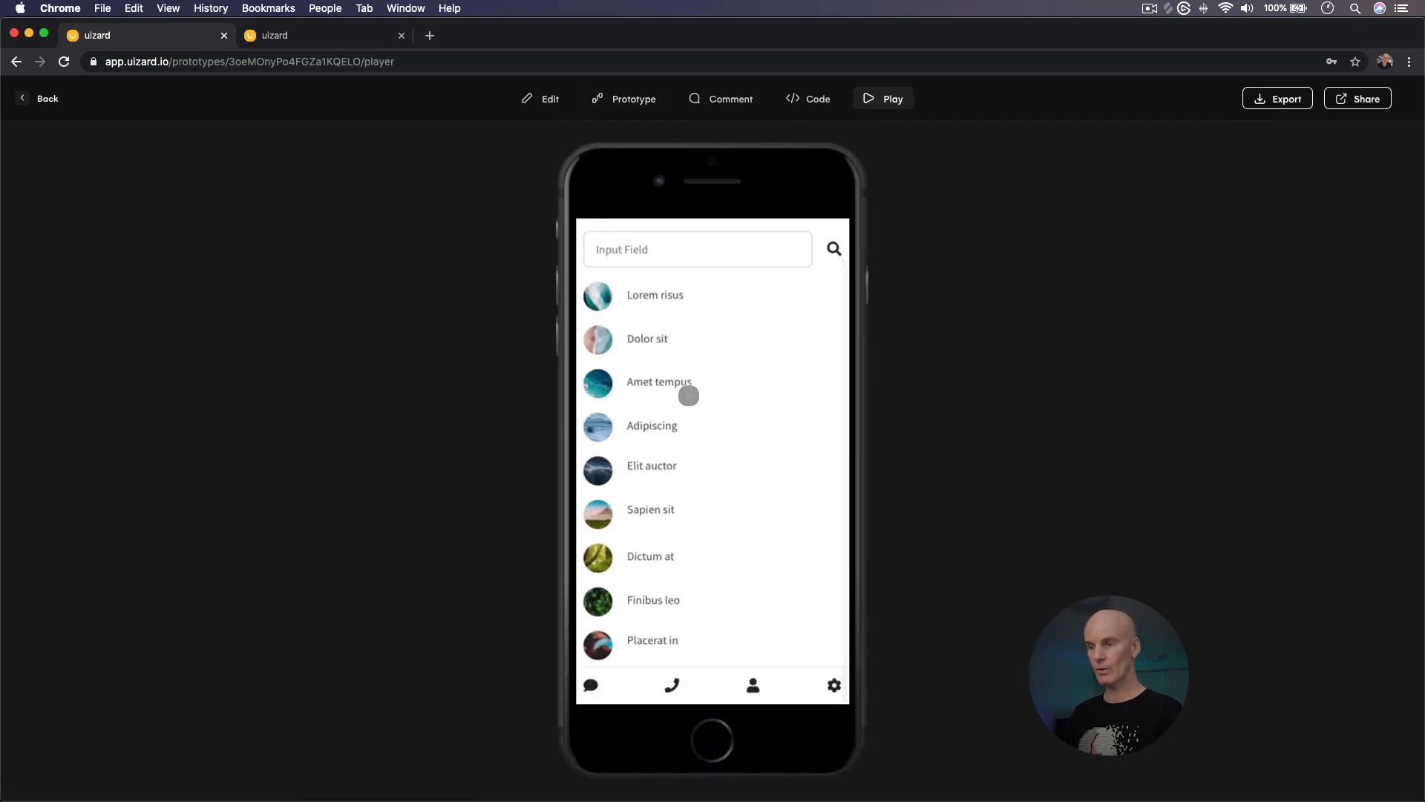
scroll(685, 394, "up", 1)
left_click(595, 240)
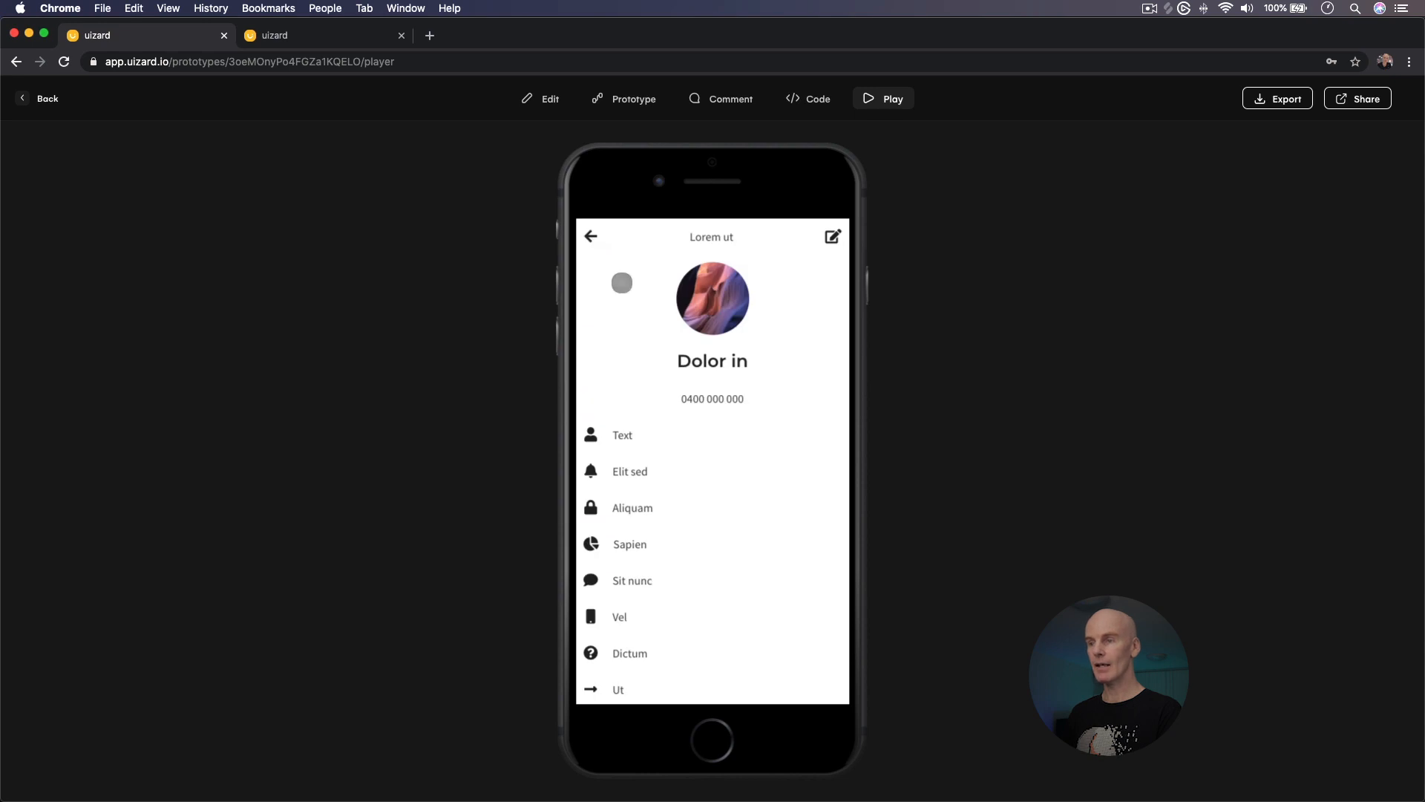
left_click(593, 237)
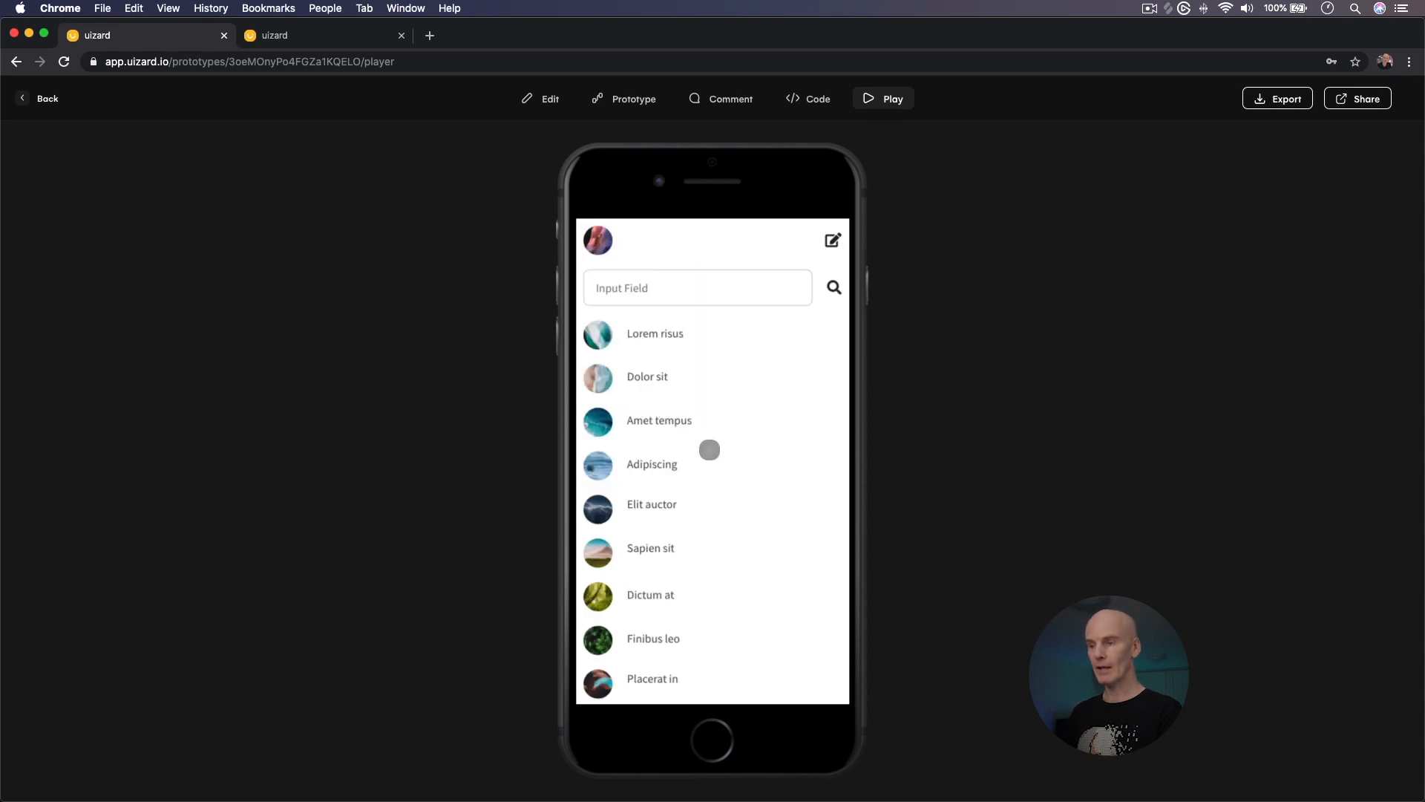
Test the phone icon link to Calls and its back arrow to Home in the playing prototype
scroll(709, 449, "down", 1)
left_click(680, 687)
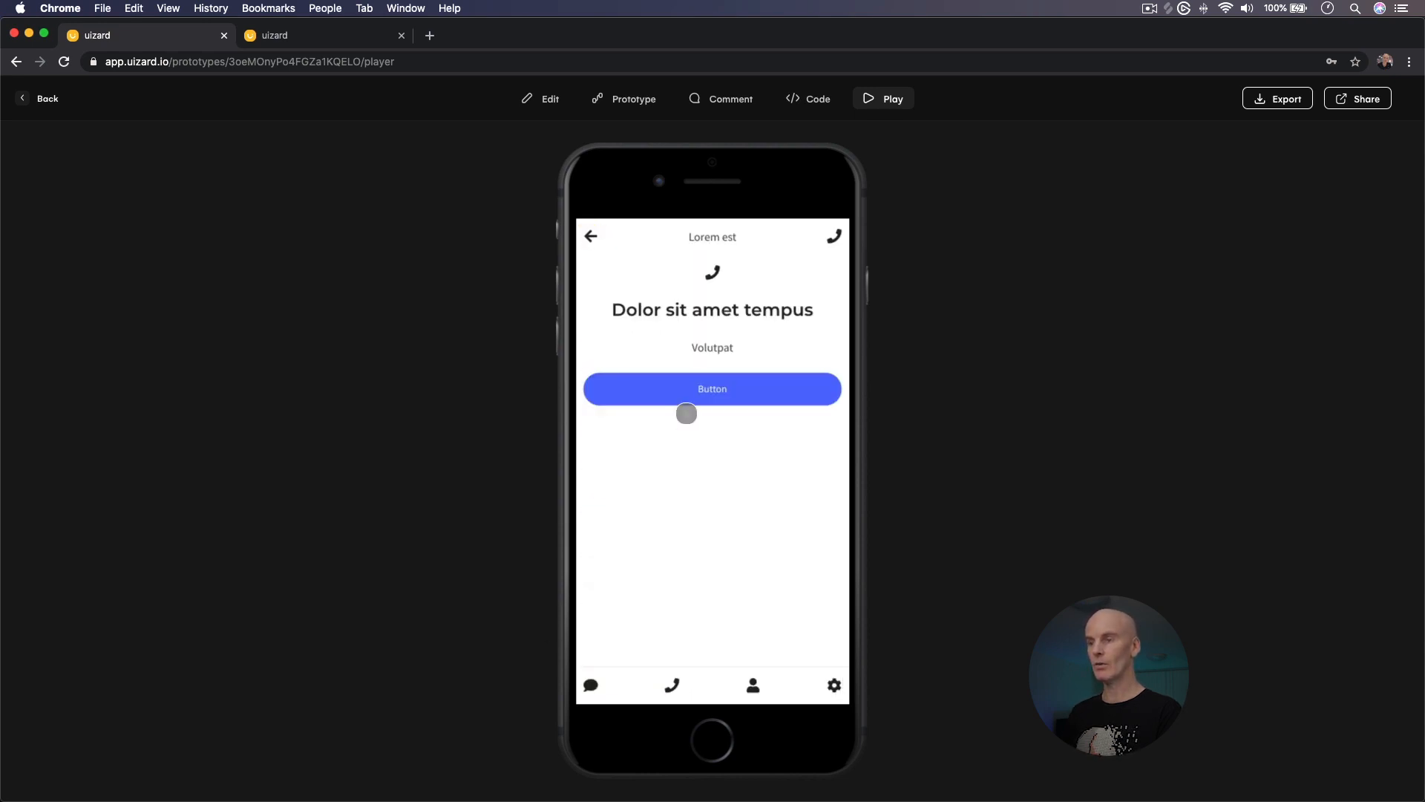
left_click(591, 236)
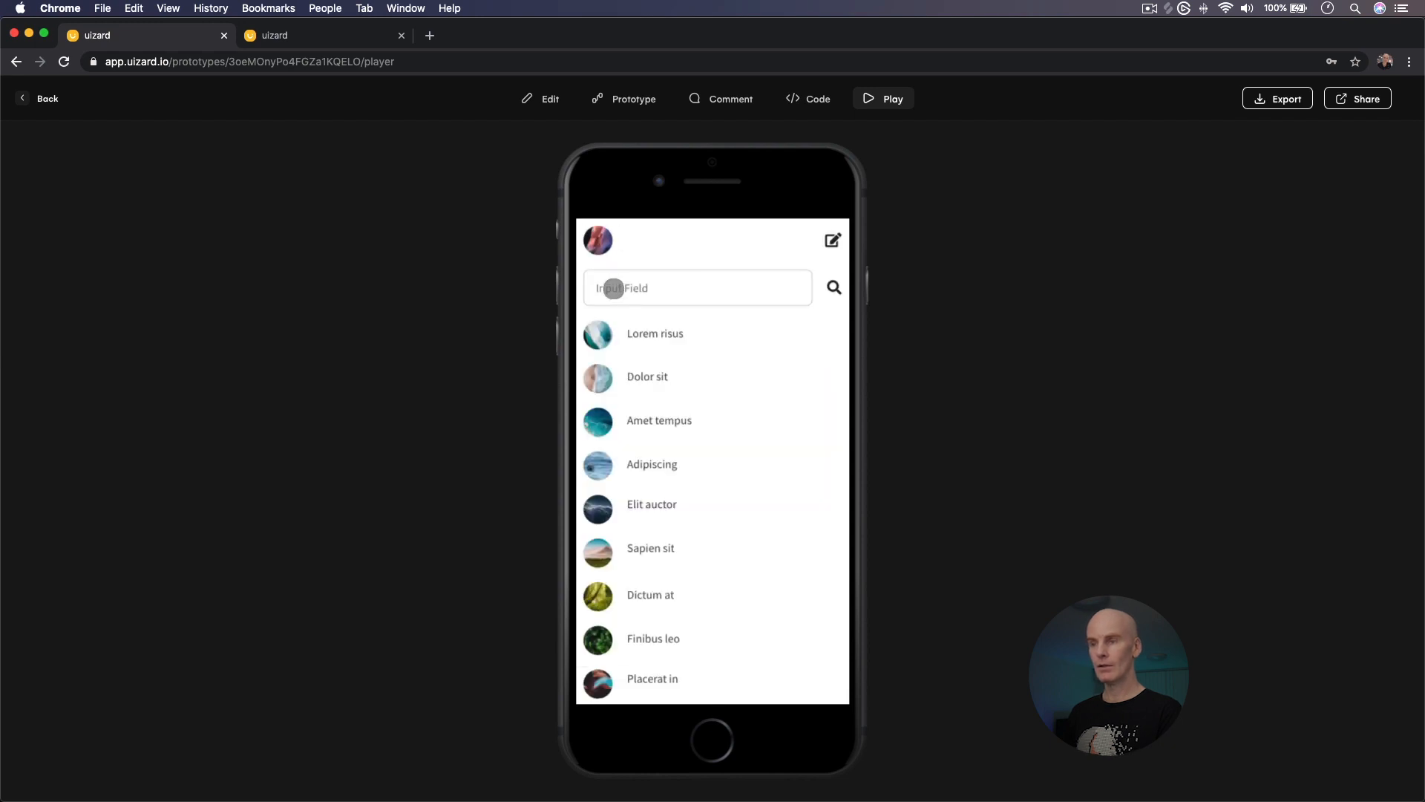
scroll(663, 338, "down", 1)
scroll(720, 335, "up", 1)
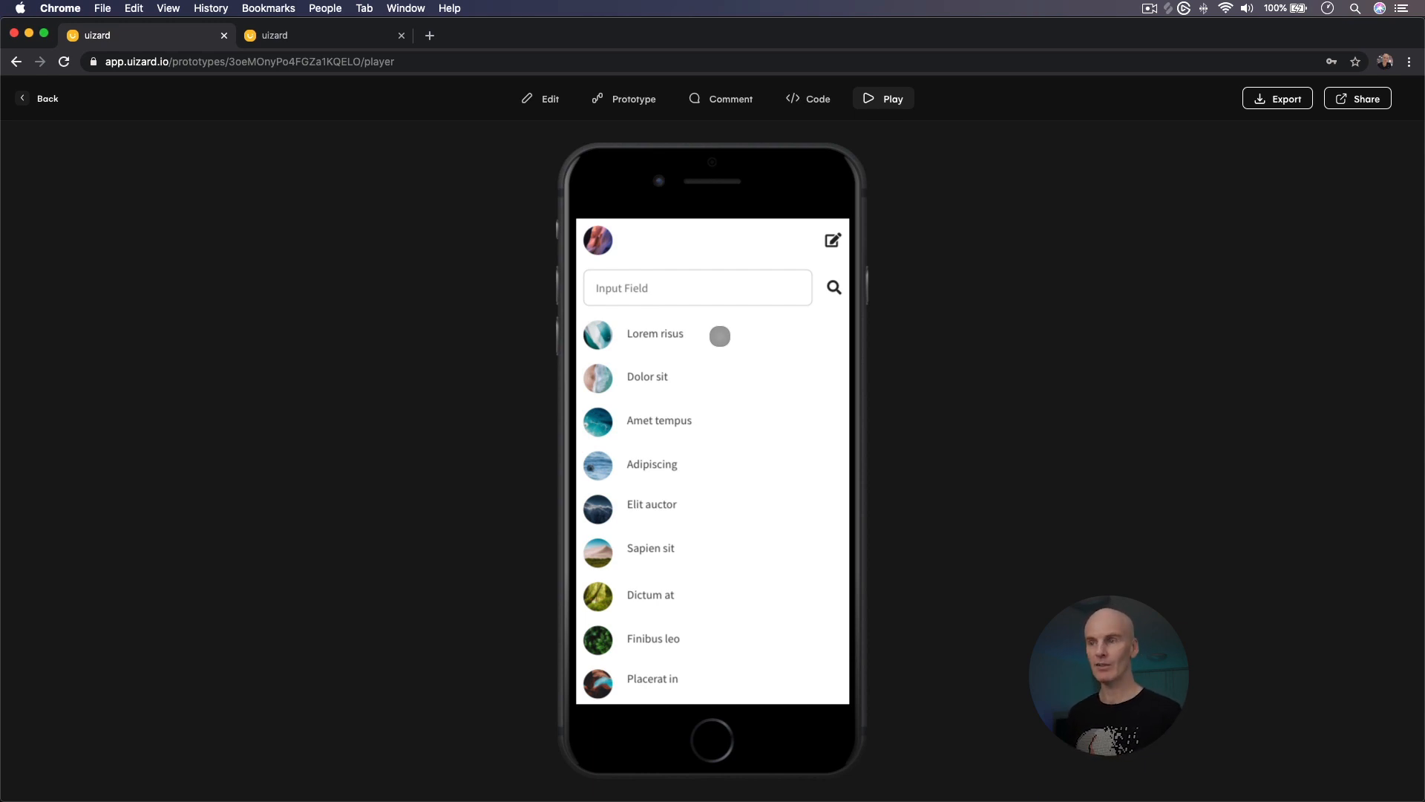
Leave the comment "Change this to a real person please." on the Home screen's avatar and close the comment thread
left_click(718, 101)
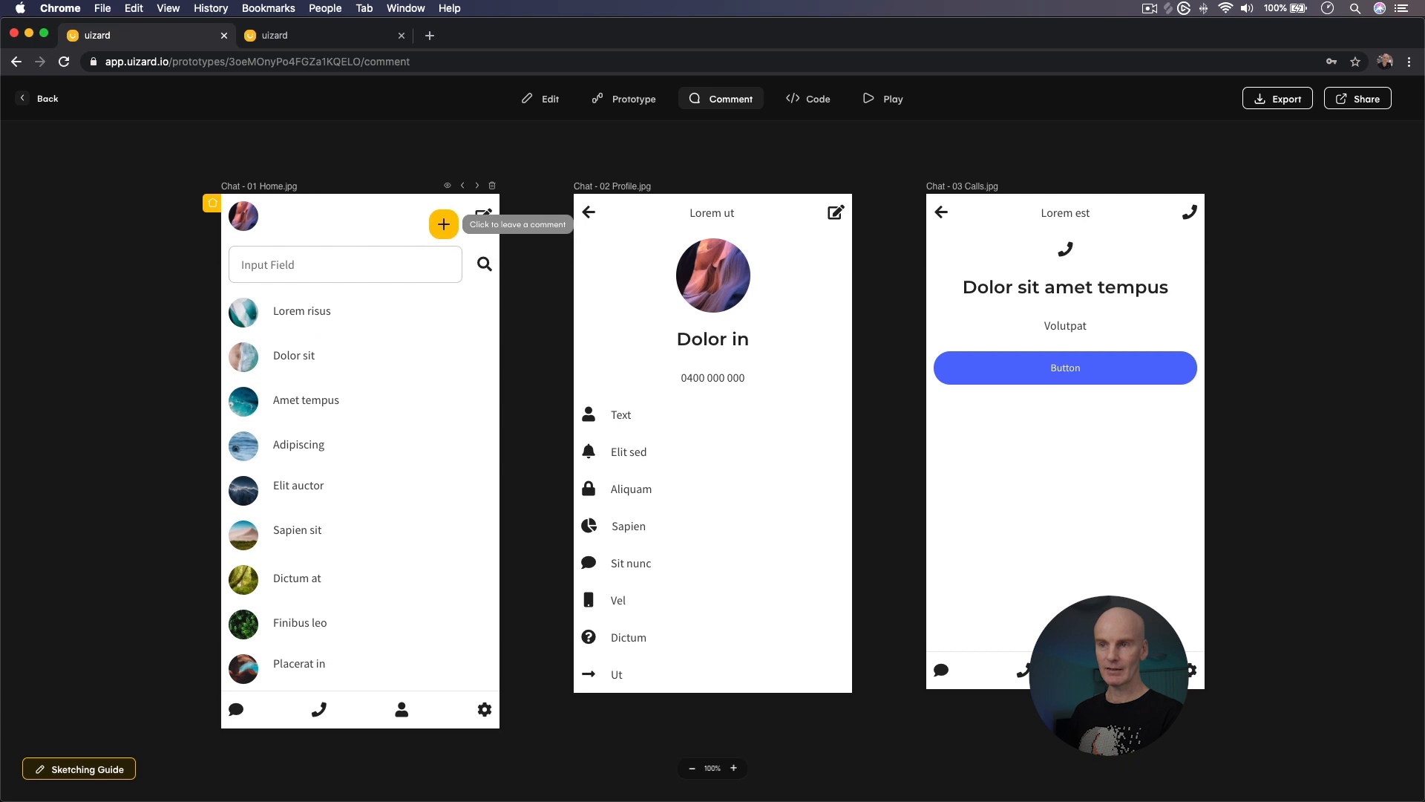
left_click(263, 218)
left_click(333, 286)
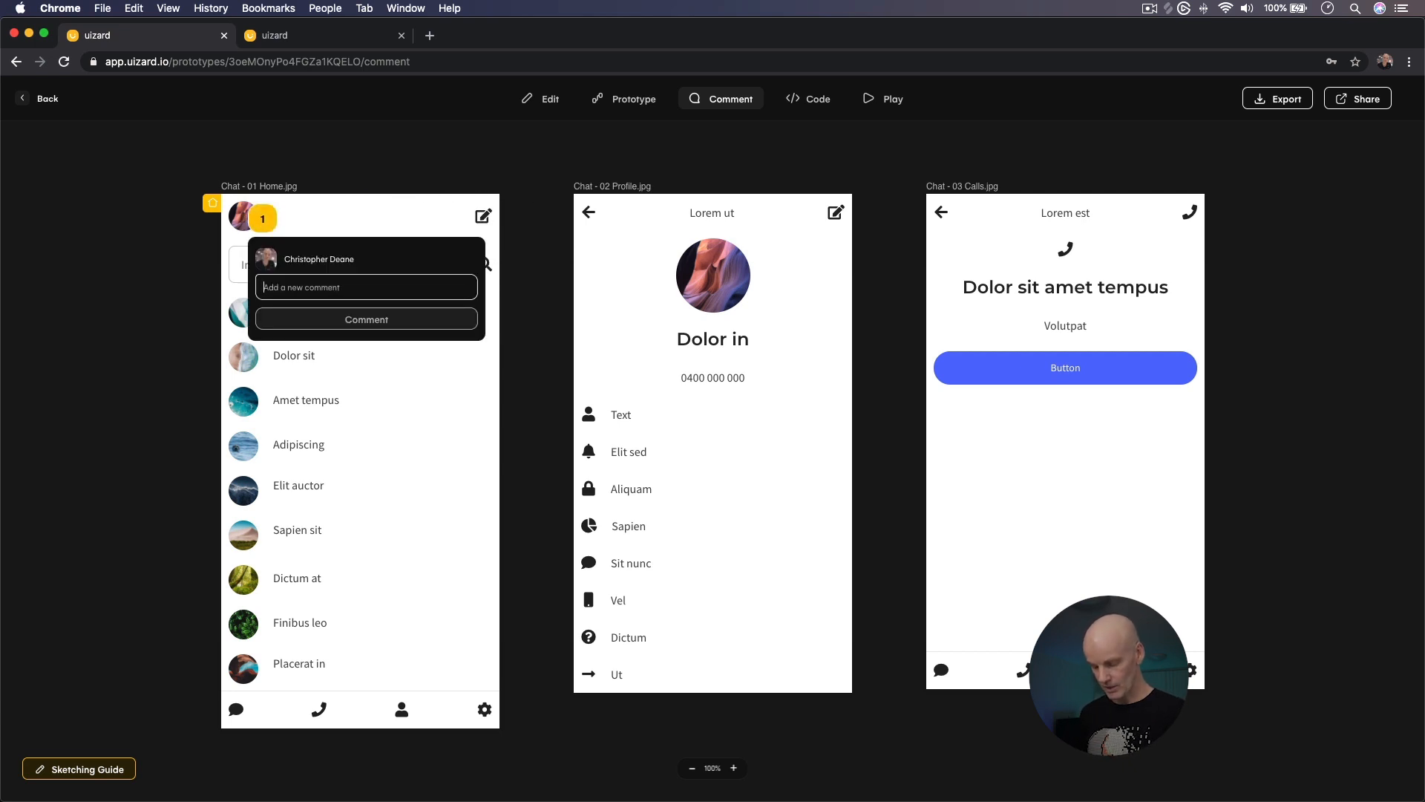
type("Change this to o")
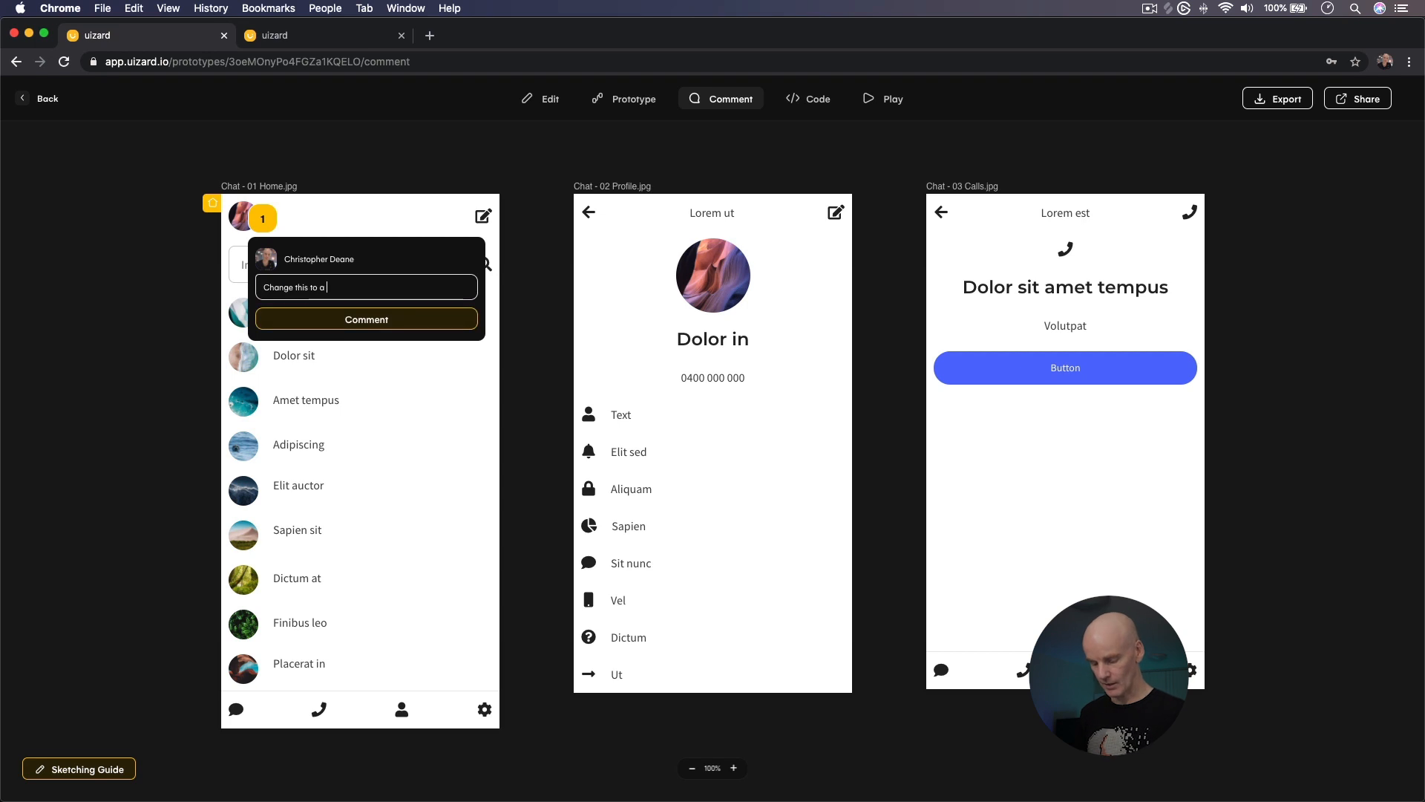
type(" real person please.")
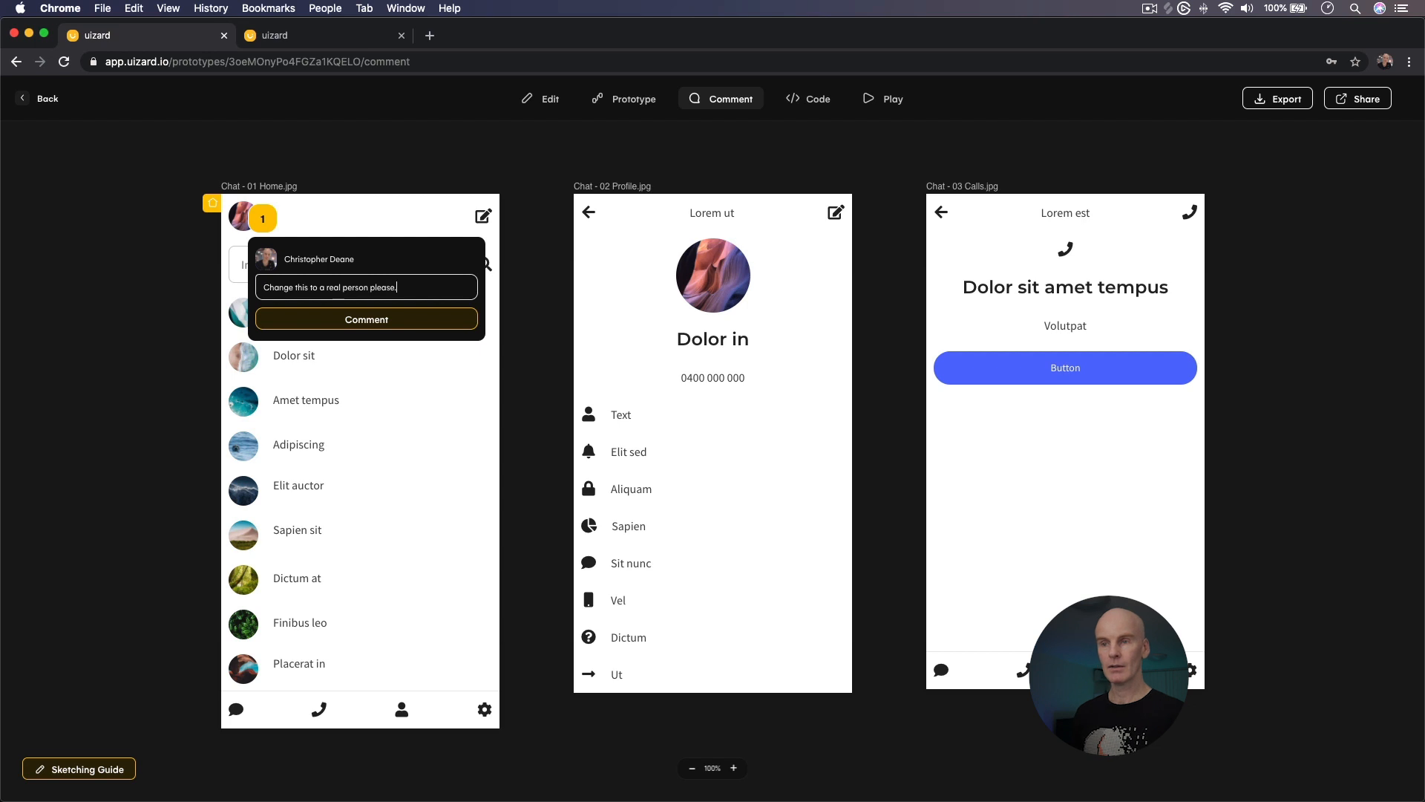
left_click(367, 319)
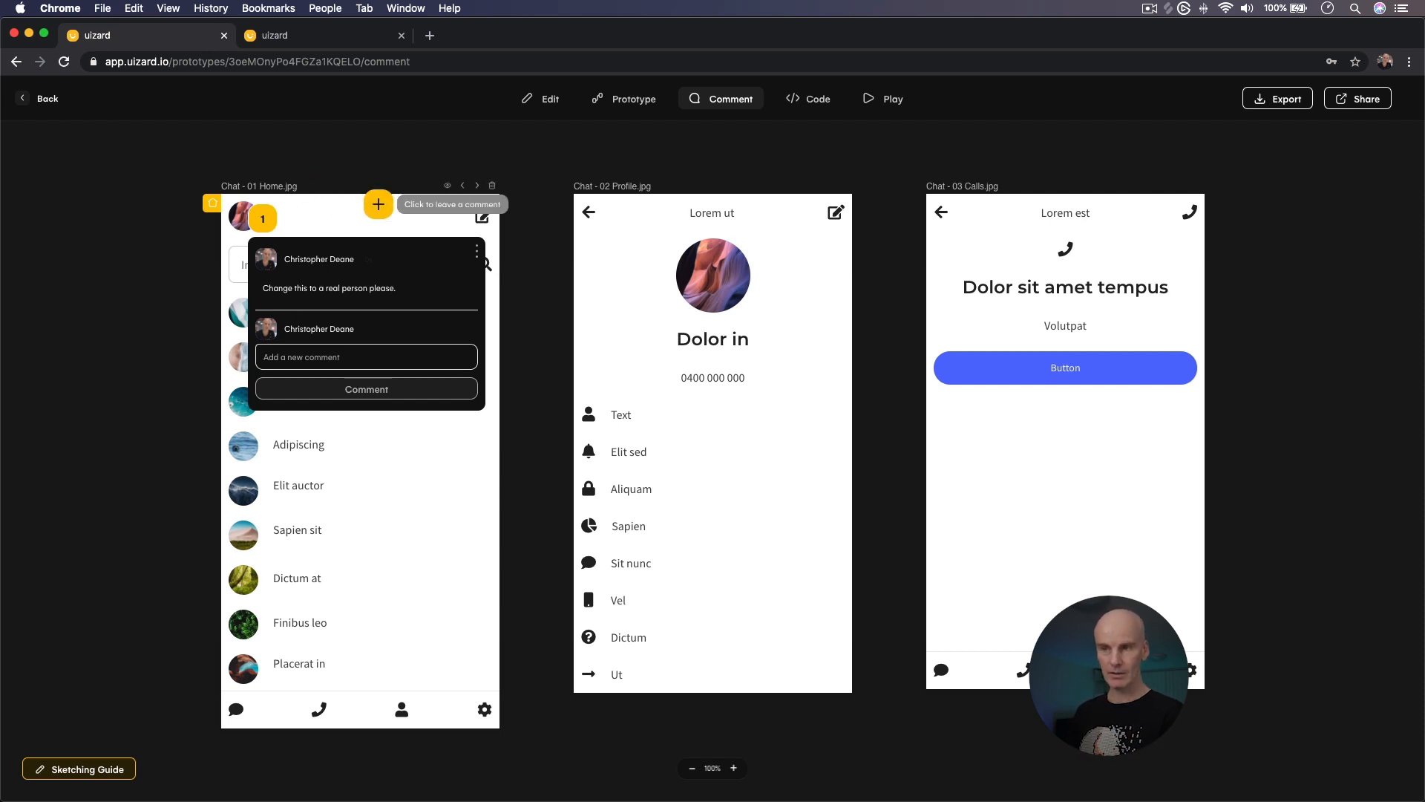
left_click(416, 172)
Export the prototype in Sketch format and download the file
left_click(1272, 101)
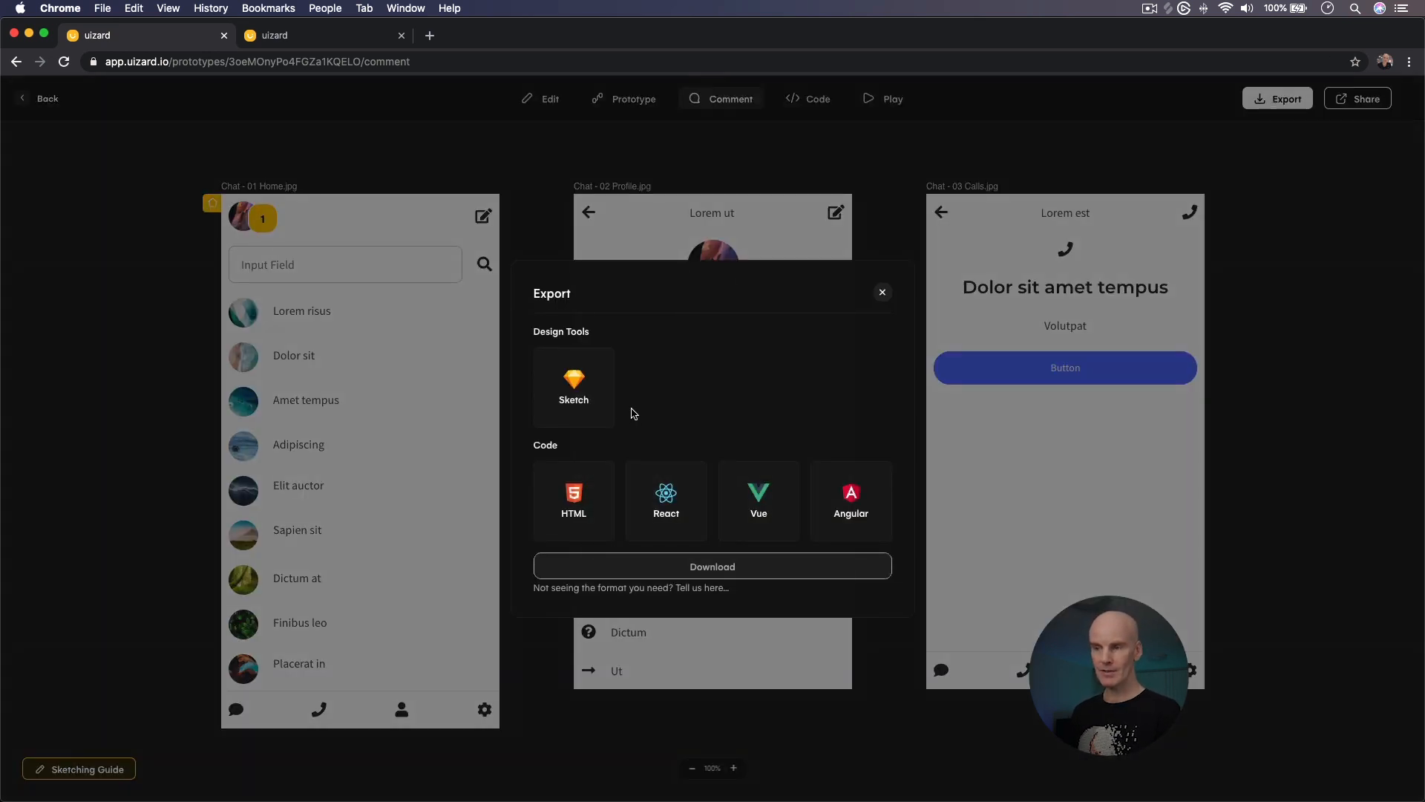
left_click(591, 384)
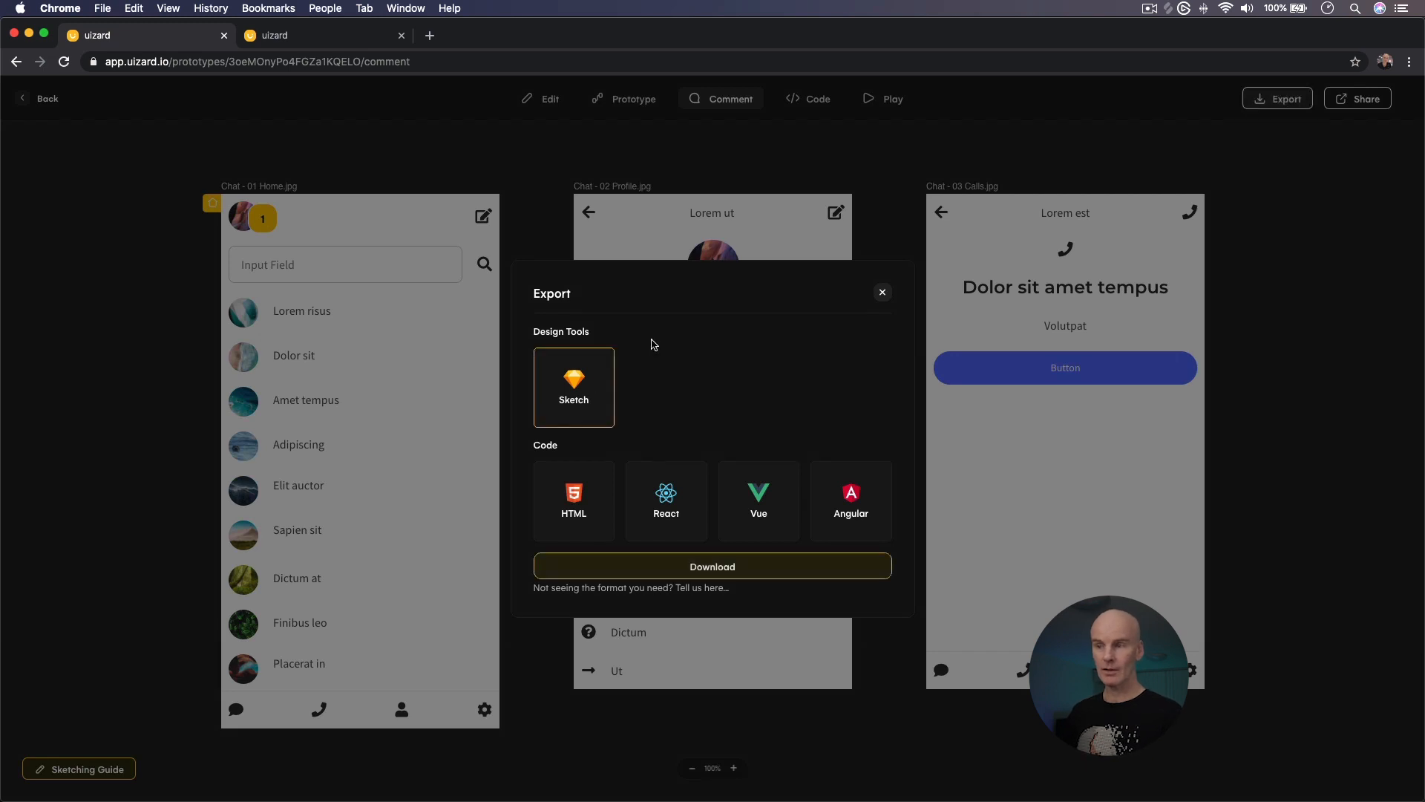
left_click(724, 567)
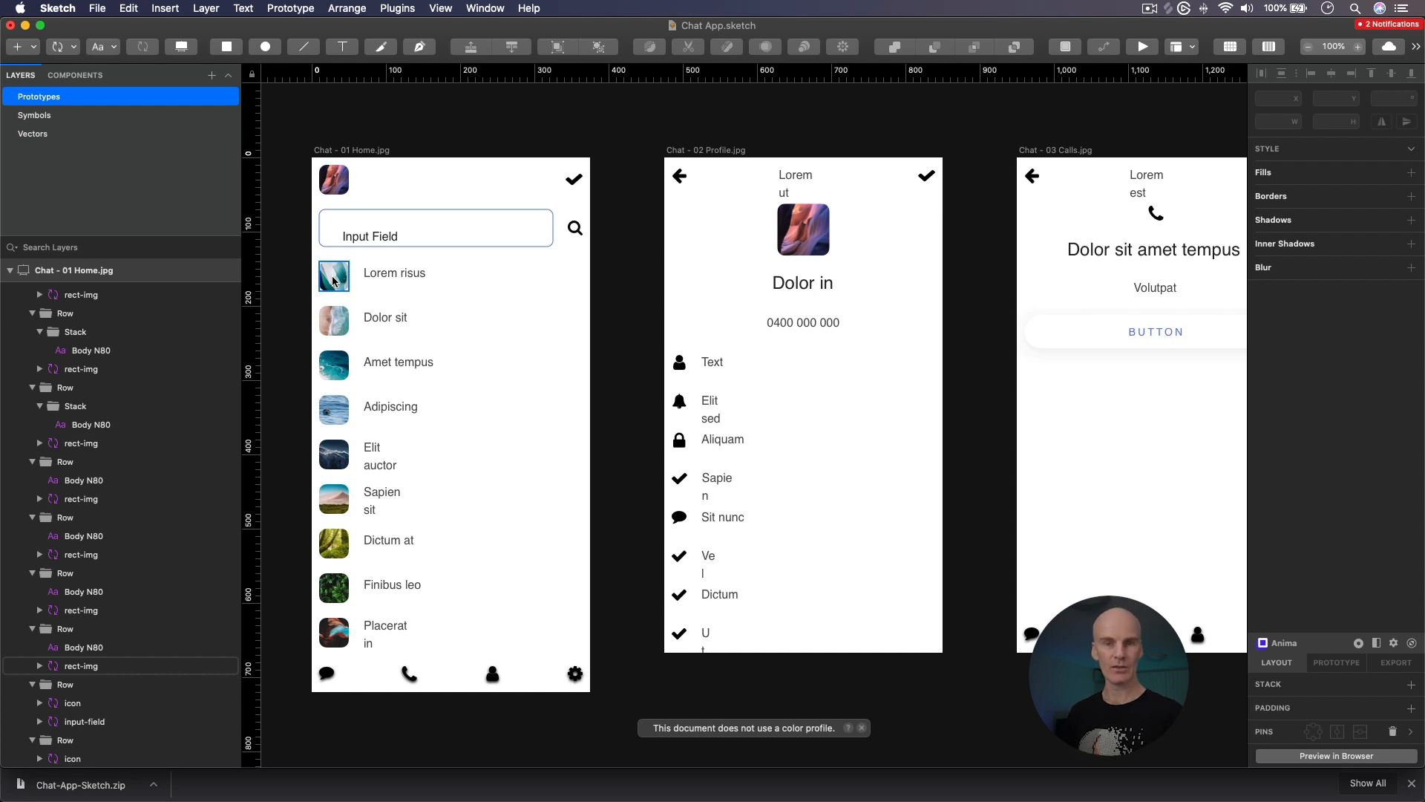
In Sketch, inspect the prototype links on the Home avatar and on the Profile and Calls back arrows in Chat App.sketch
left_click(329, 177)
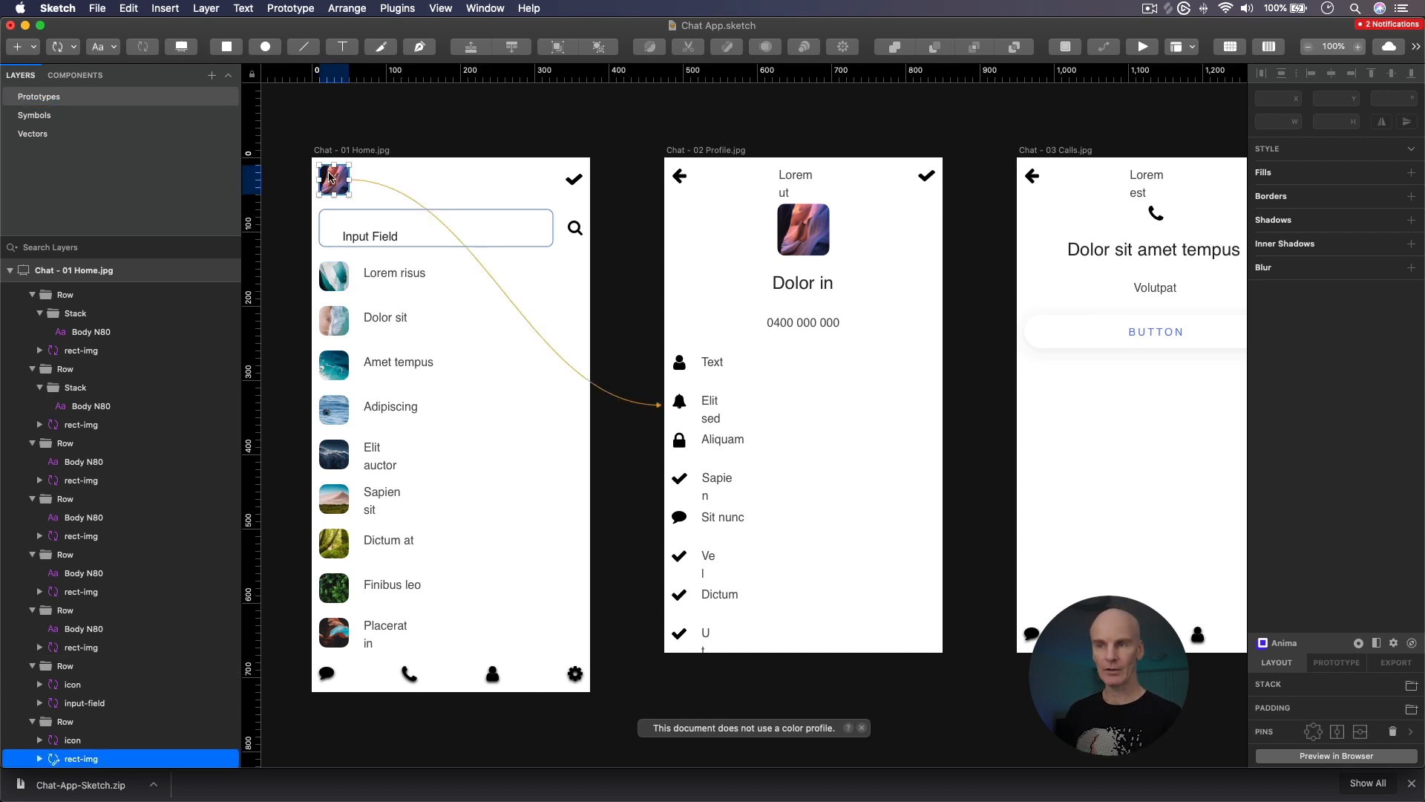
left_click(680, 177)
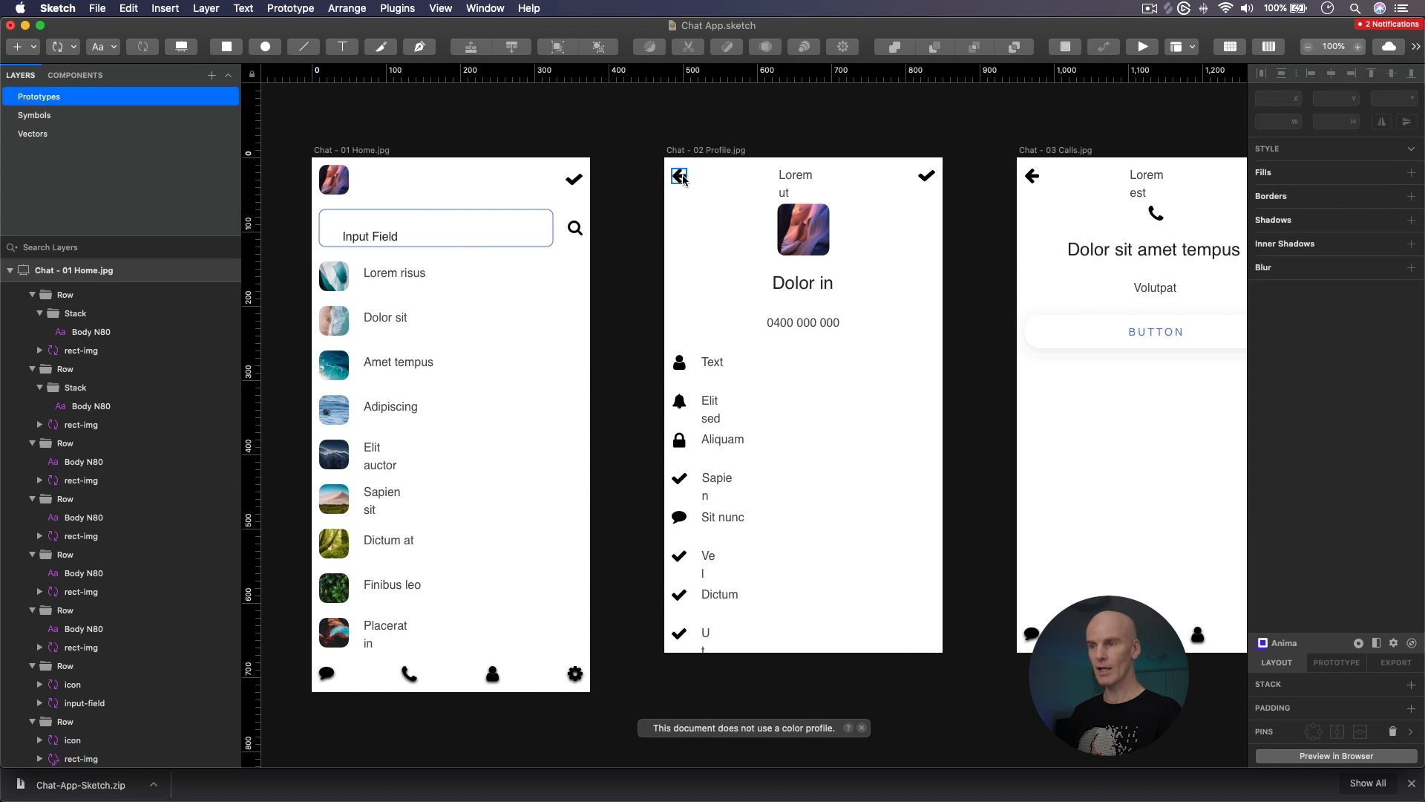
left_click(1029, 178)
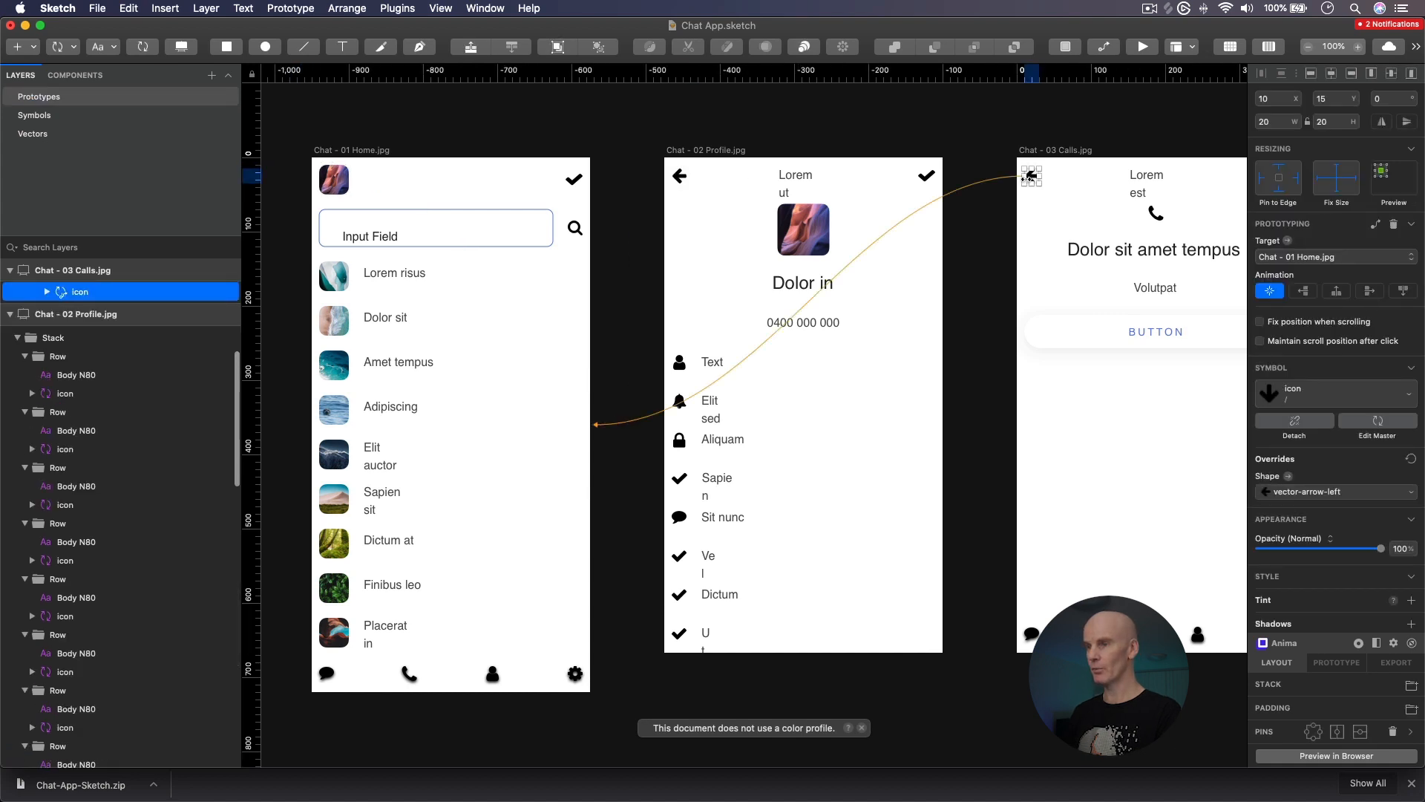
left_click(678, 177)
left_click(323, 186)
left_click(372, 126)
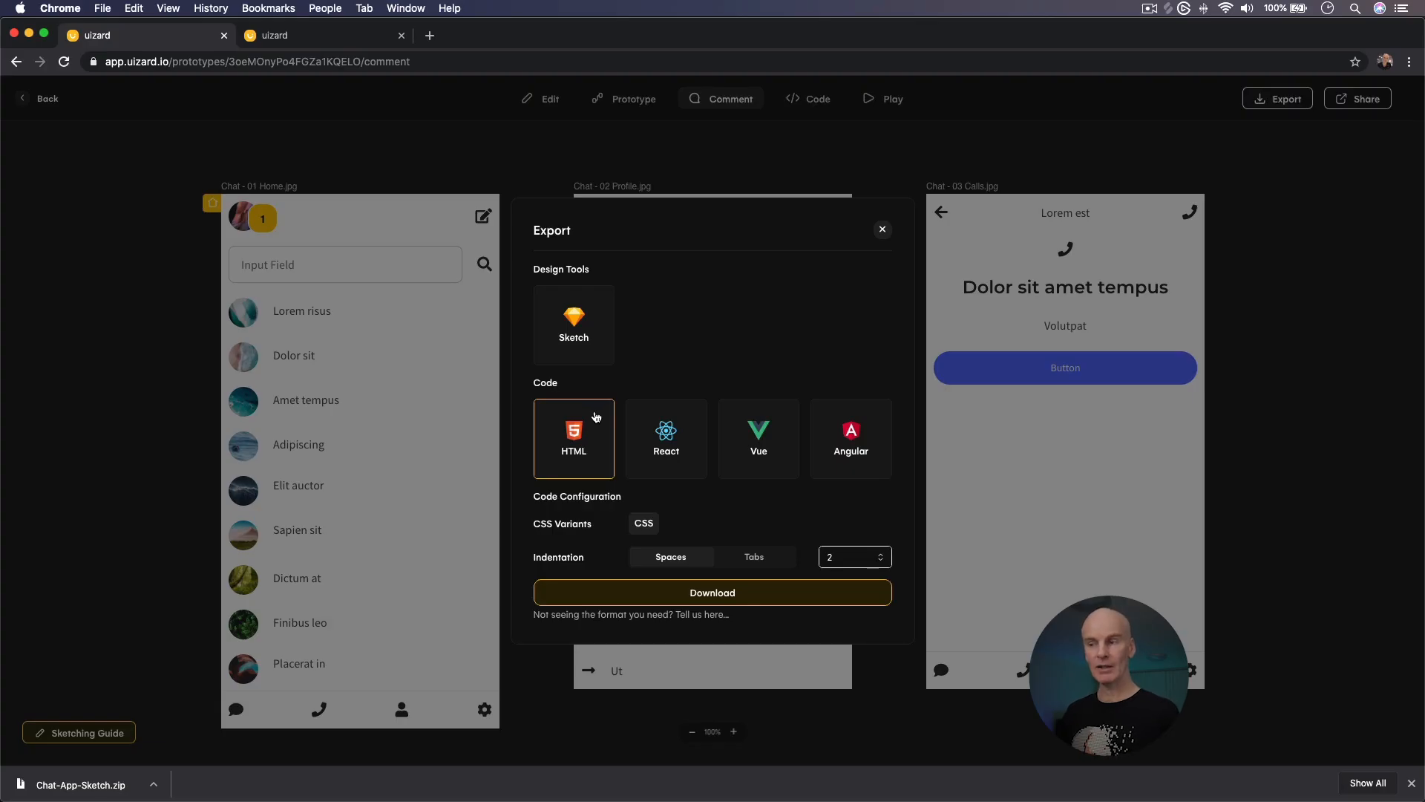
Back in Uizard's export options, compare the React, Vue and Angular formats and download the prototype as HTML
left_click(687, 428)
left_click(757, 408)
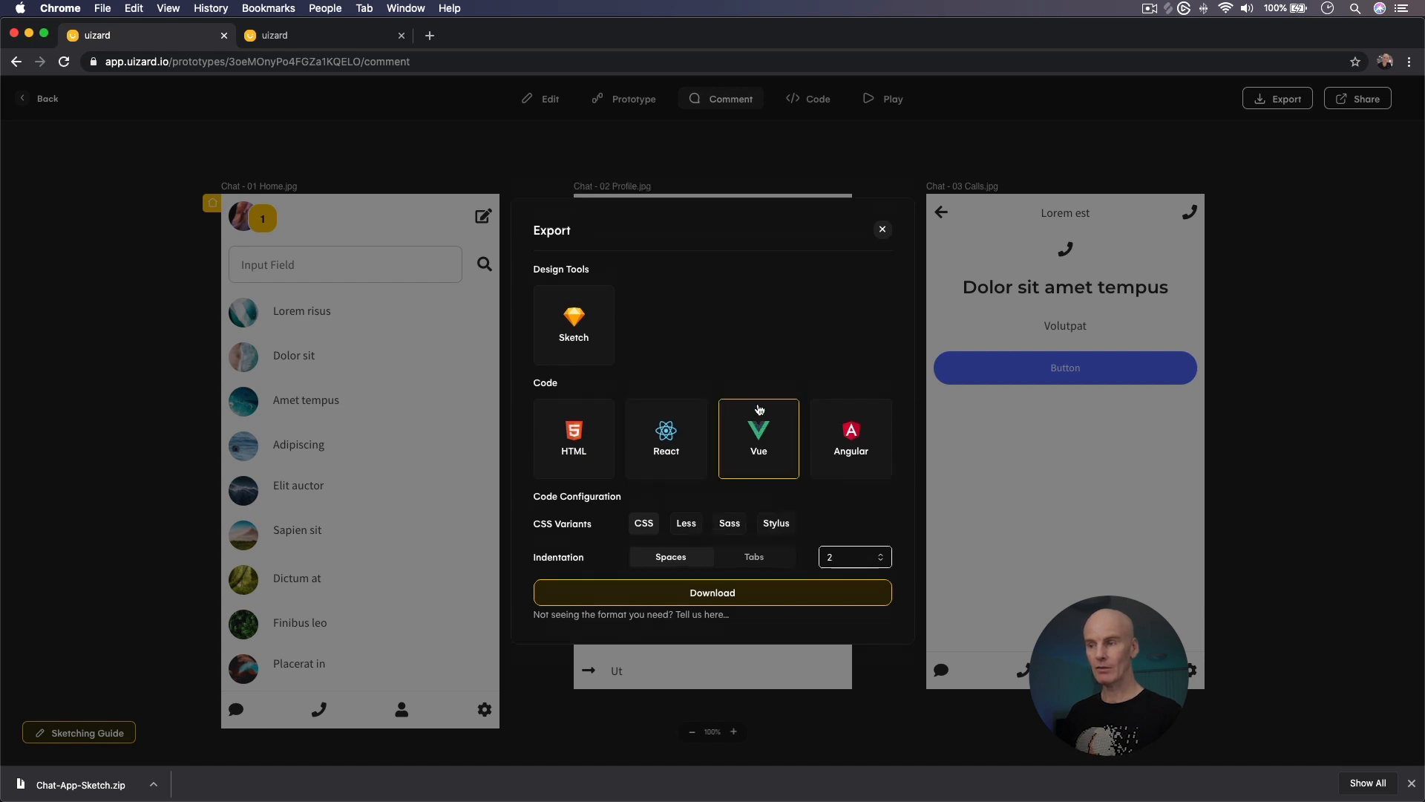
left_click(852, 451)
left_click(659, 443)
left_click(592, 428)
left_click(663, 439)
left_click(591, 435)
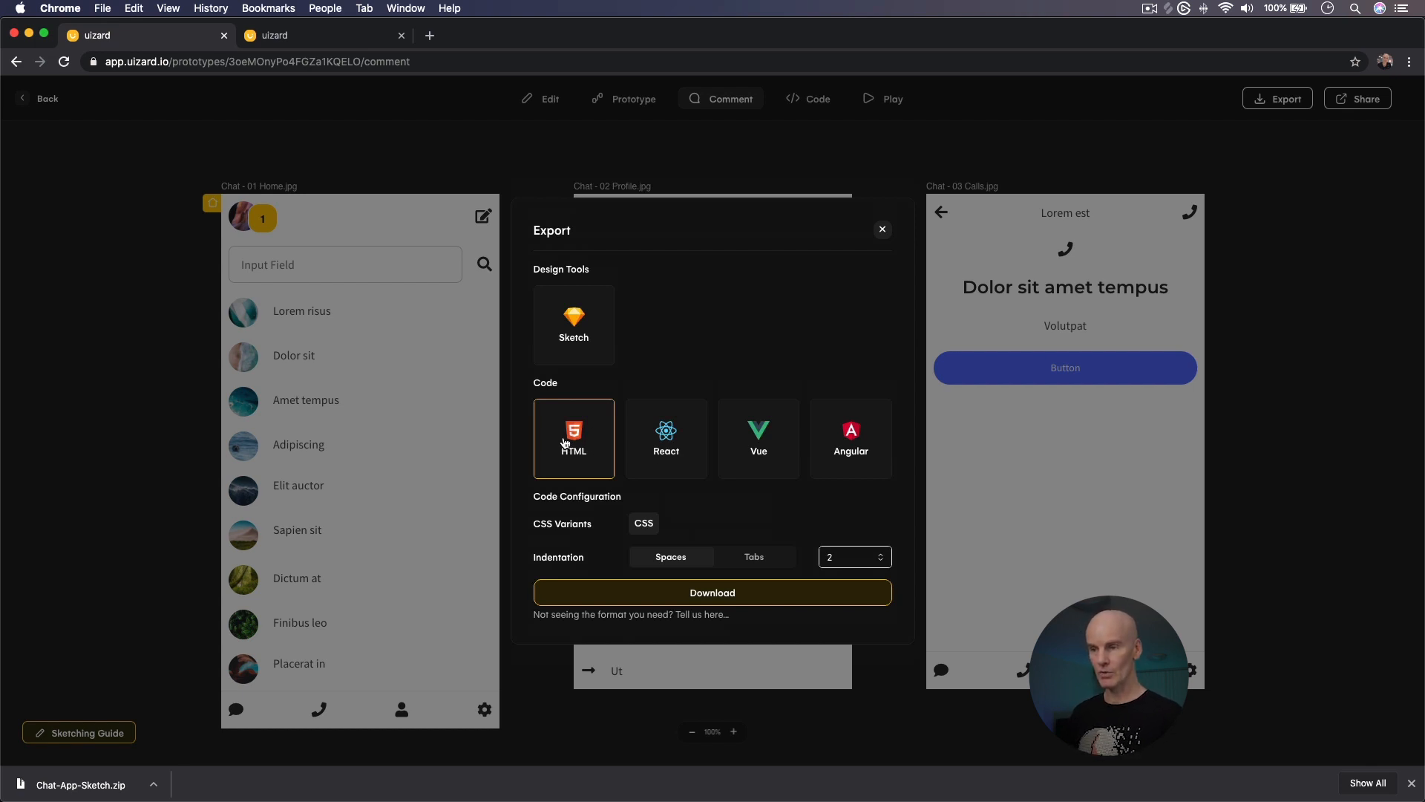
left_click(673, 590)
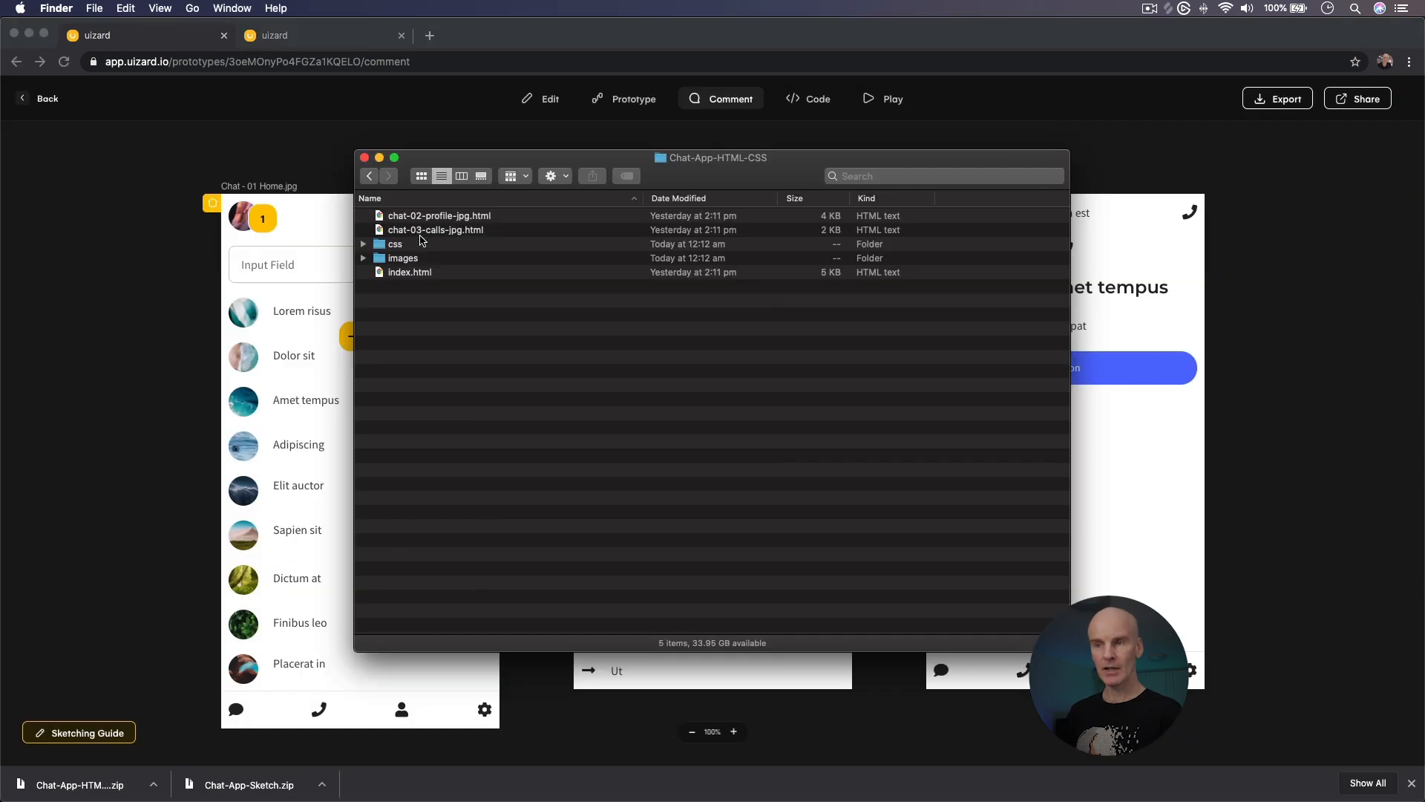
In Finder, examine the Chat-App-HTML-CSS folder's HTML pages, main.css stylesheet and placeholder images
left_click(420, 274)
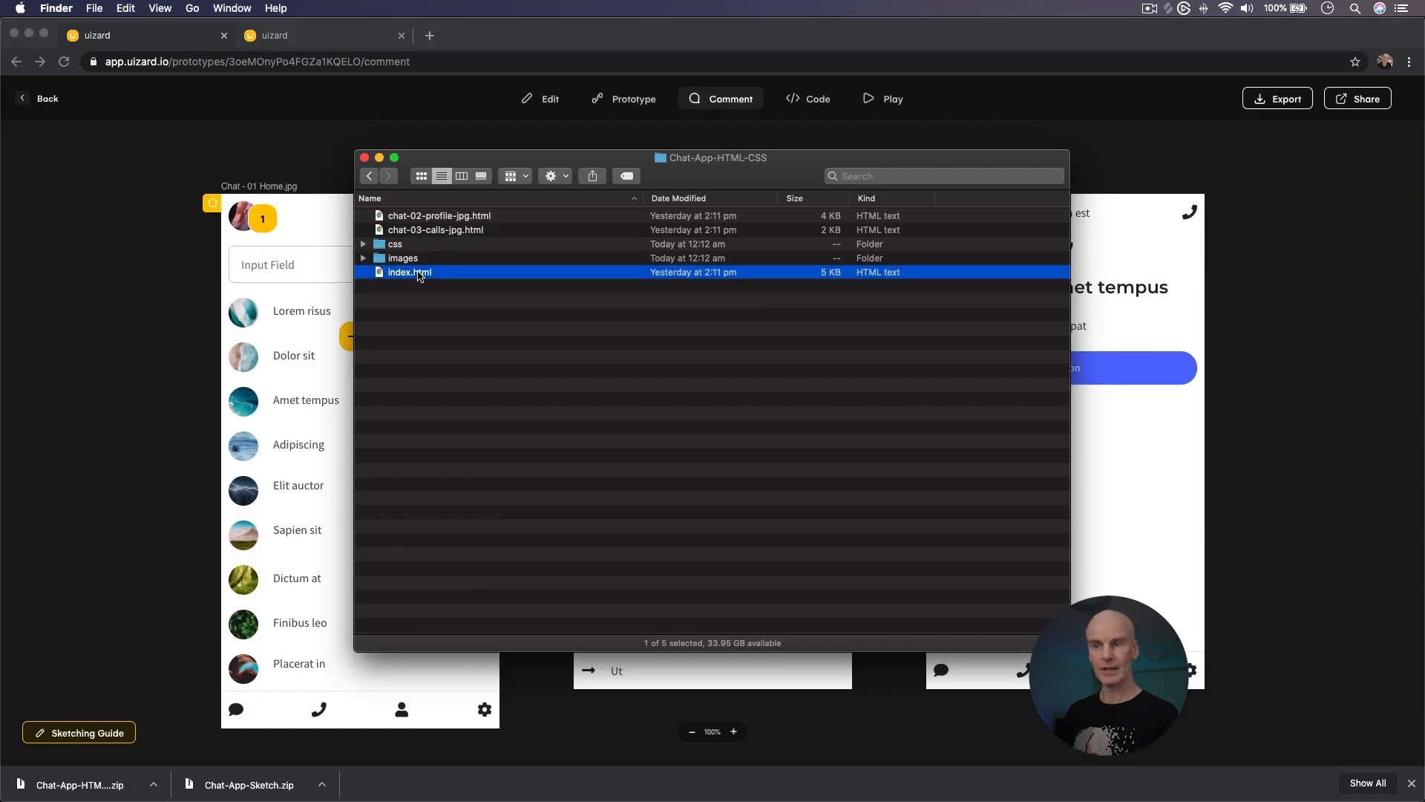
left_click(437, 231)
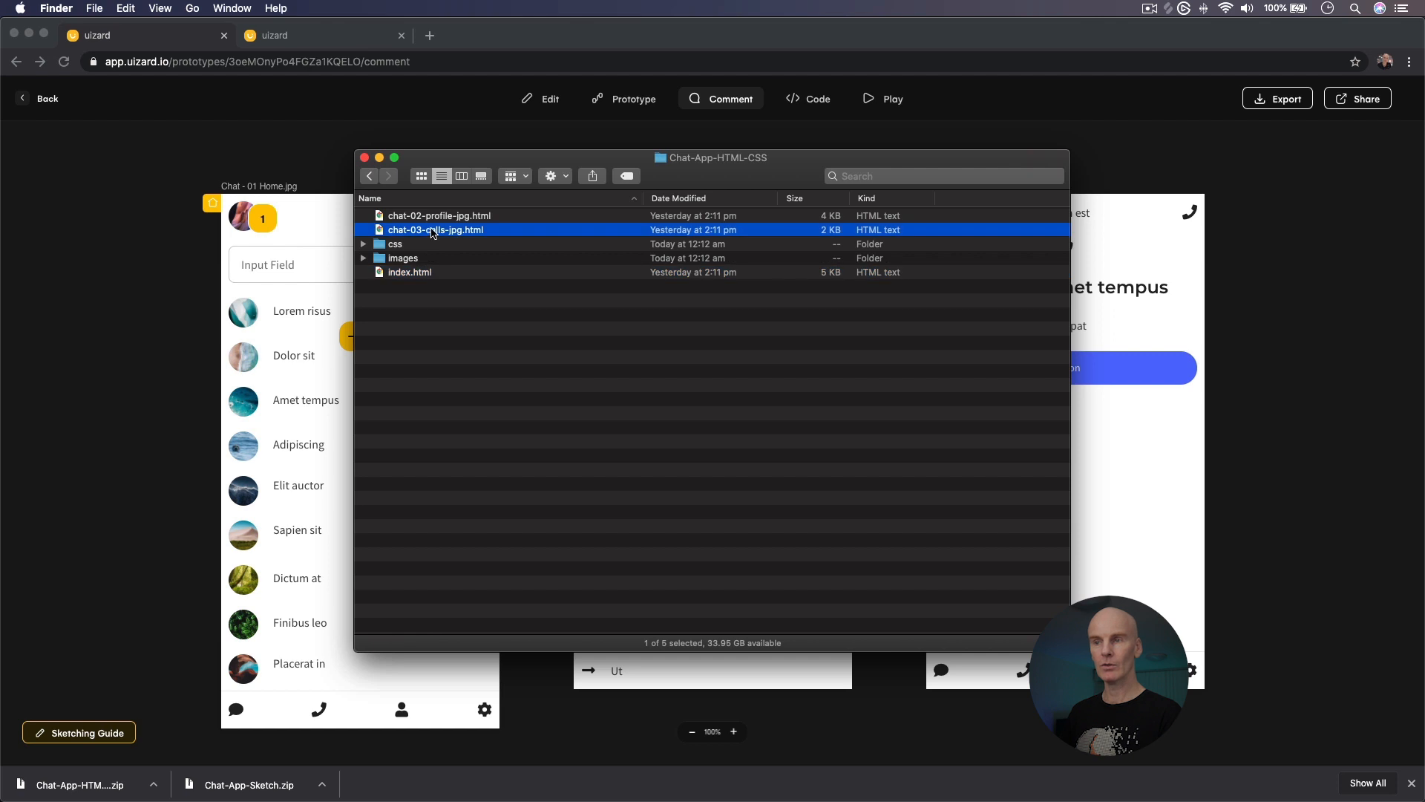
left_click(435, 217)
left_click(364, 244)
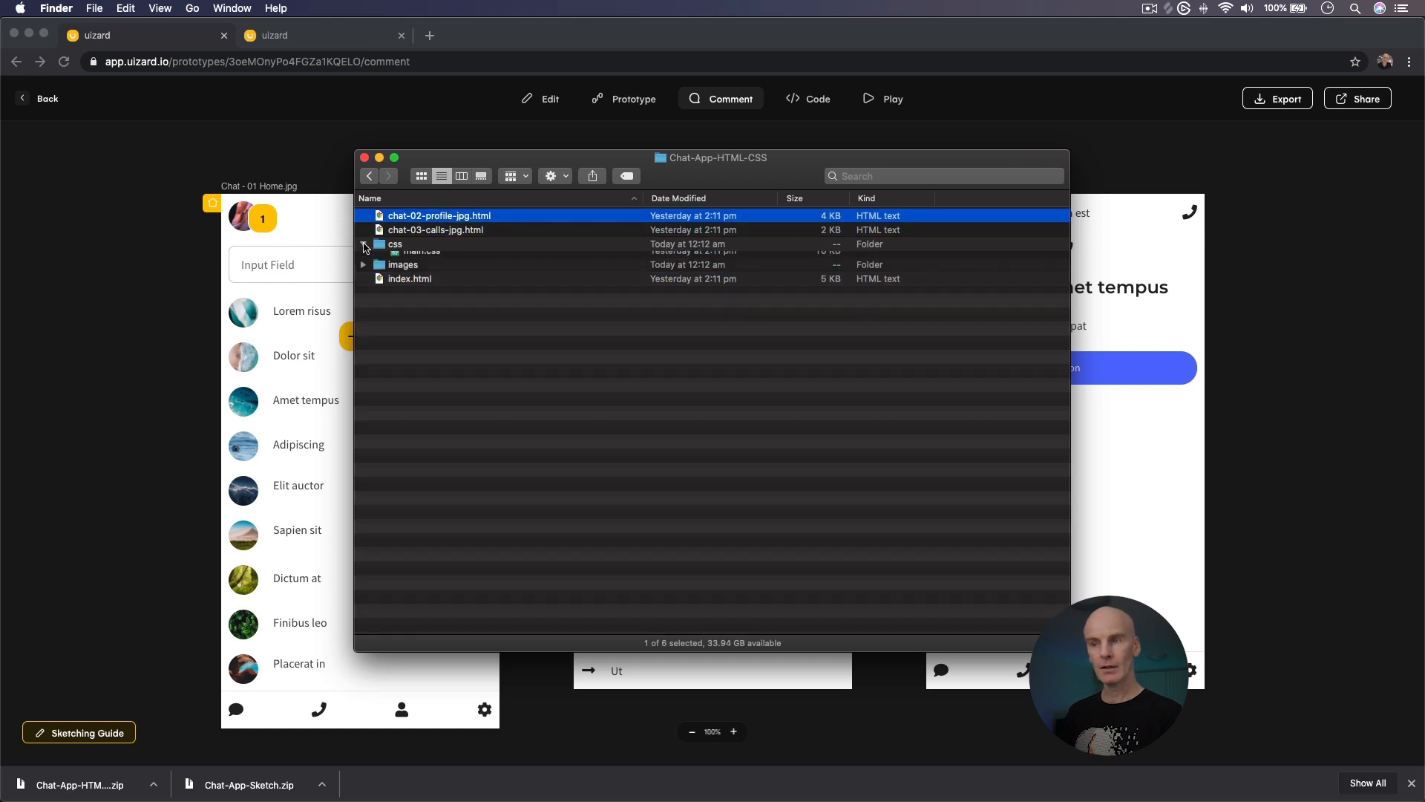
left_click(420, 259)
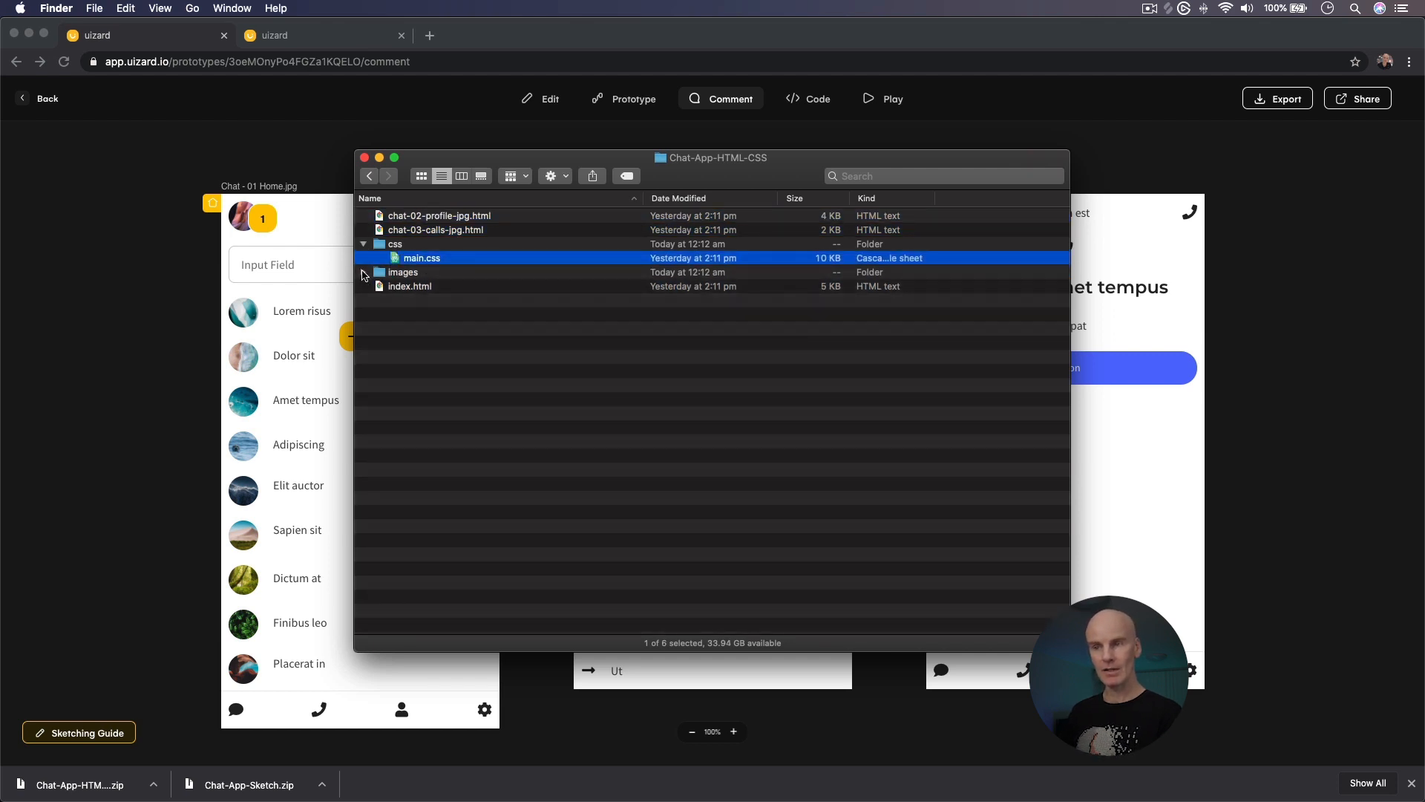
left_click(363, 272)
left_click(416, 286)
left_click(429, 301)
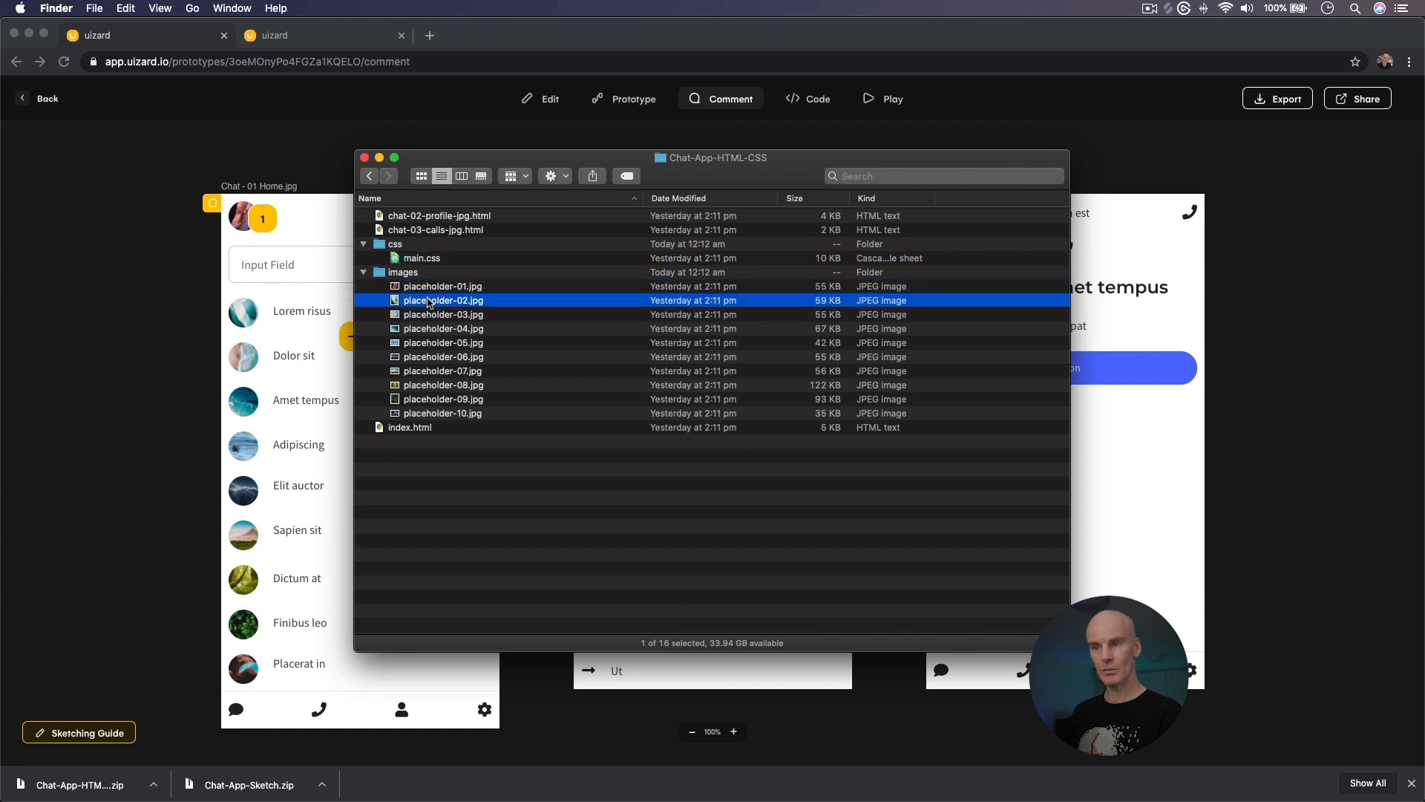
left_click(406, 259)
Open the exported index.html in Chrome and preview it at iPhone X size with the developer tools' device emulation
left_click(405, 428)
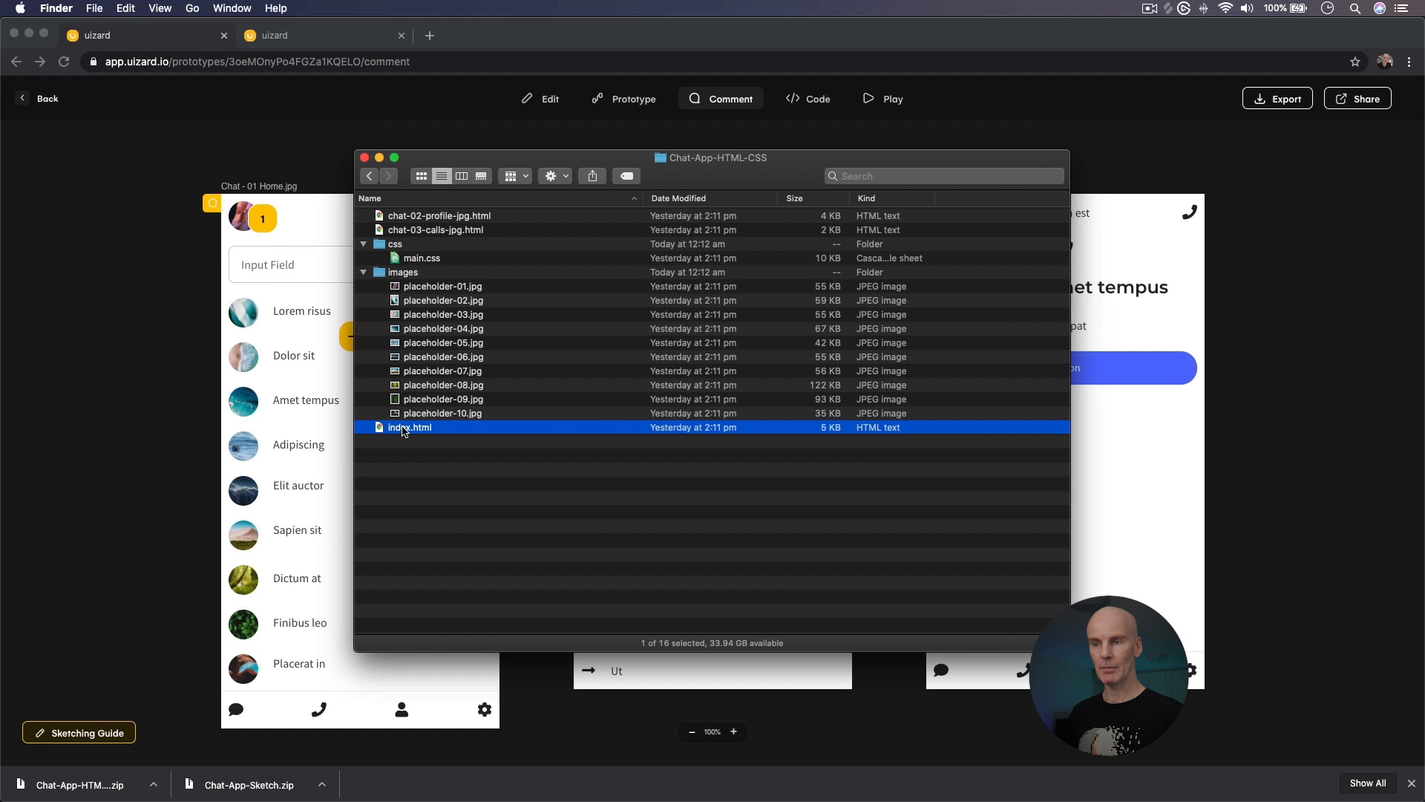
double_click(404, 428)
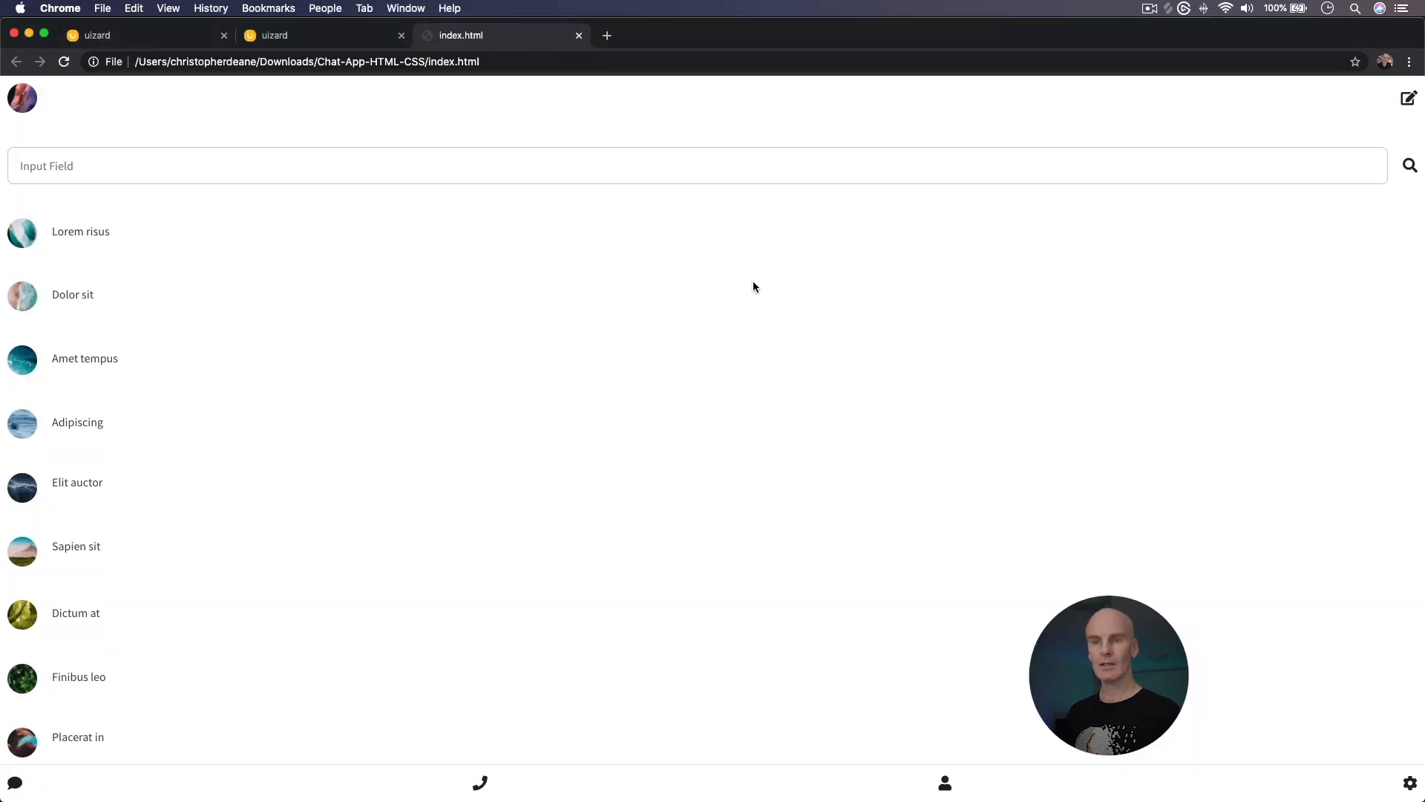
right_click(854, 106)
left_click(1038, 229)
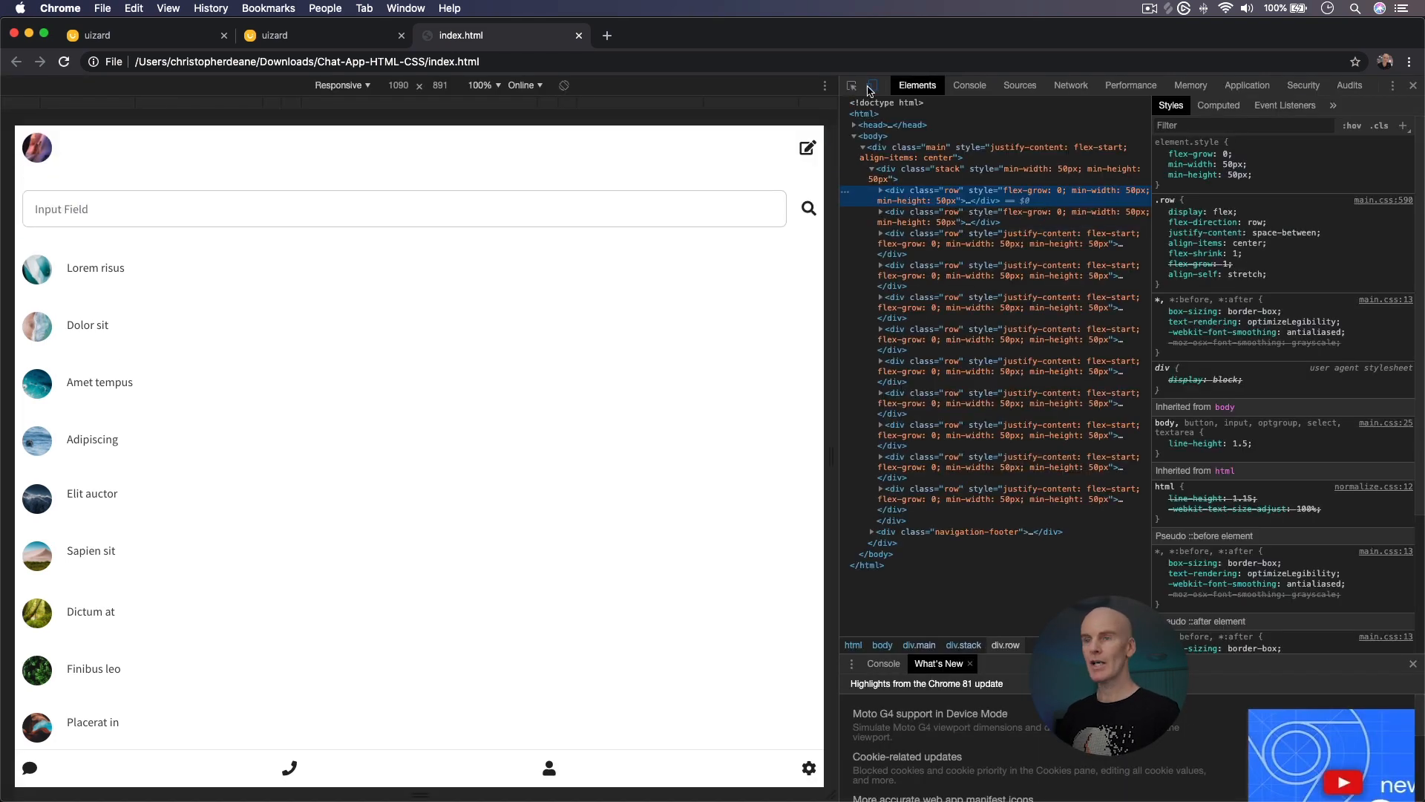
left_click(366, 85)
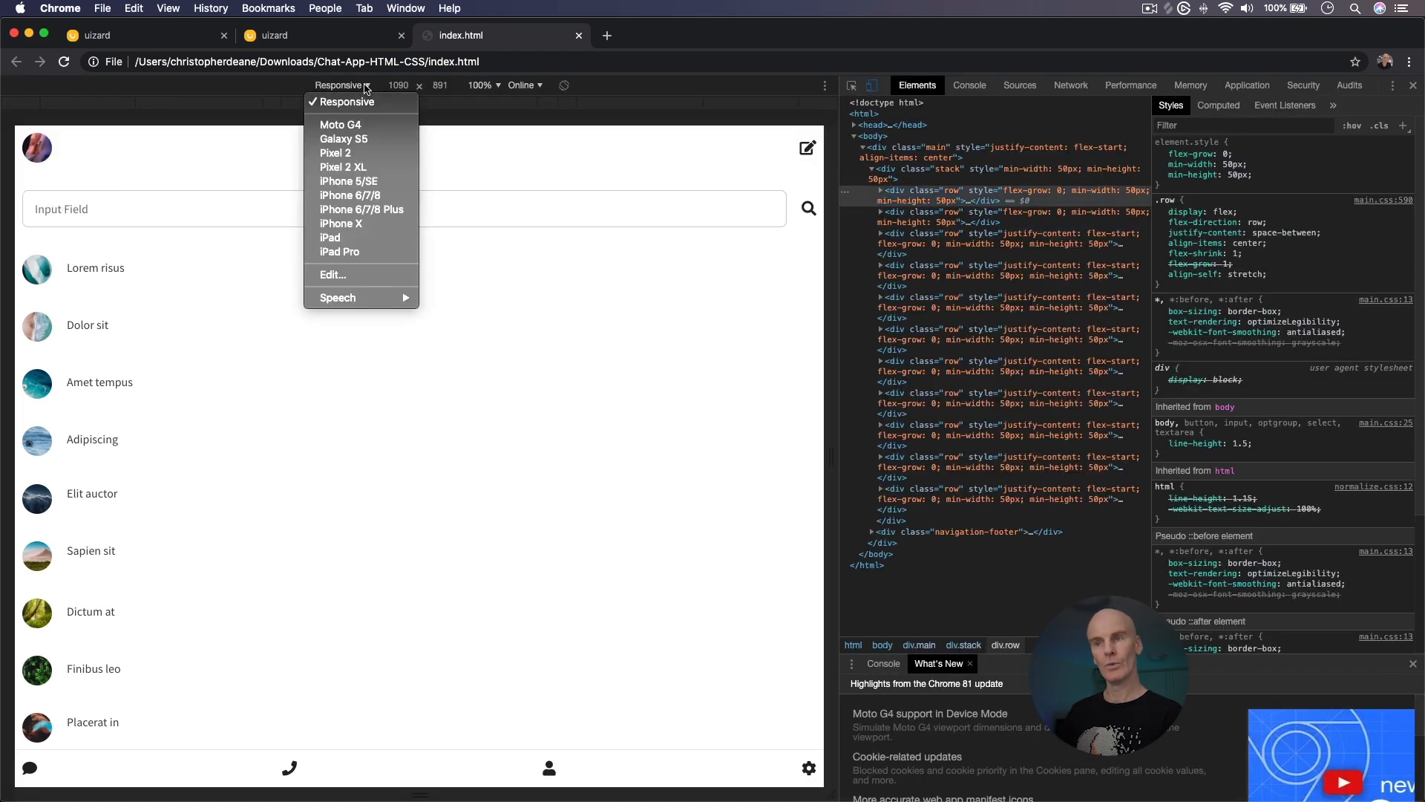
left_click(355, 223)
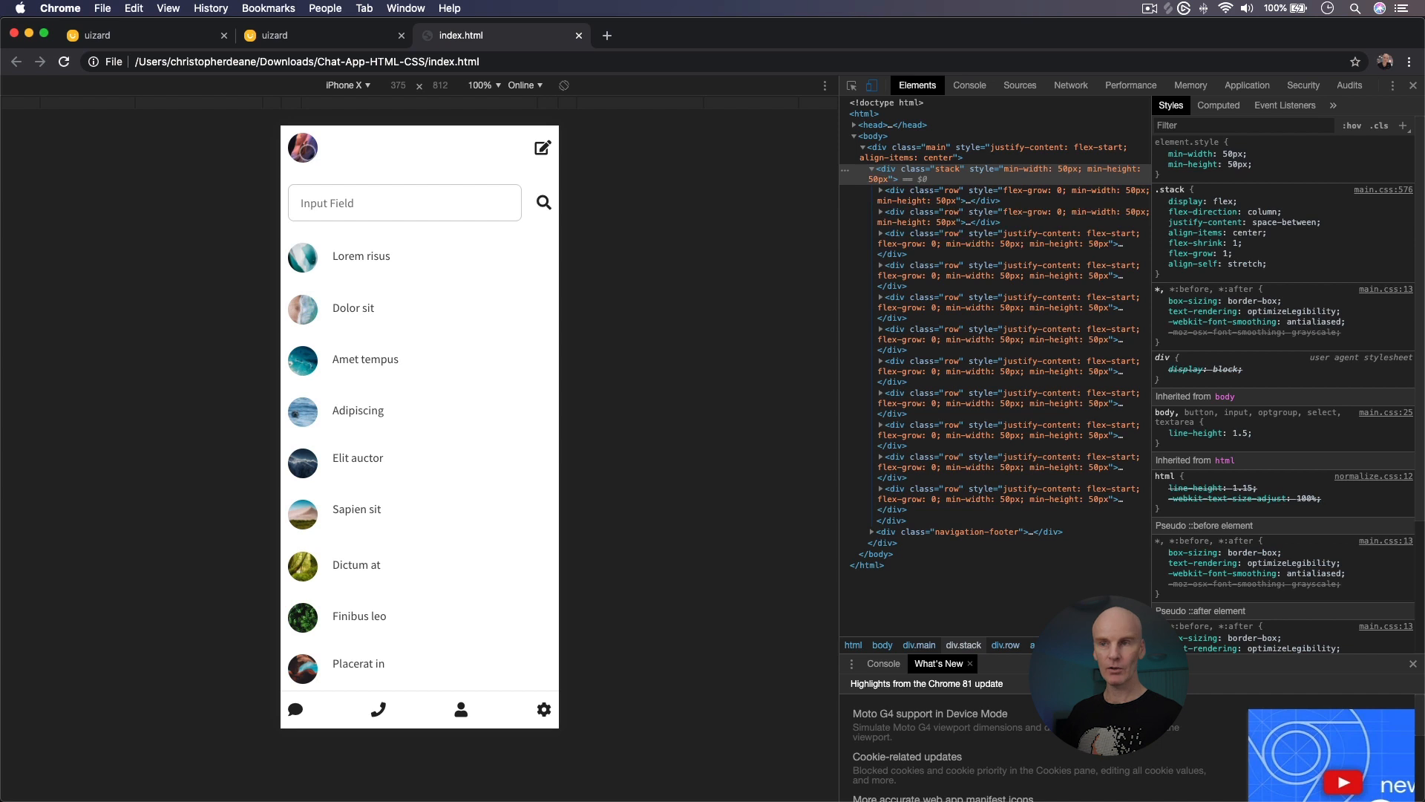
Test the exported page's avatar link to Profile, phone icon link to Calls and both back arrows to Home
left_click(307, 153)
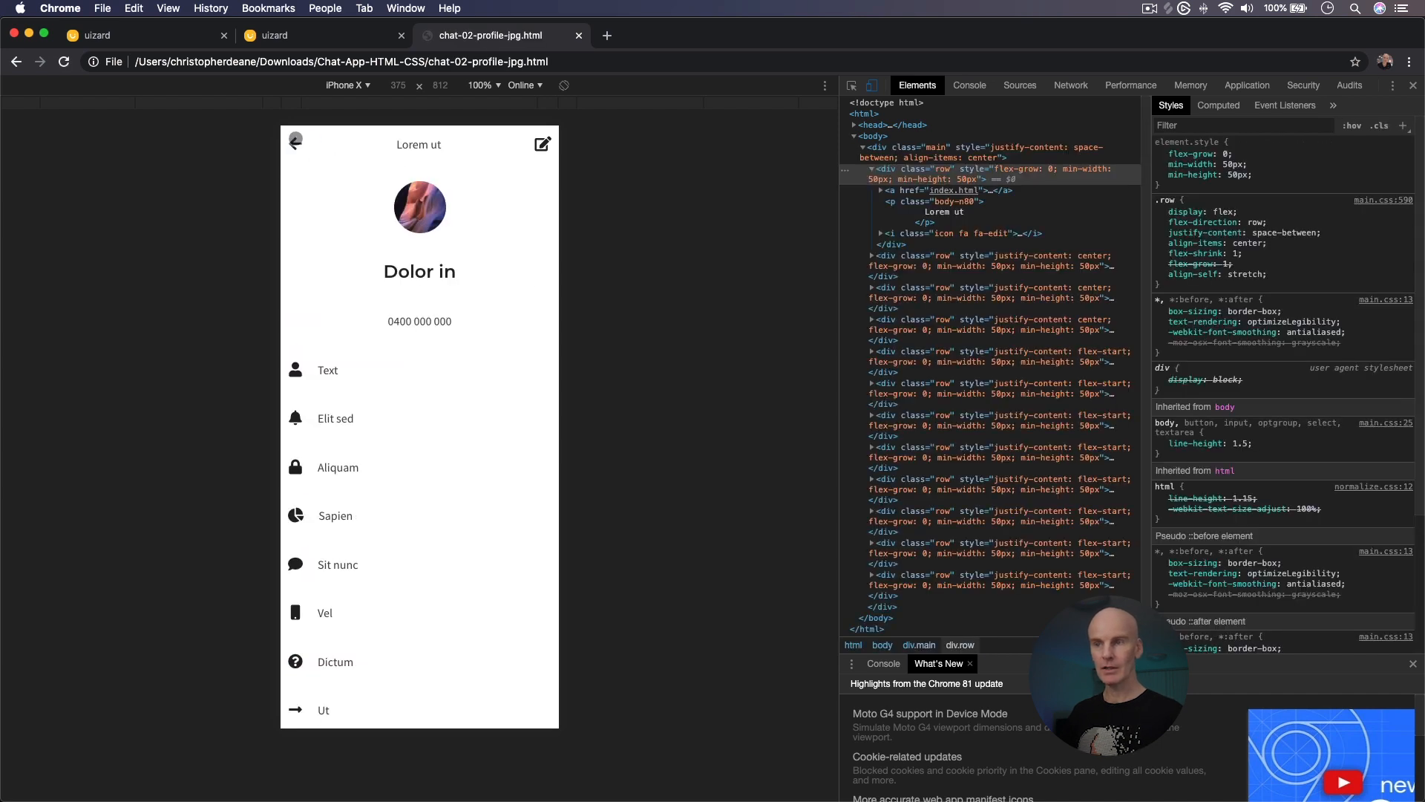
left_click(295, 141)
left_click(315, 148)
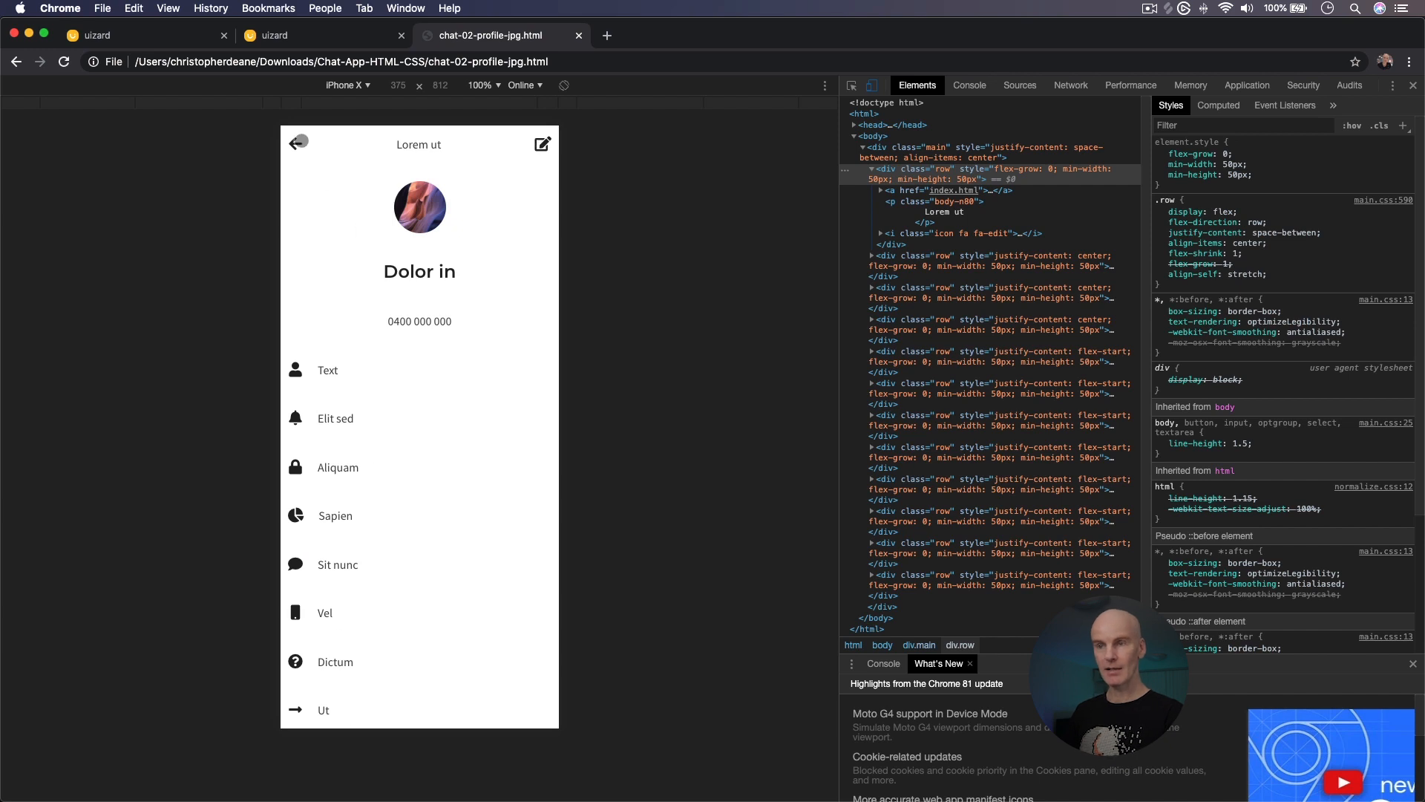
left_click(297, 142)
left_click(381, 707)
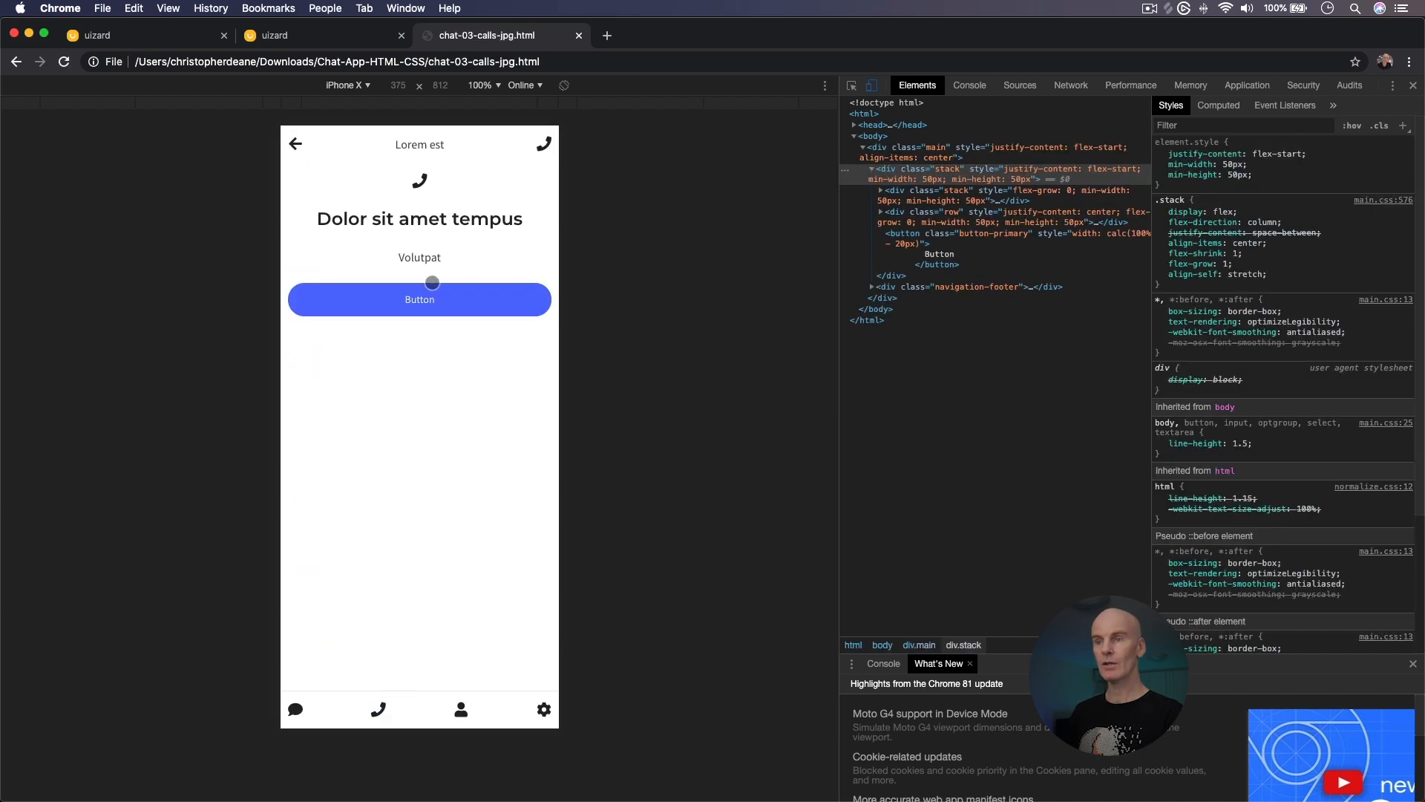
left_click(298, 145)
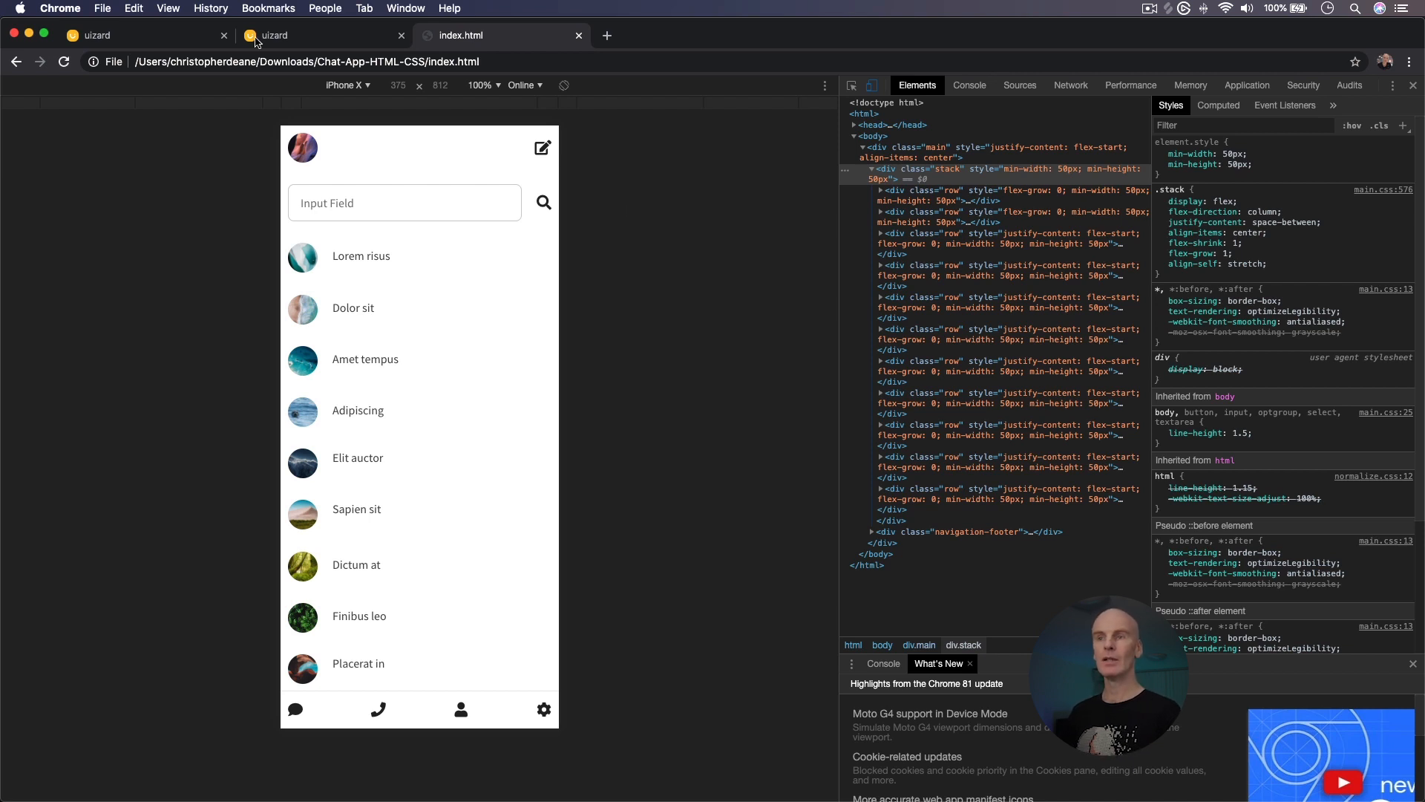
Return to the Uizard prototype and enable its shareable link
left_click(152, 39)
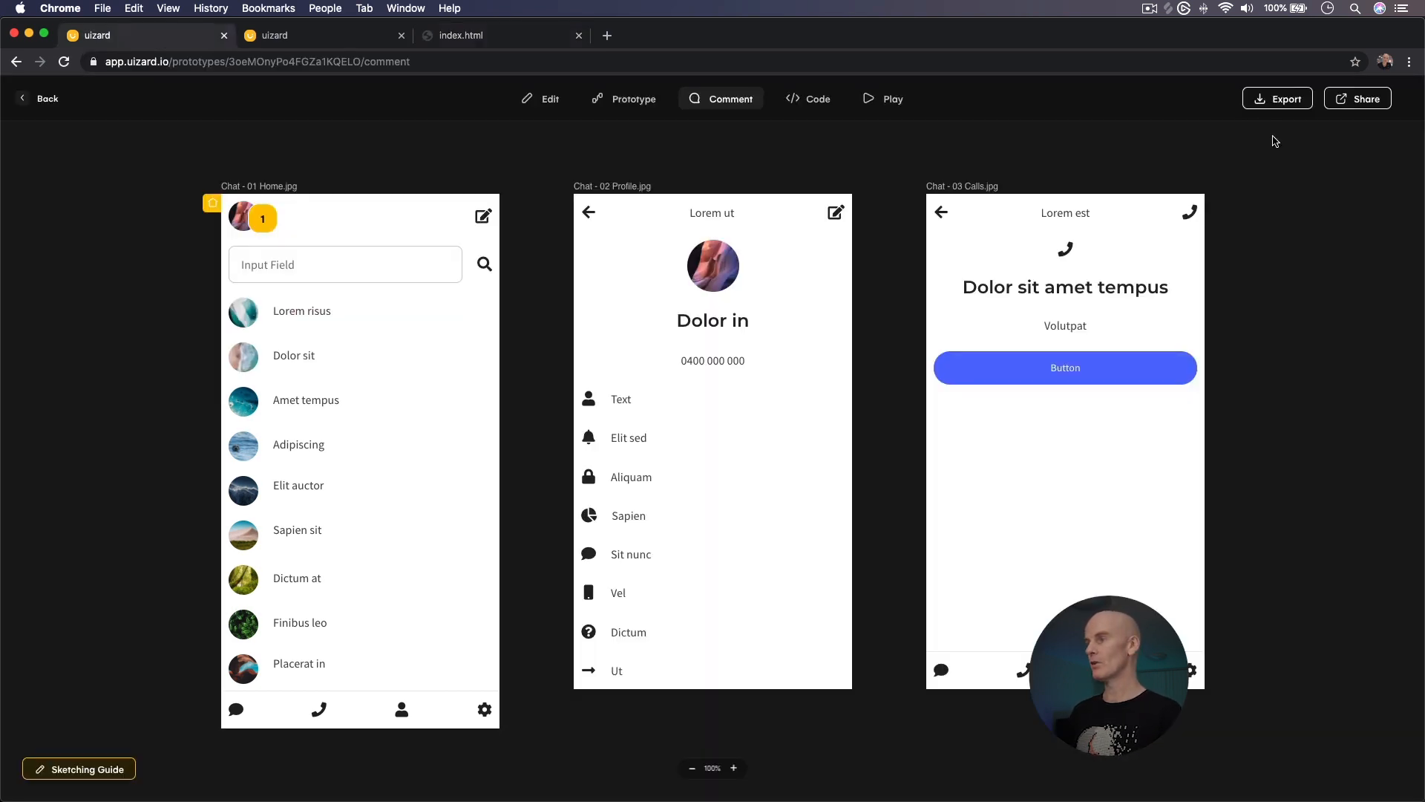
left_click(1369, 101)
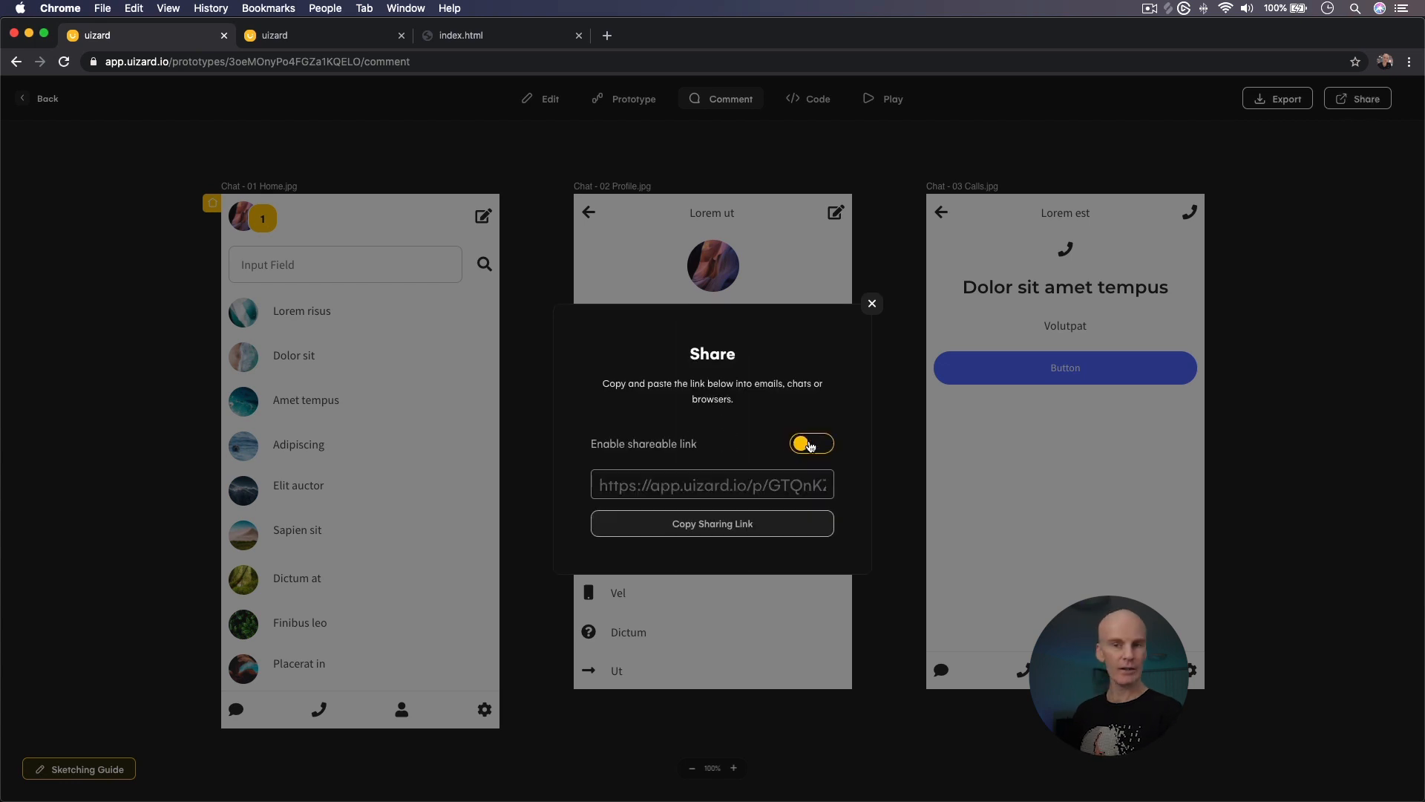
left_click(809, 445)
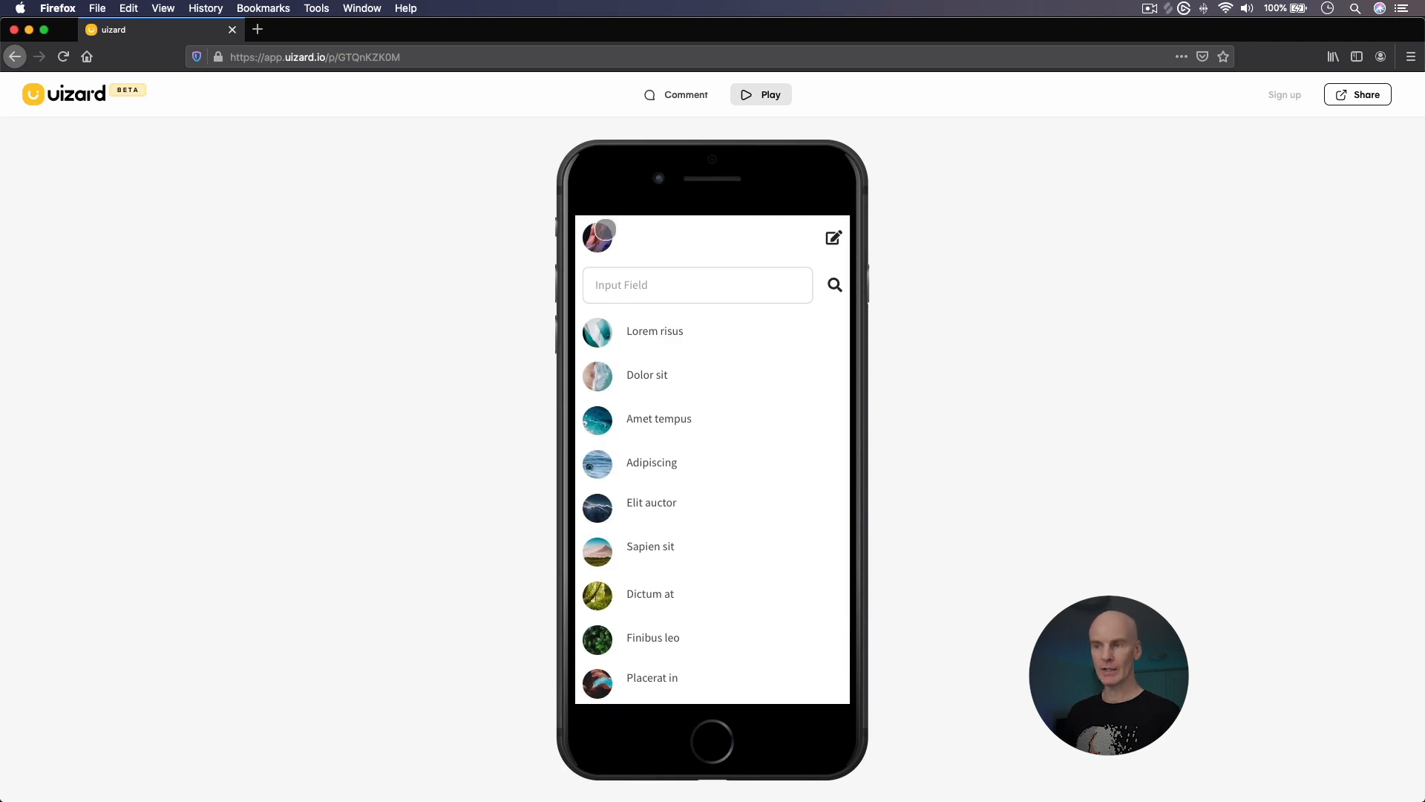
In Firefox, test the shared prototype's avatar link to Profile, its back arrow to Home and the phone icon link to Calls
left_click(597, 233)
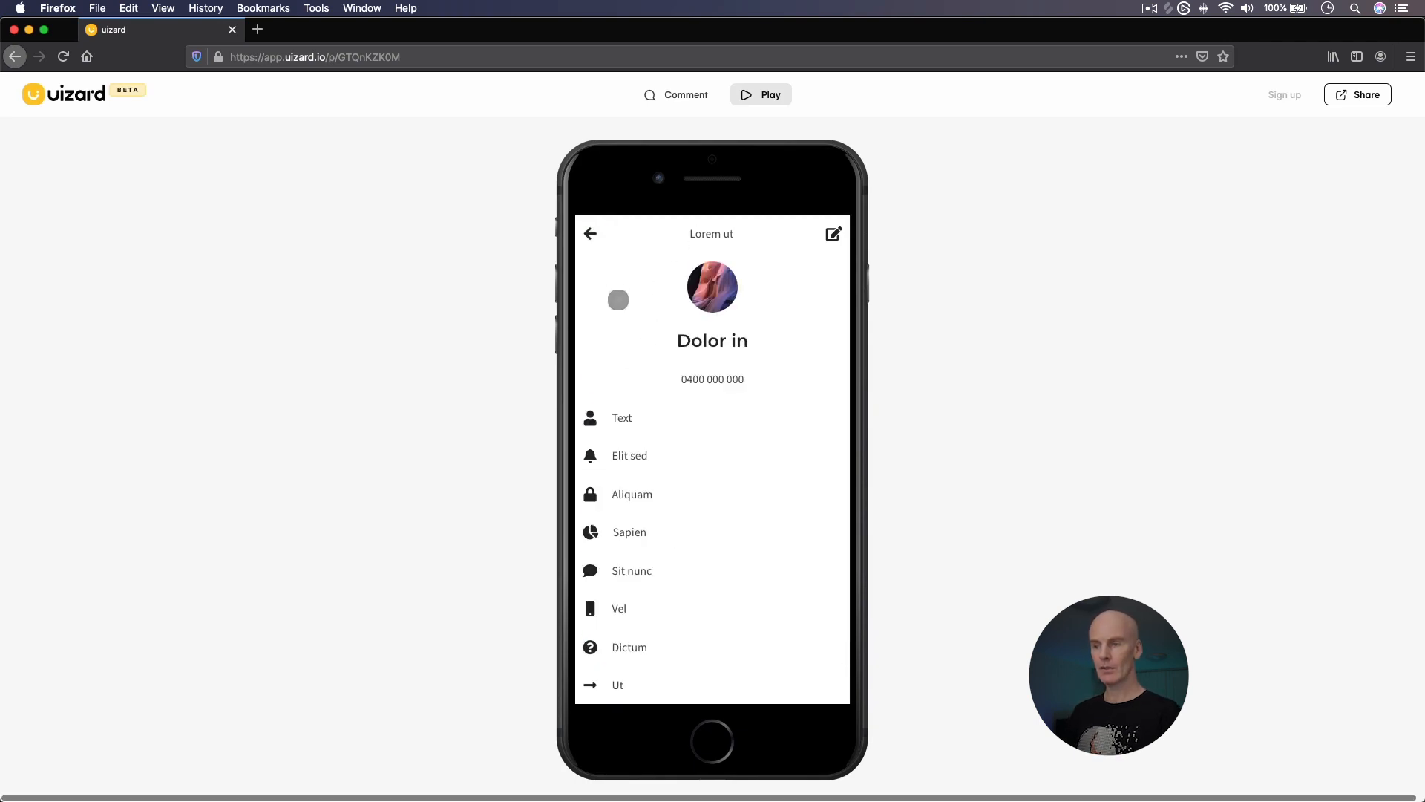
left_click(588, 234)
scroll(653, 443, "down", 2)
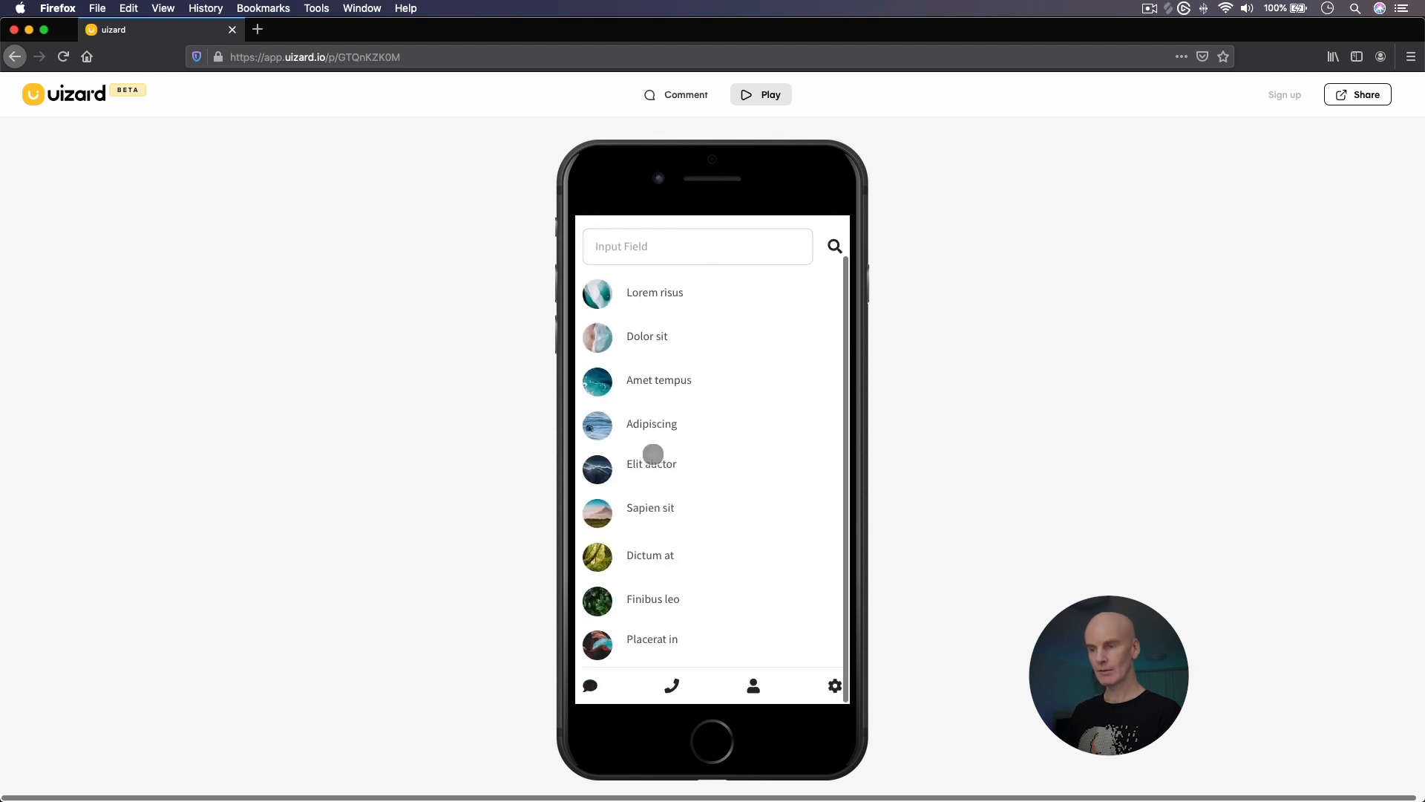
left_click(665, 683)
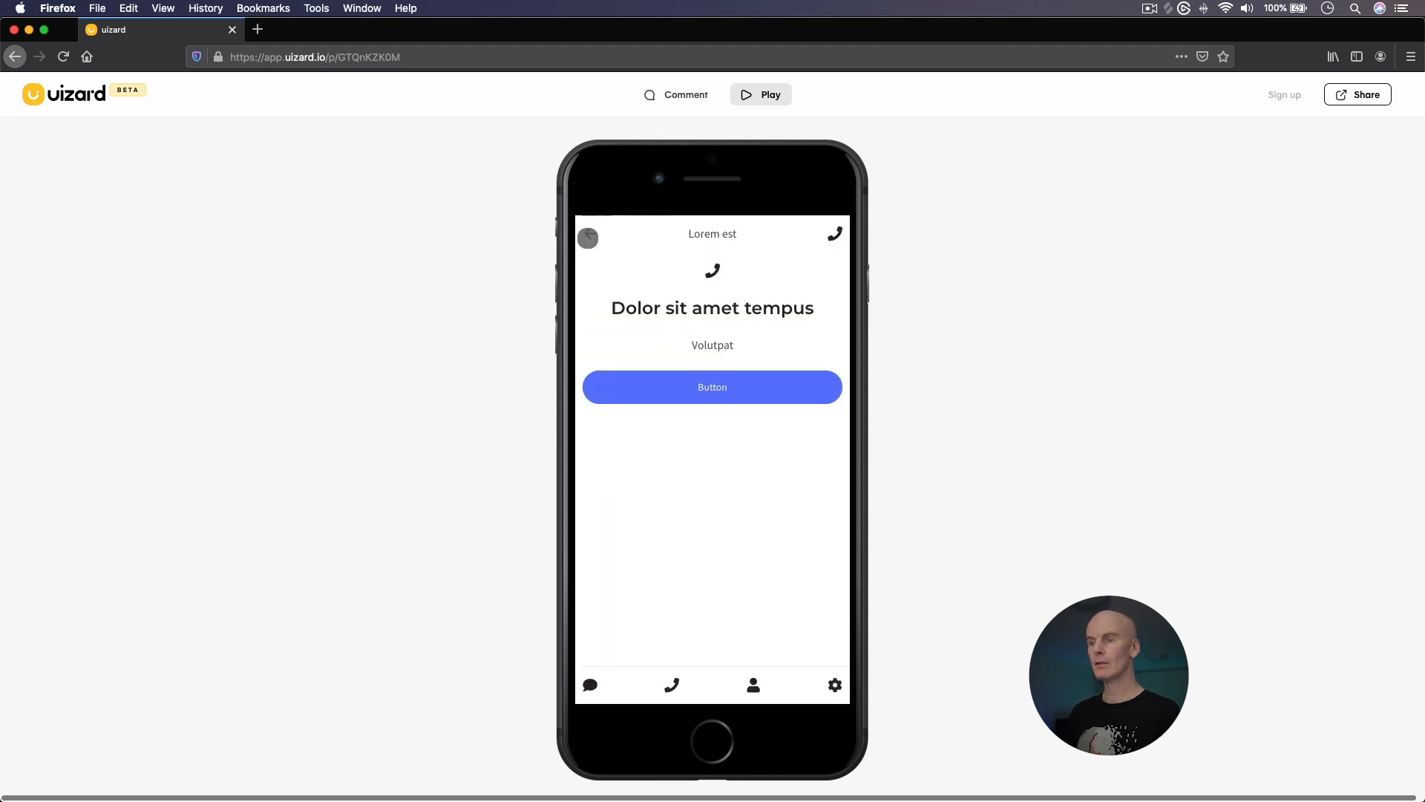
Review the existing comment on the shared prototype's Home avatar and return to play mode to look through the Home screen
left_click(588, 237)
left_click(690, 97)
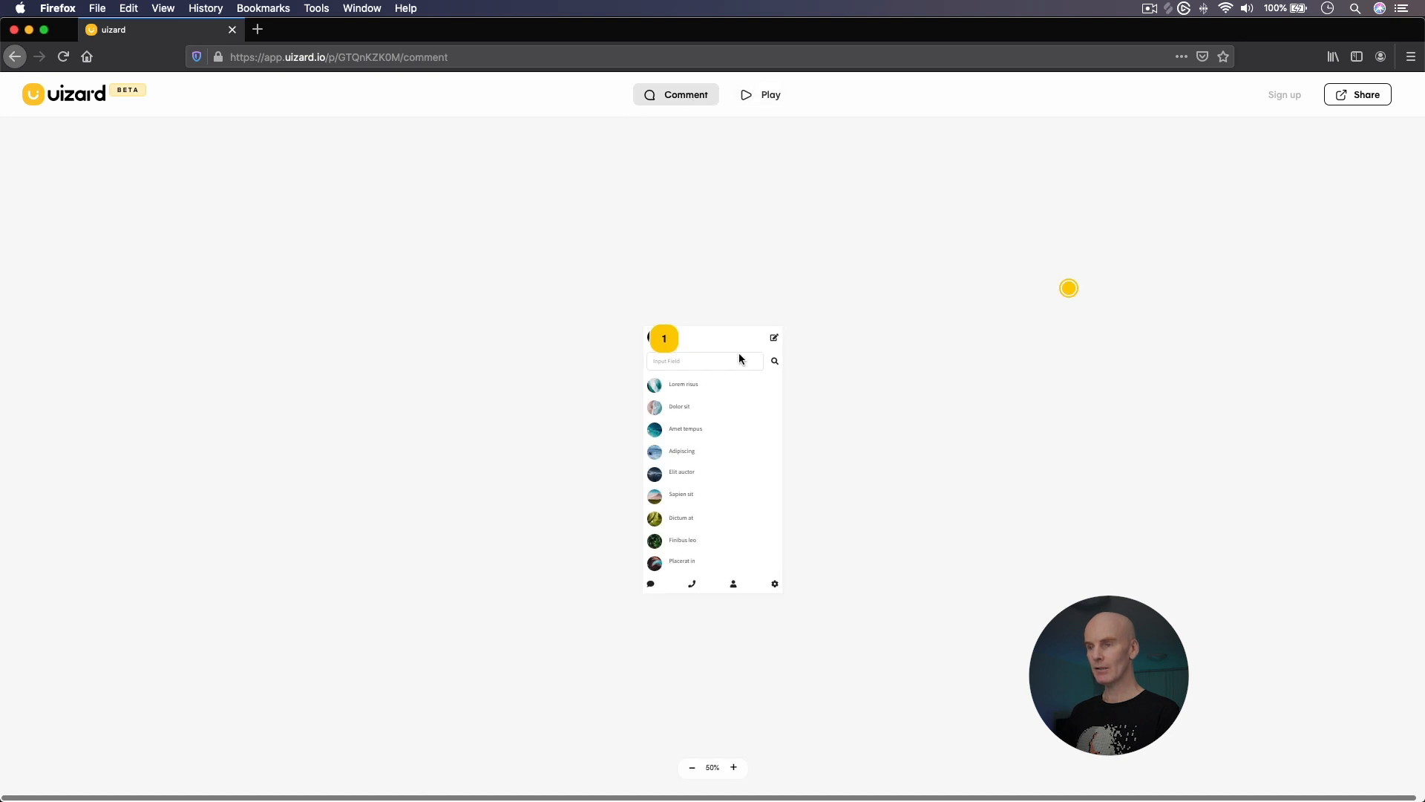
left_click(664, 338)
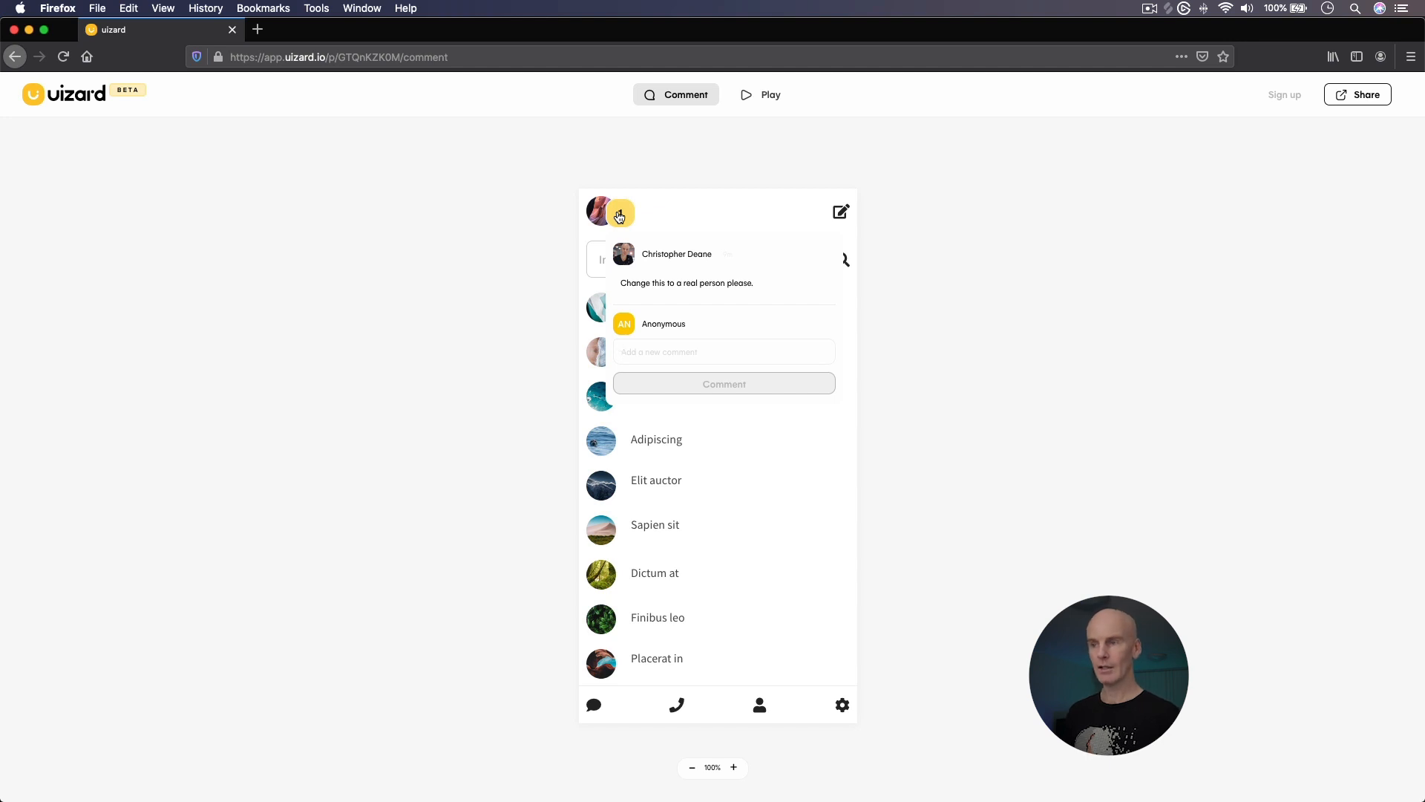
left_click(756, 99)
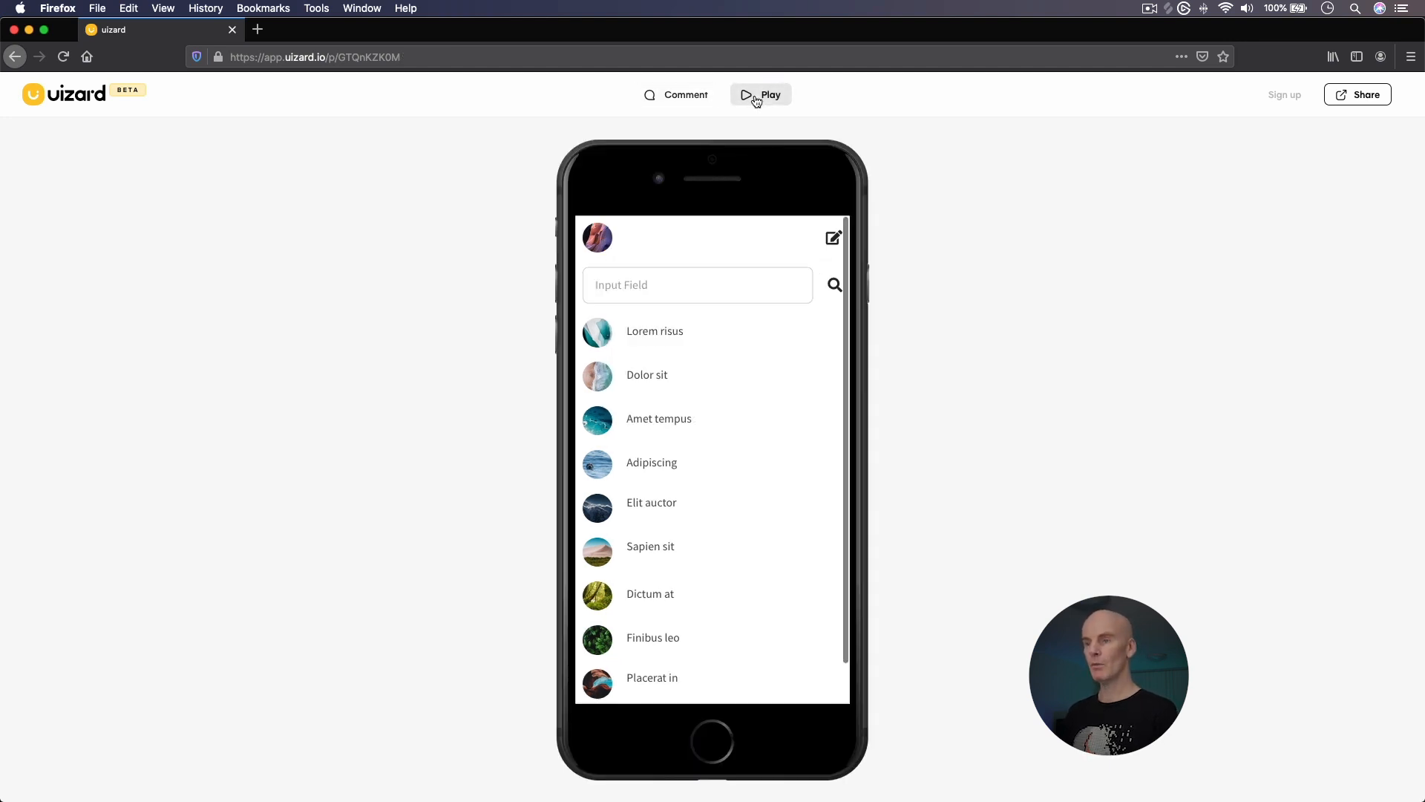
scroll(713, 394, "down", 2)
scroll(674, 306, "up", 2)
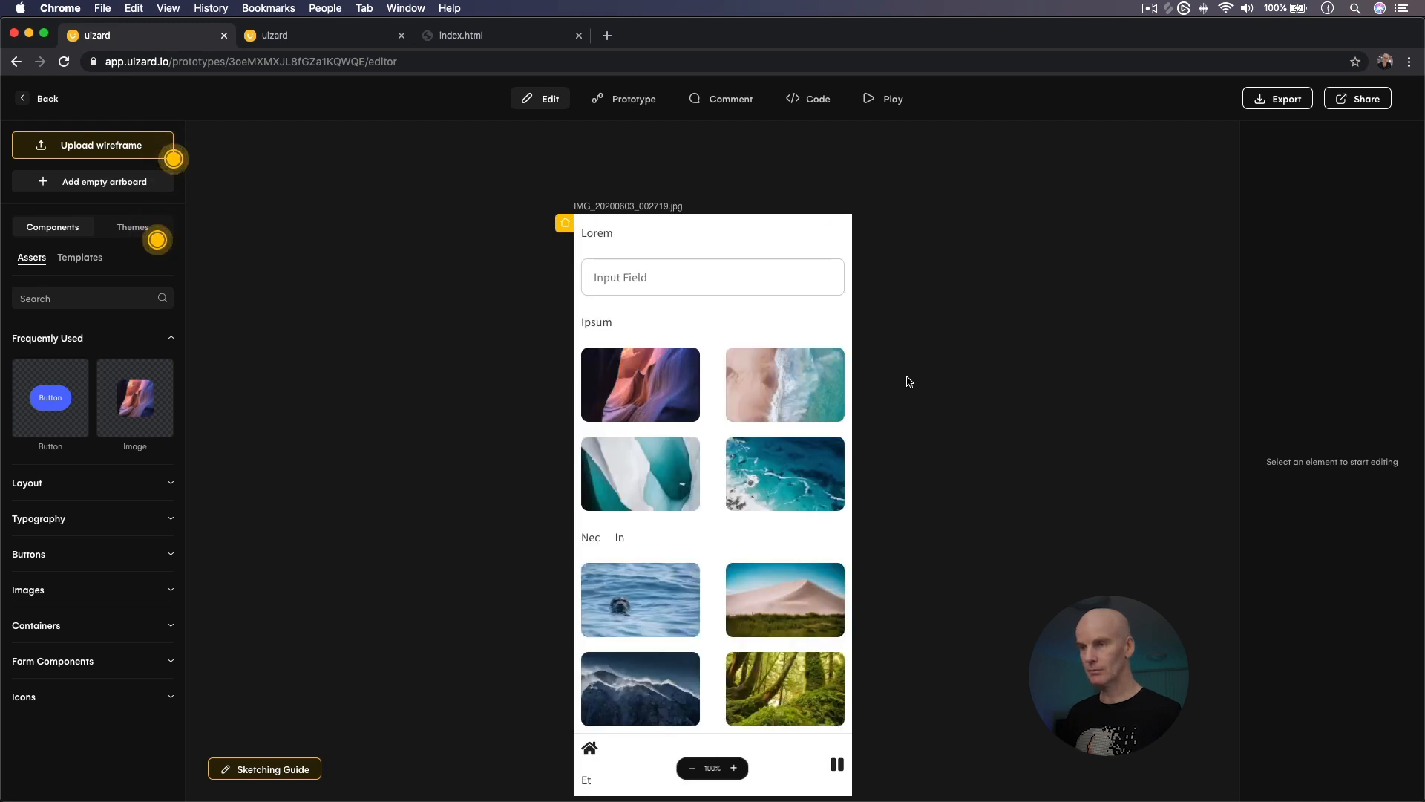
In the Spotify prototype, delete the "Et" label below the home icon and set the "Lorem" heading to the H3 N100 component
left_click(1376, 784)
left_click(709, 481)
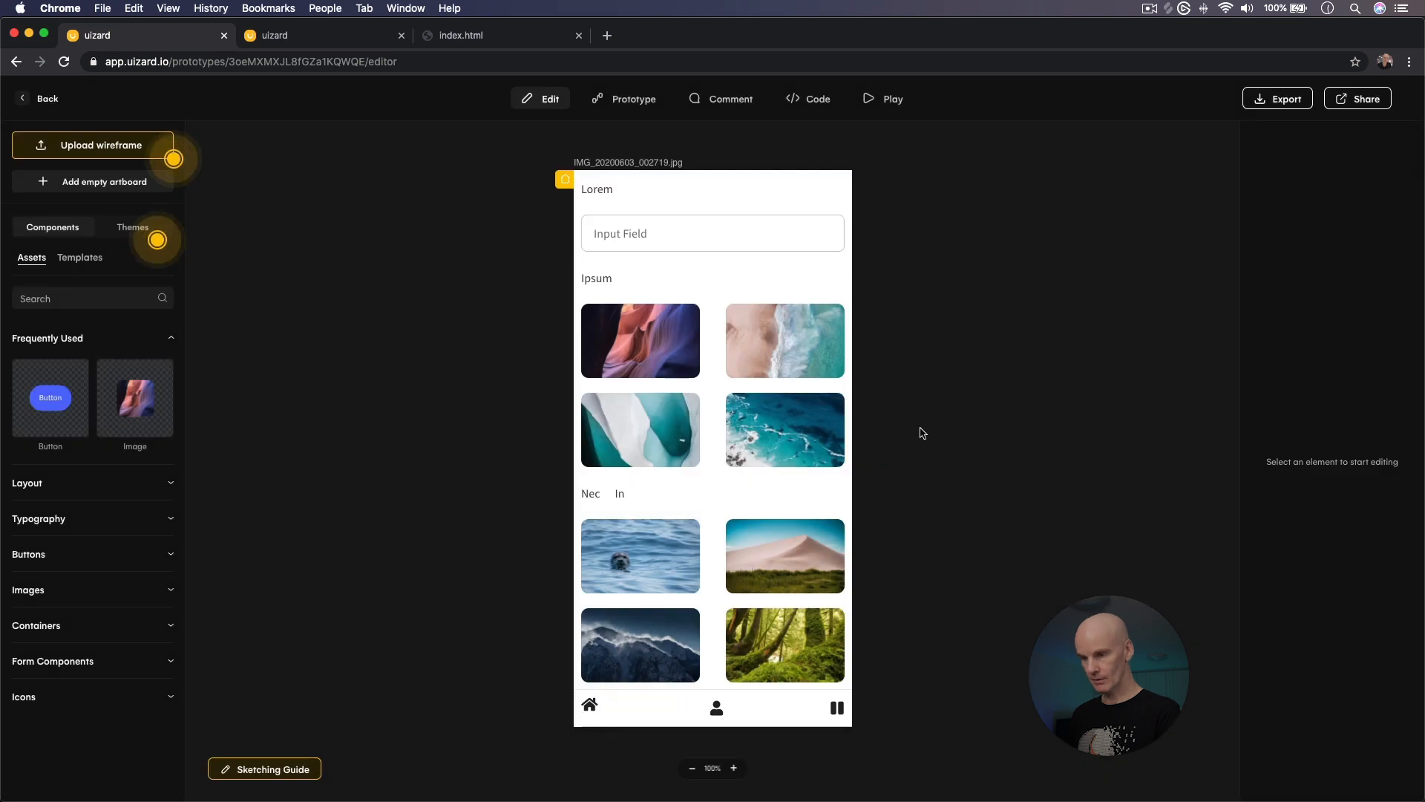
left_click(610, 193)
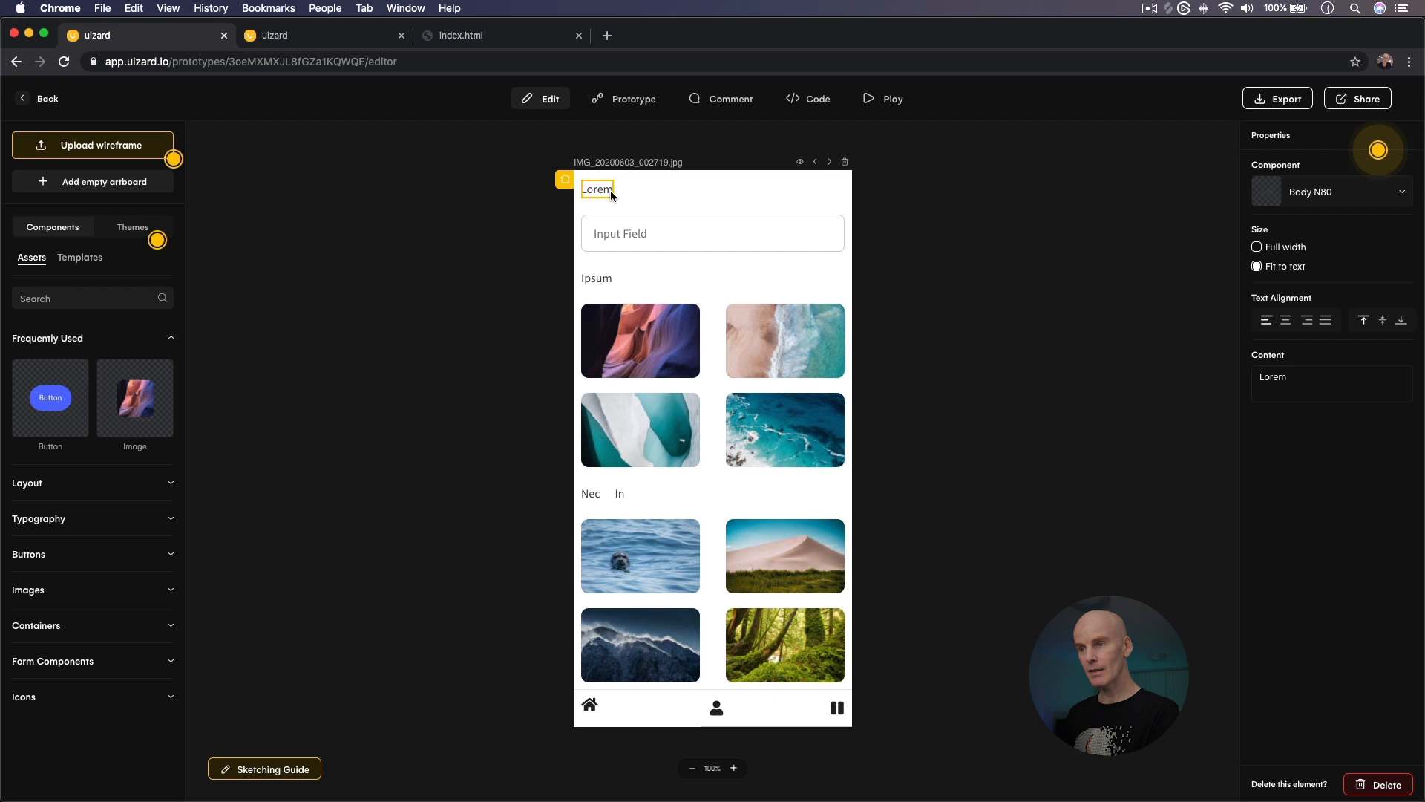
left_click(1302, 181)
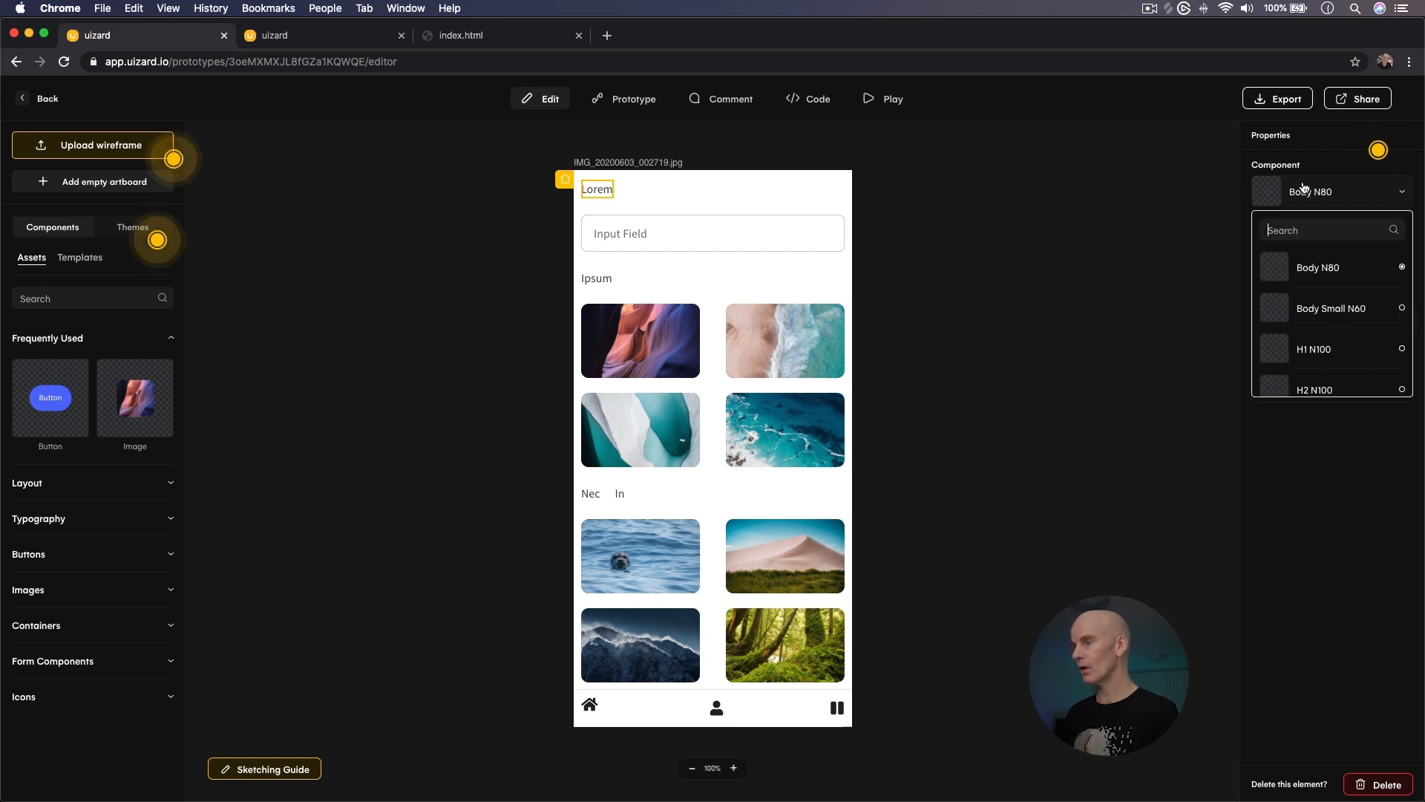
scroll(1358, 326, "down", 3)
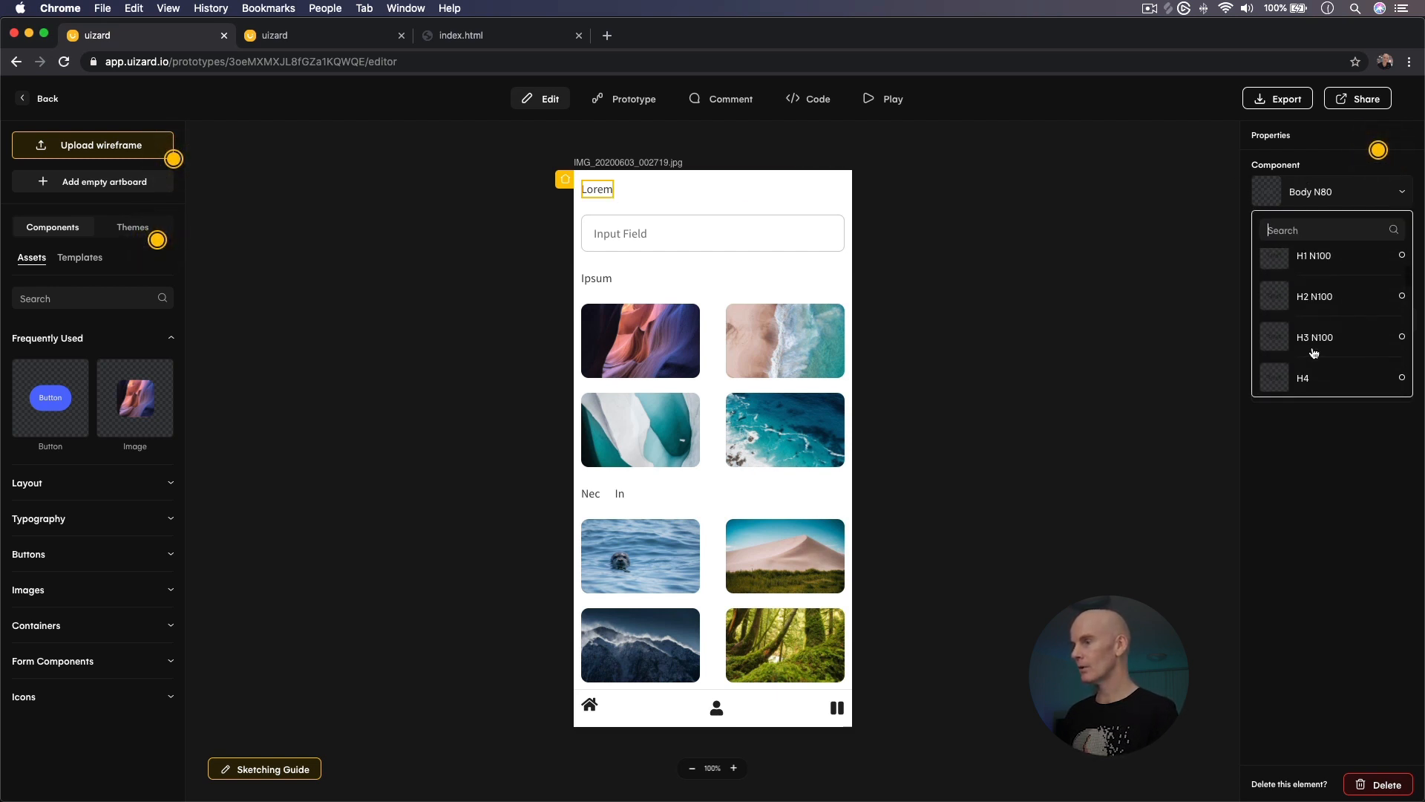
left_click(1355, 323)
Set the "Ipsum" section label above the first image grid to the H4 component
left_click(658, 239)
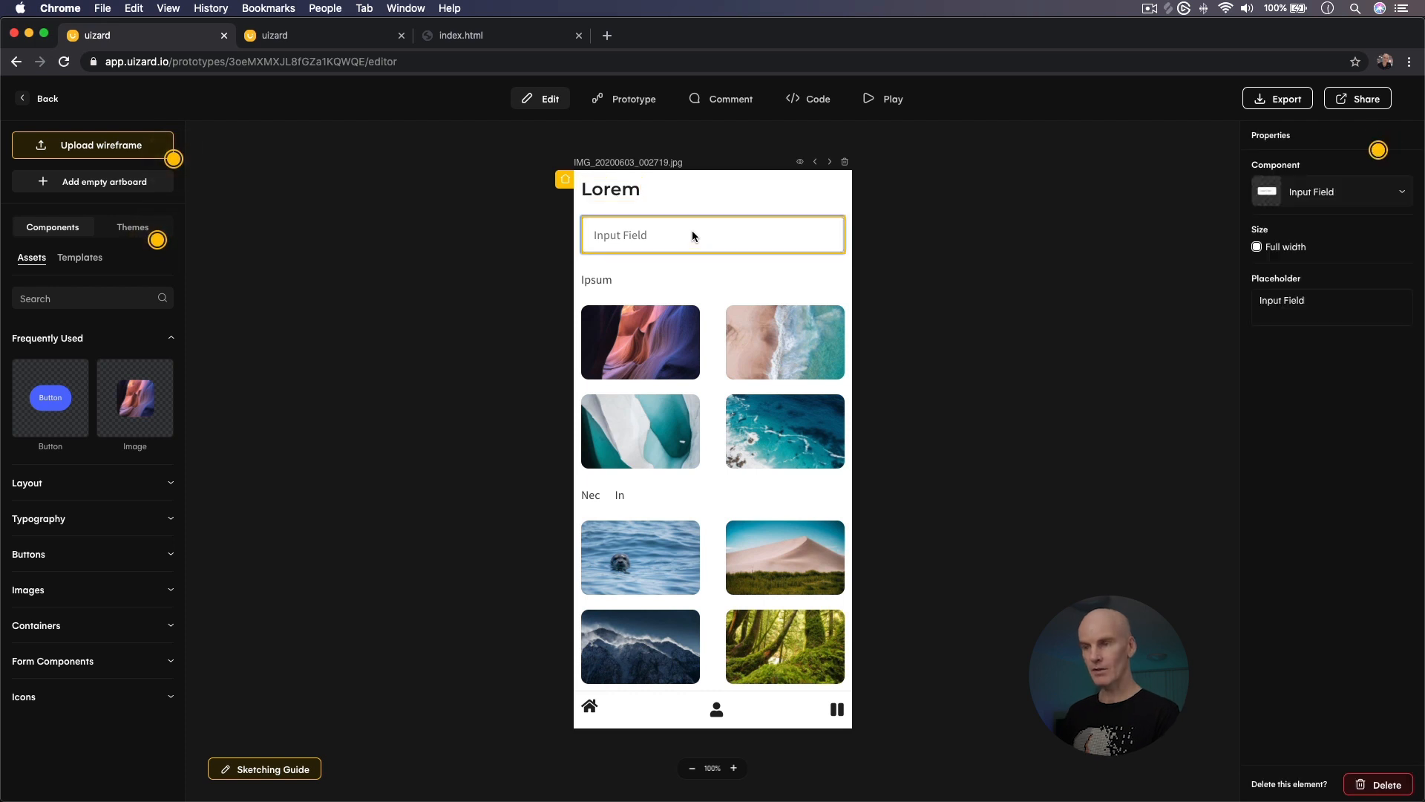
left_click(597, 281)
left_click(1330, 202)
scroll(1327, 316, "down", 5)
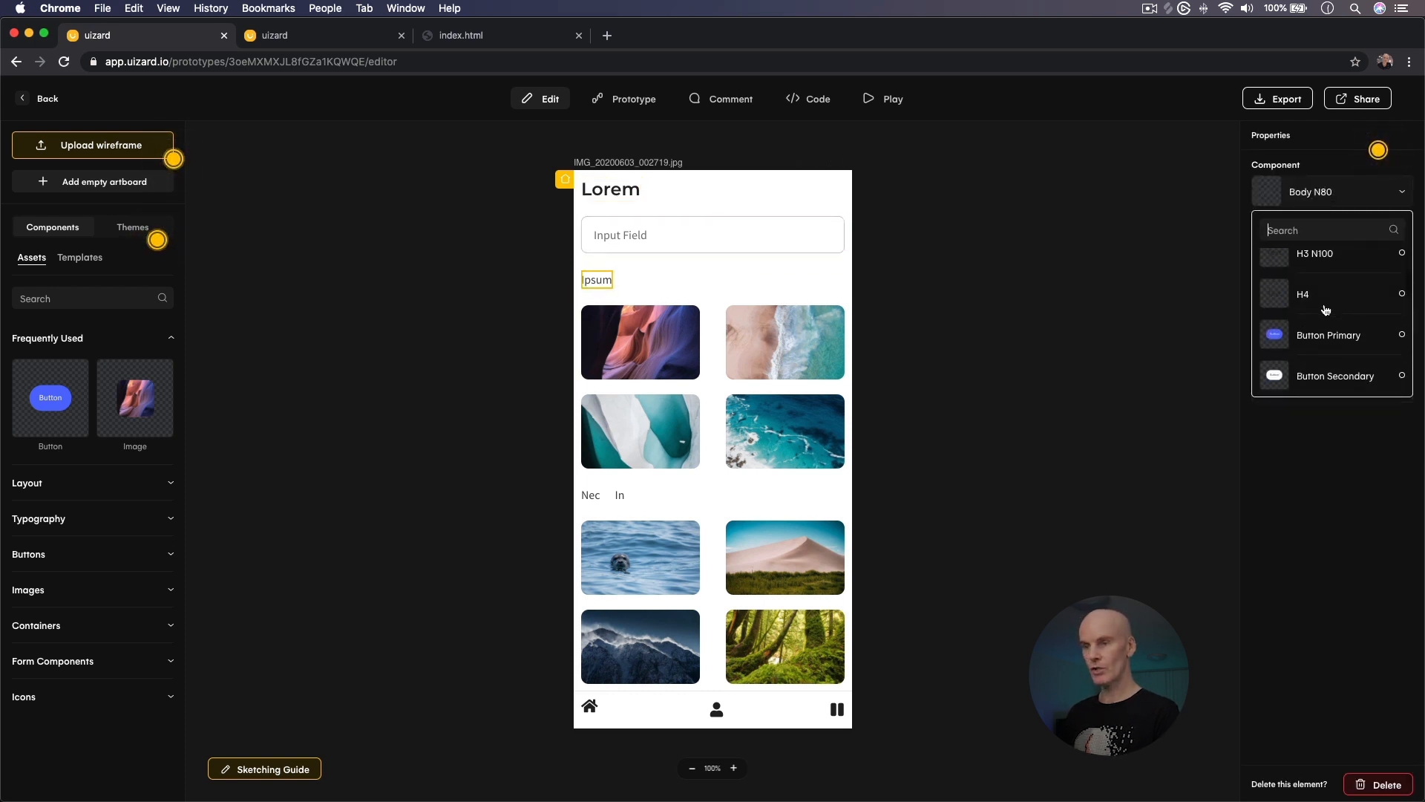
left_click(1327, 314)
Remove the "In" text beside "Nec" and set the "Nec" section label to the H4 component
left_click(593, 501)
left_click(618, 497)
left_click(1379, 785)
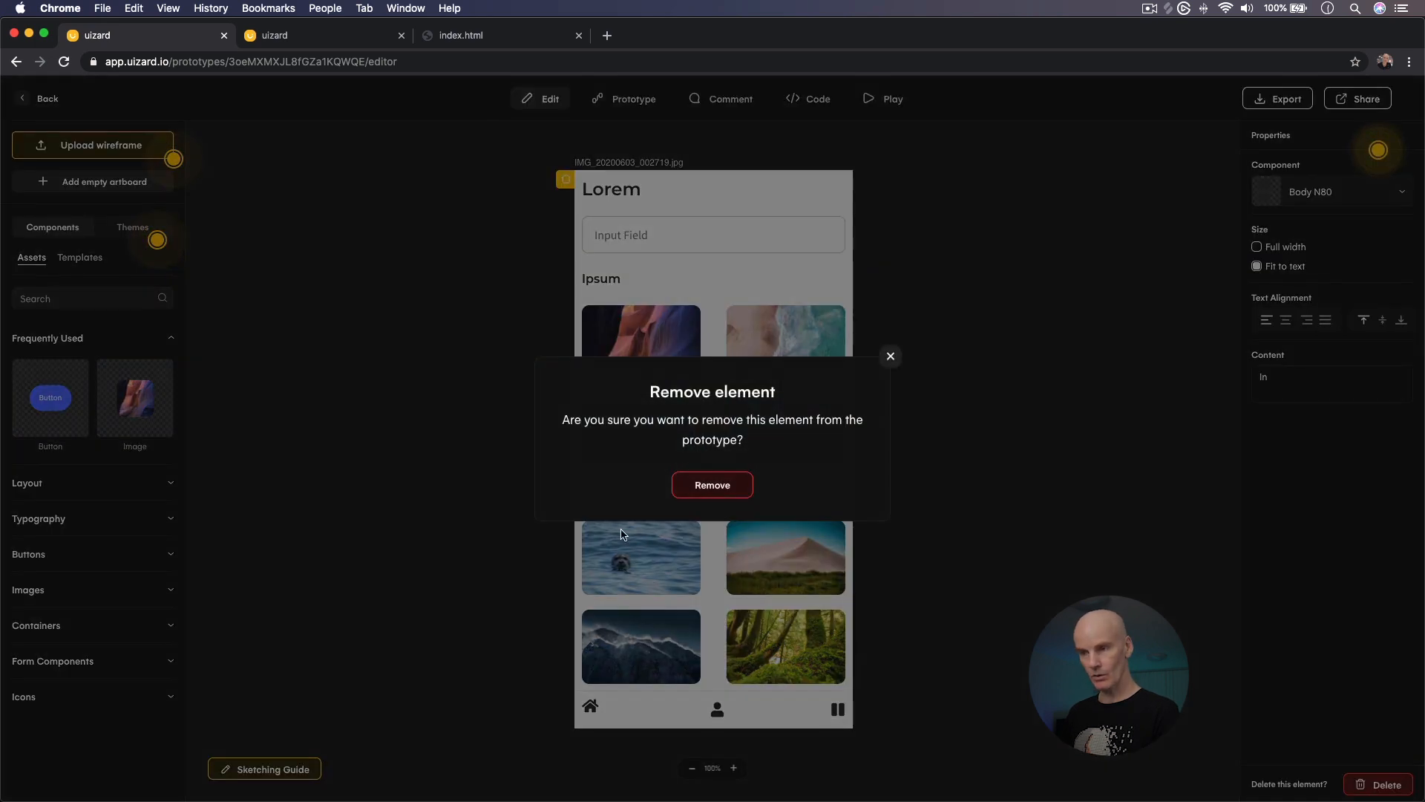
left_click(671, 484)
left_click(593, 495)
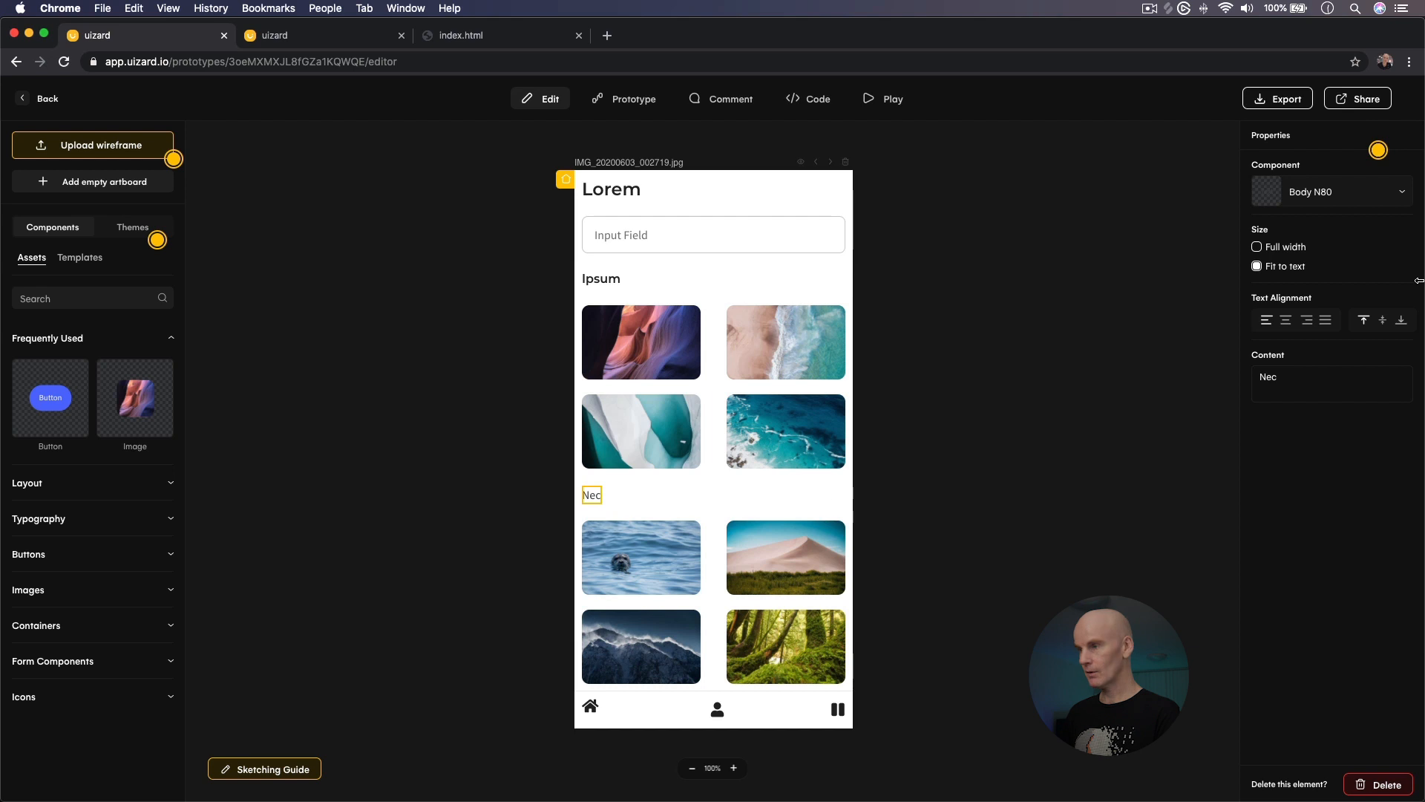
left_click(1299, 197)
scroll(1318, 347, "down", 3)
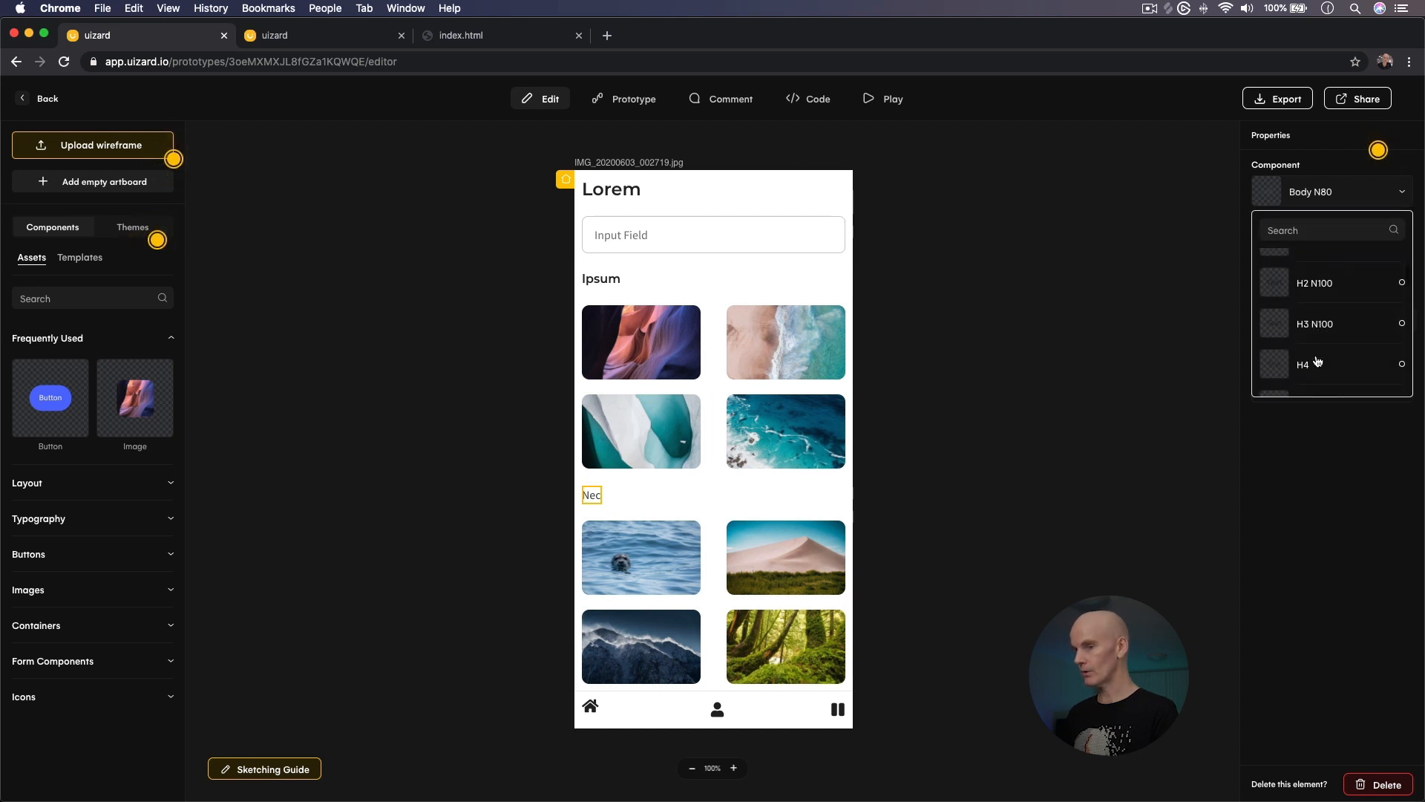
left_click(1317, 361)
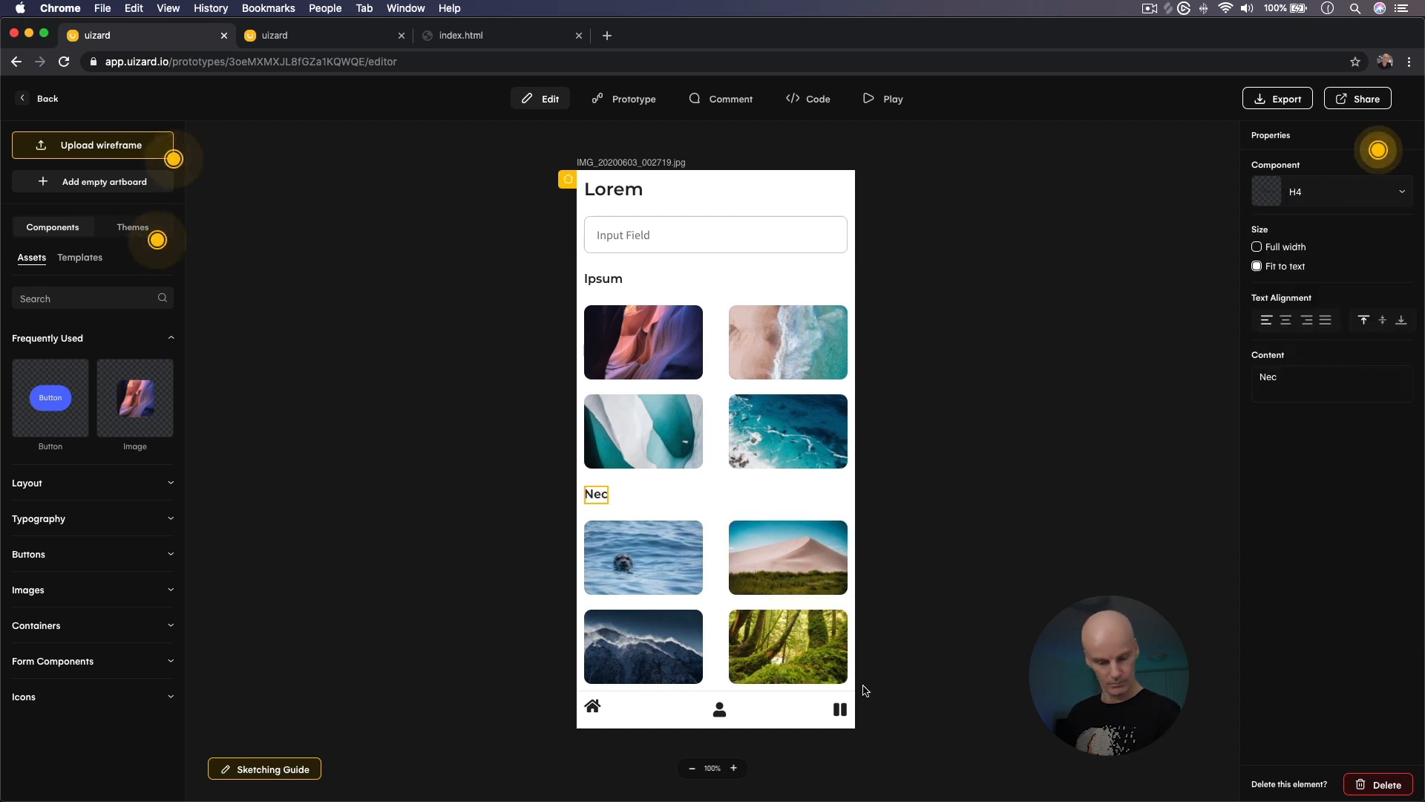
Change the middle navigation icon from User to Search and return to the prototypes overview
left_click(593, 706)
left_click(718, 710)
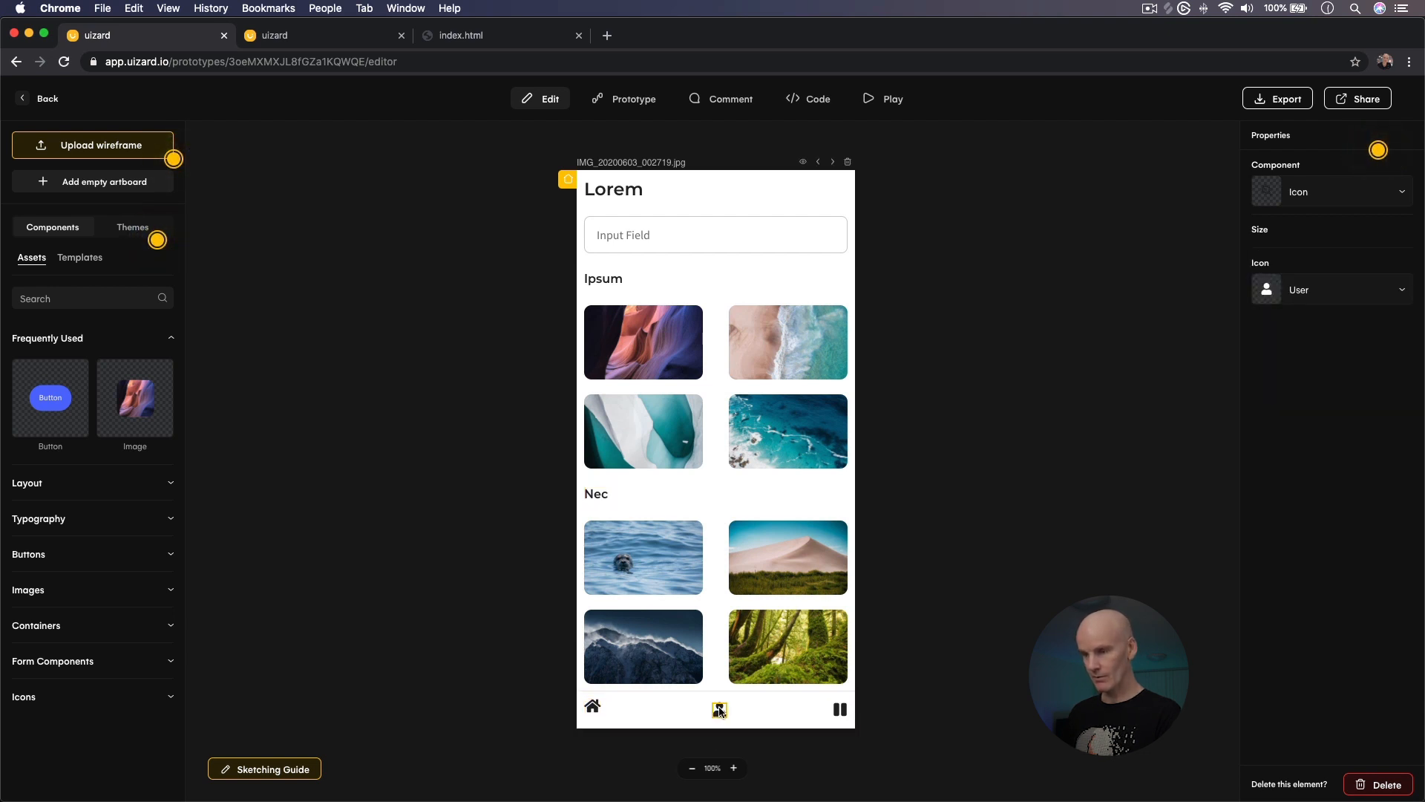
left_click(1314, 294)
type("search")
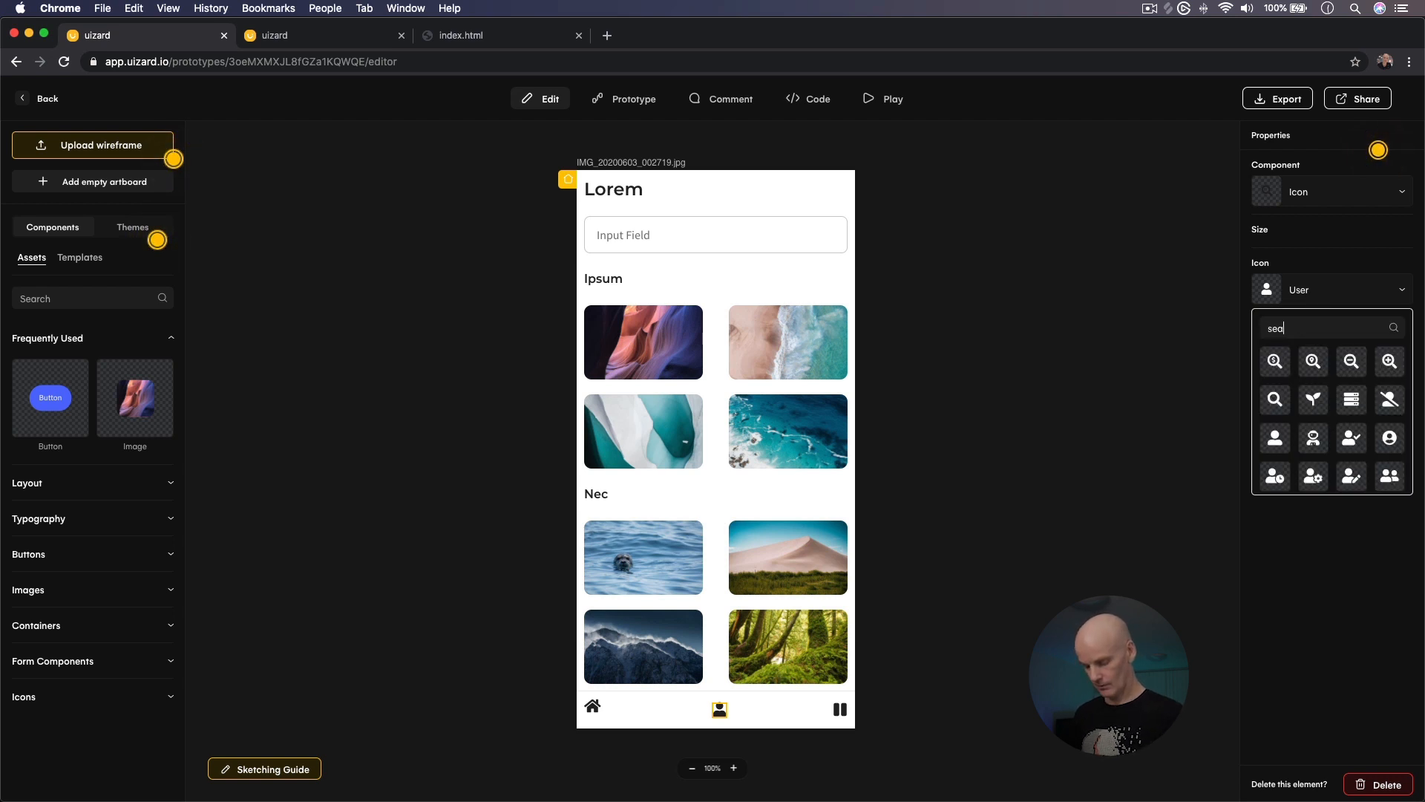
left_click(1278, 361)
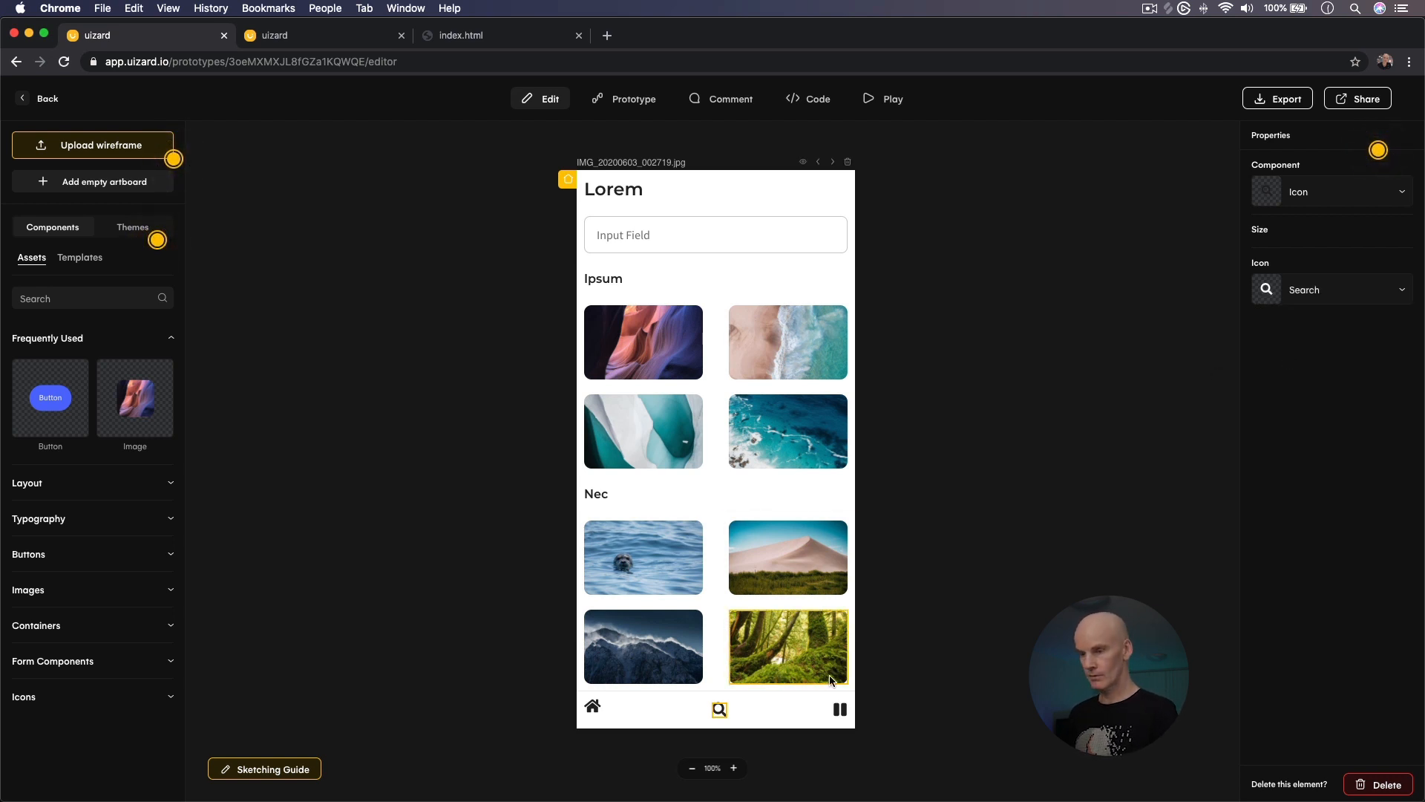
left_click(954, 235)
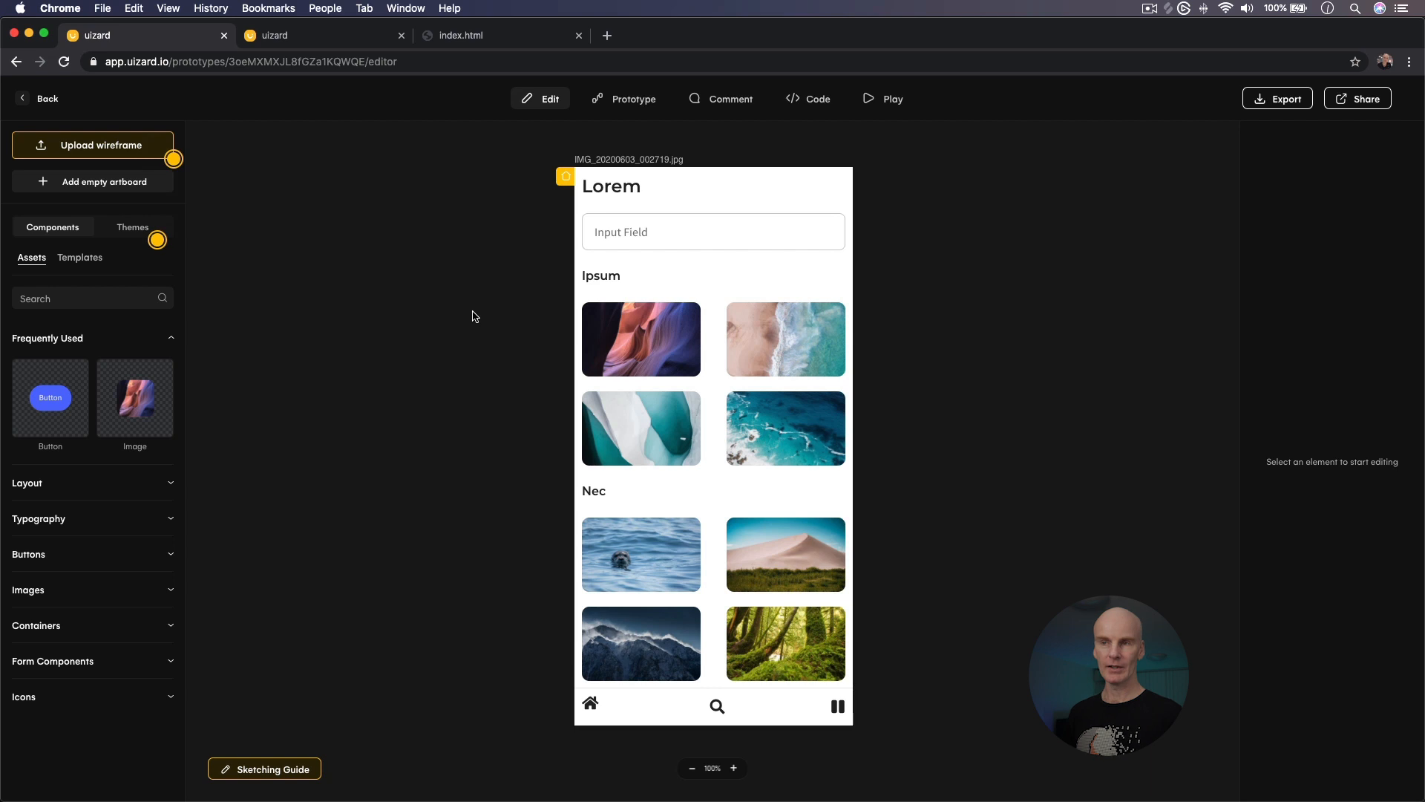
left_click(43, 99)
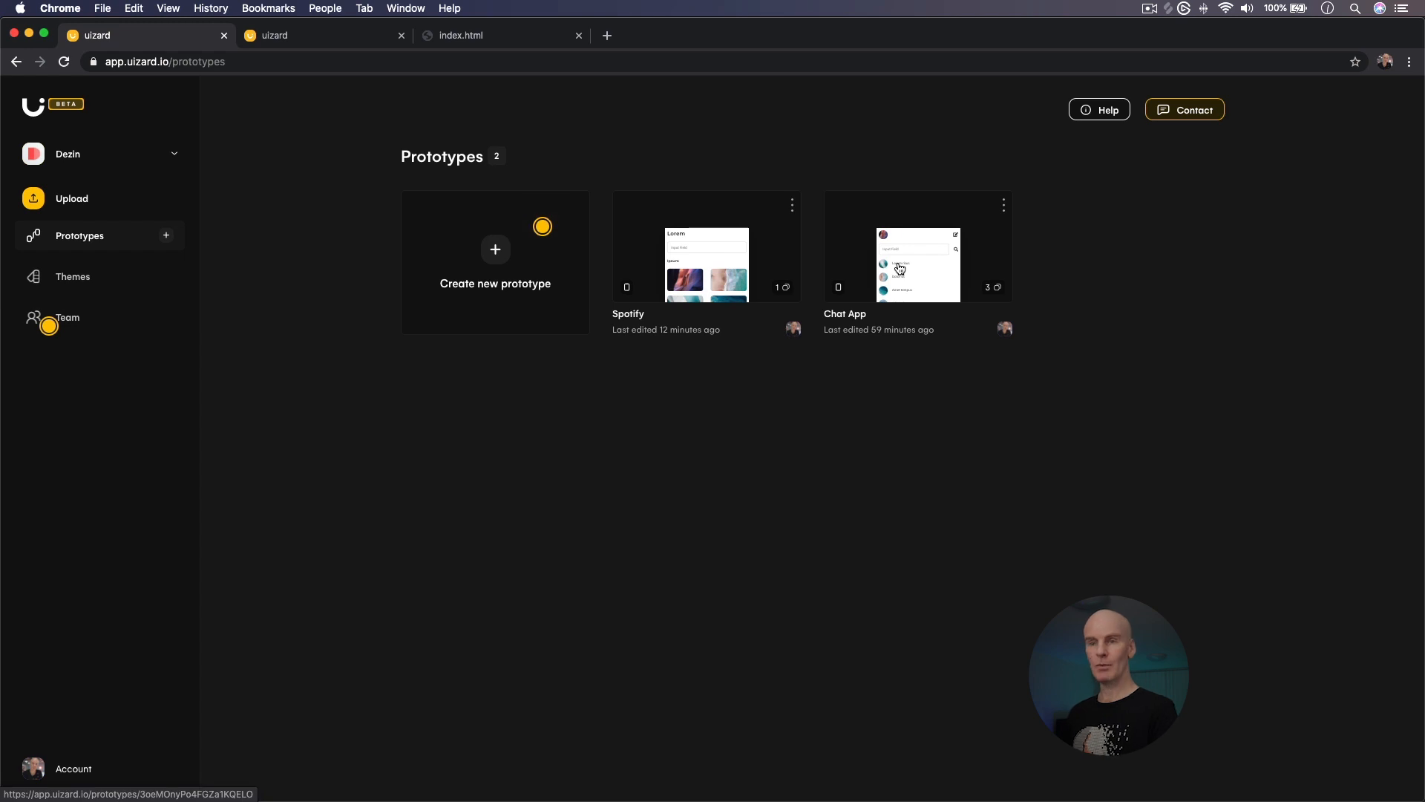
Switch the interface to light mode in the account settings
left_click(84, 768)
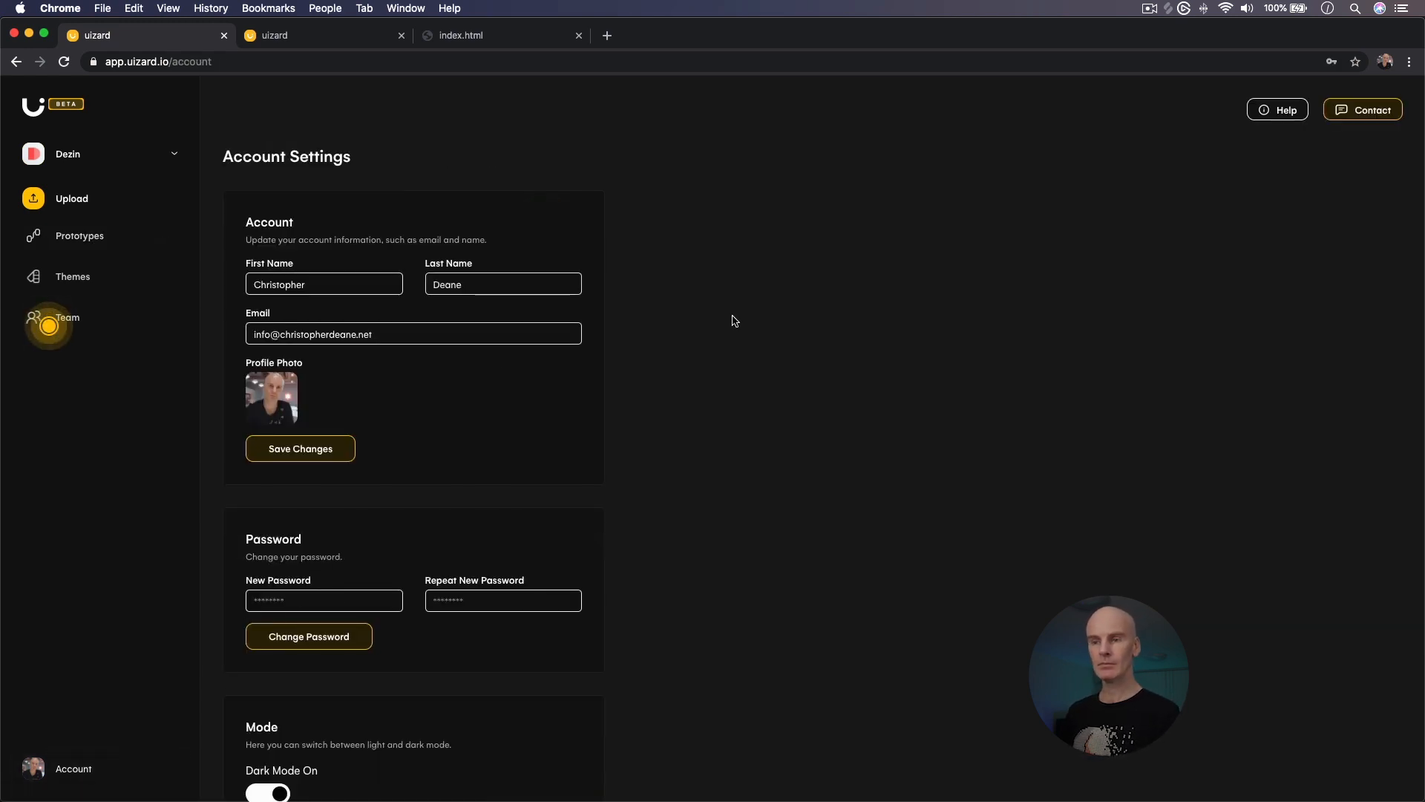
scroll(633, 318, "down", 5)
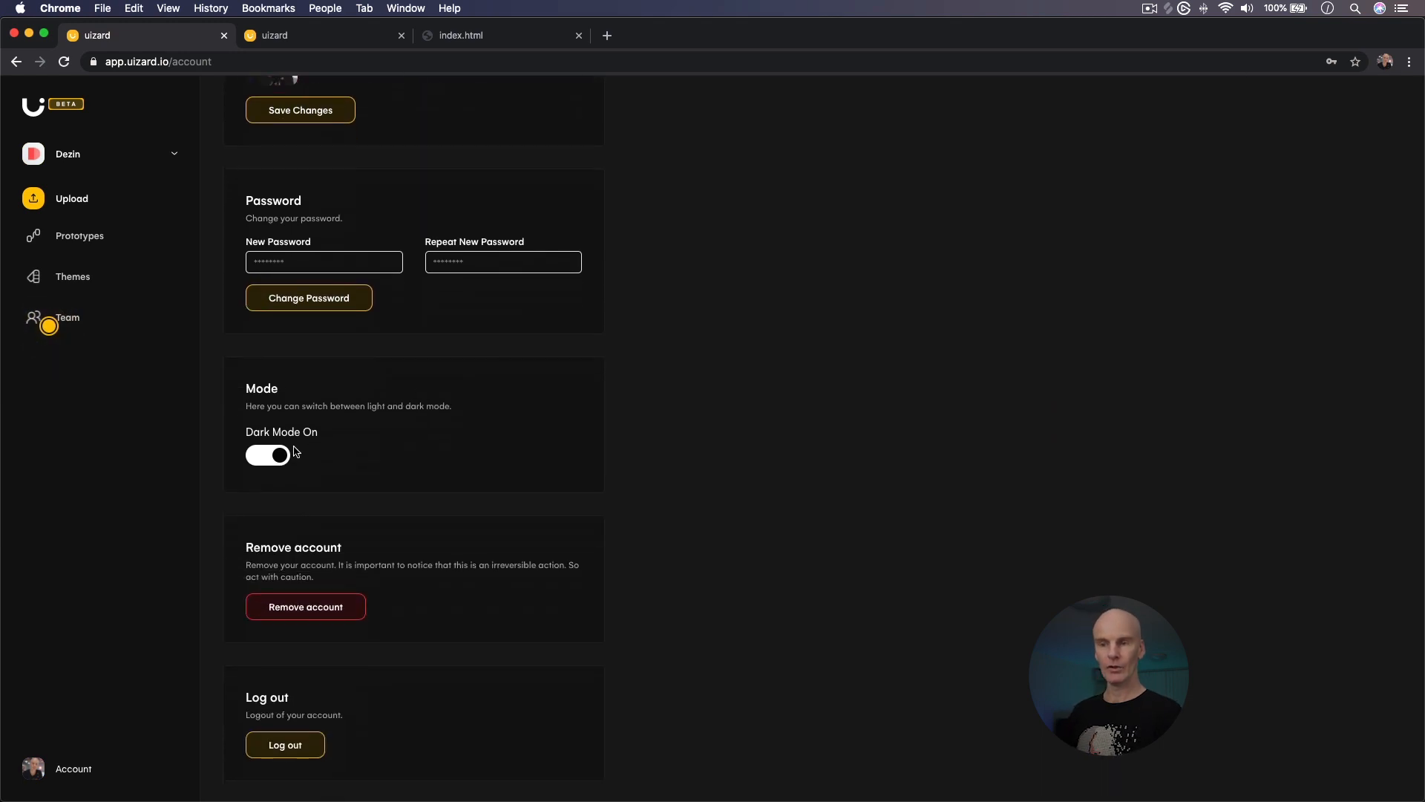
left_click(269, 456)
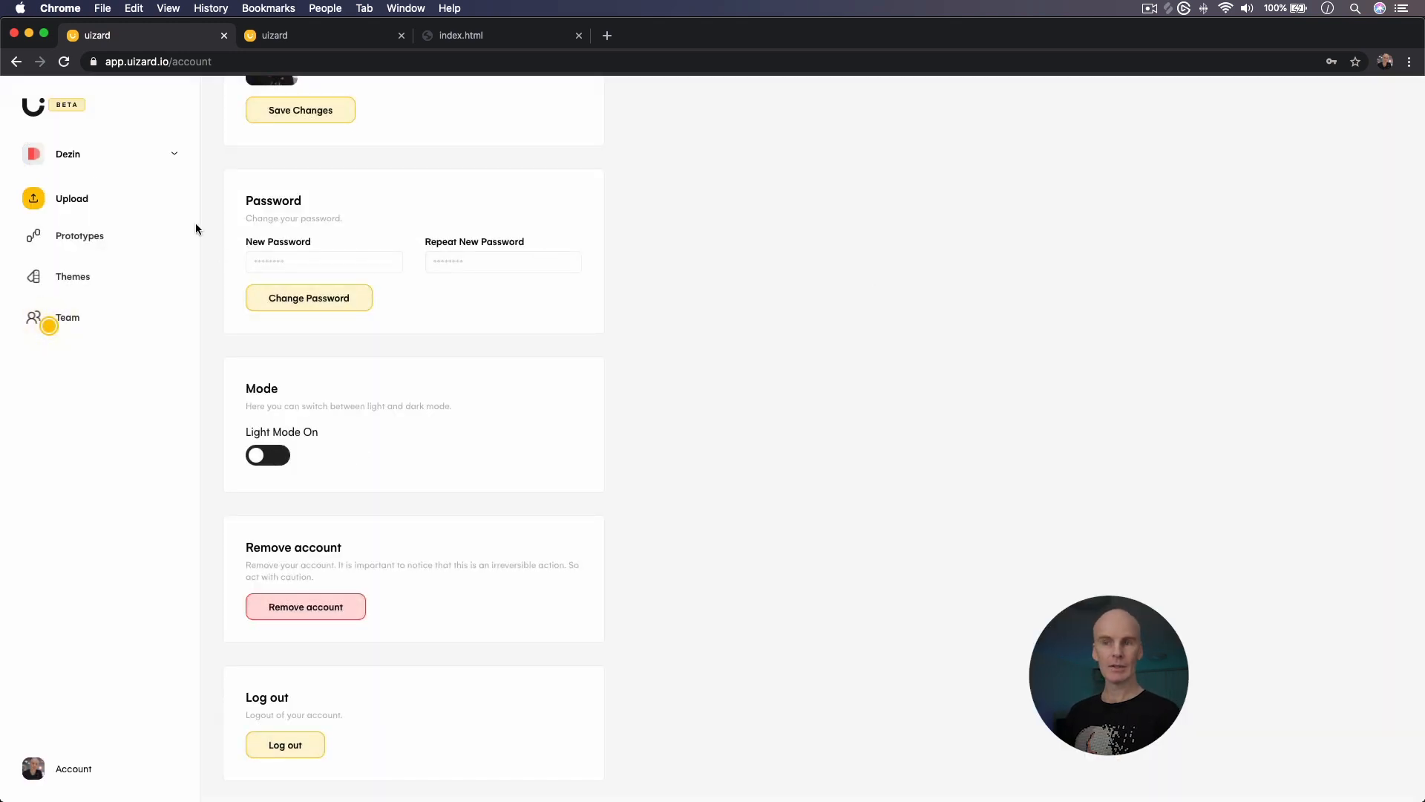
Open the Chat App prototype to view its editor in light mode and return to the prototypes overview
left_click(85, 236)
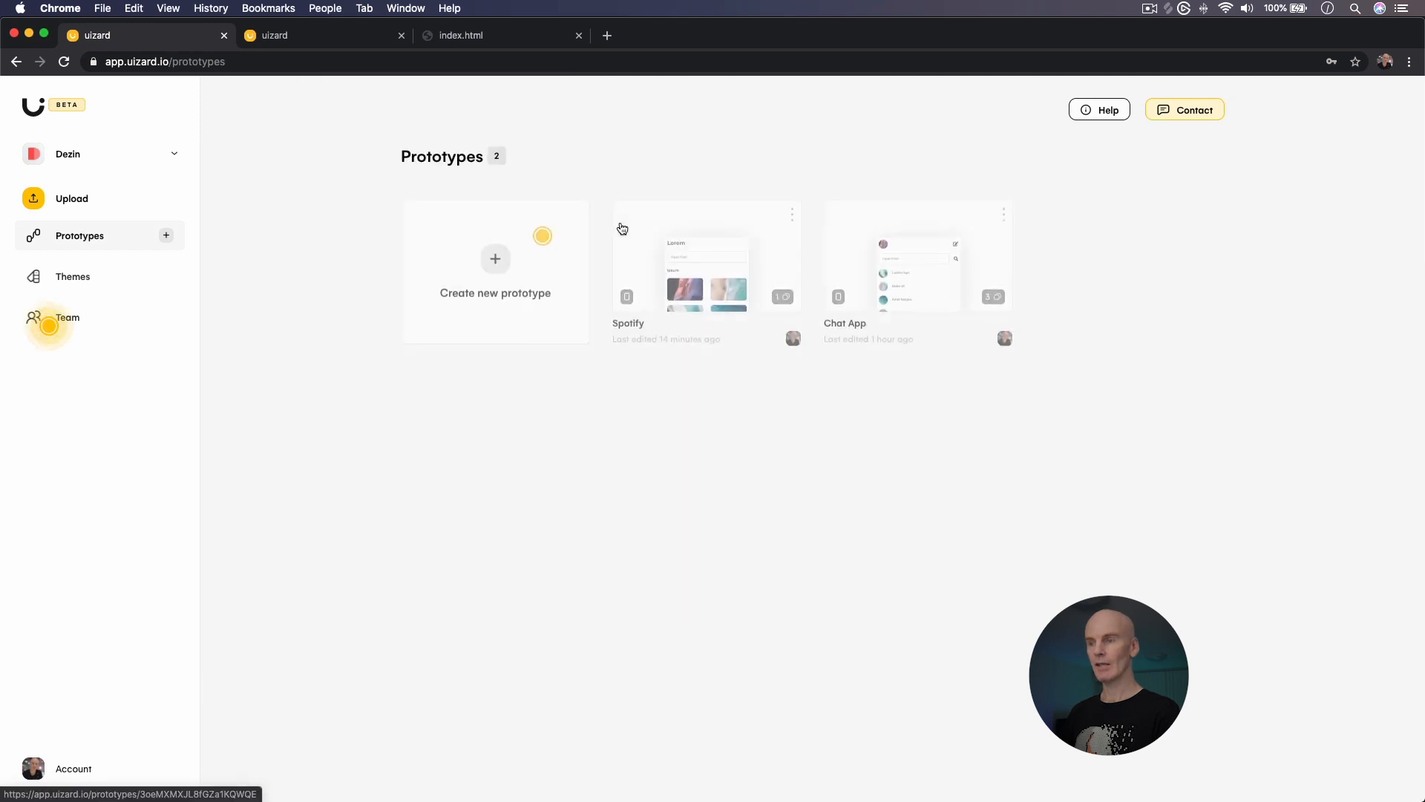
left_click(911, 239)
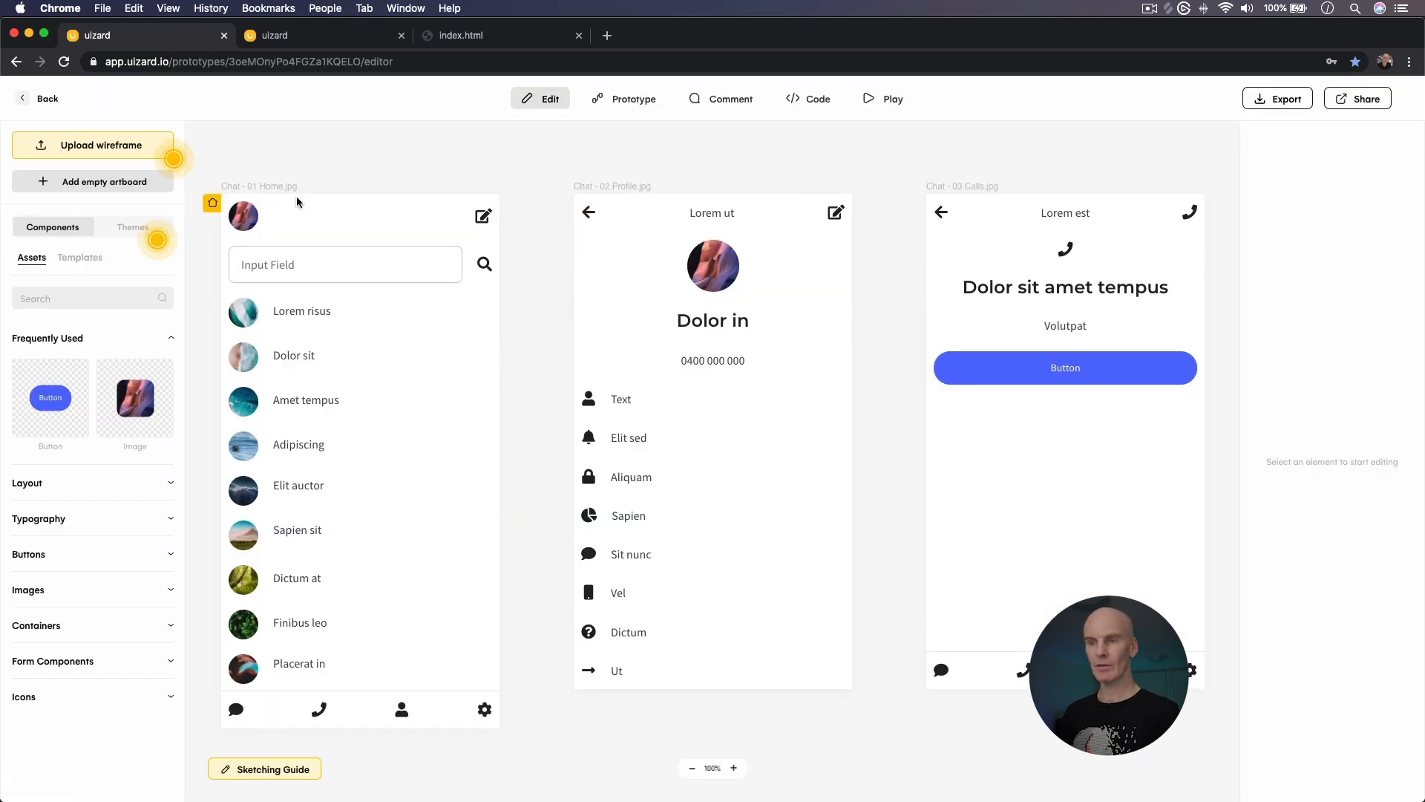
left_click(49, 99)
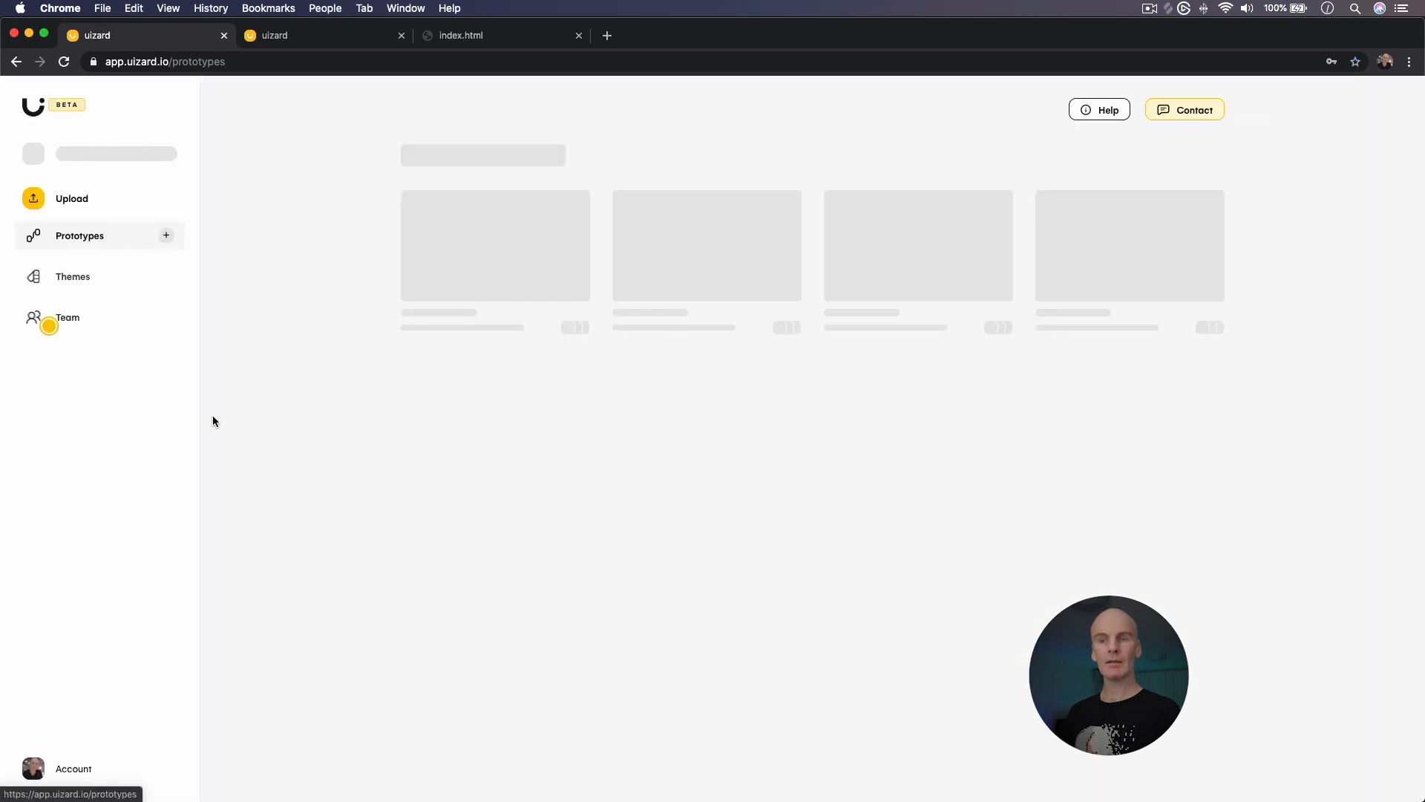
Switch the interface back to dark mode in the account settings and return to the prototypes overview
left_click(98, 770)
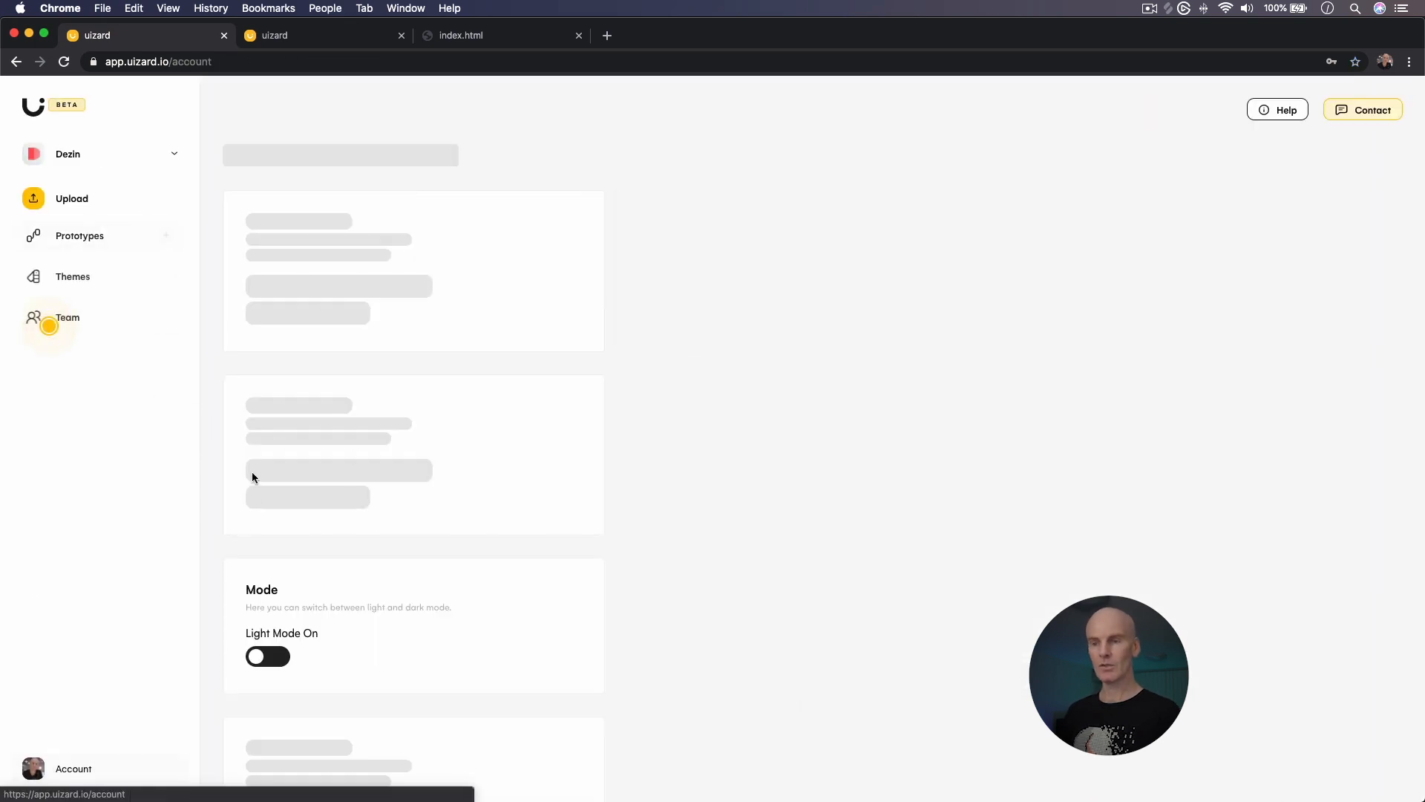
scroll(354, 457, "down", 3)
left_click(354, 456)
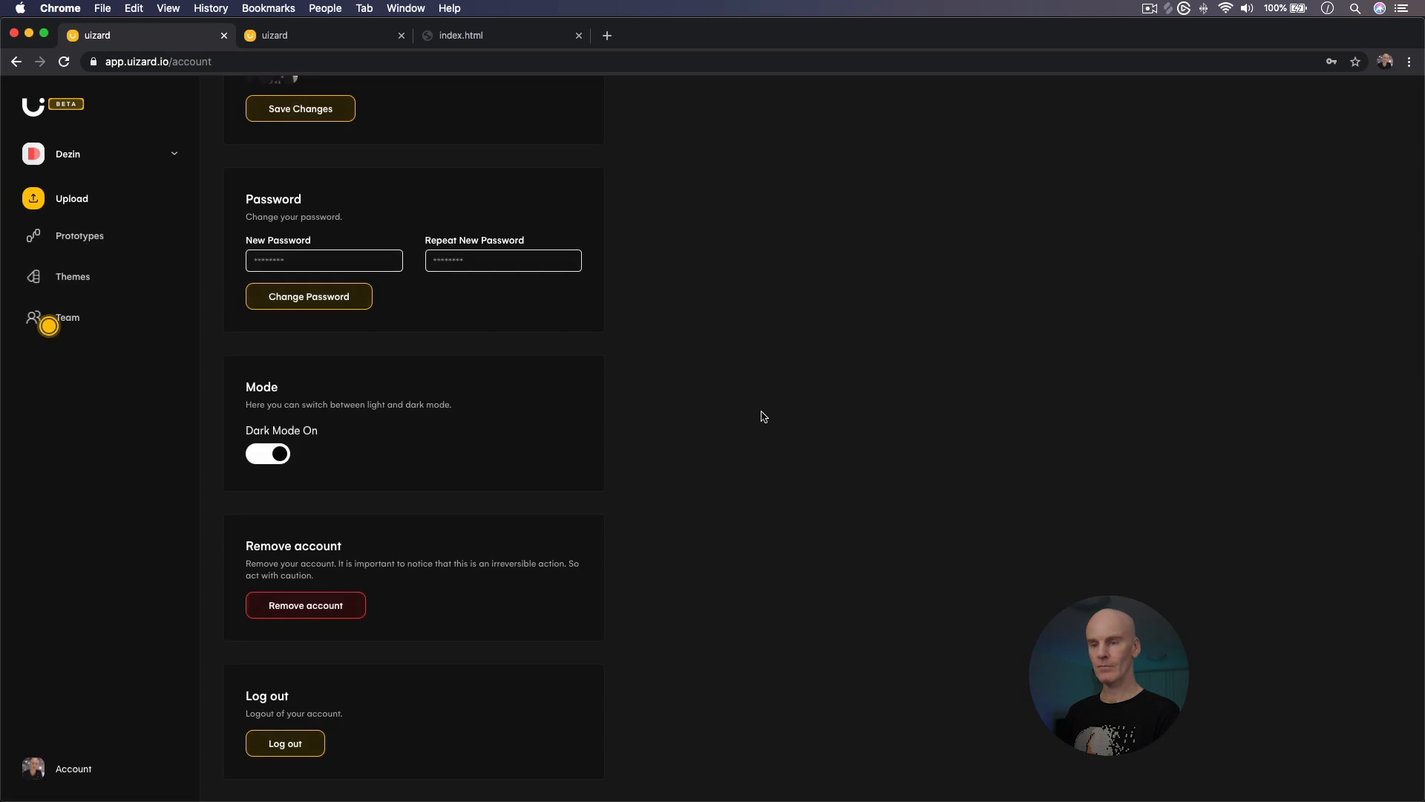
key("super+bracketleft")
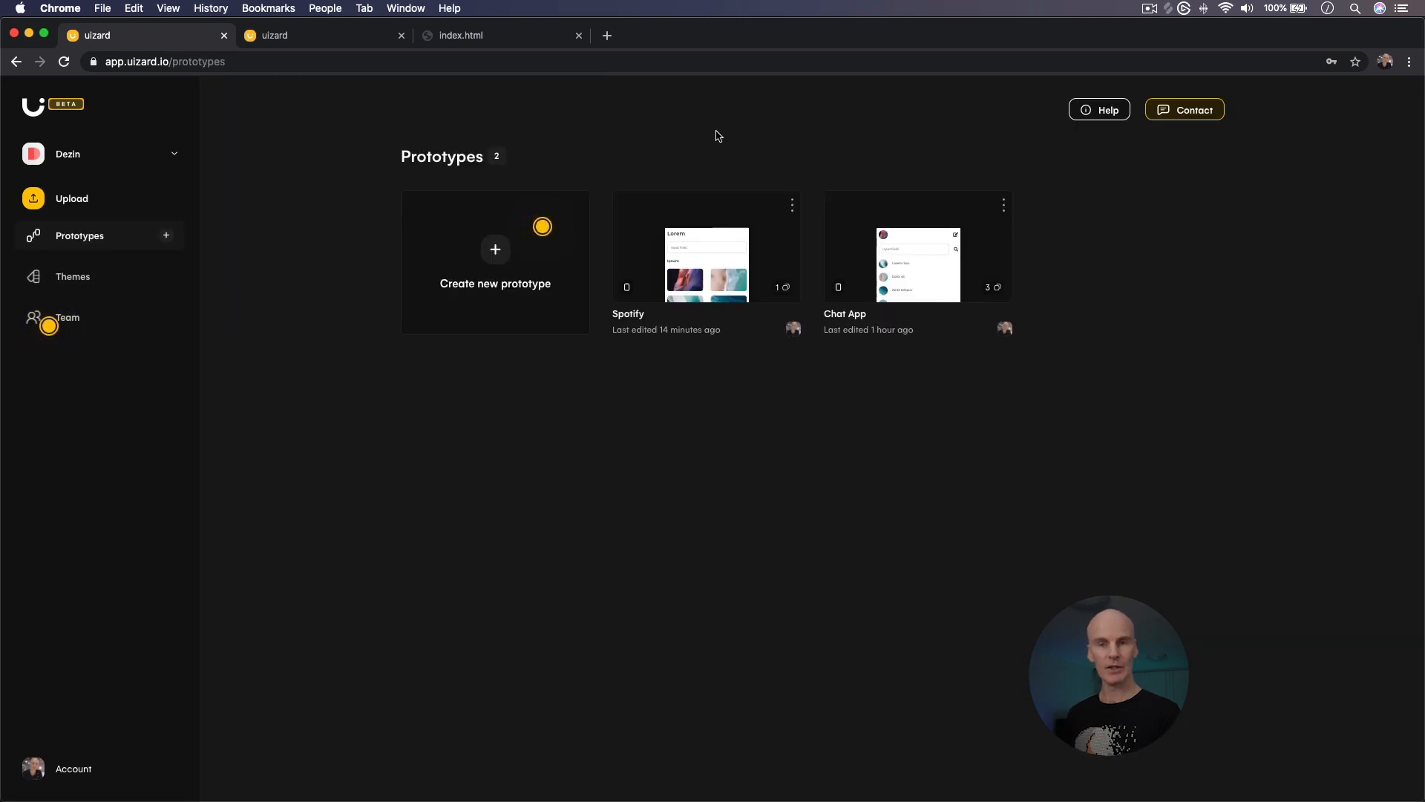